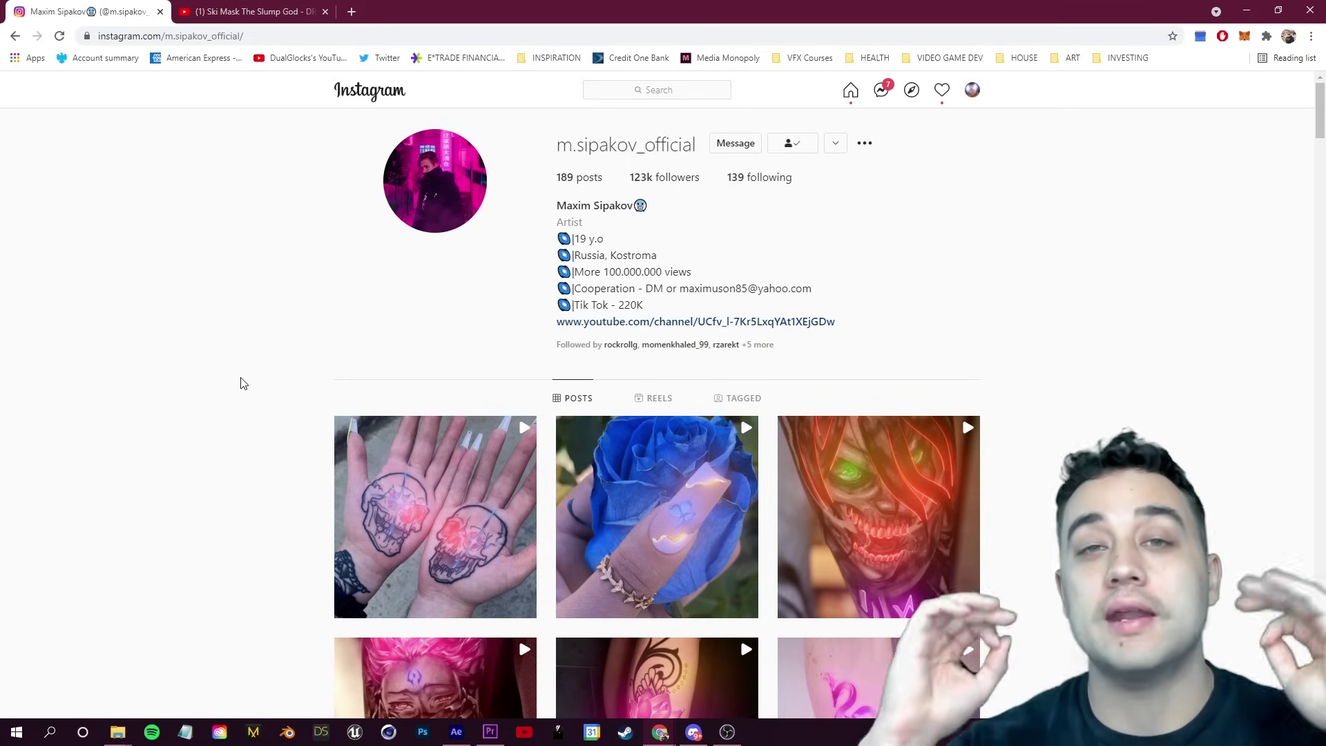
- Browse the artist's glowing tattoo posts on Instagram and view the red skull tattoo video with green eyes, closing it when done
scroll(231, 316, down, 3)
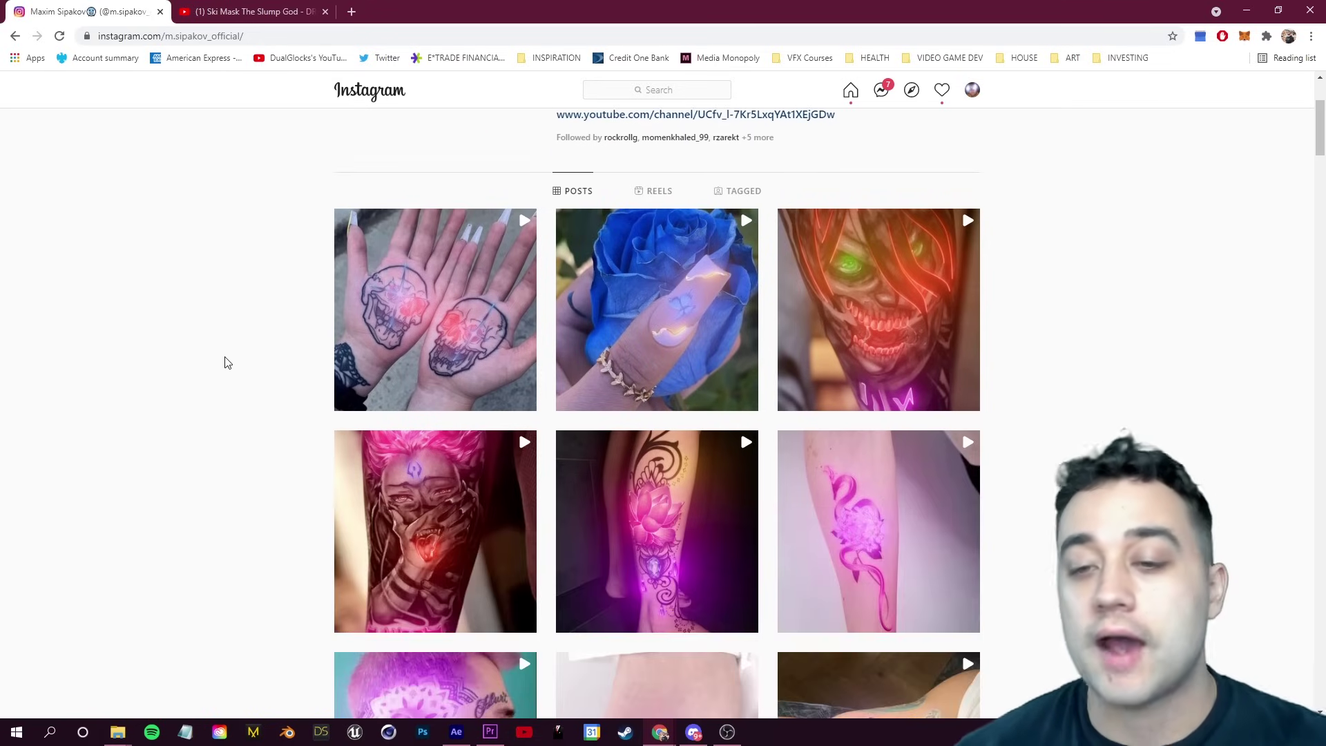
scroll(210, 374, down, 2)
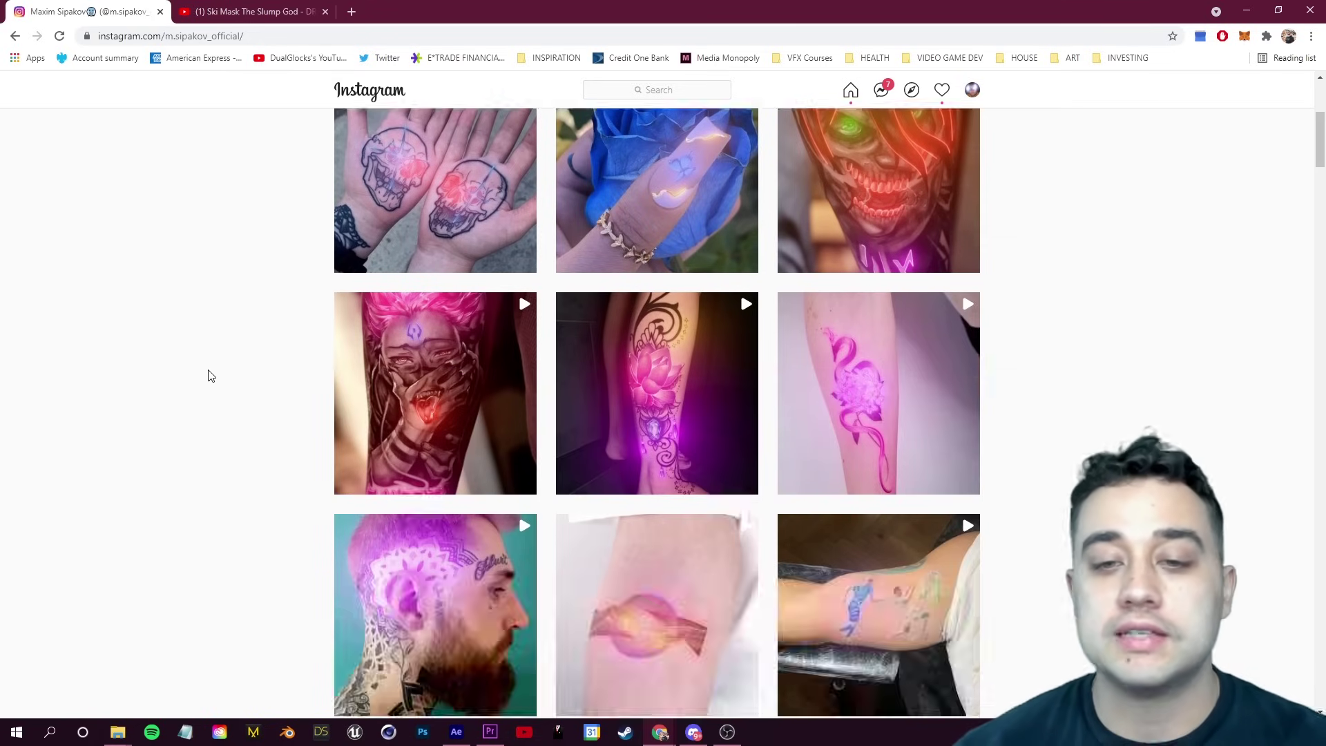
scroll(211, 375, up, 5)
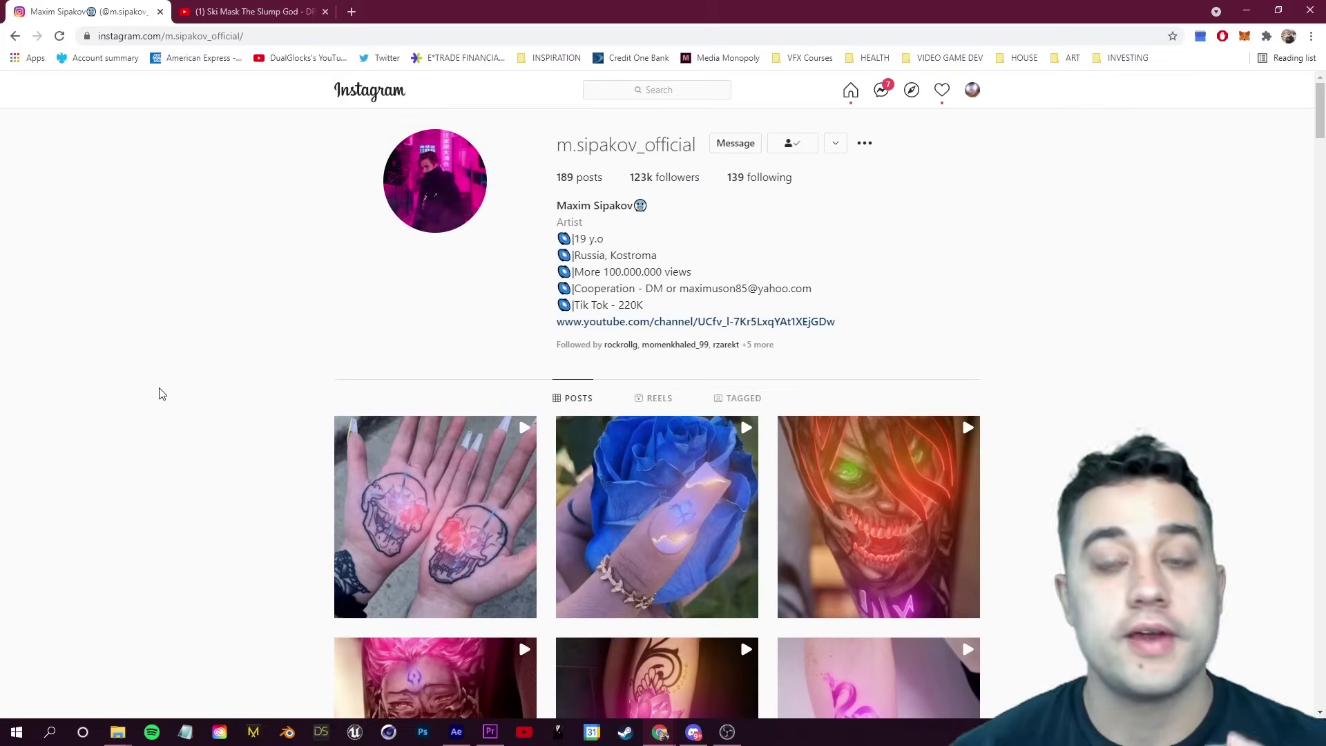
click(879, 516)
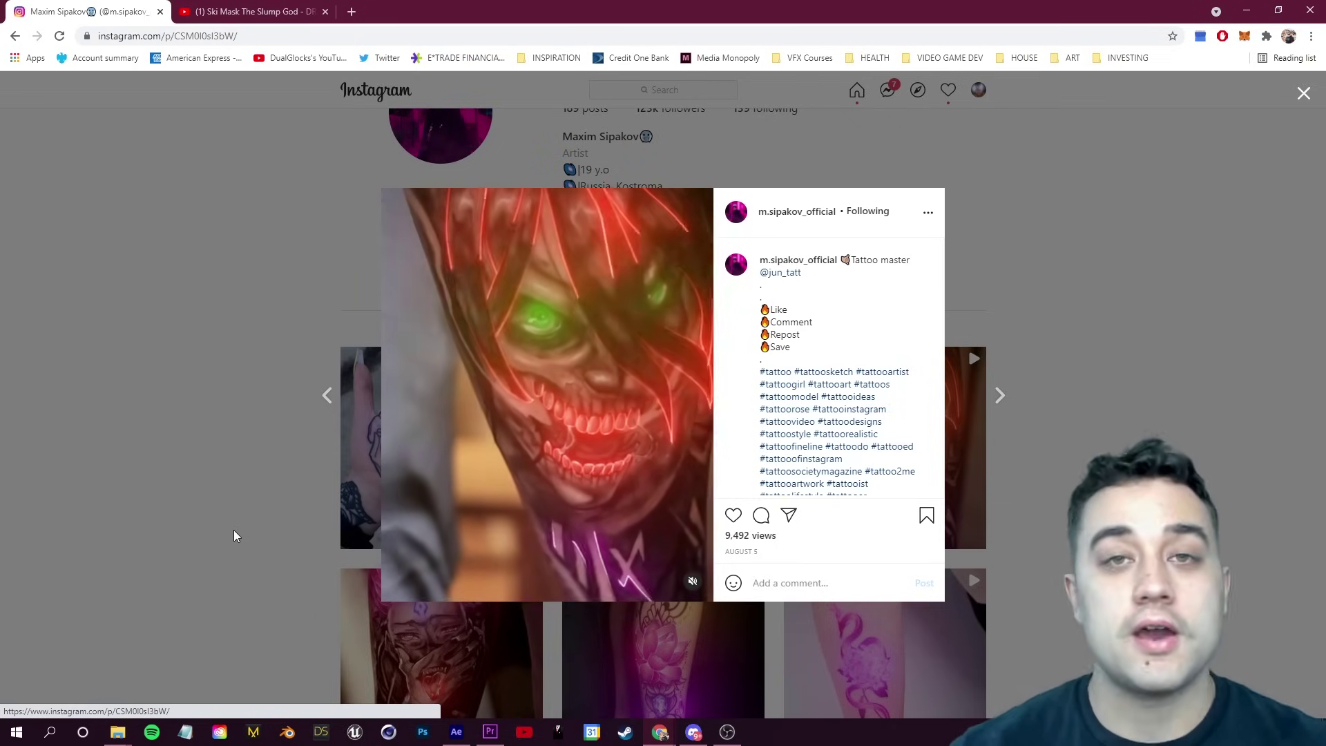
click(234, 529)
- Switch to the "DR. SUESS" music video on YouTube and play it briefly around 1:21, pausing on the glowing tattoo shot
click(207, 8)
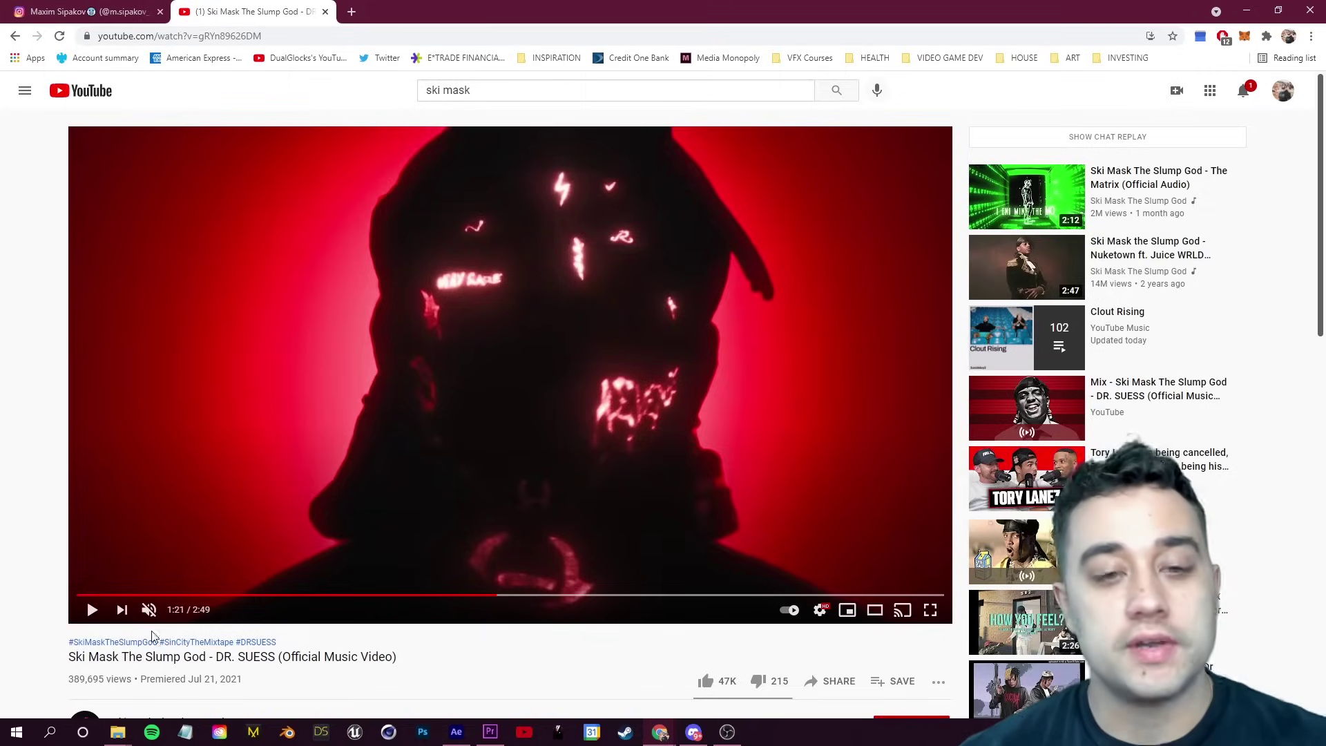
scroll(235, 608, down, 1)
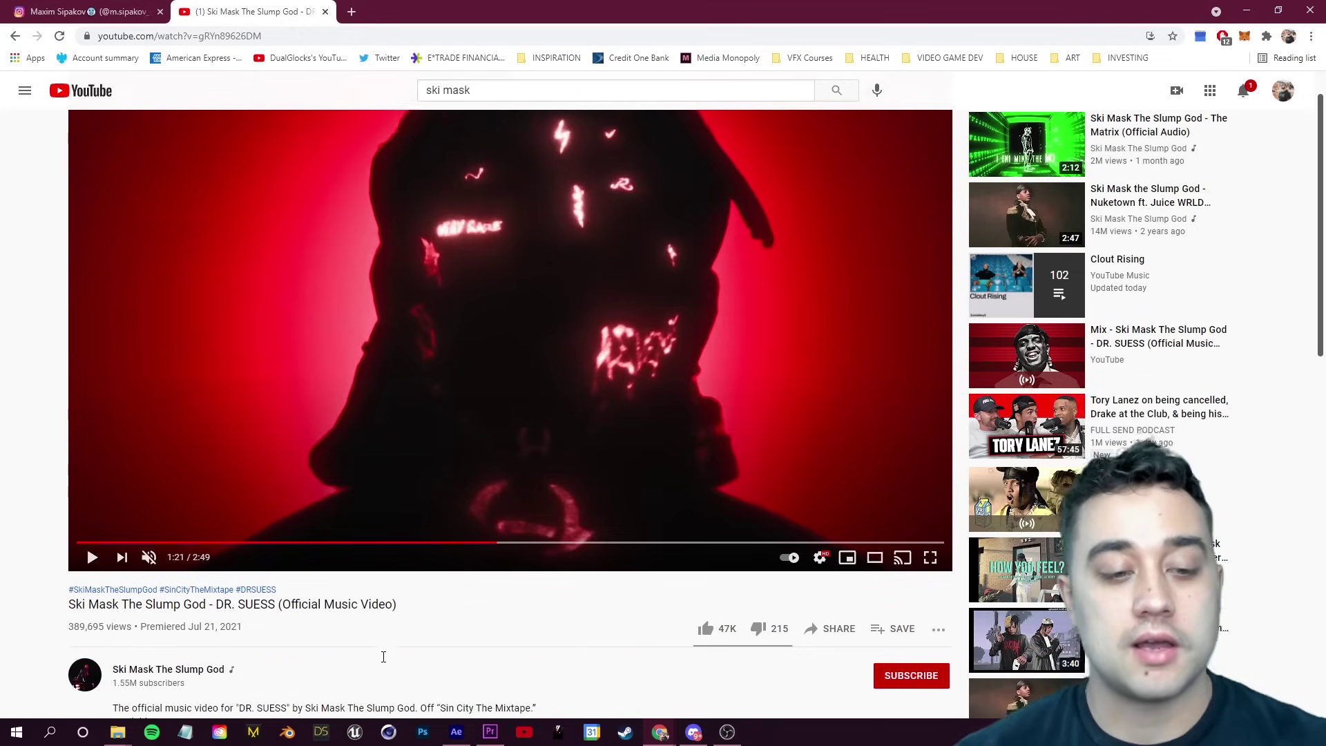
scroll(198, 611, up, 1)
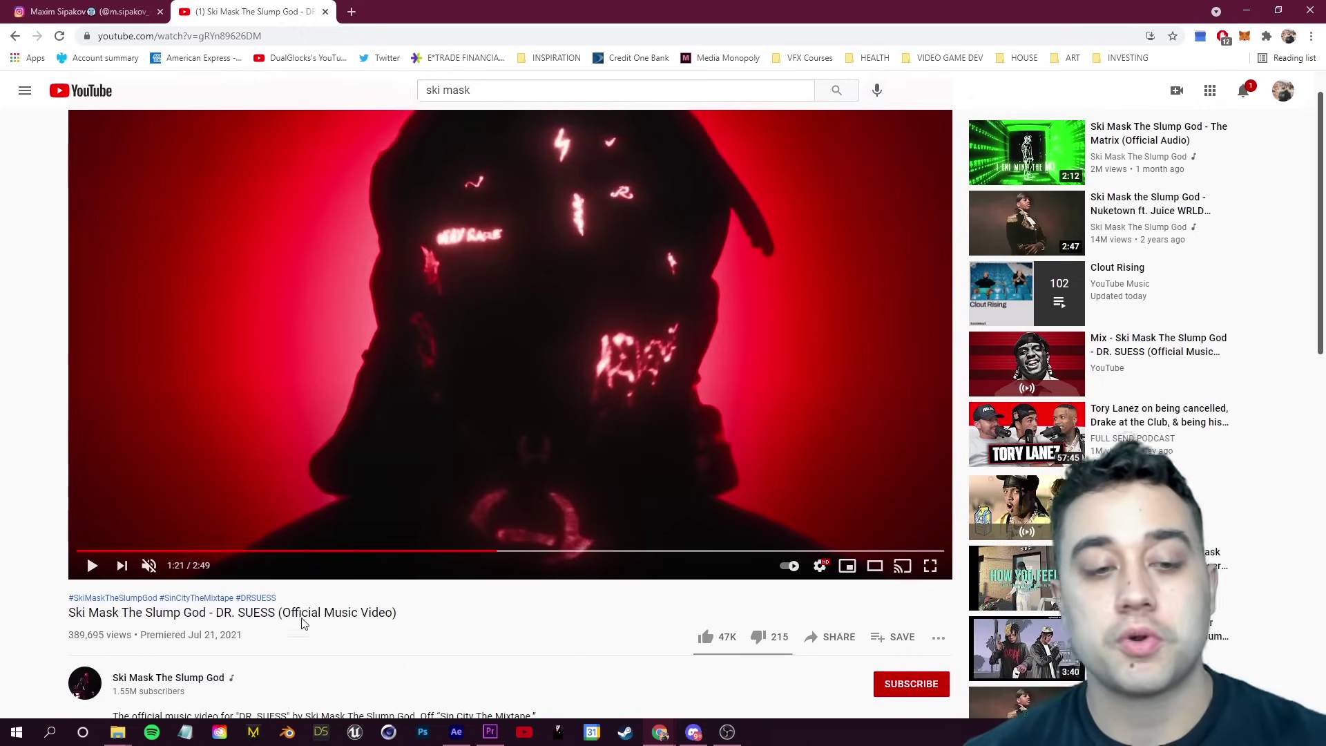
click(92, 609)
click(487, 595)
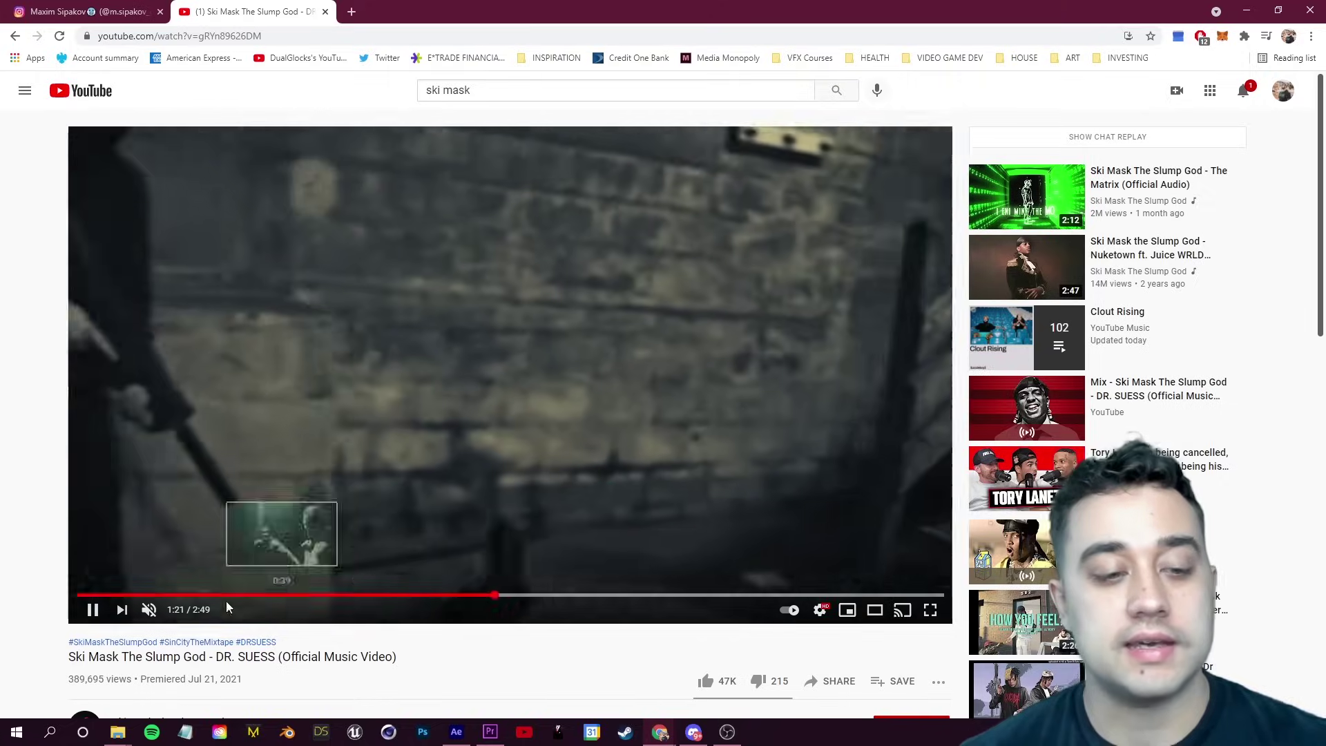
key(space)
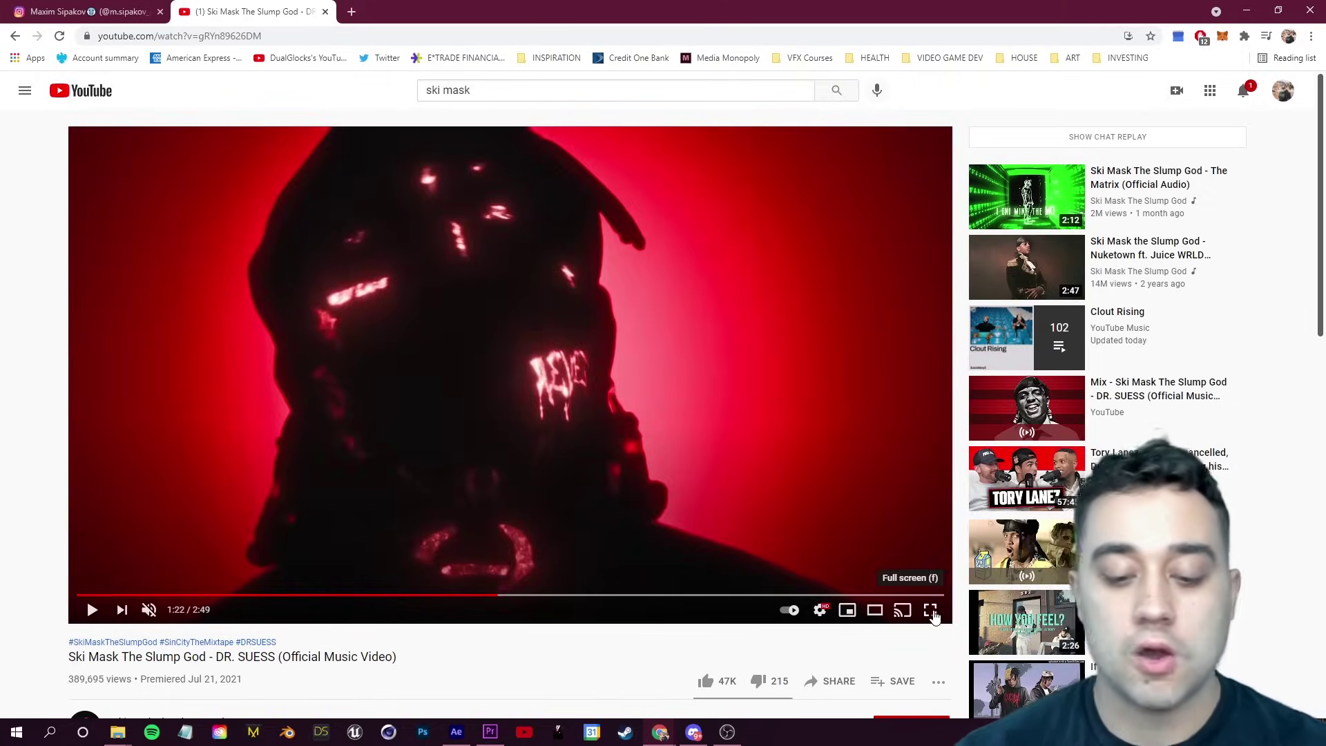
- View the music video in full screen and step frame by frame around 1:22 to examine the red glowing face tattoos
click(930, 609)
click(24, 740)
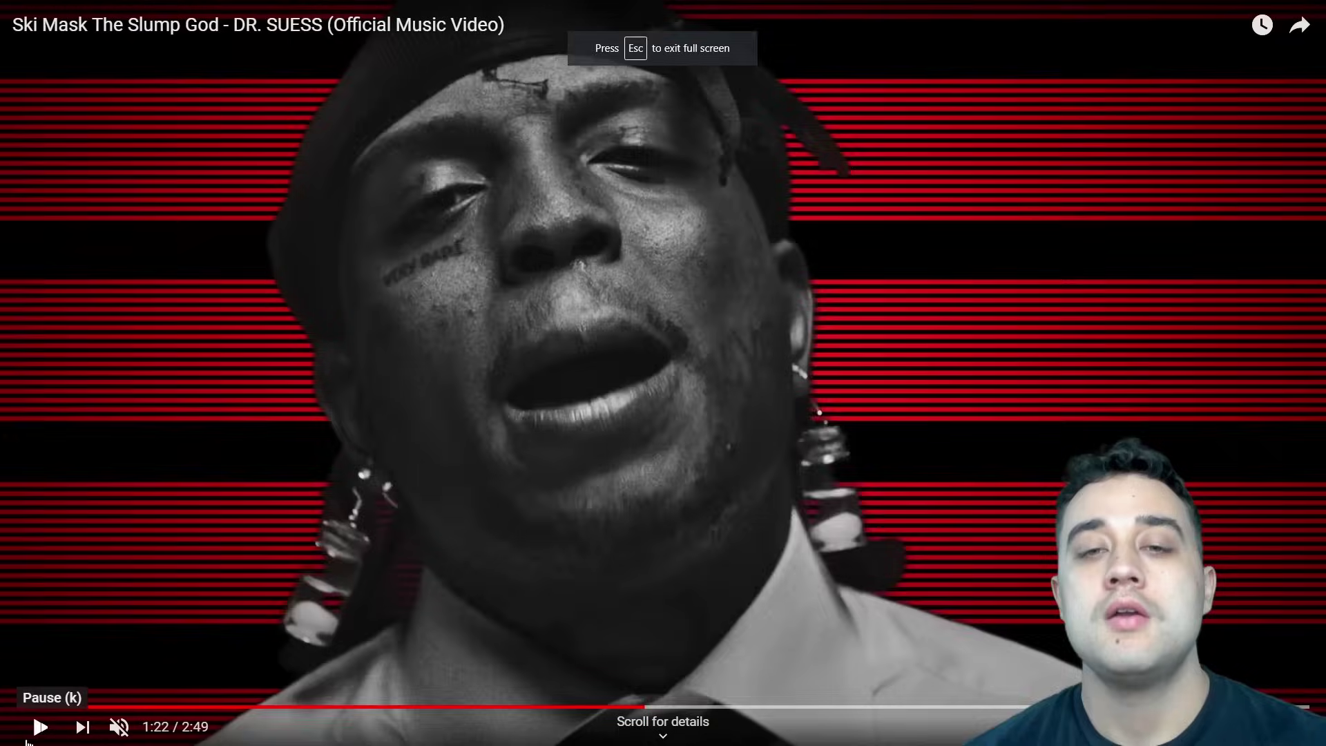
click(24, 740)
key(comma)
key(comma)
key(comma)
key(comma)
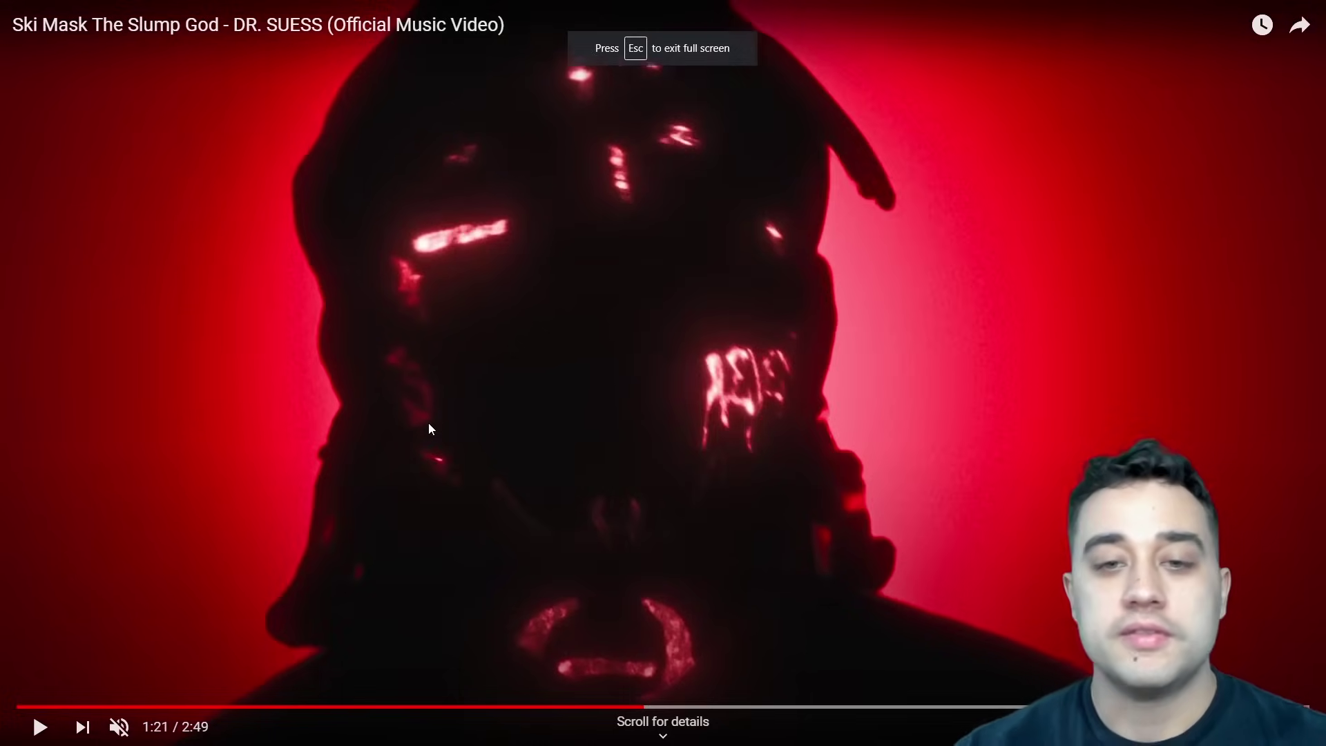
key(period)
key(period)
key(period)
key(period)
key(period)
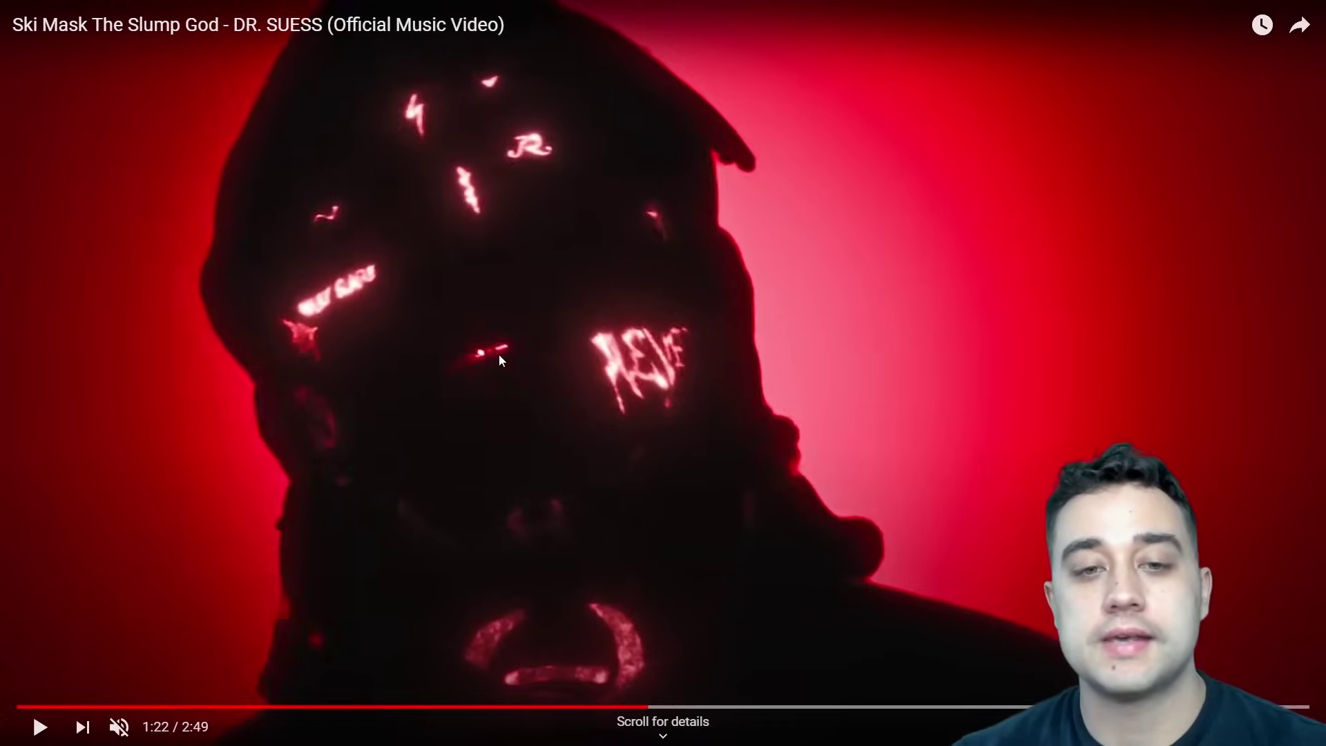
- Jump to 0:42 in the music video to examine the white glowing tattoos, and exit full screen
click(339, 706)
click(687, 453)
click(748, 454)
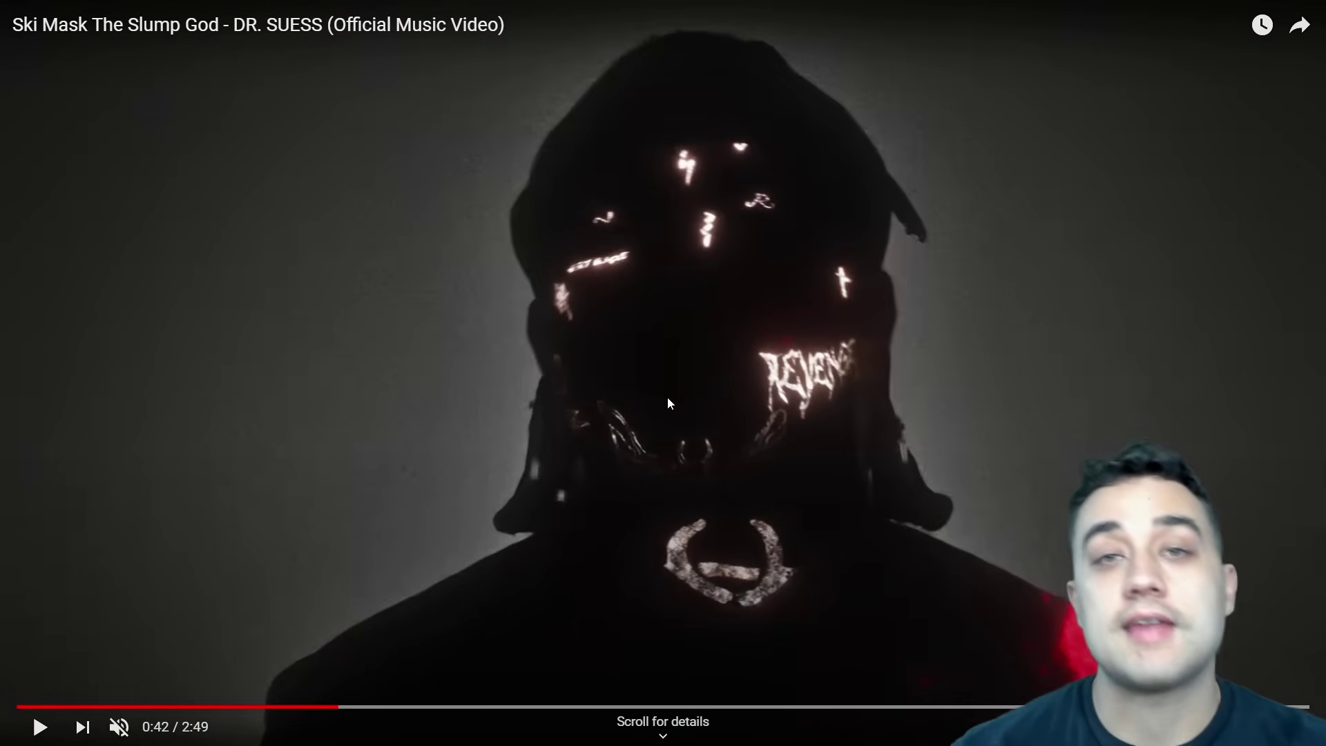
key(Escape)
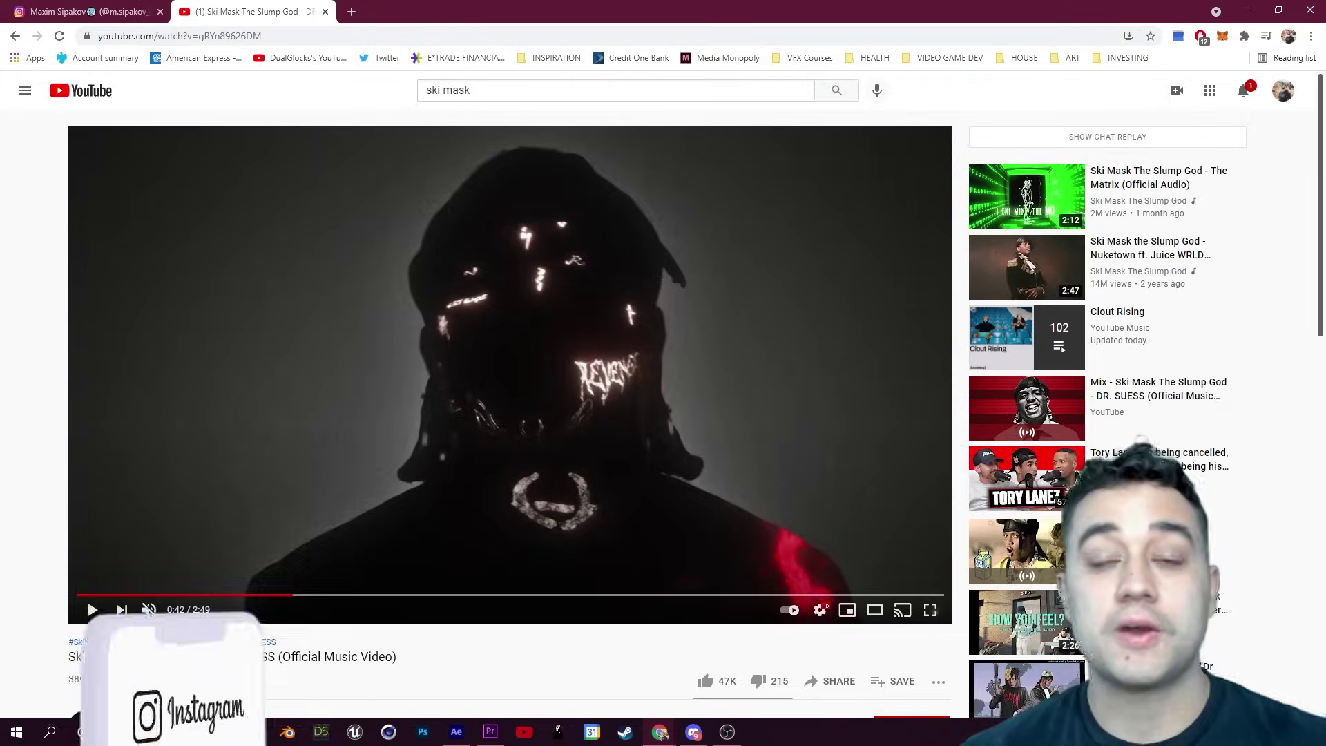
- Switch to Premiere Pro, move the playhead past the last clip to 00:00:58:22 and save the project
click(490, 732)
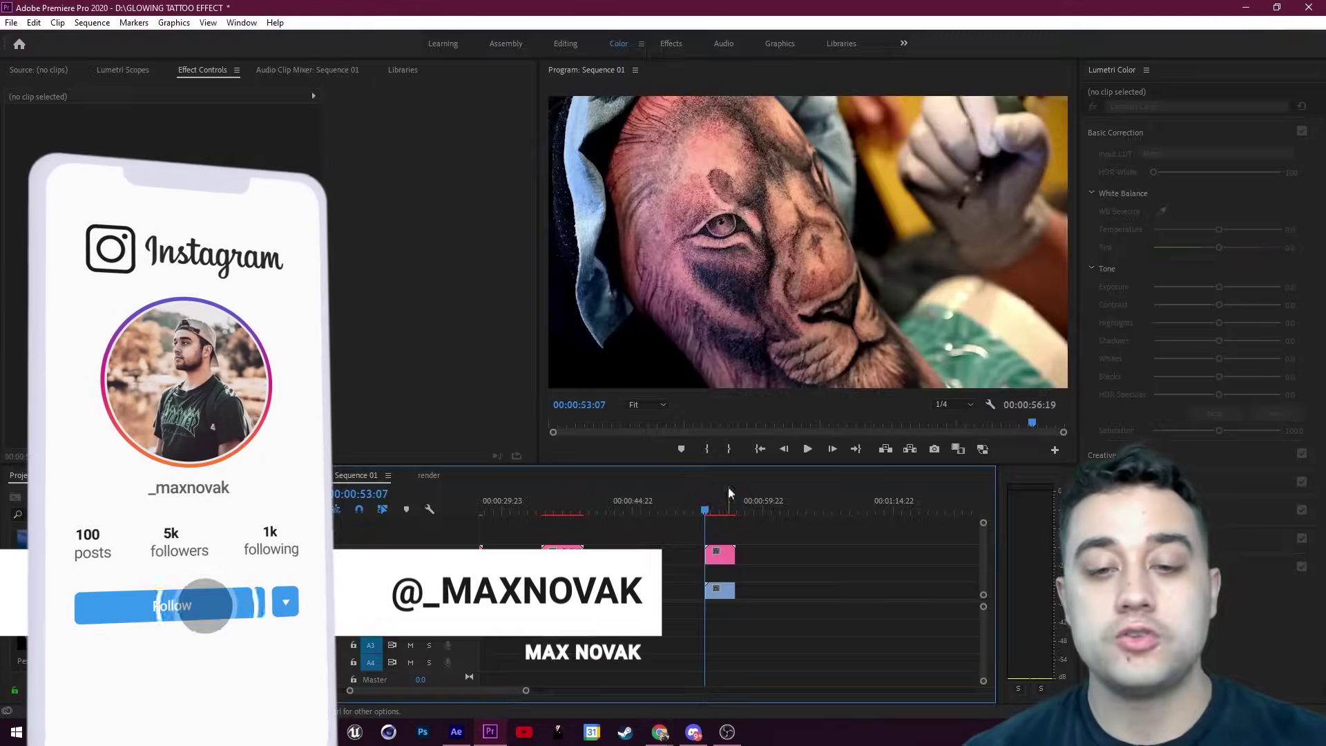
key(ctrl+a)
click(753, 511)
key(ctrl+s)
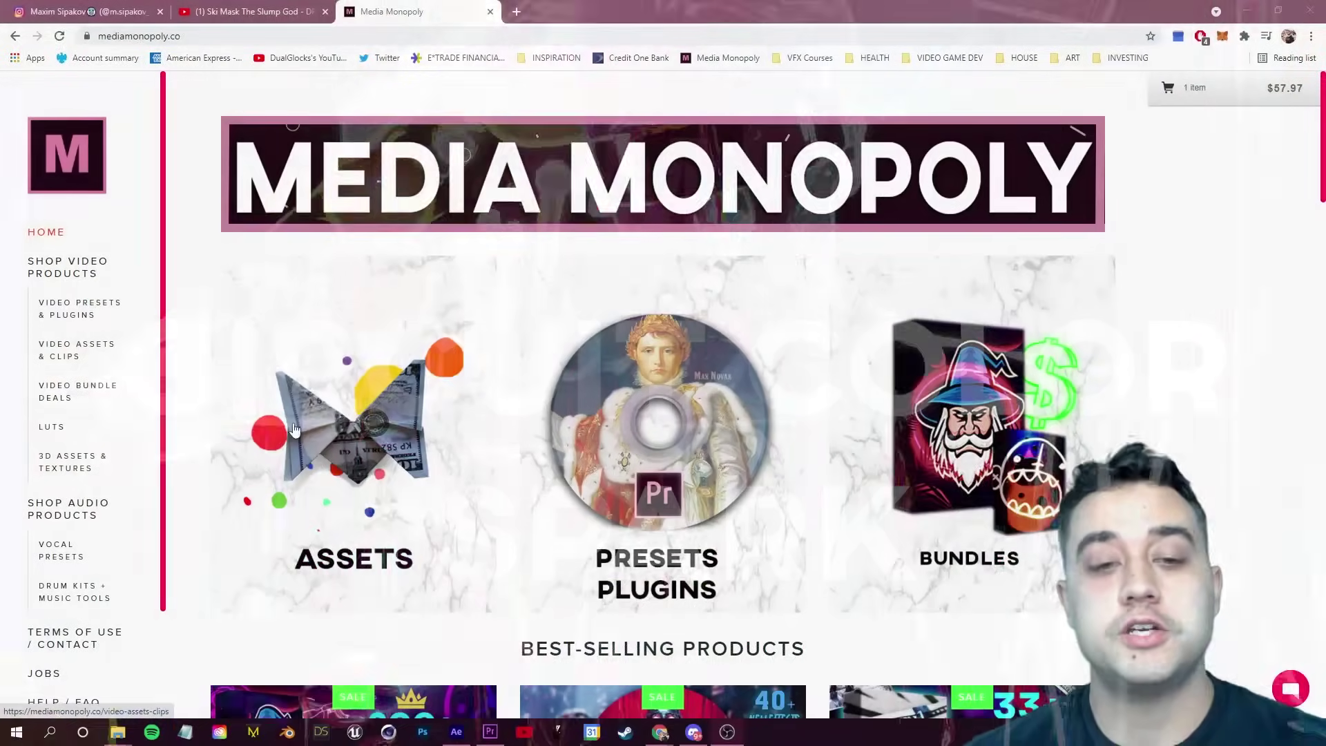
- Browse the video assets and clips and the video presets and plugins in the Media Monopoly store
click(294, 429)
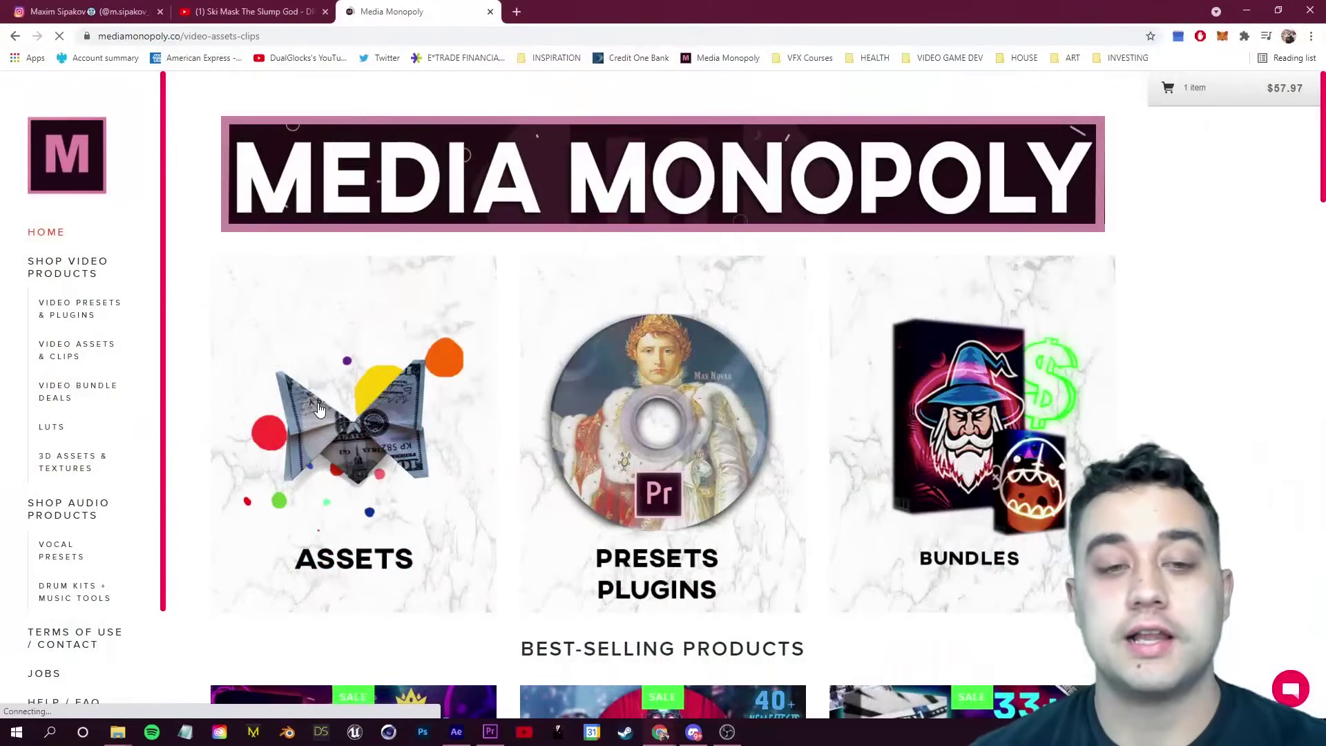
scroll(316, 408, down, 5)
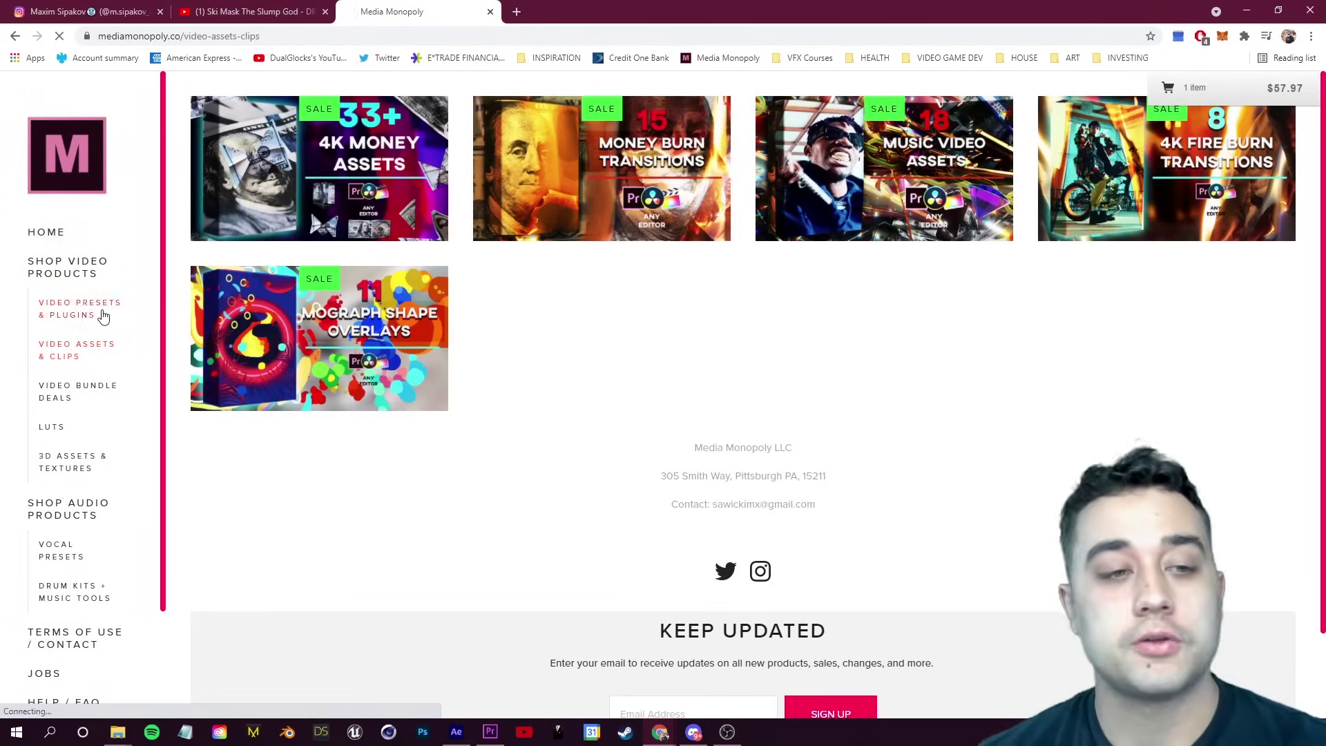
click(102, 316)
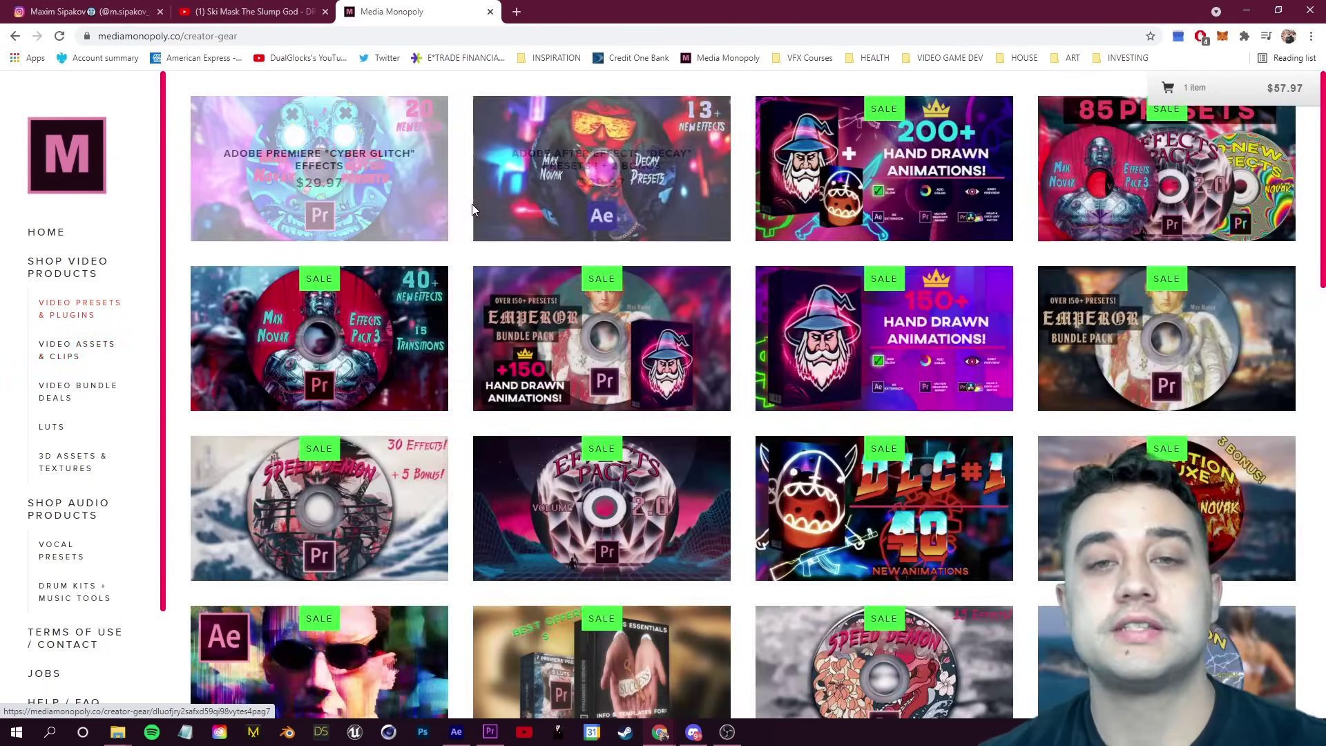
- Switch to Premiere Pro and view the Replace With After Effects Composition option among the commands for the first clip in Sequence 01
click(490, 731)
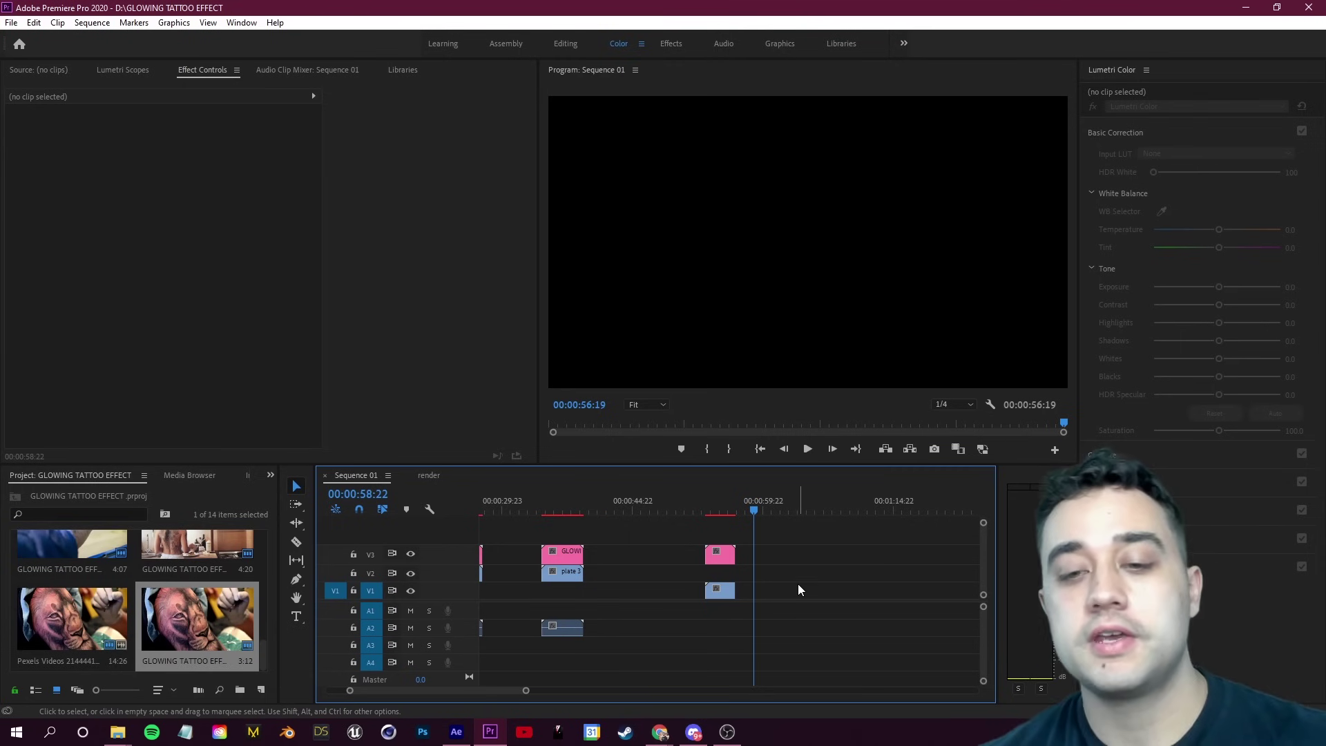
scroll(798, 588, down, 3)
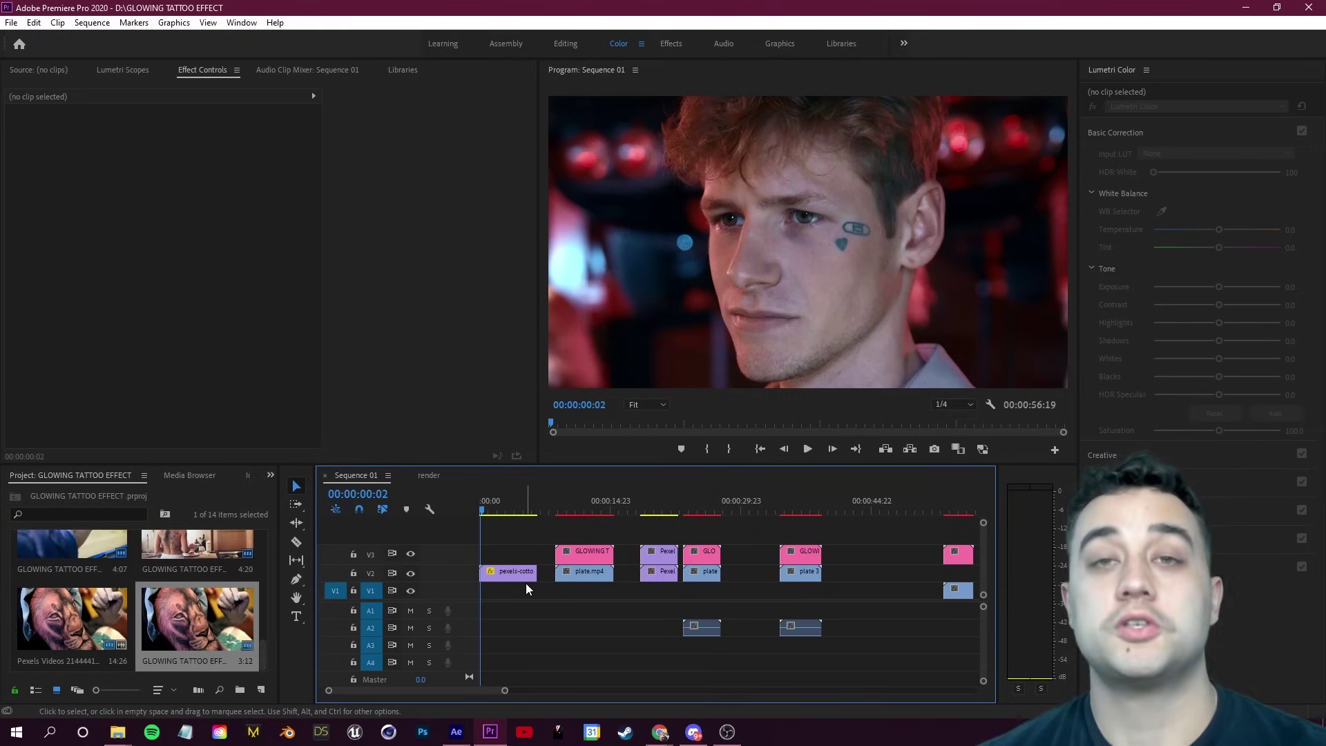
right_click(503, 575)
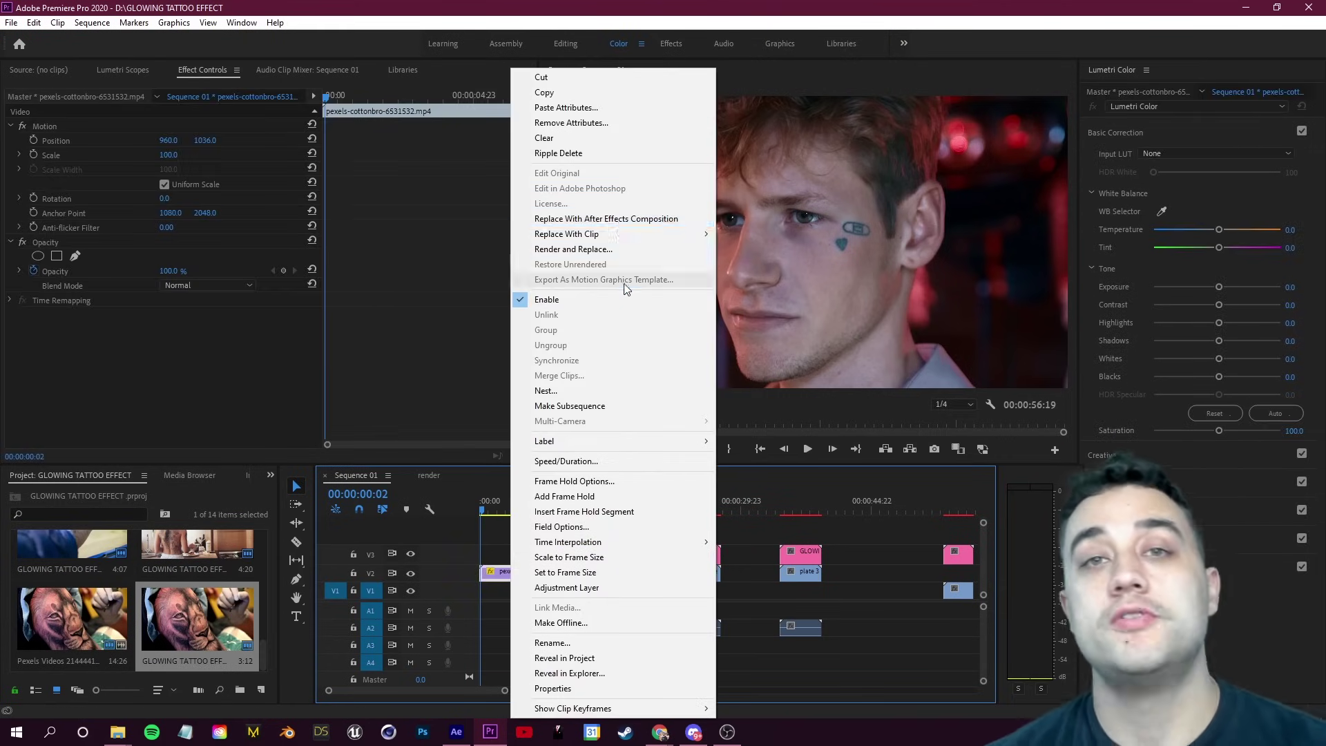
click(836, 523)
- Switch to After Effects and run Track Camera on the plate.mp4 layer in Linked Comp 06
click(456, 732)
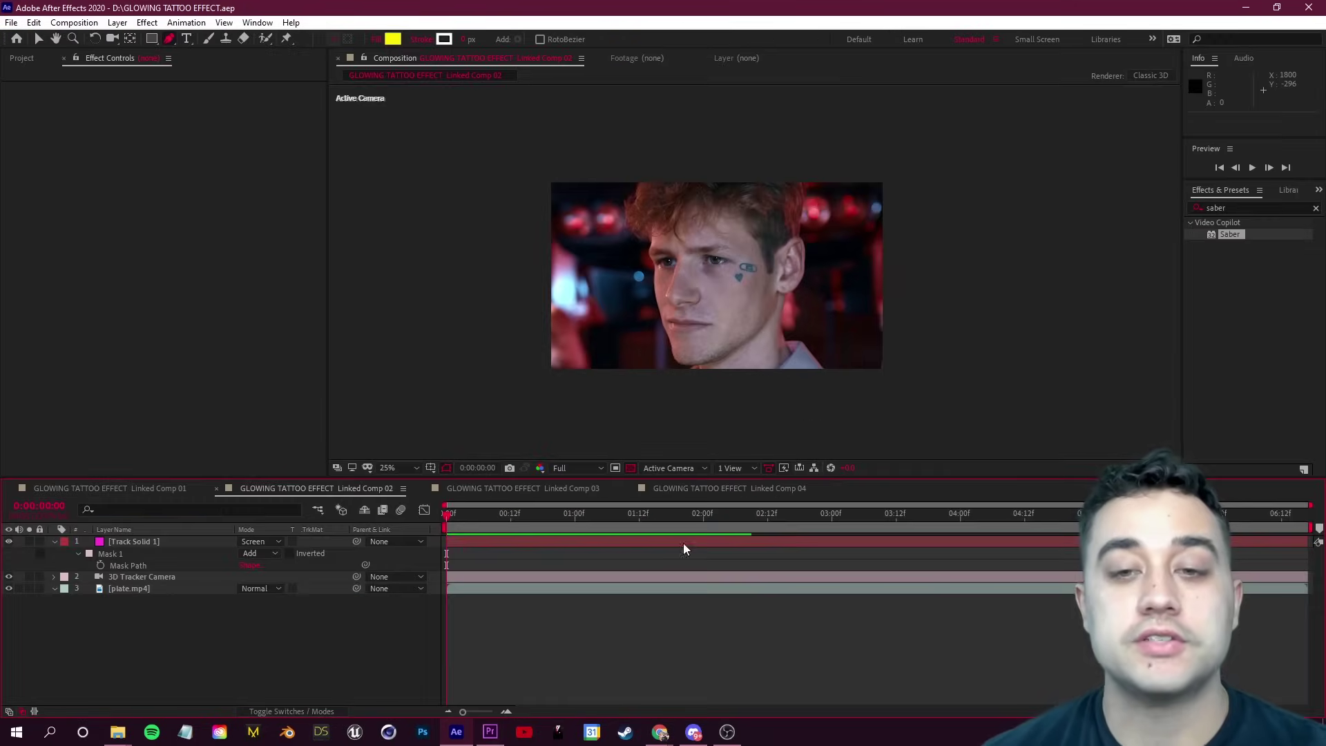
click(21, 59)
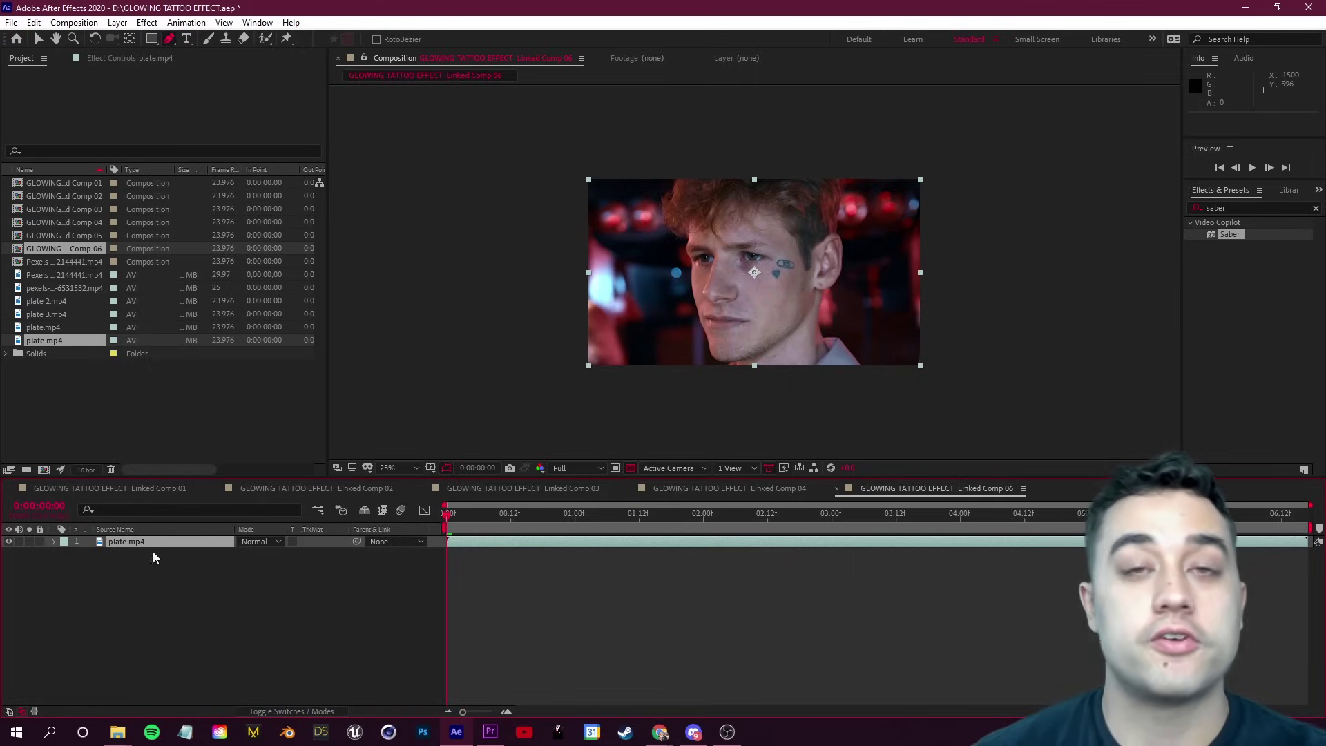
right_click(137, 545)
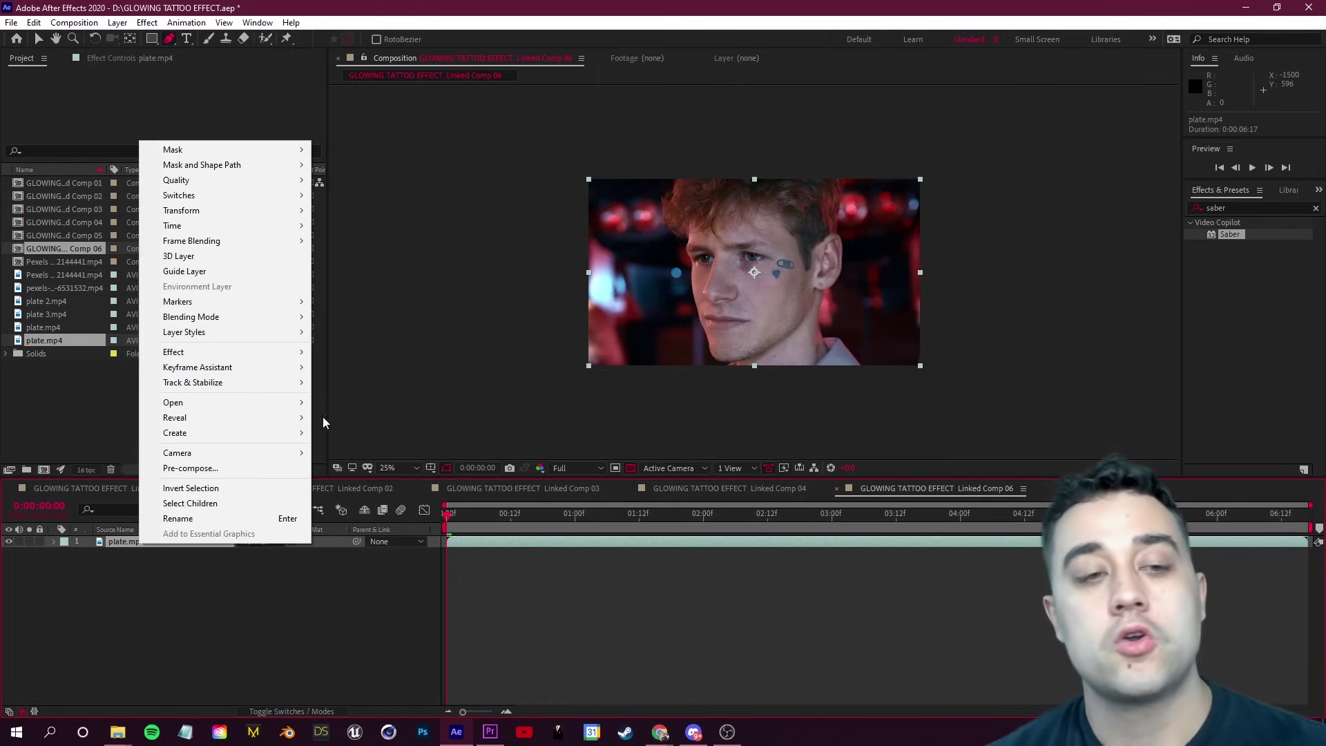
mouse_move(228, 386)
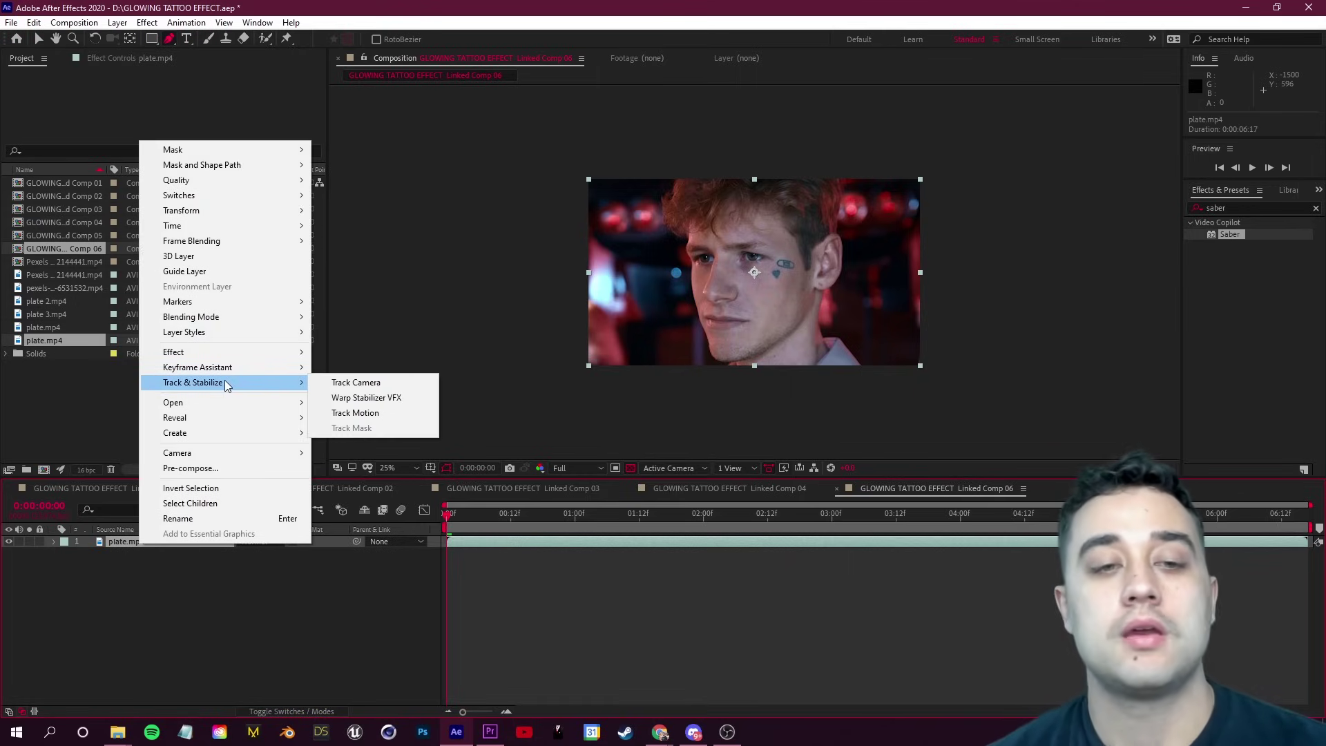
click(355, 384)
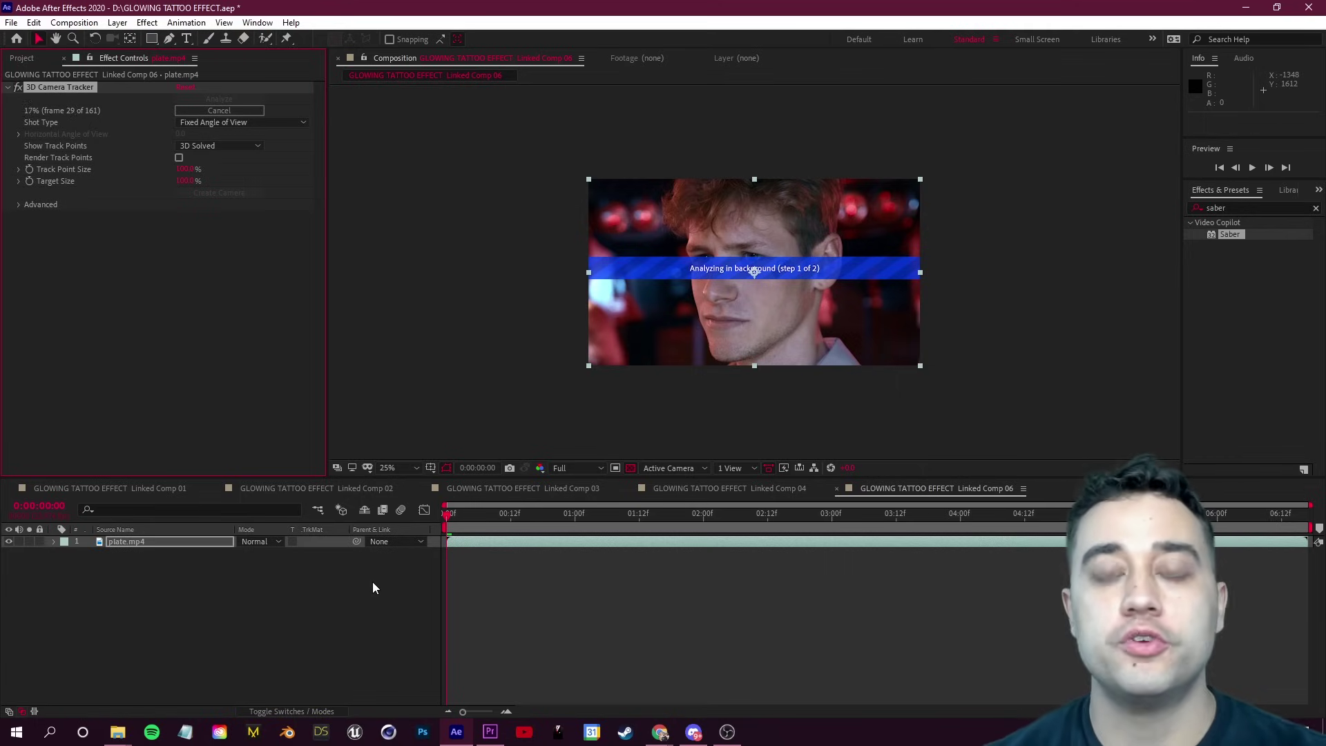
- Create a solid and camera from the track points over the face tattoo beside the eye
scroll(720, 323, up, 2)
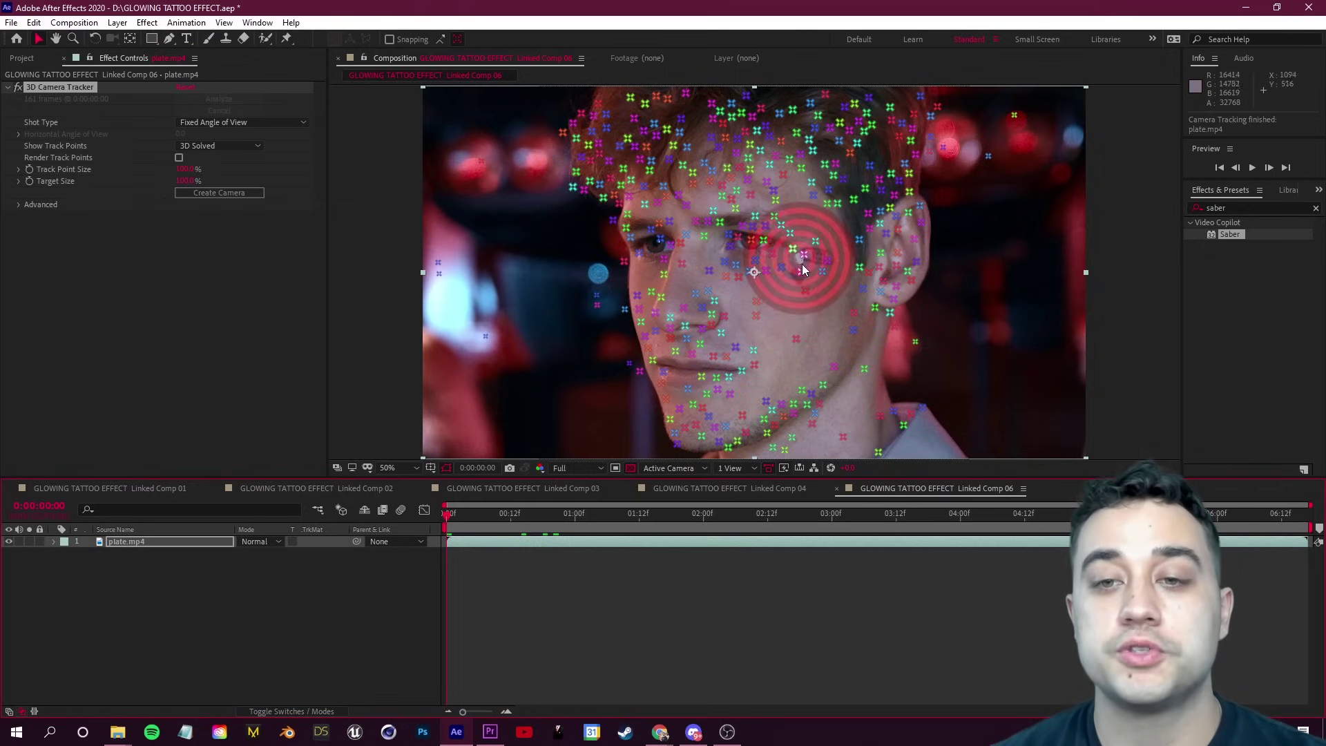
right_click(800, 261)
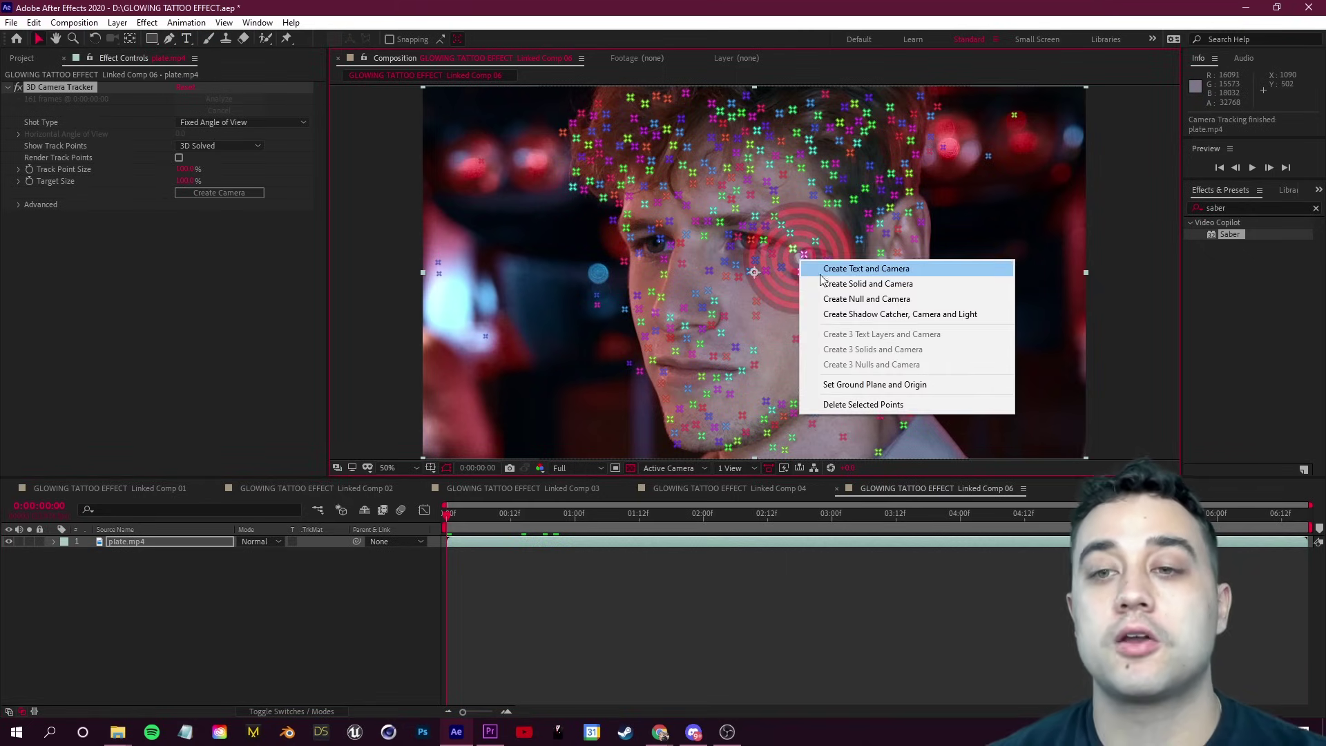
click(846, 284)
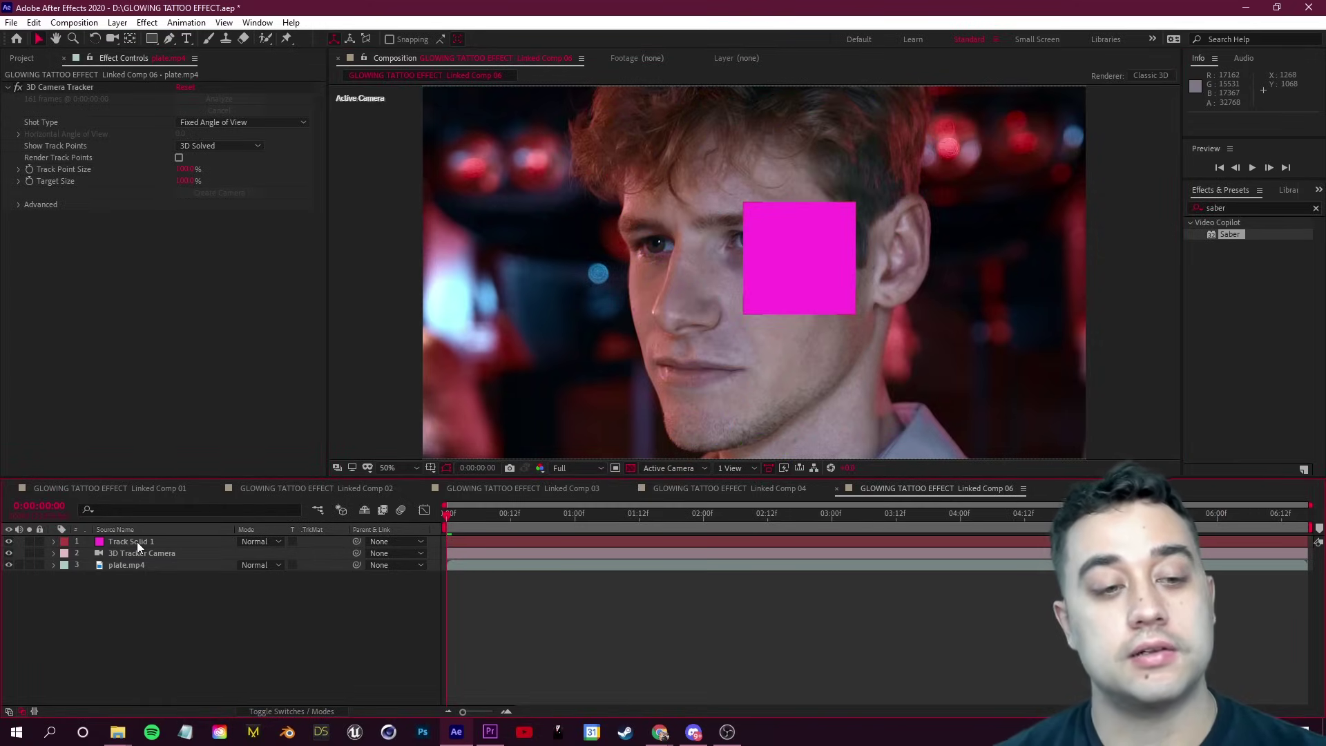
- Scale Track Solid 1 to 297% so it covers the tattoo area, and hide the layer
click(137, 541)
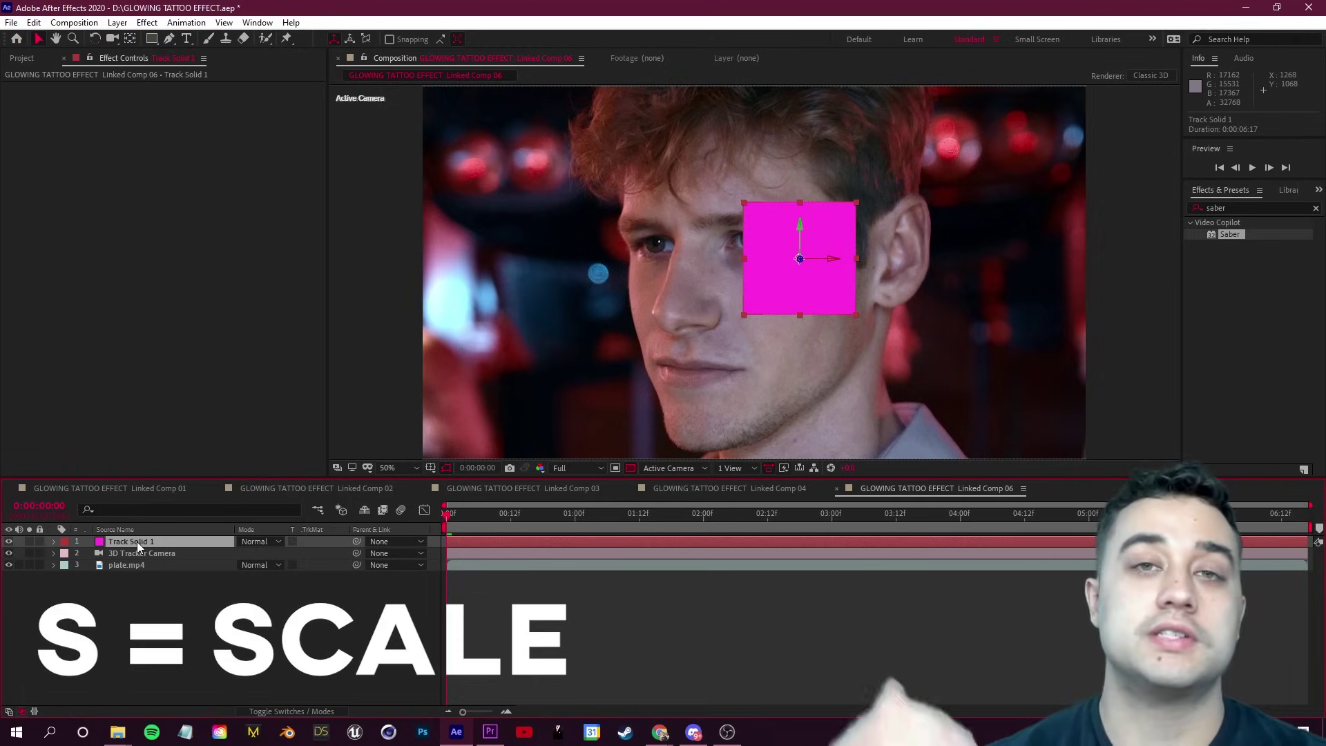
key(s)
drag(304, 557, 519, 629)
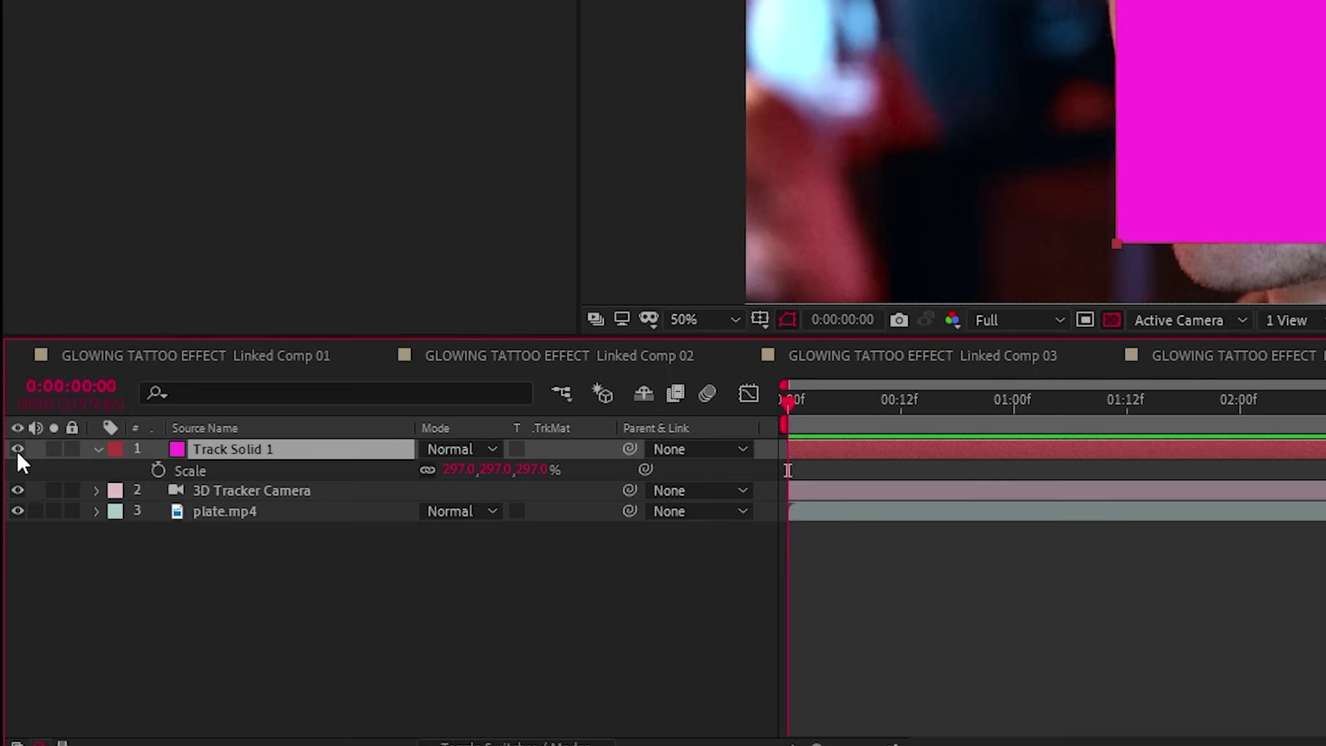
click(17, 449)
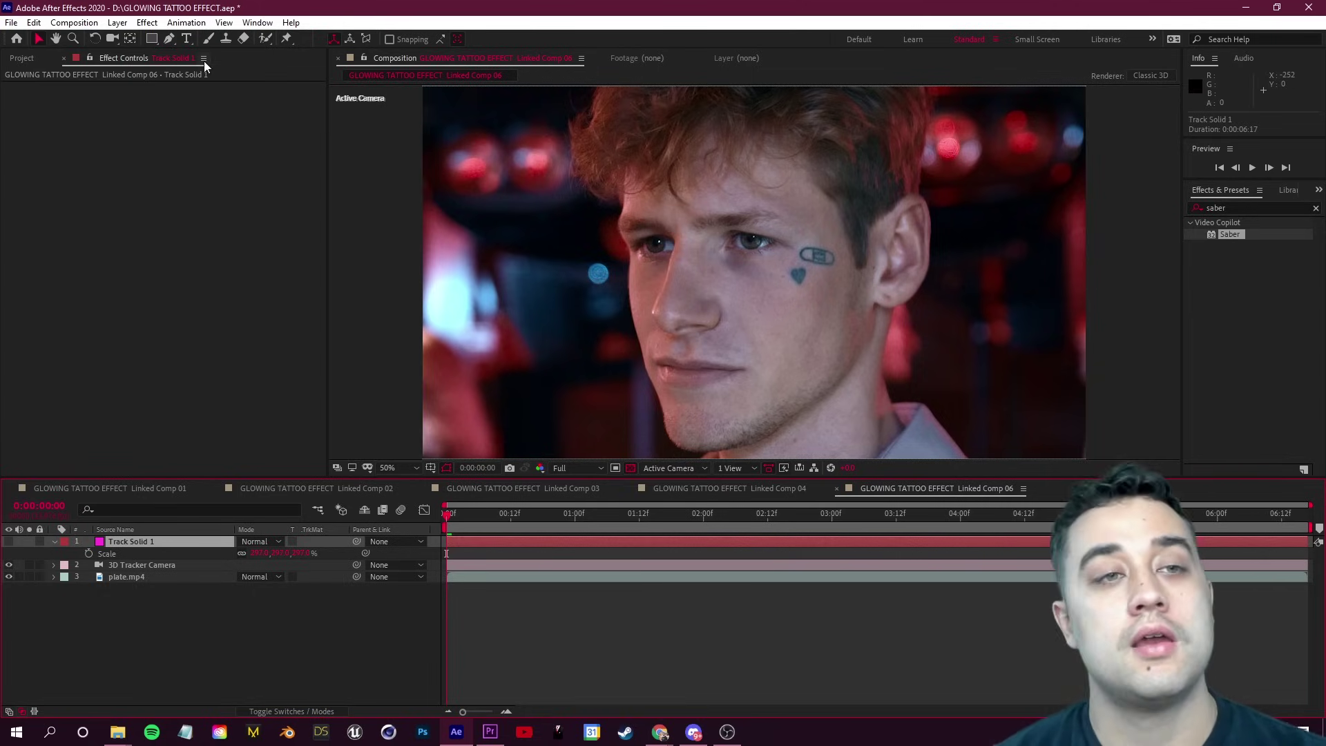
- Draw a closed heart-shaped mask on Track Solid 1 around the heart tattoo with the Pen tool
click(170, 42)
scroll(871, 276, up, 4)
drag(863, 299, 693, 302)
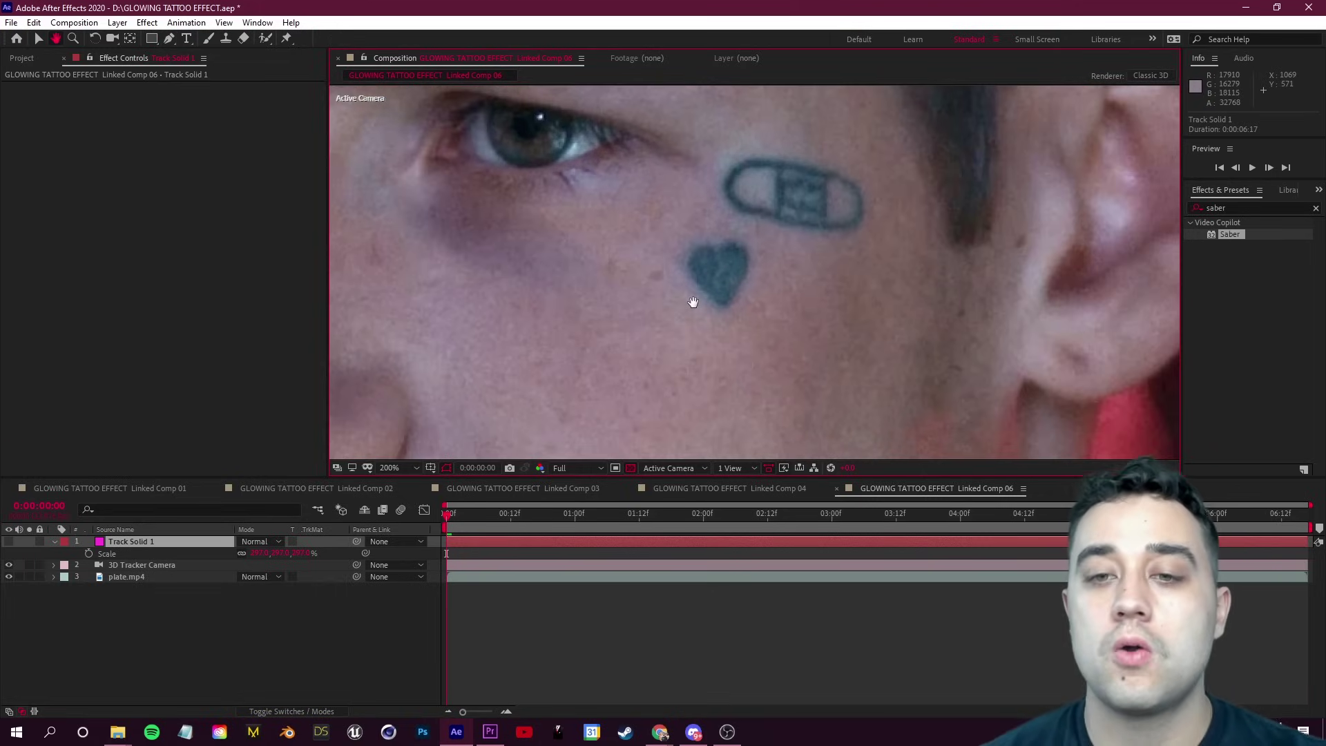
click(715, 251)
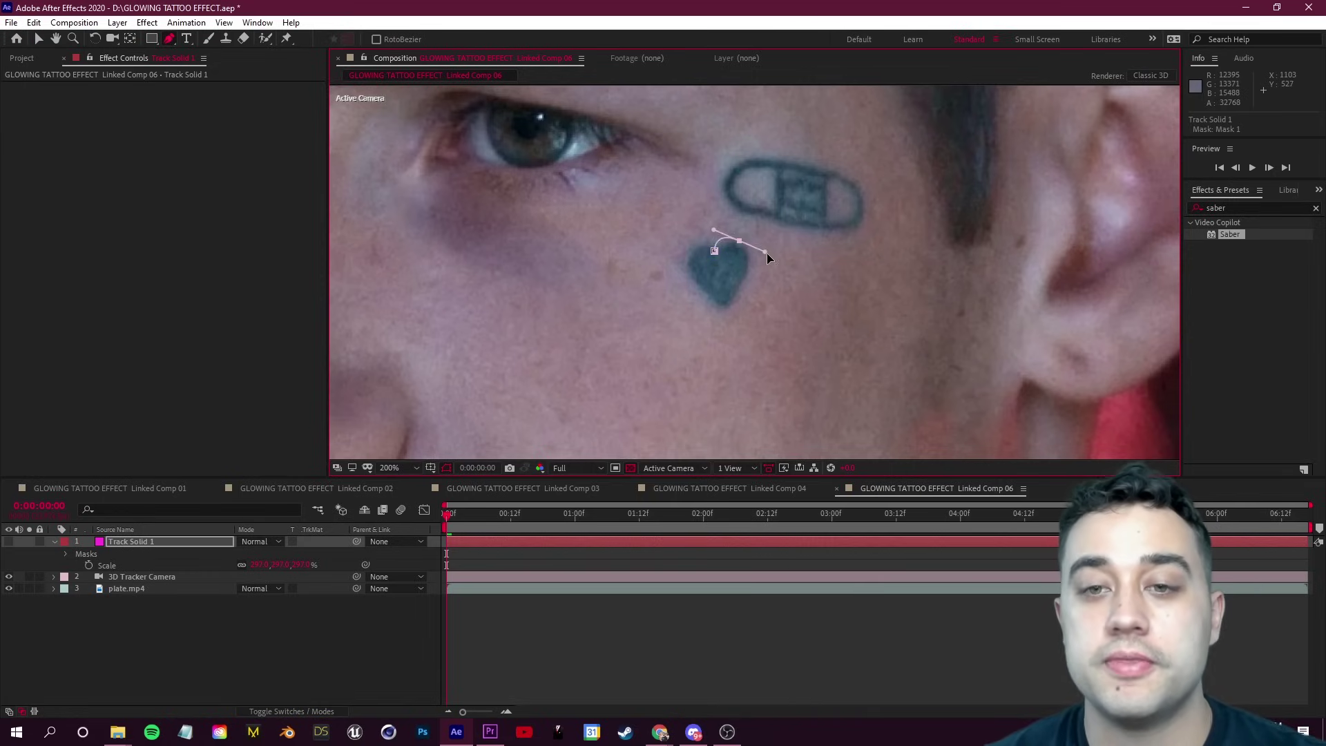
drag(744, 282, 741, 290)
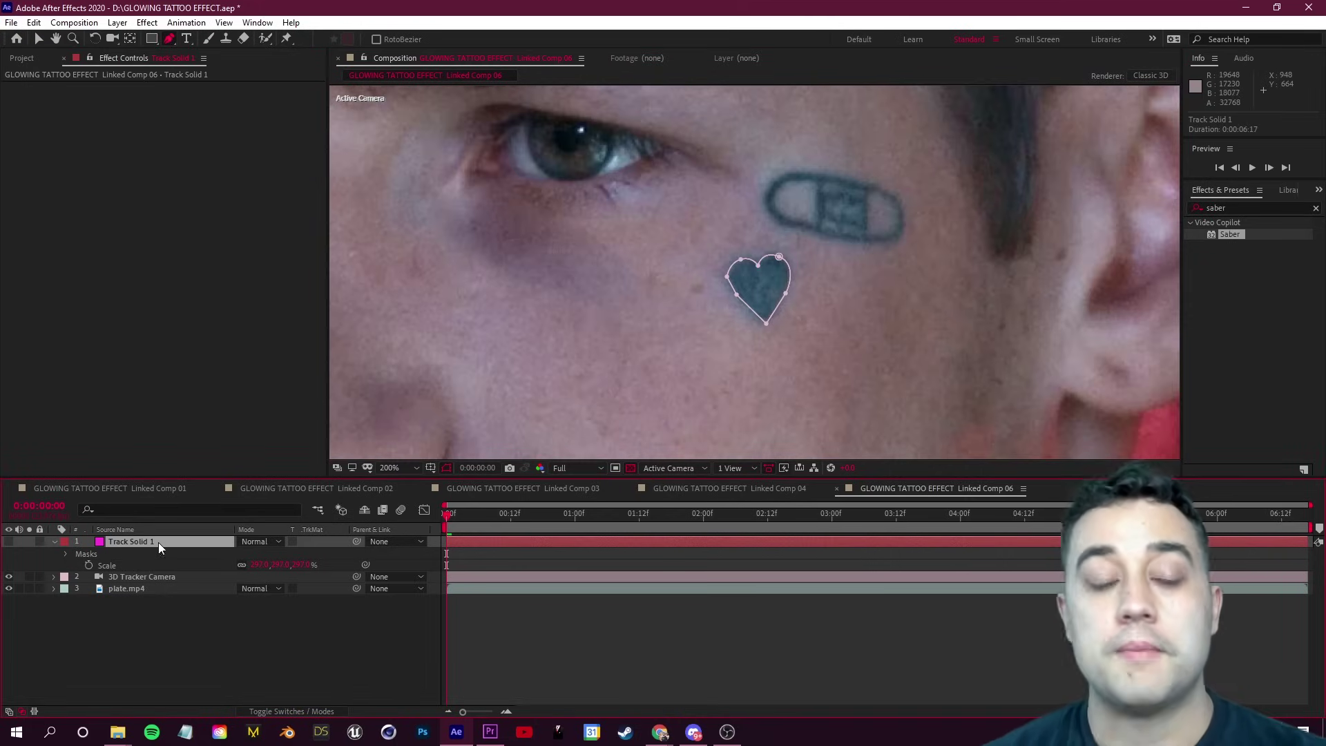
- Rename the Track Solid 1 layer as heart glow
right_click(155, 541)
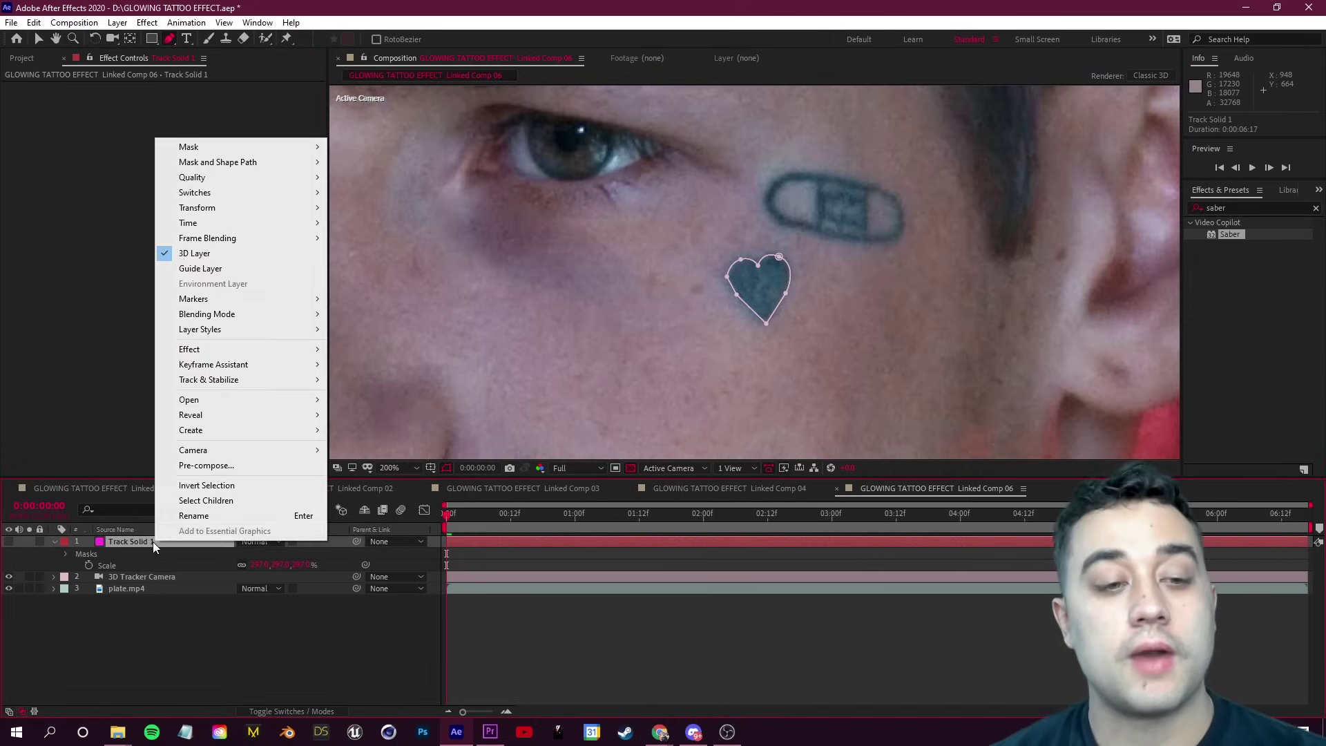
click(194, 515)
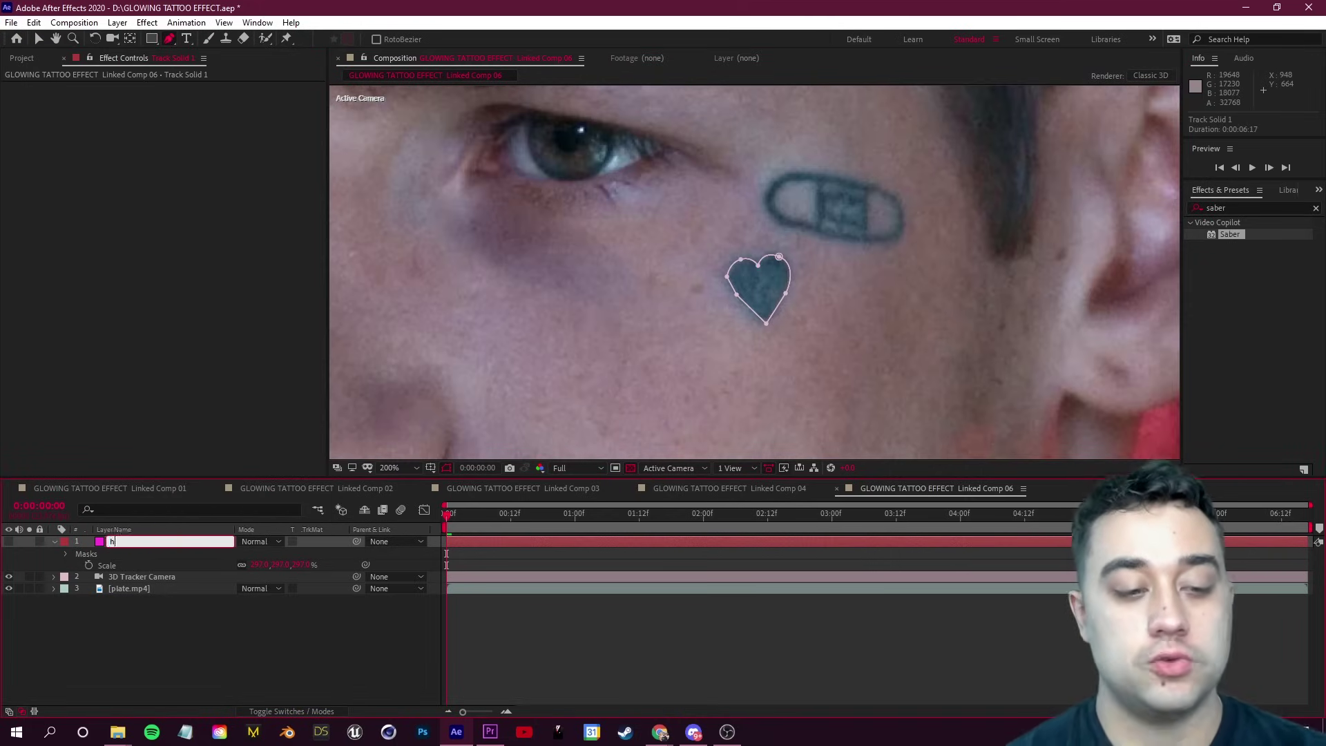
text(heart glow)
key(Return)
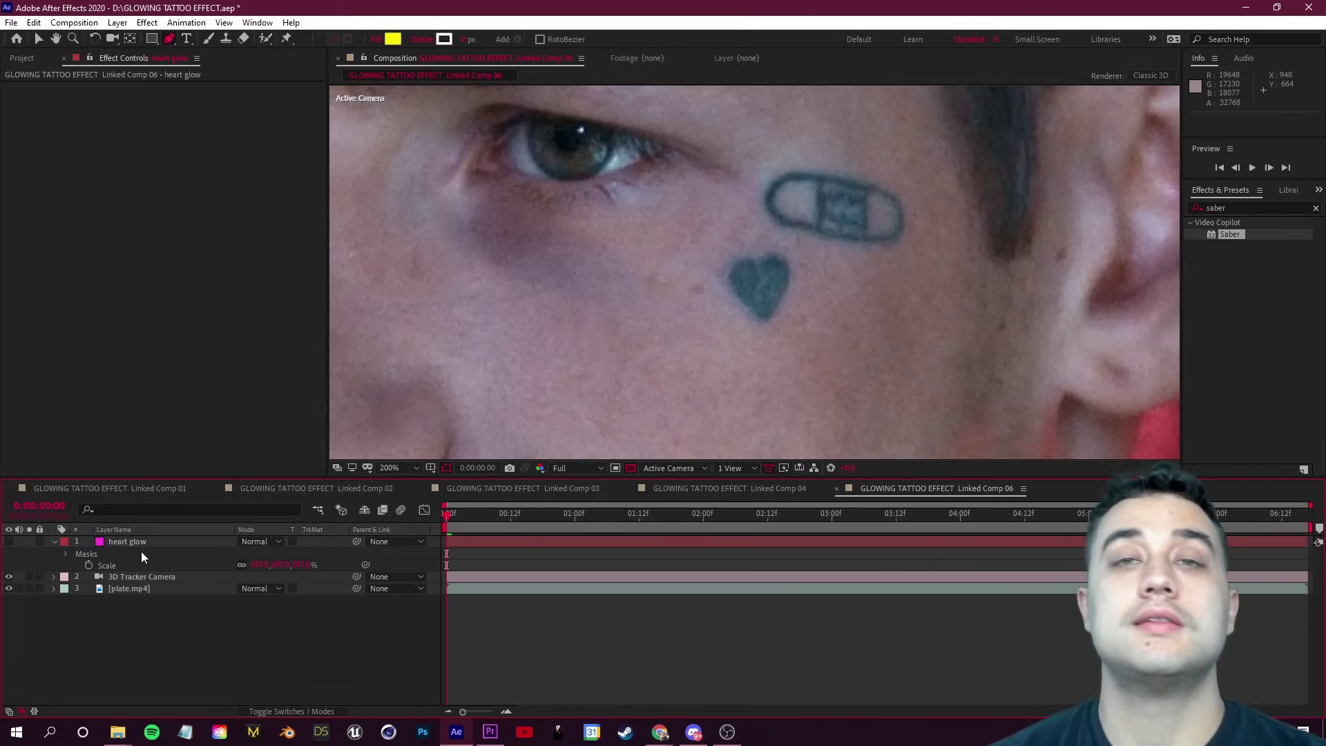
- Reveal the mask on the heart glow layer, make the layer visible, and clear the selection
click(144, 544)
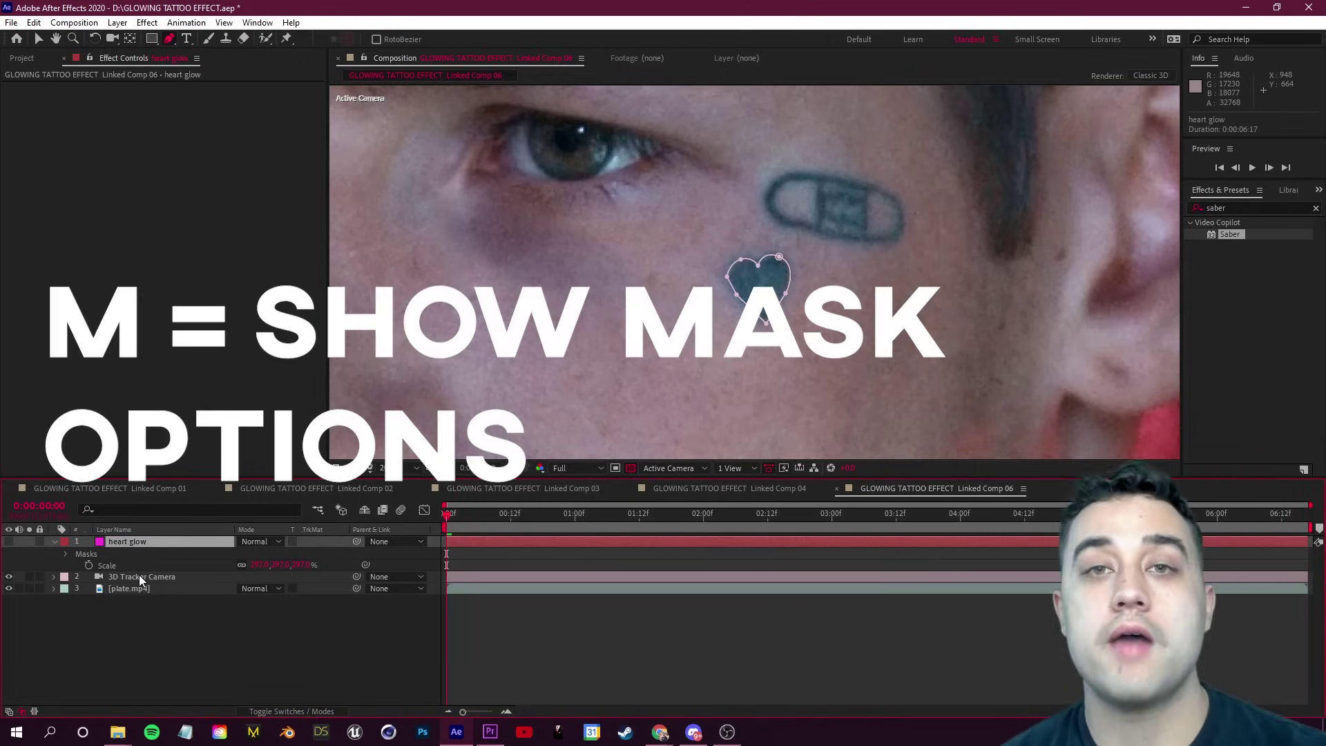
key(m)
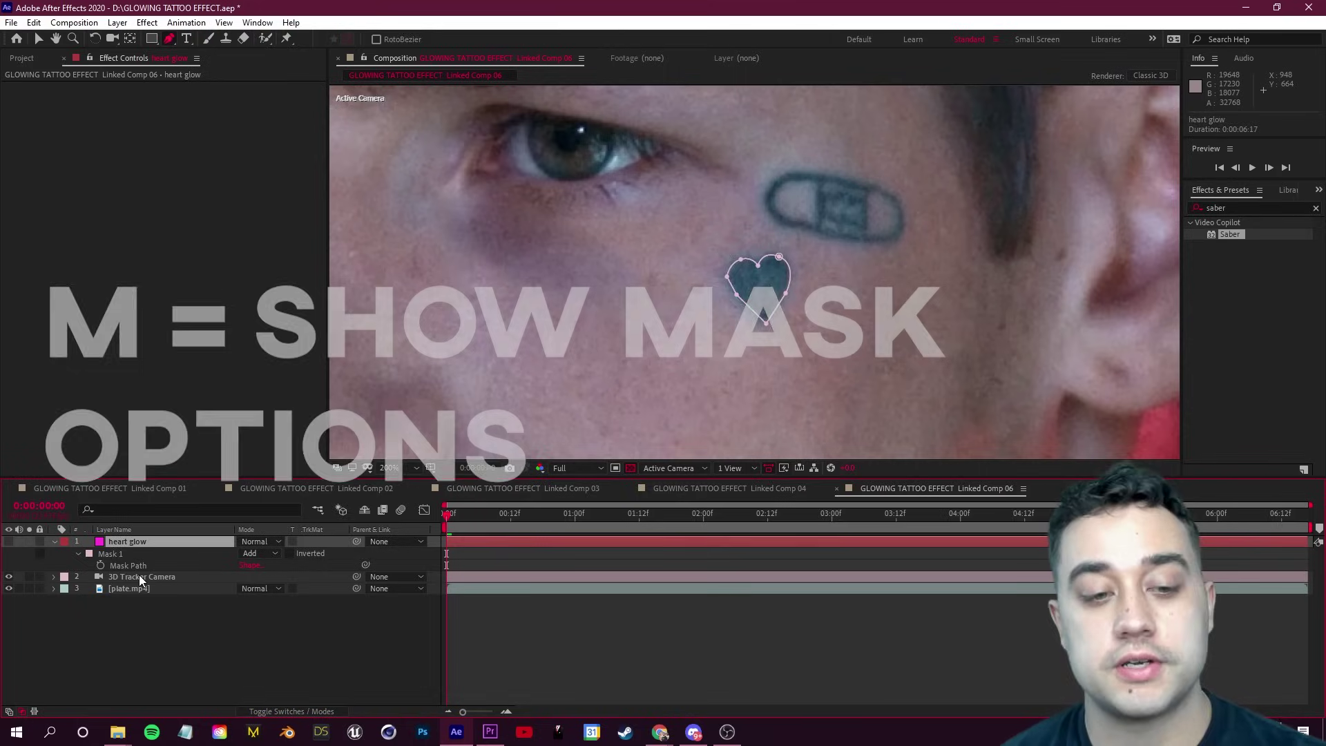
key(F2)
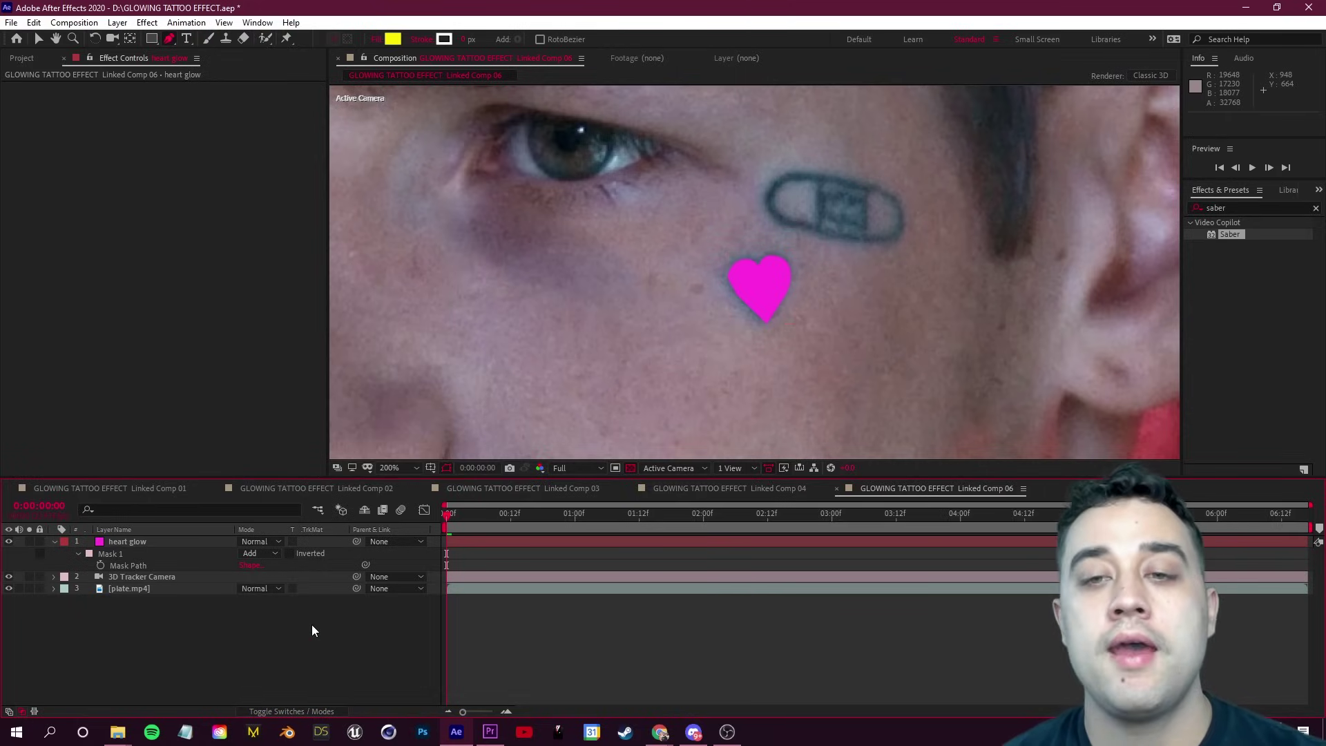
- Play back the composition to check how the masked heart follows the face, and return to the first frame
key(comma)
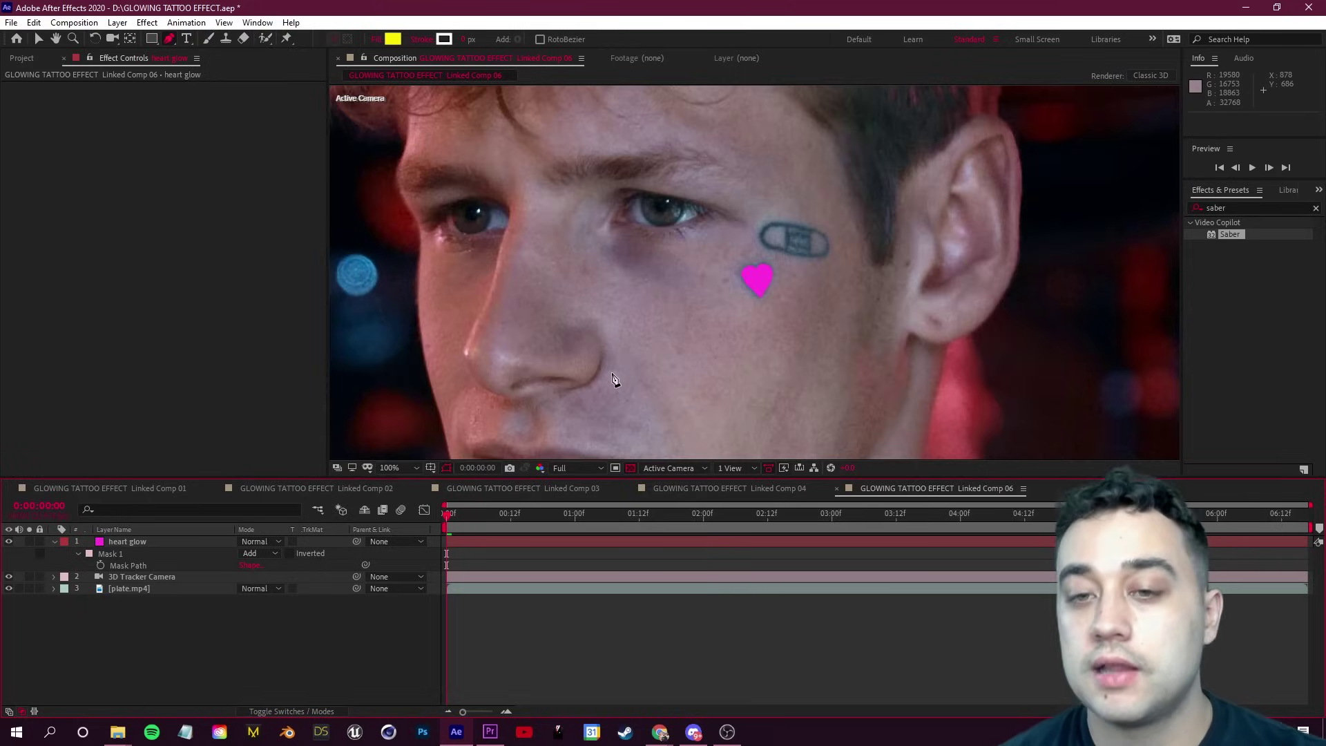
key(space)
key(comma)
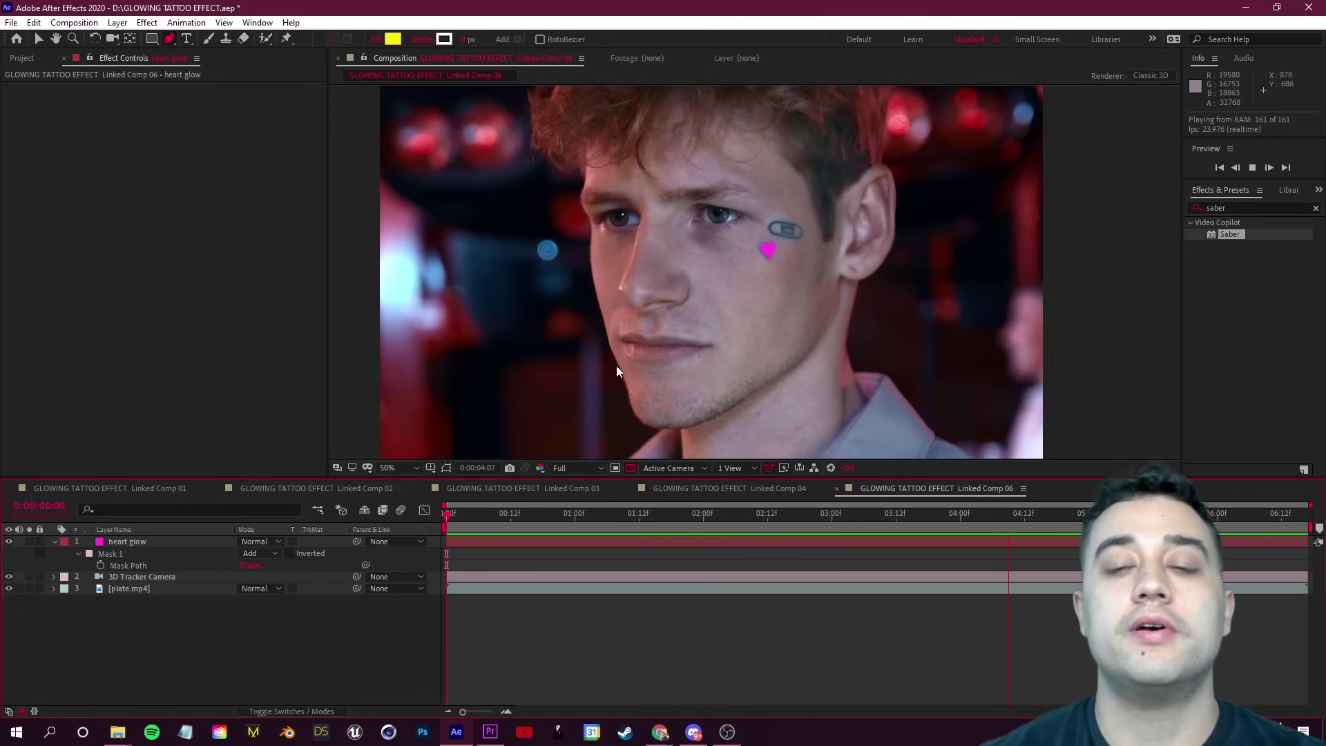
key(space)
drag(1040, 515, 561, 465)
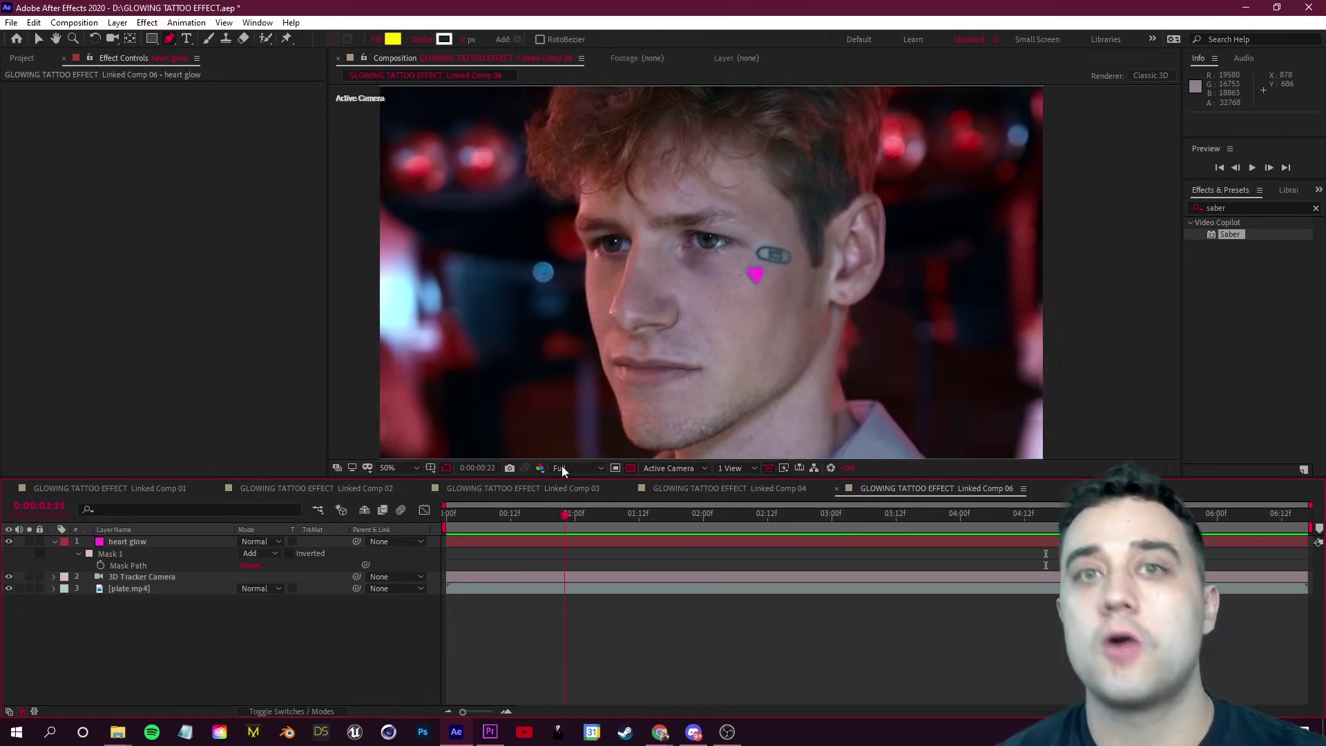
key(Home)
- Reveal all mask properties of the heart glow layer and set Mask 1's feather to 2 pixels
key(m)
key(m)
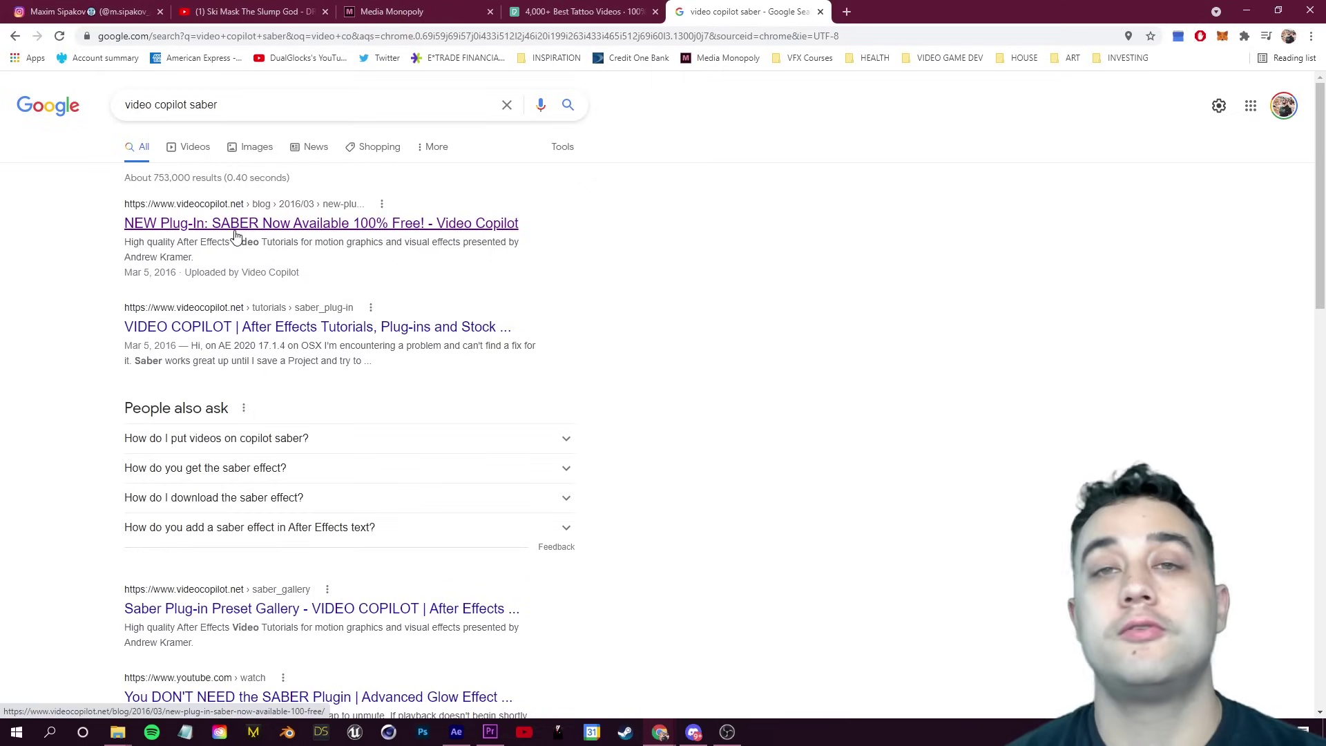
- In the browser, open Video Copilot's free Saber plug-in page and view its download options
click(235, 220)
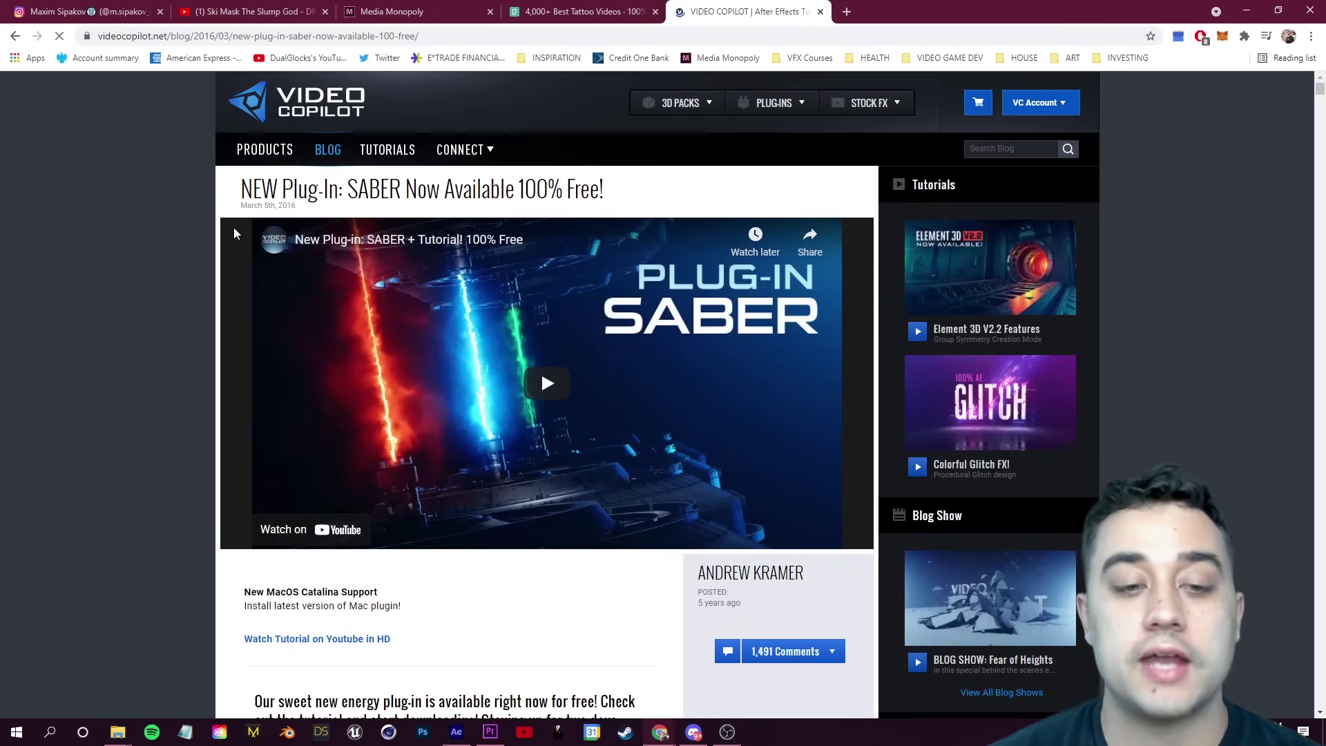
scroll(114, 221, down, 2)
scroll(104, 235, down, 4)
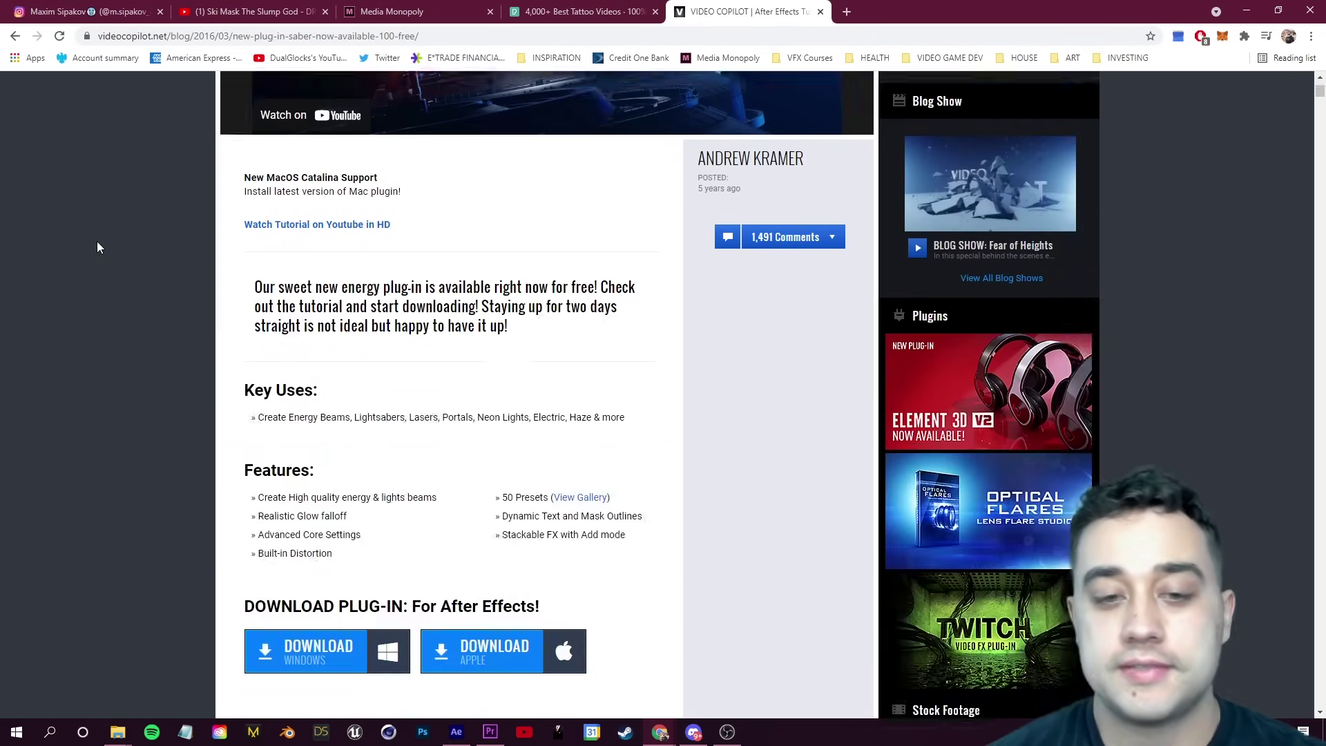
scroll(97, 248, down, 4)
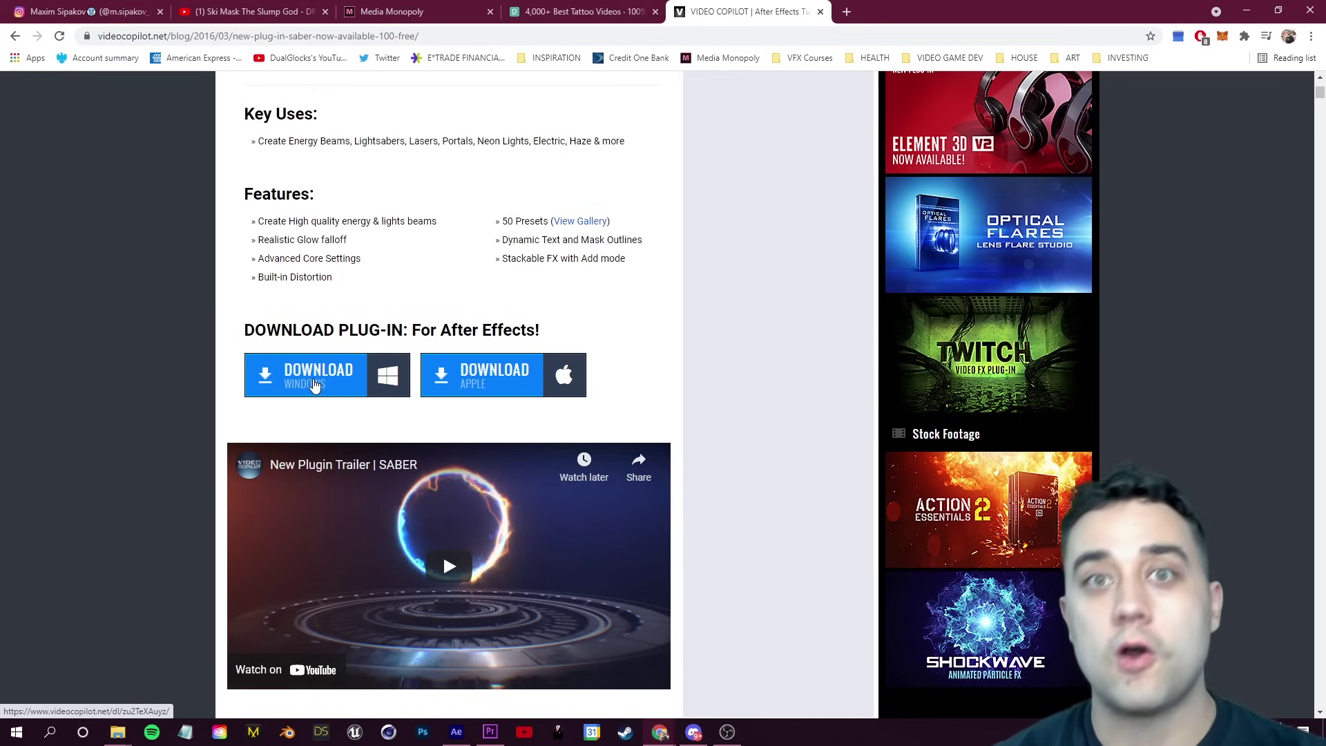
scroll(195, 415, up, 4)
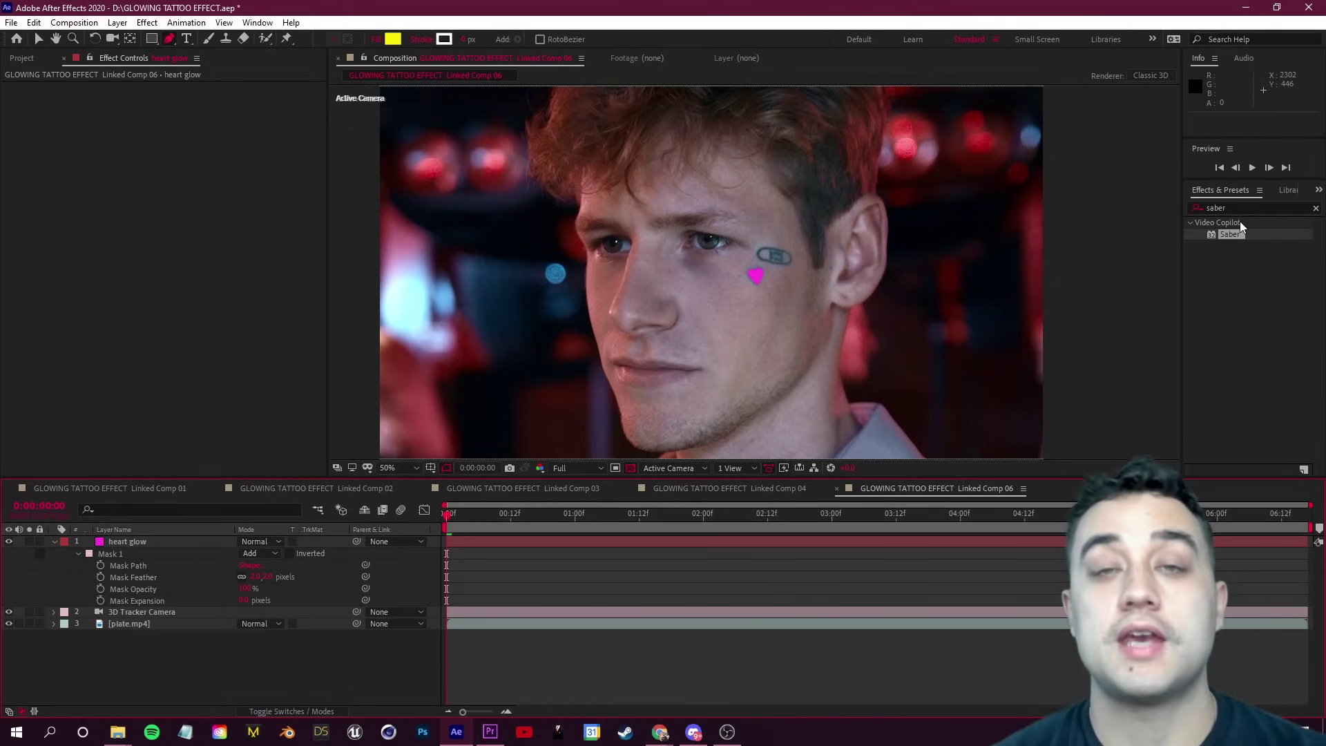
- Switch to After Effects and apply the Saber effect to the heart glow layer
drag(1230, 235, 141, 547)
scroll(851, 313, up, 3)
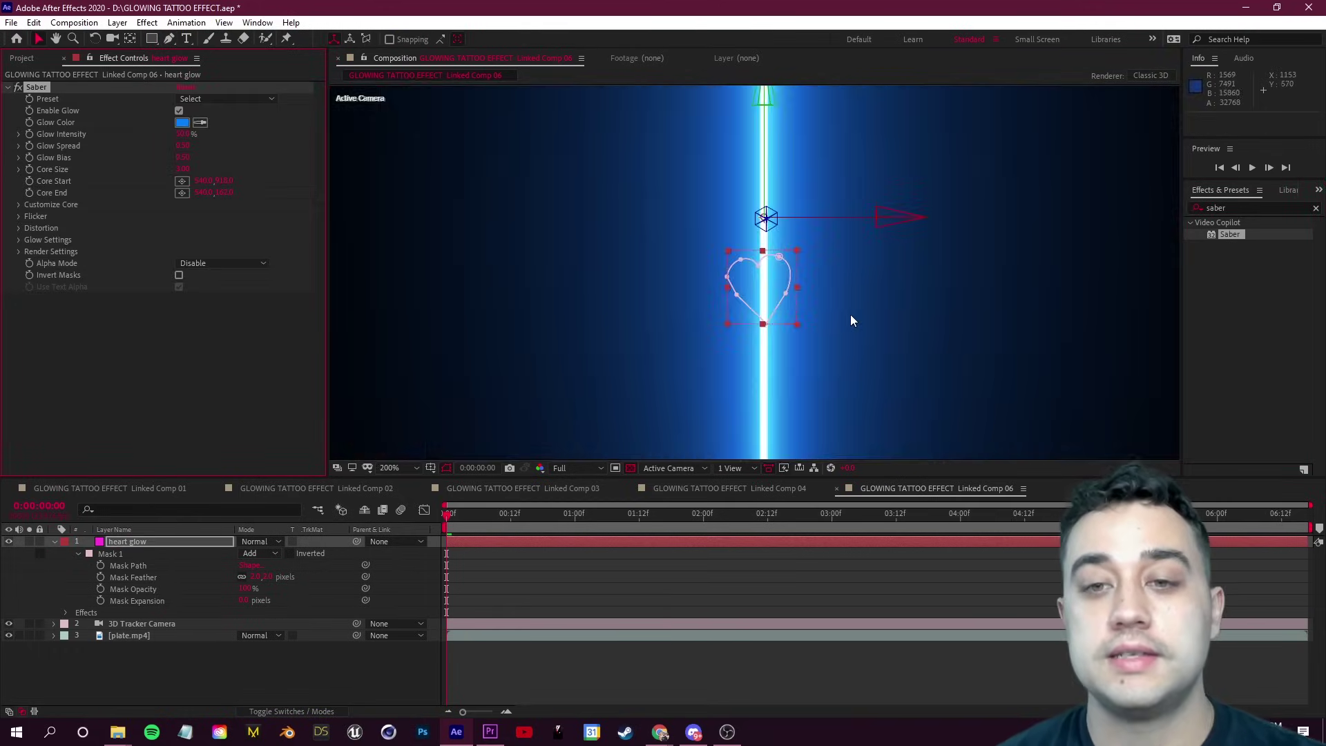
scroll(830, 321, down, 2)
scroll(824, 335, up, 1)
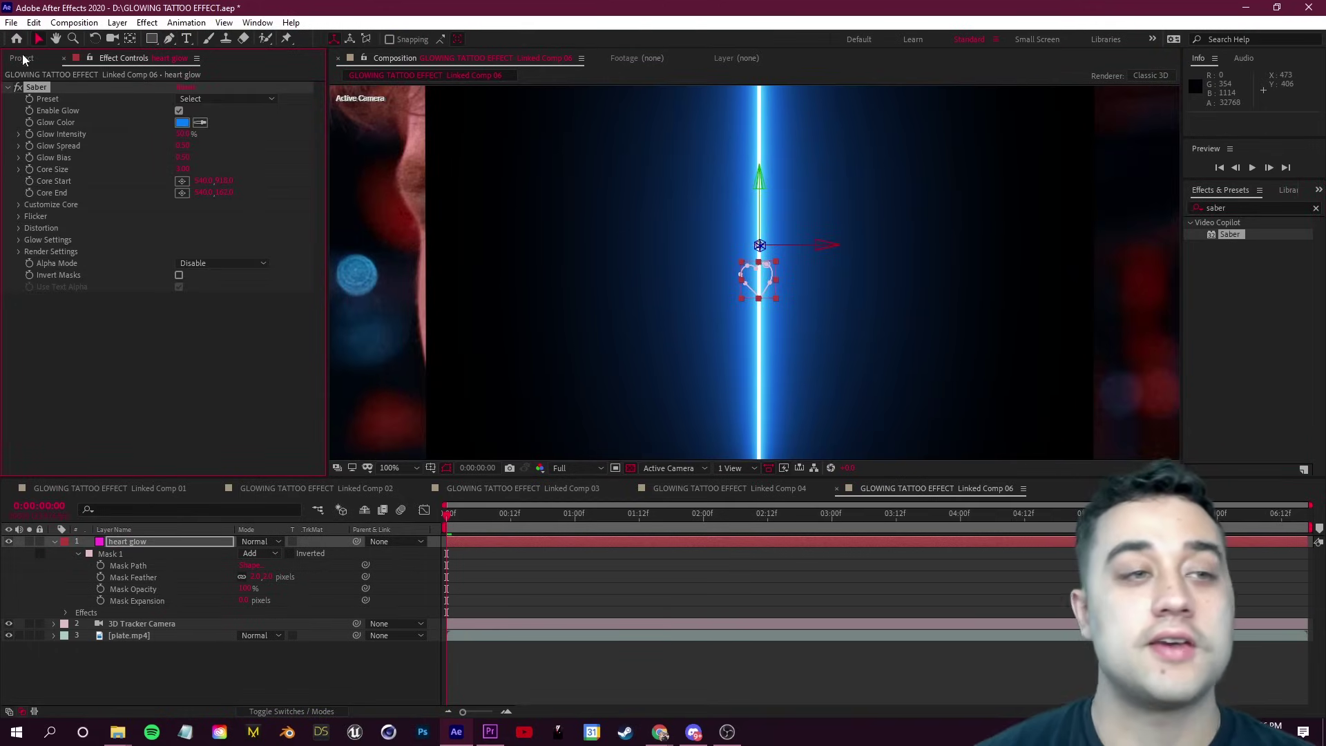
- Set Saber's Core Type to Layer Masks so the glow follows the heart mask
click(20, 204)
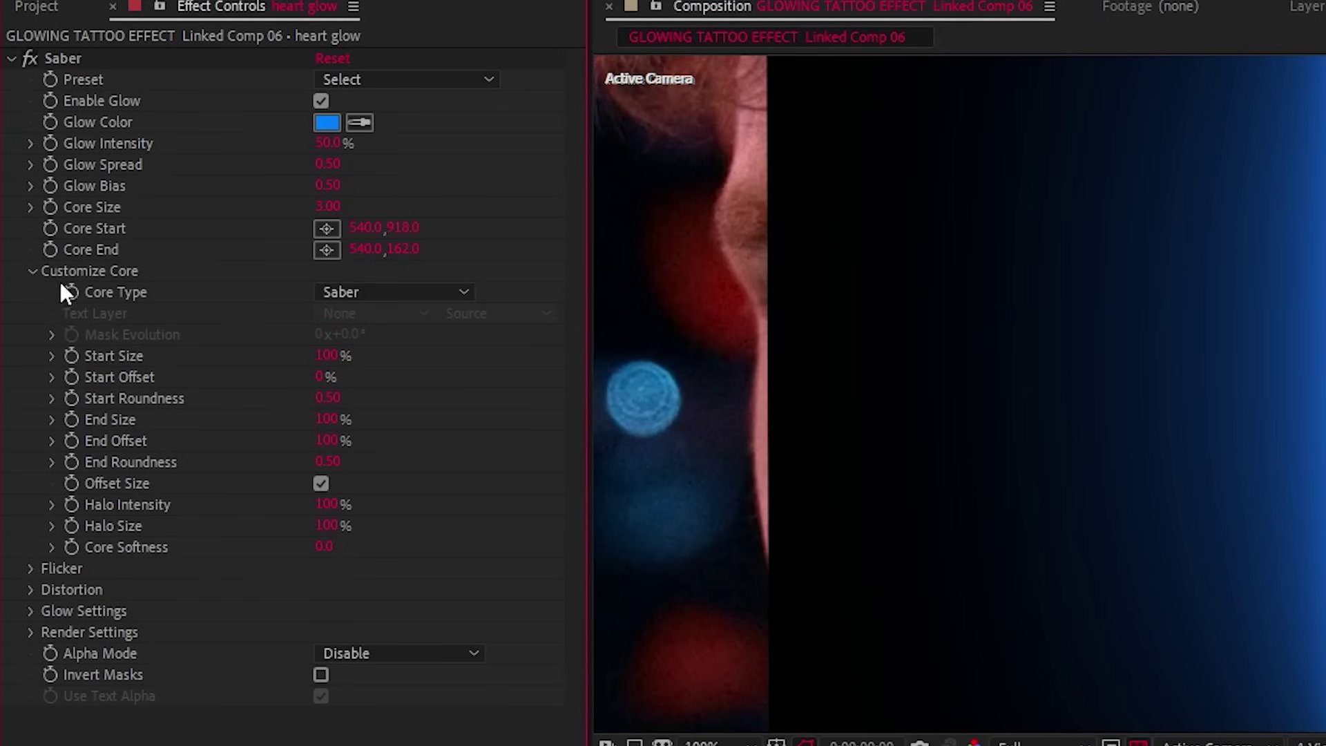
click(393, 292)
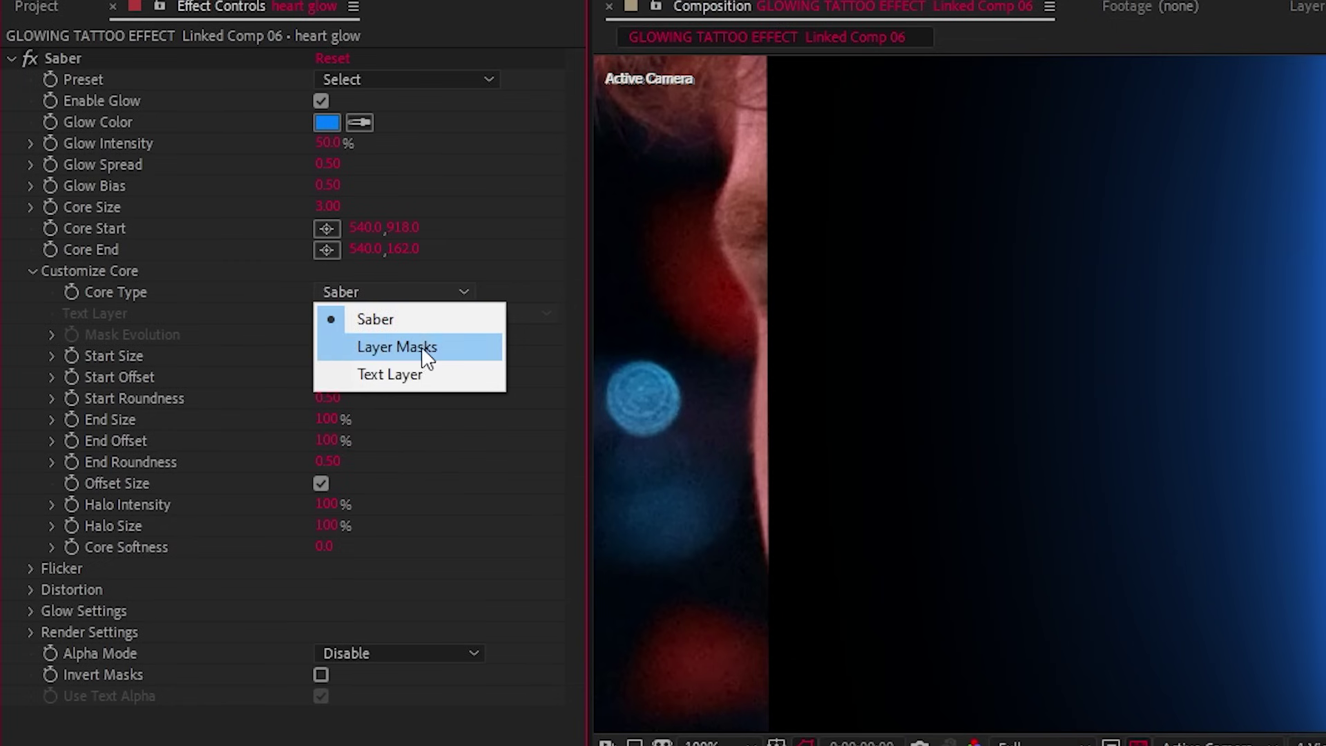
click(450, 346)
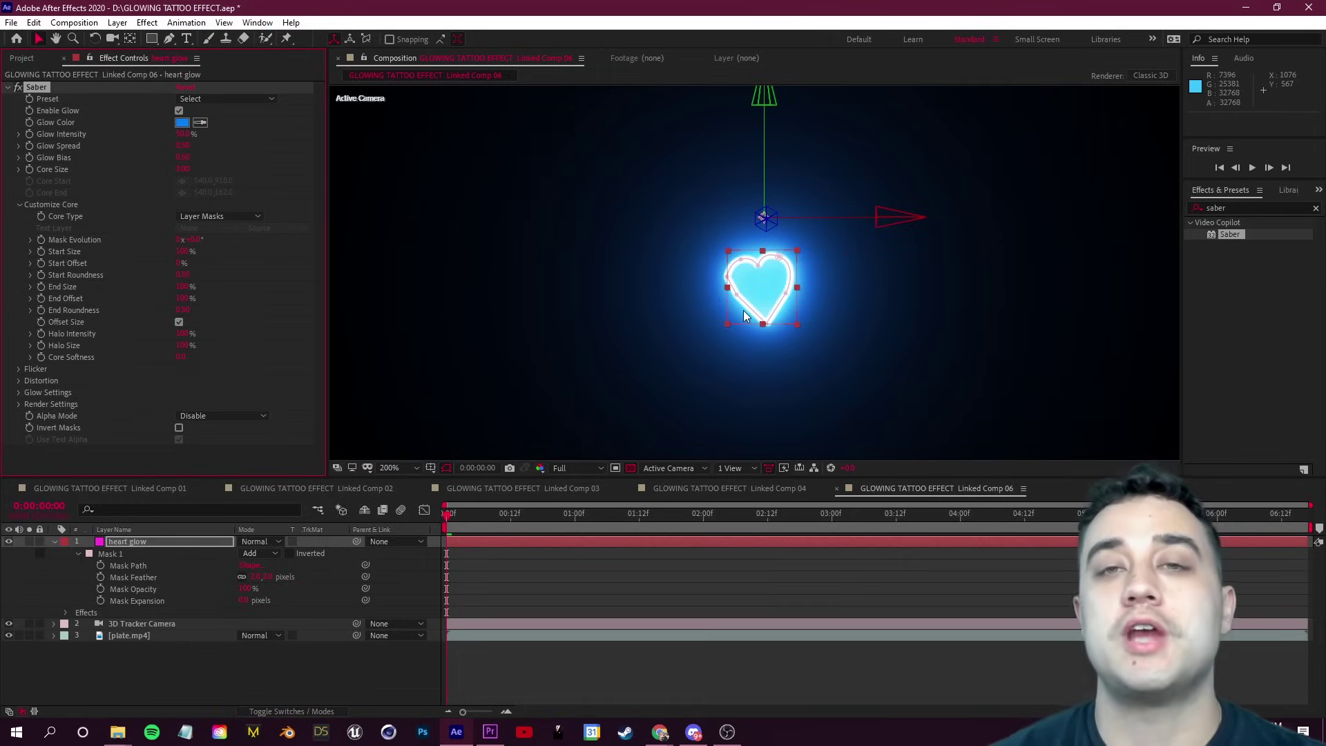
- Set the heart glow layer's blending mode to Screen
click(126, 541)
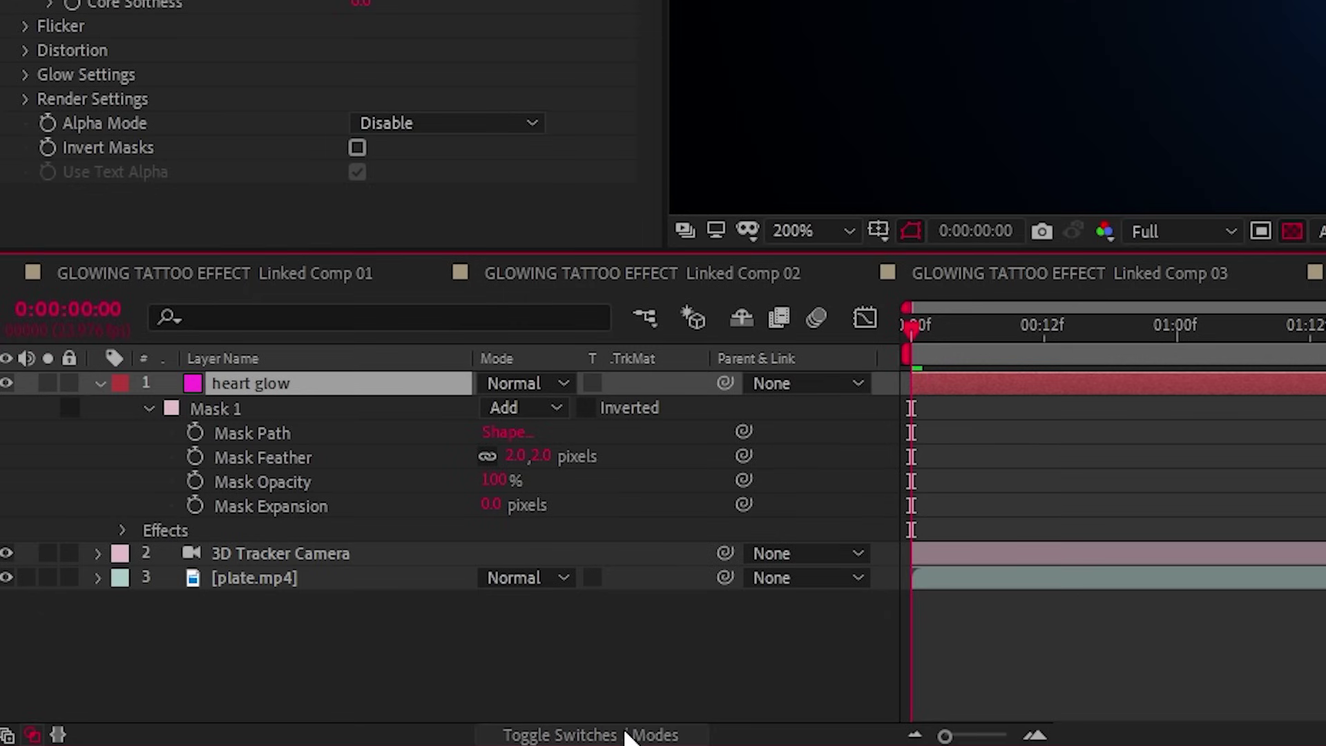
click(625, 736)
click(625, 736)
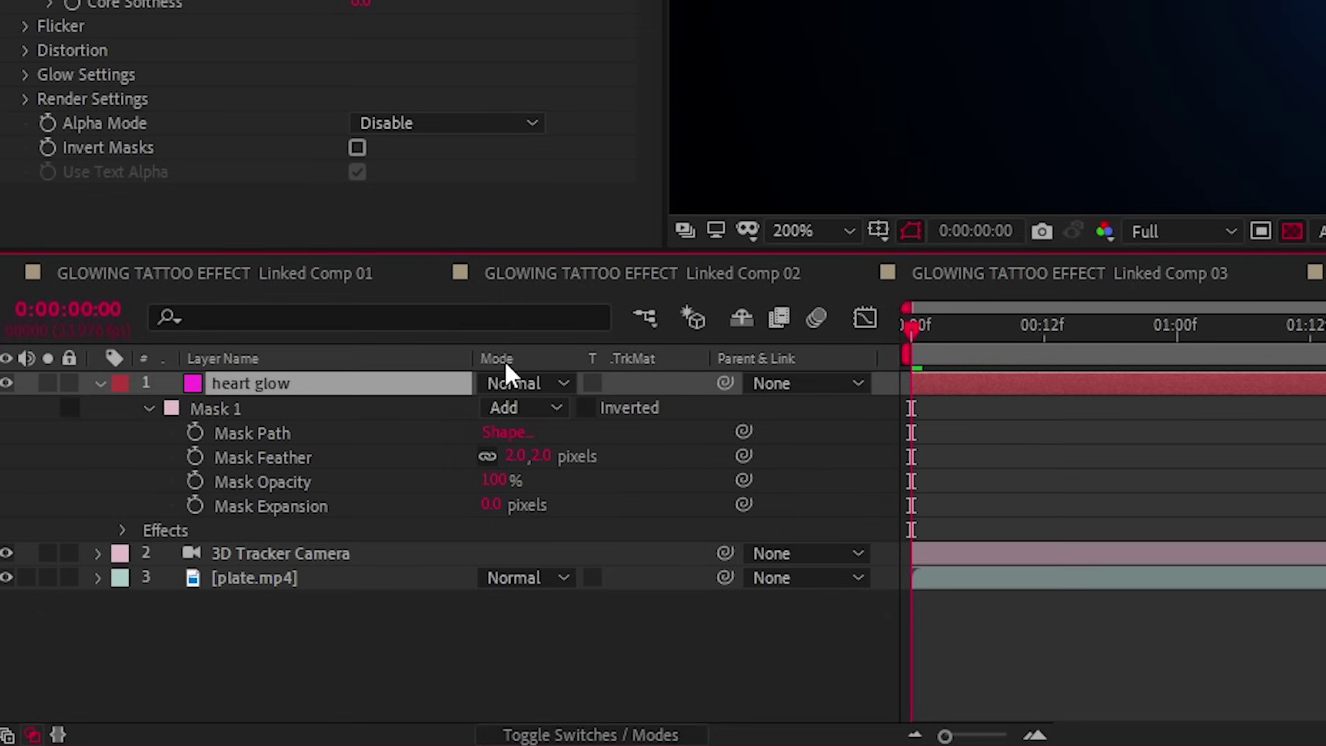
click(540, 381)
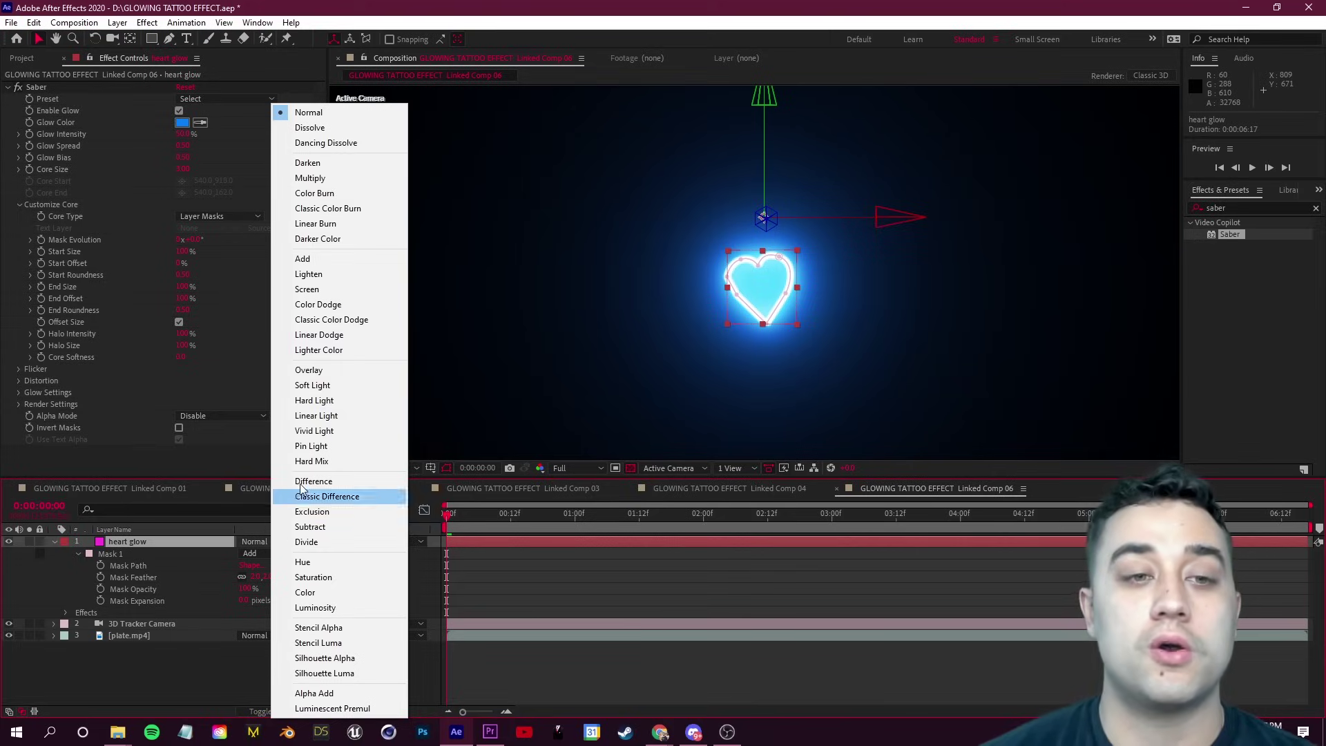
click(621, 0)
- Play back the composition to check the glowing heart on the face, and return to its beginning
key(space)
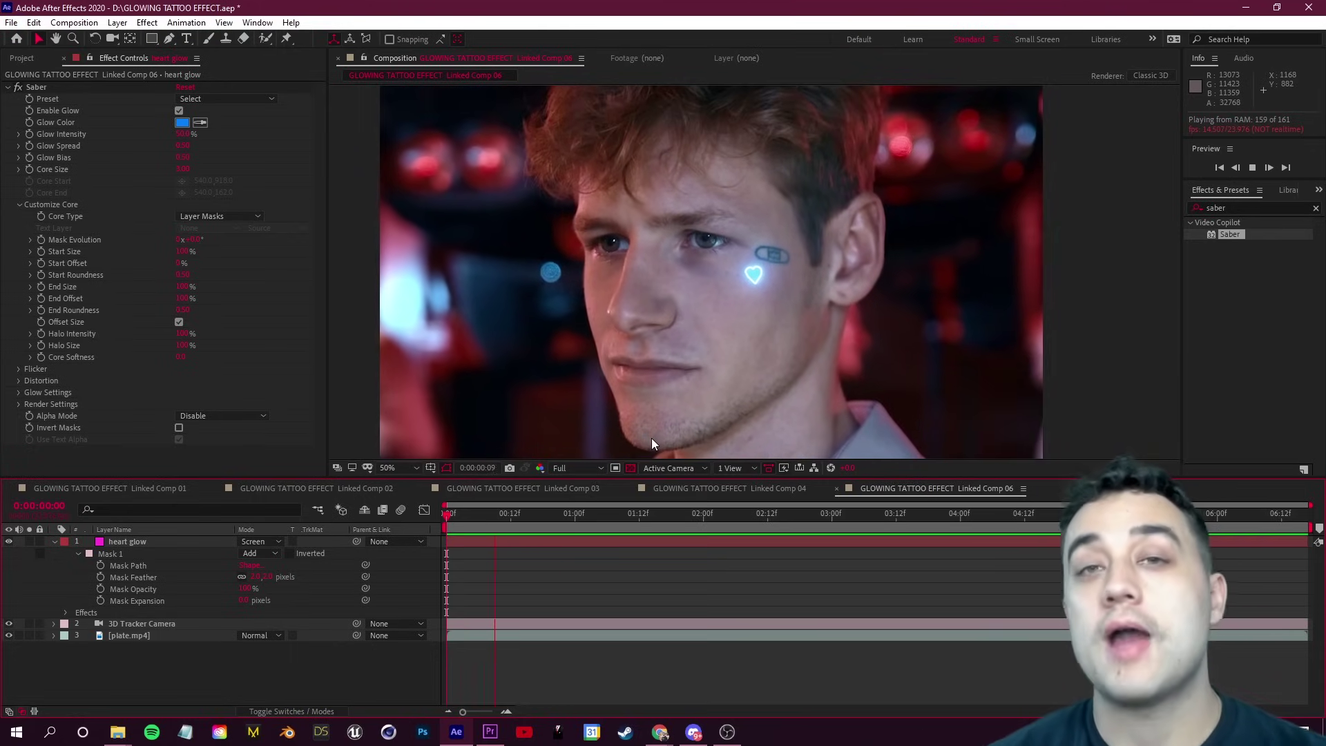
key(space)
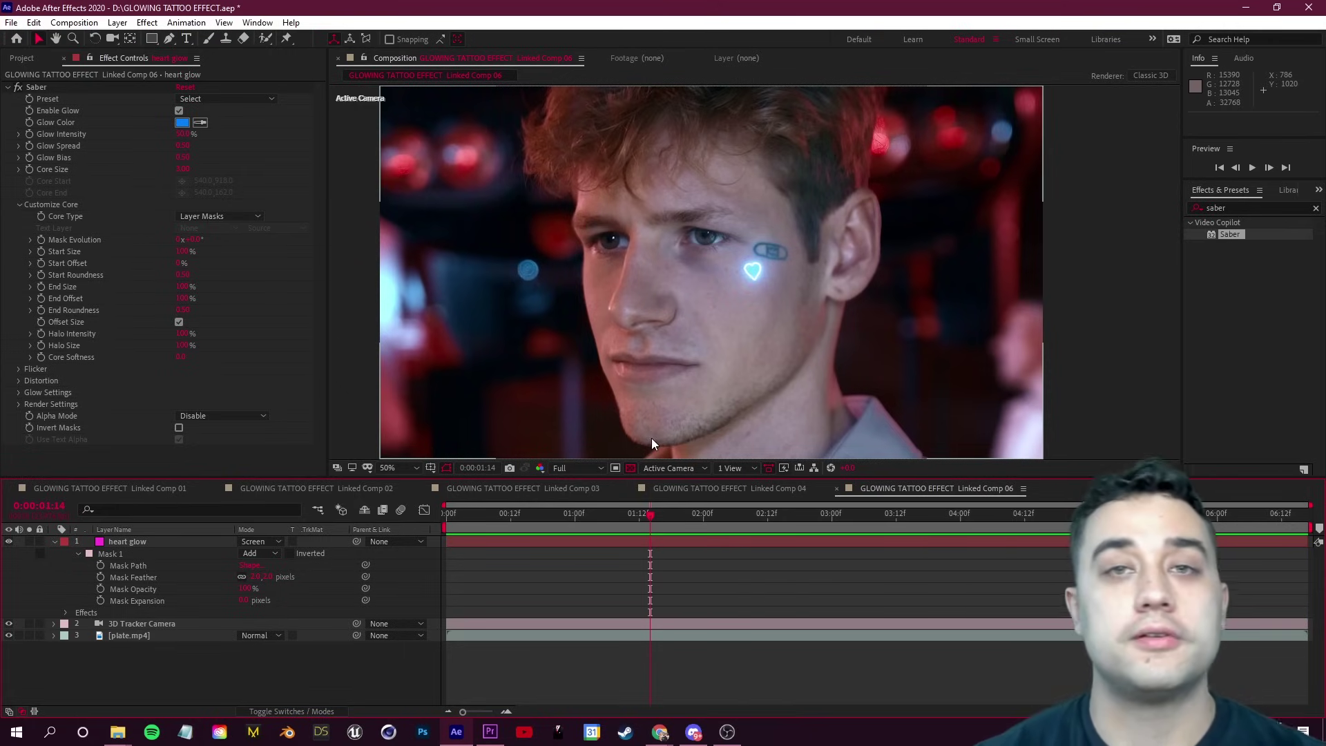
key(Home)
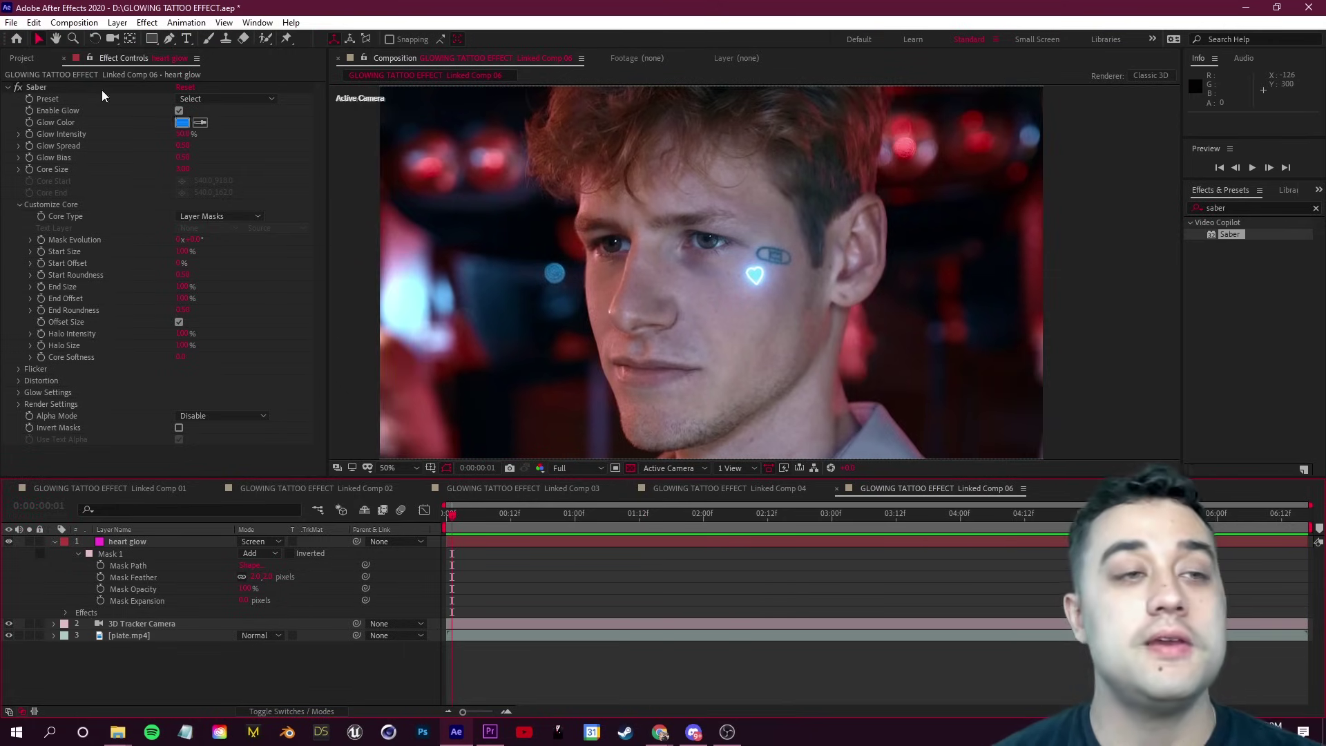
- Try the Core, Narrow, Simple Orange and StarKiller presets of the Saber effect on heart glow
click(43, 97)
click(44, 90)
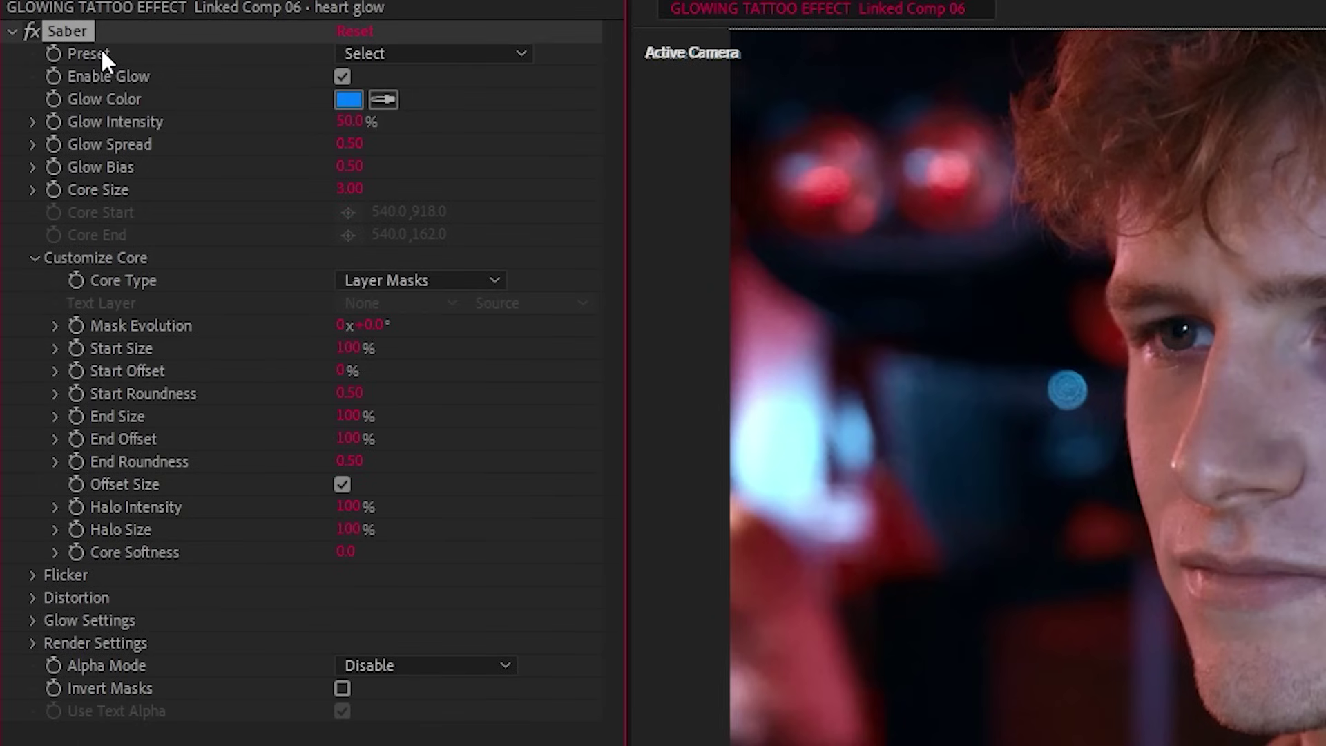
click(522, 53)
click(506, 268)
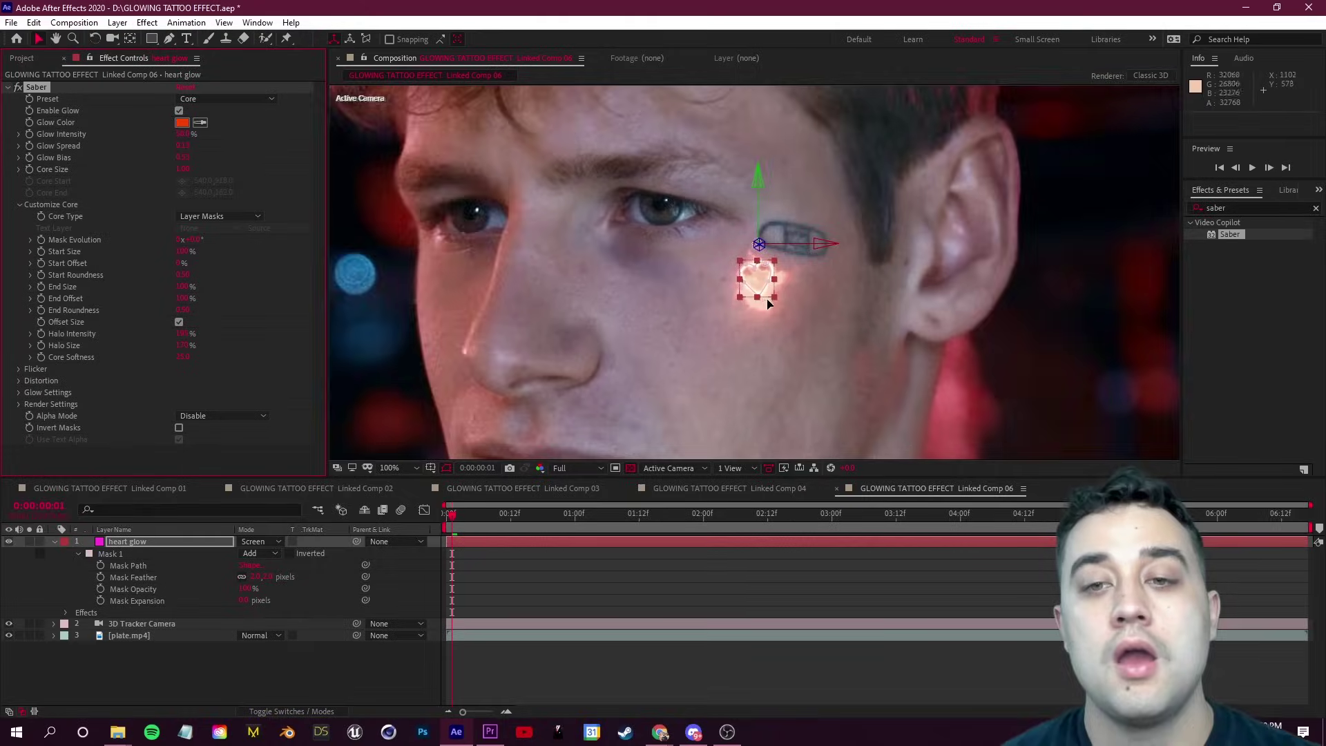
scroll(768, 304, up, 1)
click(247, 98)
click(264, 336)
click(226, 99)
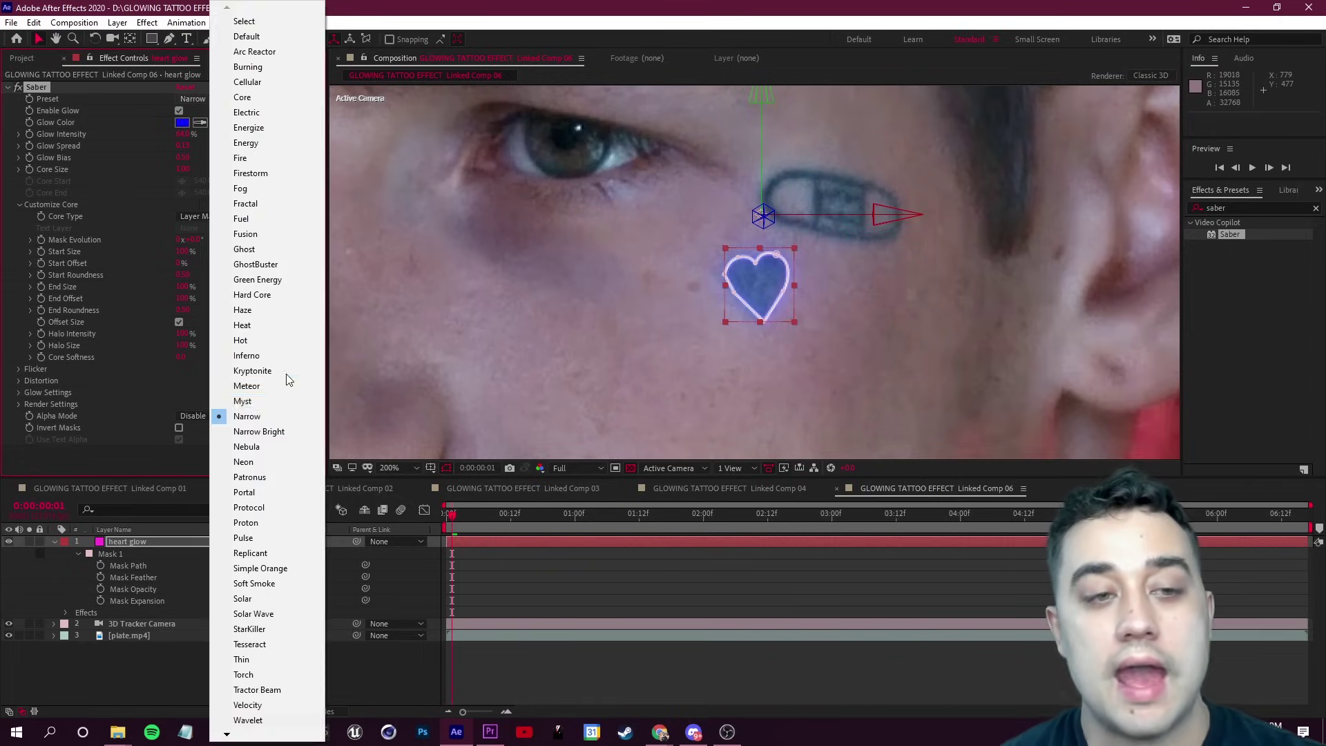
click(262, 329)
click(250, 99)
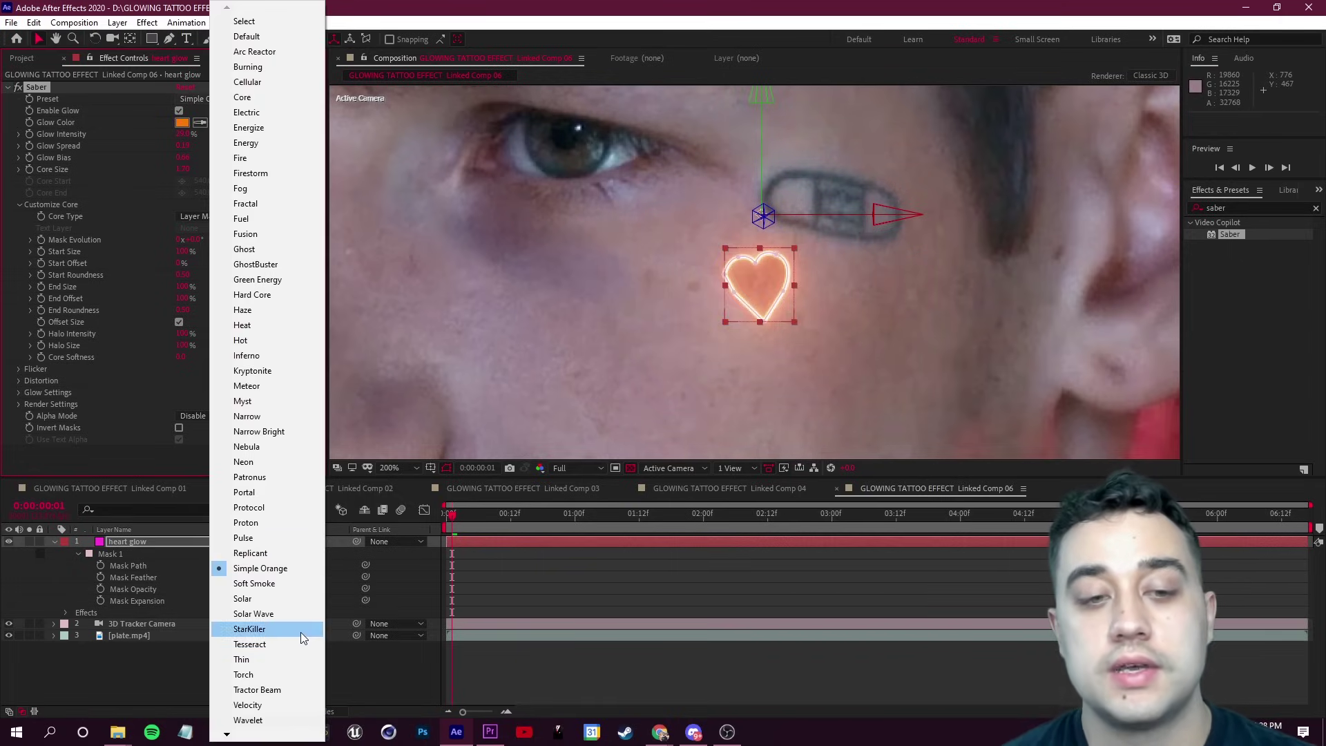
click(304, 630)
- Set the Saber preset on the heart glow layer to Default
click(235, 98)
click(242, 39)
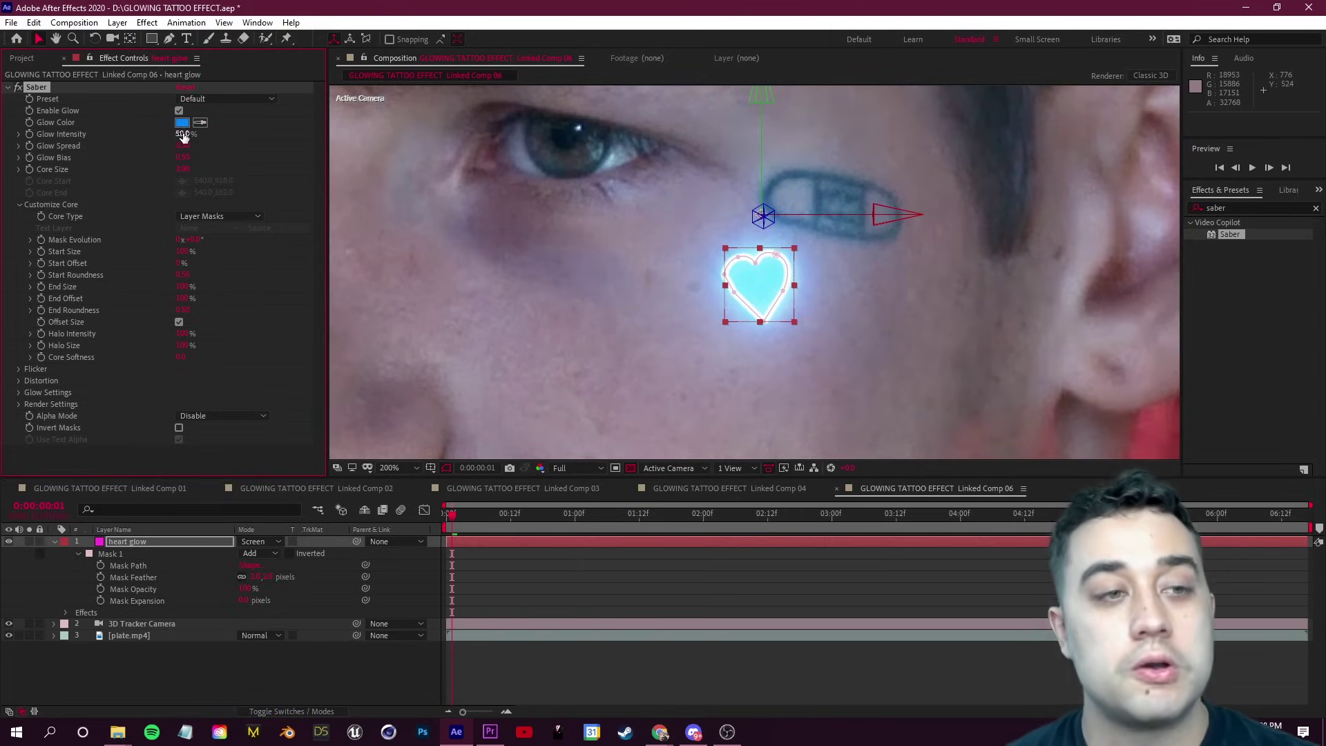
- Try adjusting the End Offset of Saber's core on the heart glow layer
key(Tab)
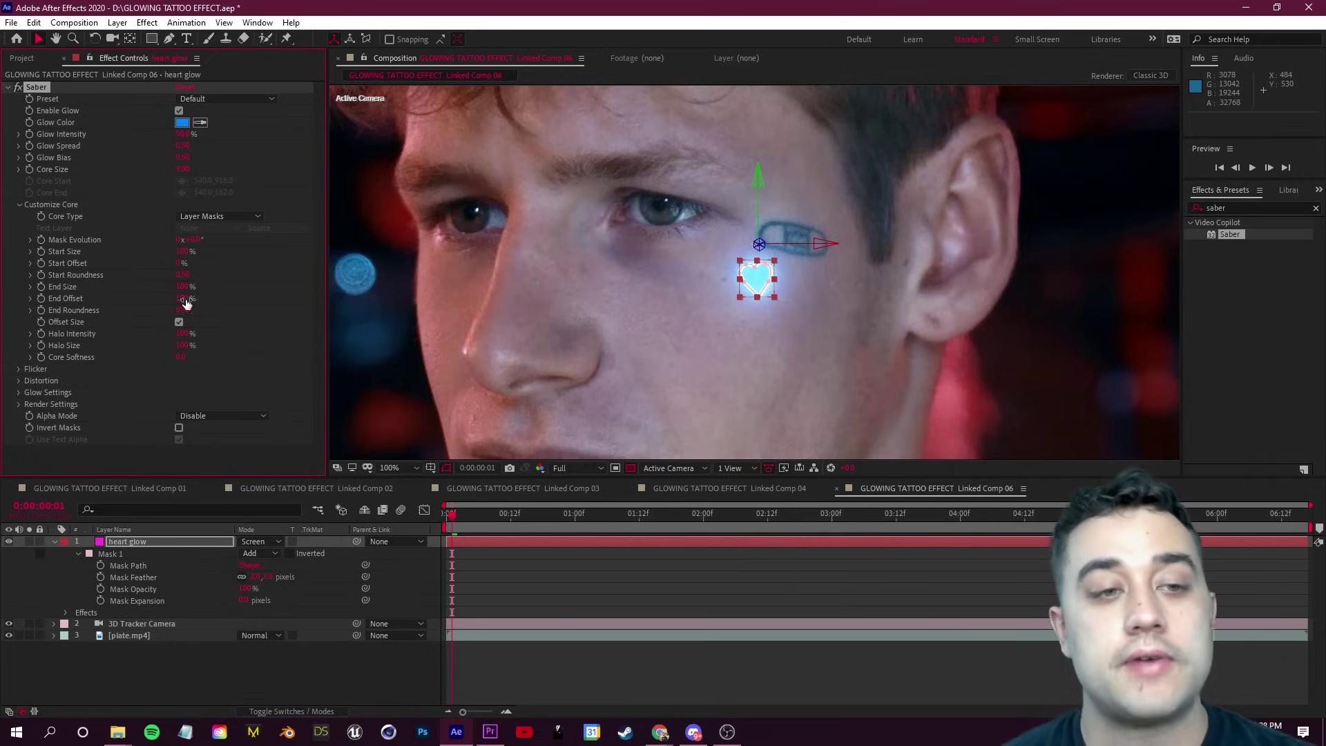
mouse_move(183, 298)
mouse_down()
mouse_move(114, 296)
mouse_move(192, 296)
mouse_up()
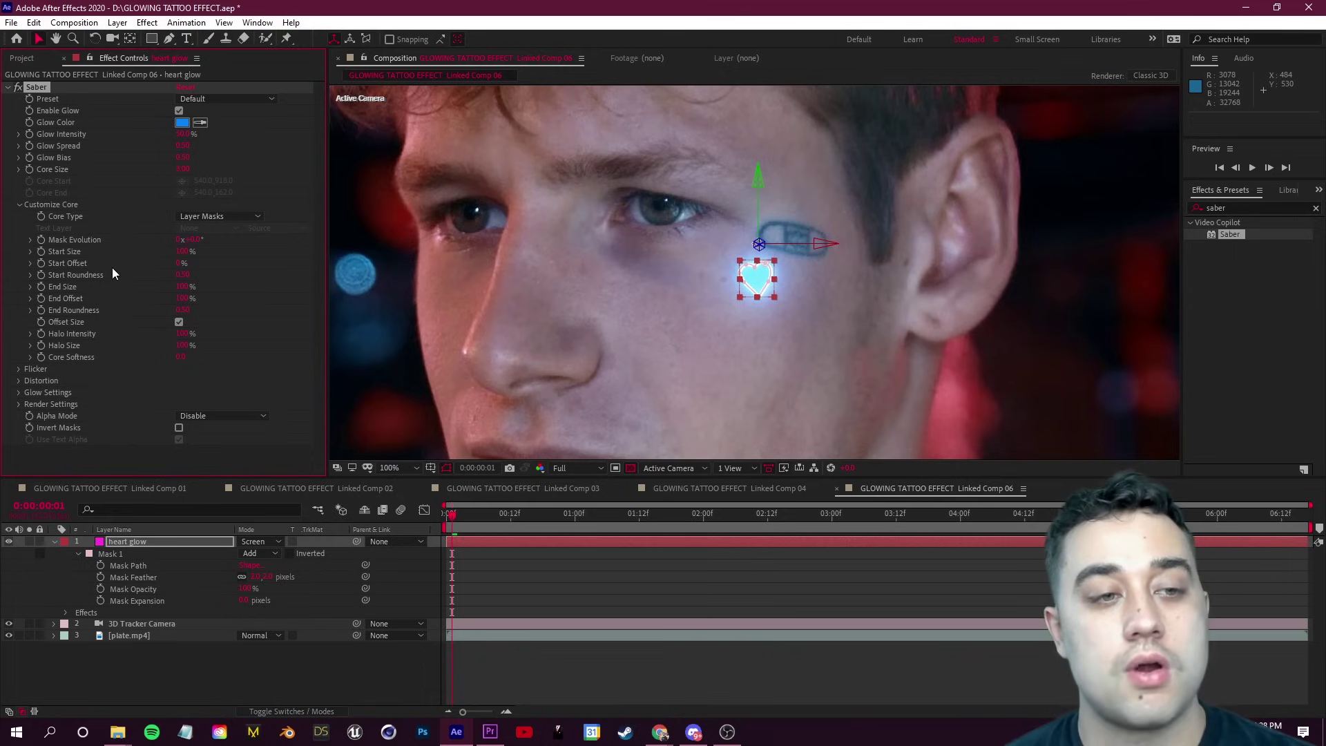
- Keyframe Saber's End Offset on the heart glow layer from 0% at 0:00:00:00 to 100% at 0:00:00:14
mouse_move(174, 263)
mouse_down()
mouse_move(239, 259)
mouse_move(187, 263)
mouse_up()
drag(468, 520, 434, 537)
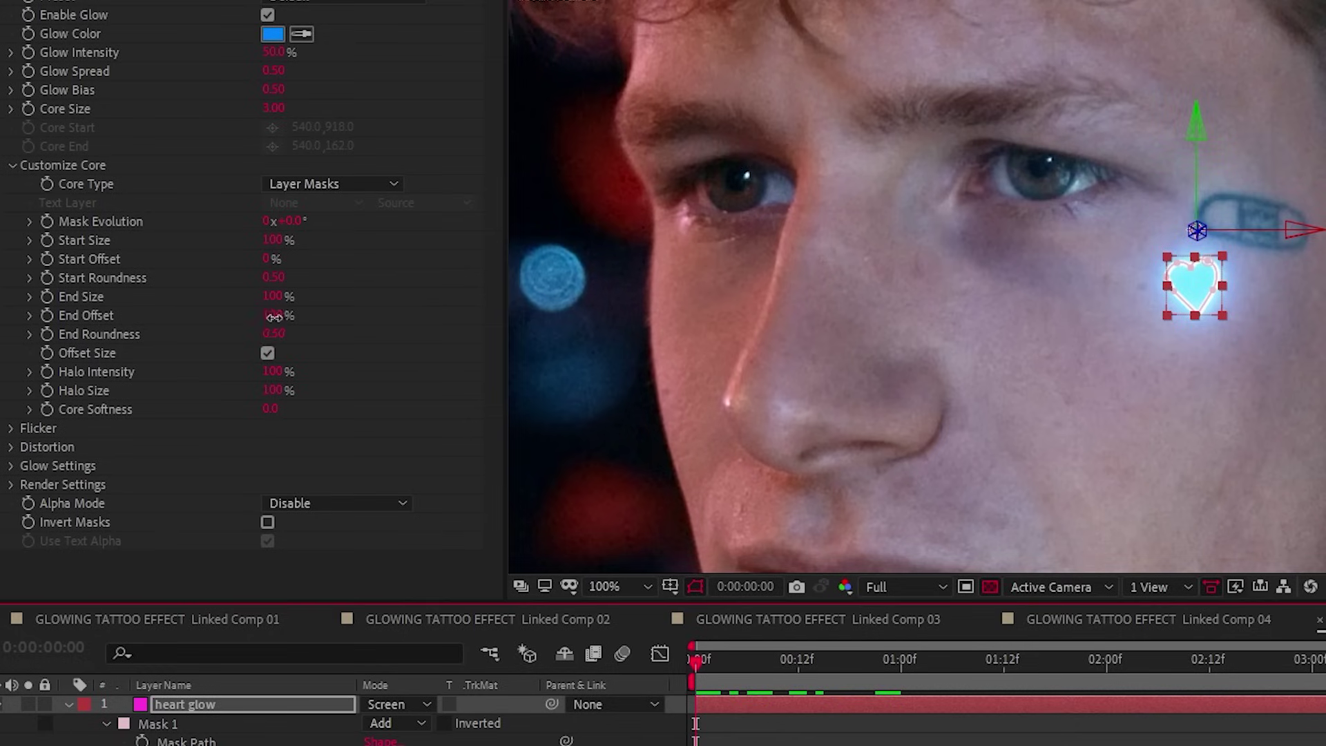
drag(182, 298, 131, 334)
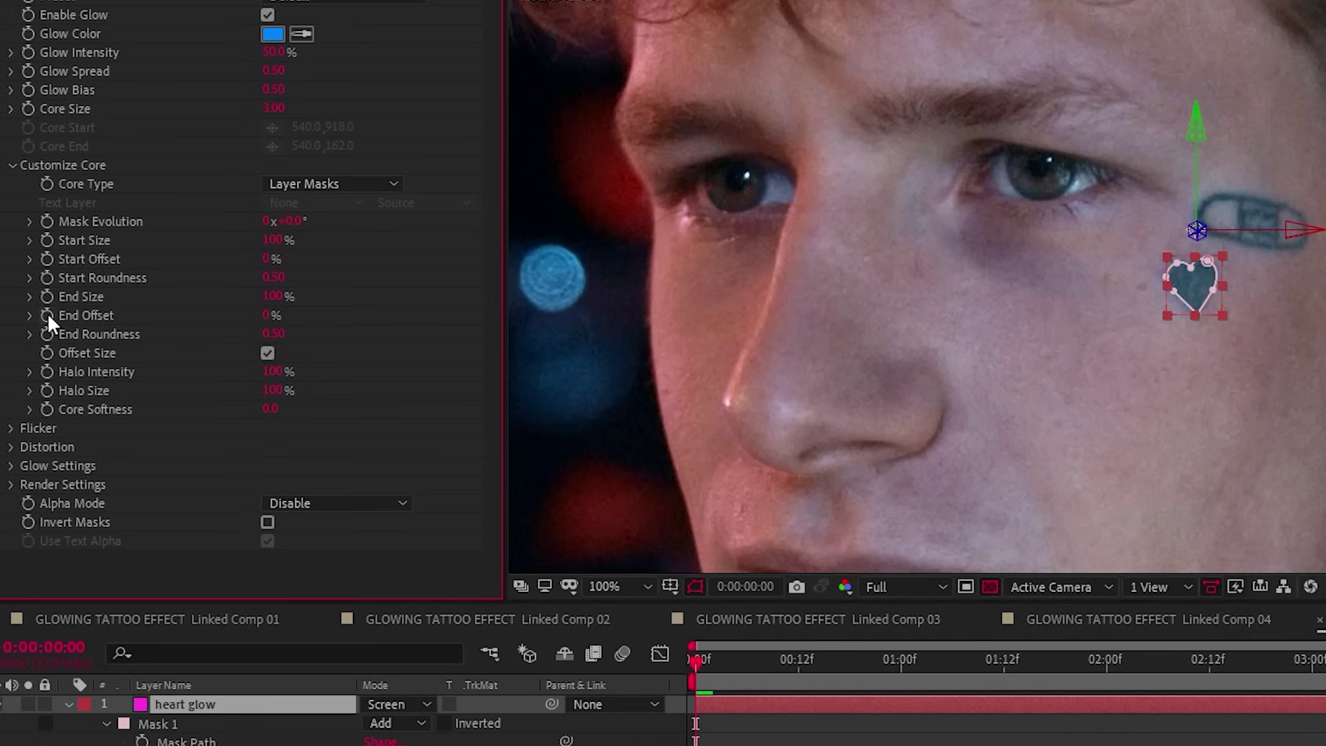
click(47, 315)
drag(704, 656, 816, 672)
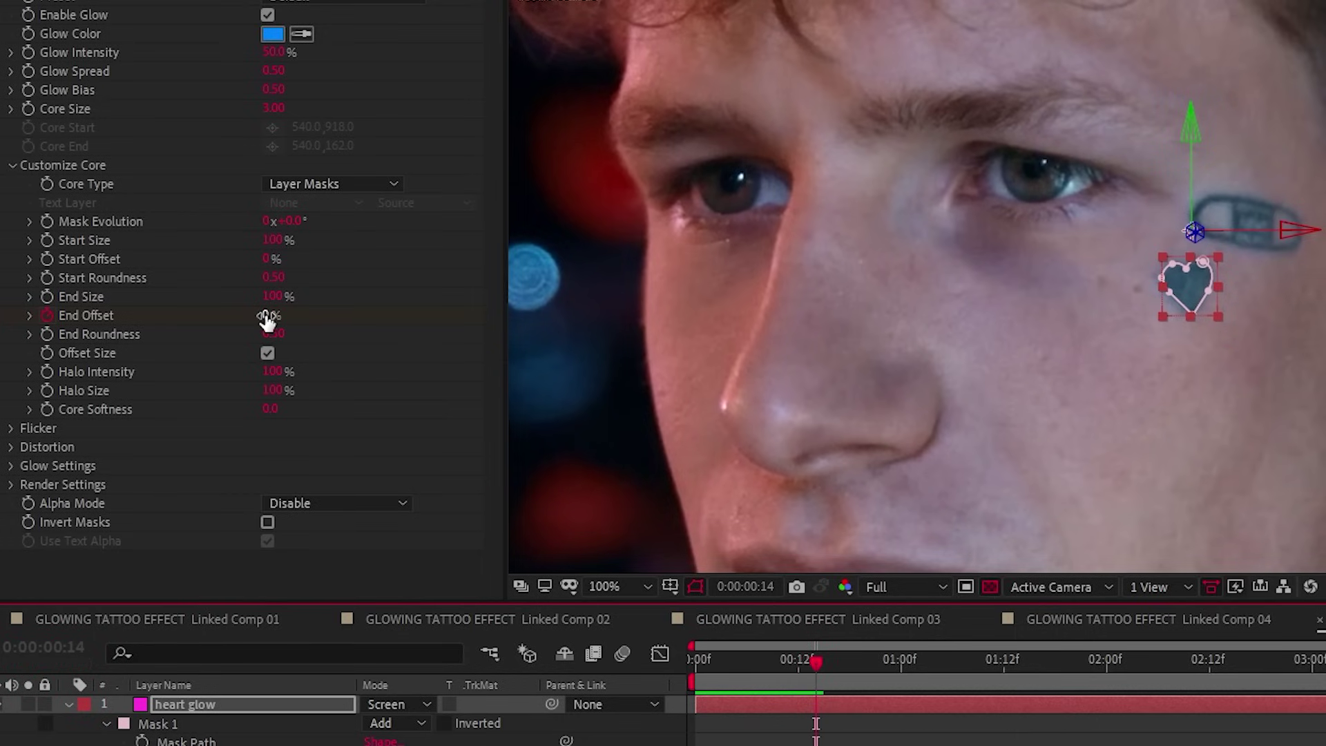
drag(269, 319, 503, 316)
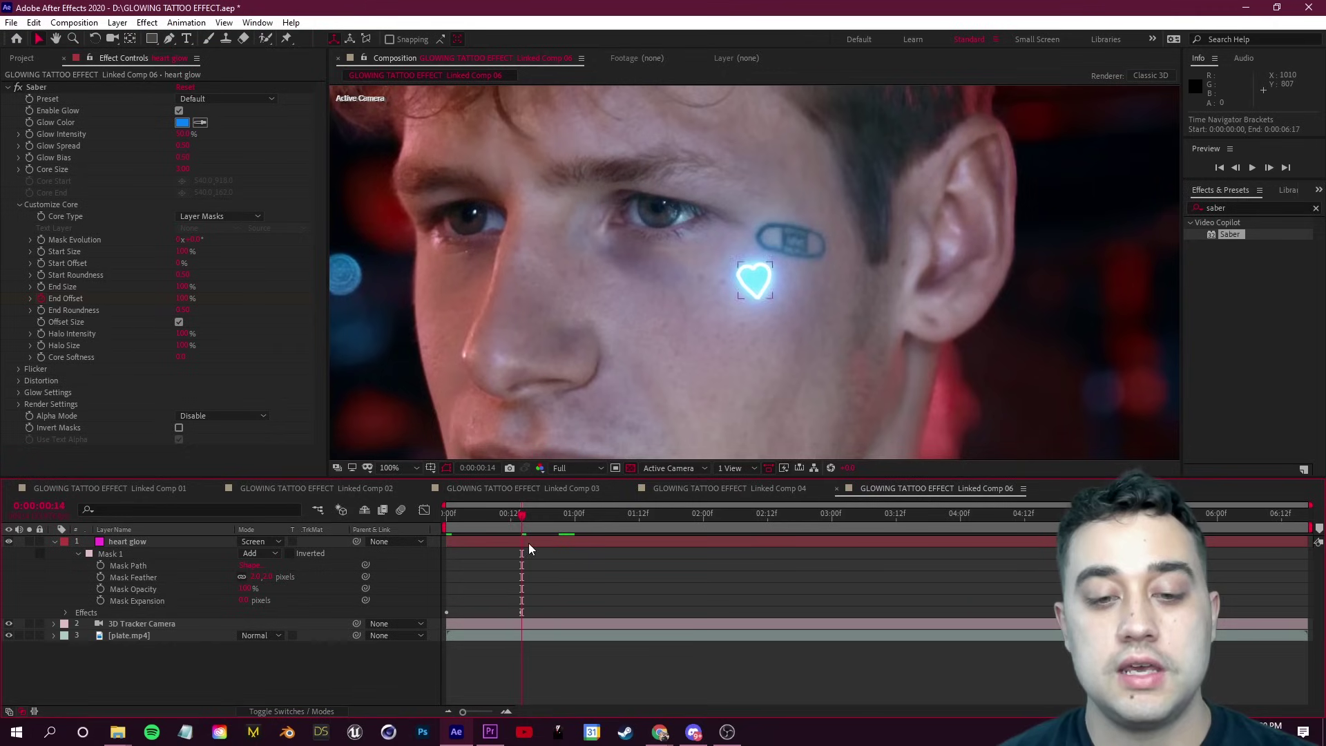
- Preview the heart's write-on glow animation and return to the start of the composition
drag(530, 549, 448, 545)
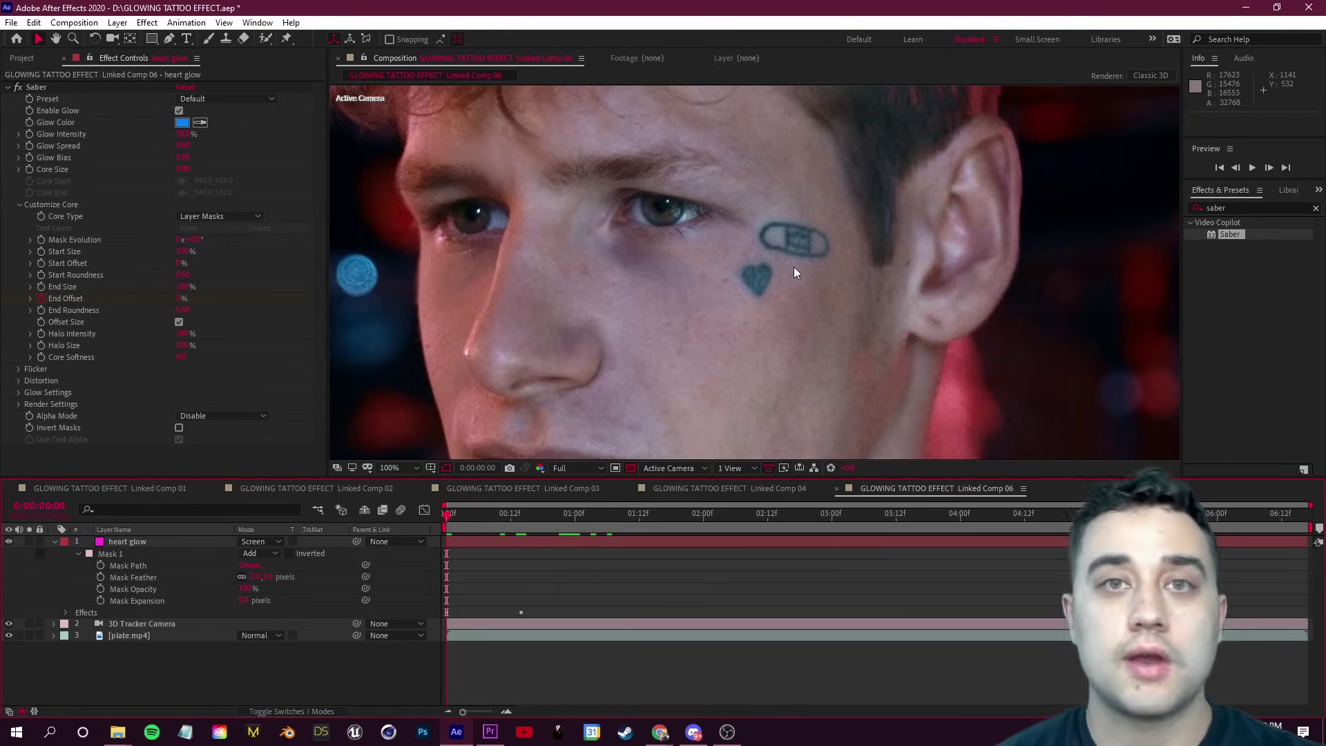
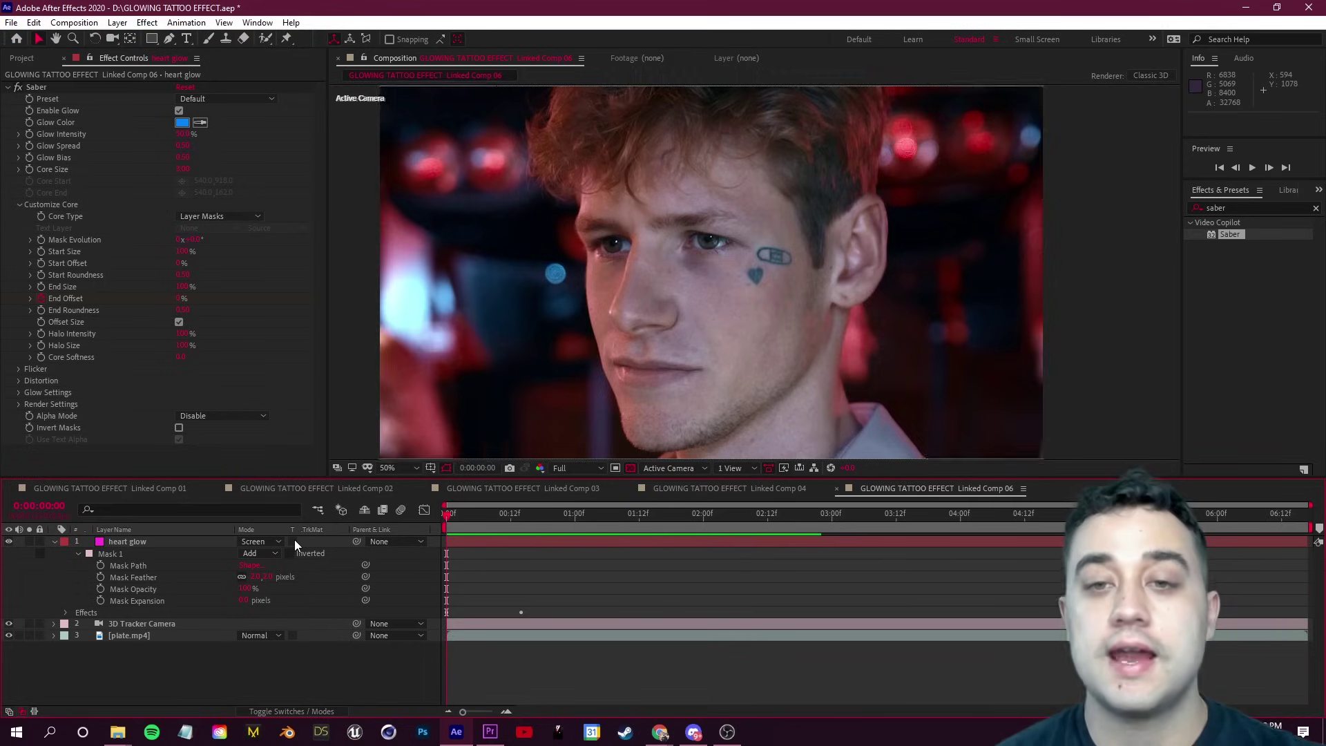
key(space)
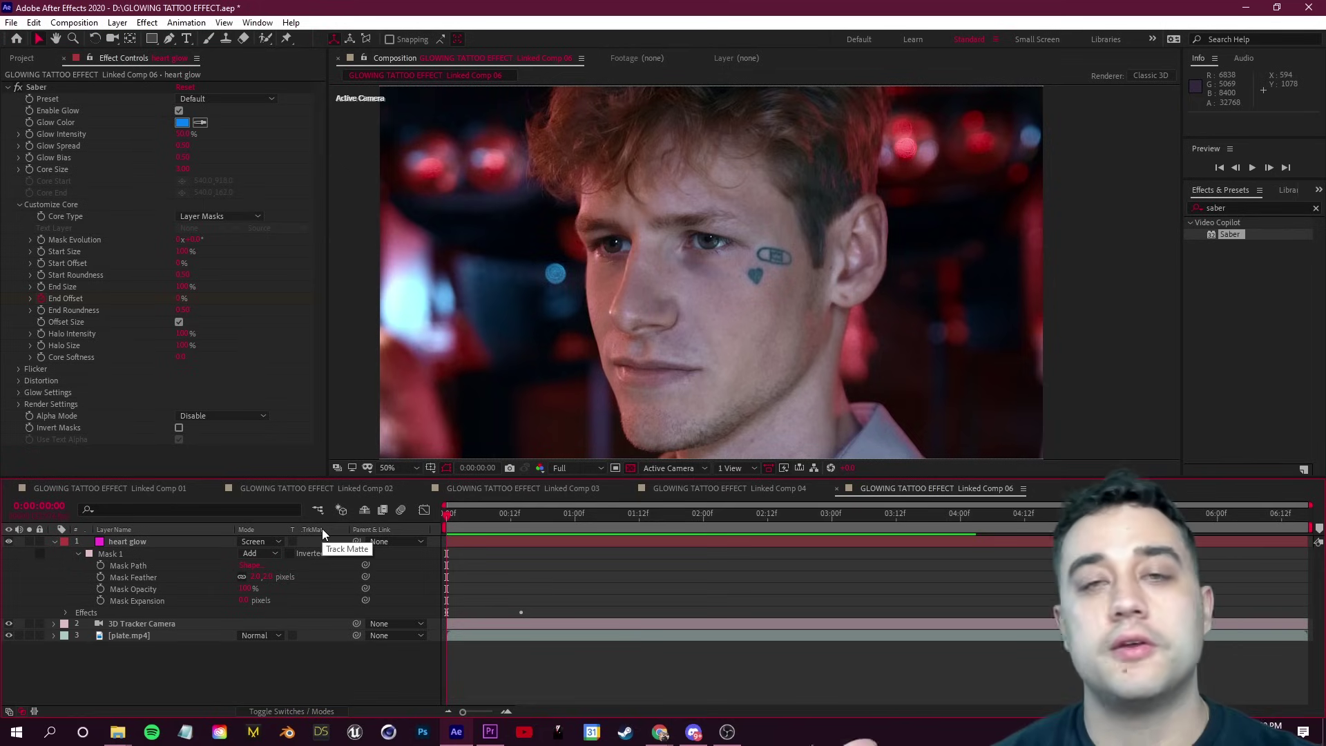
drag(476, 529, 559, 538)
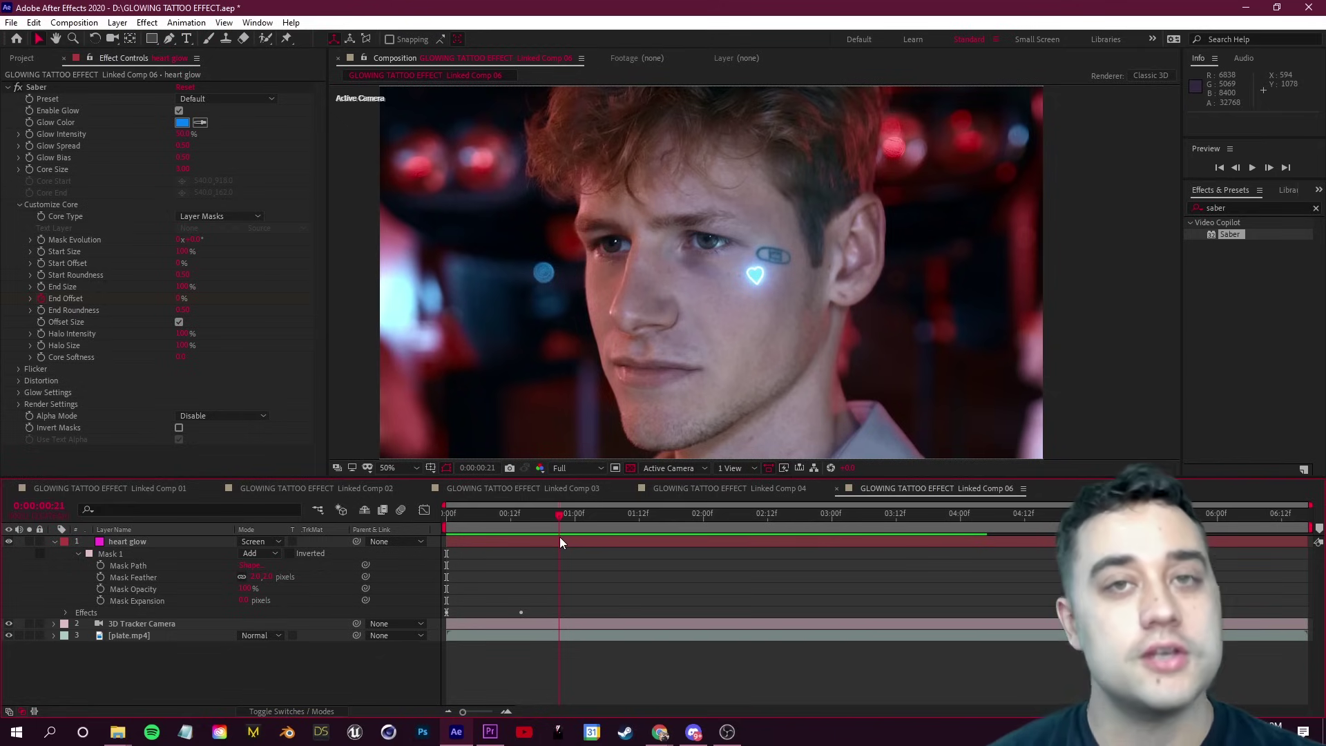
click(559, 542)
key(Home)
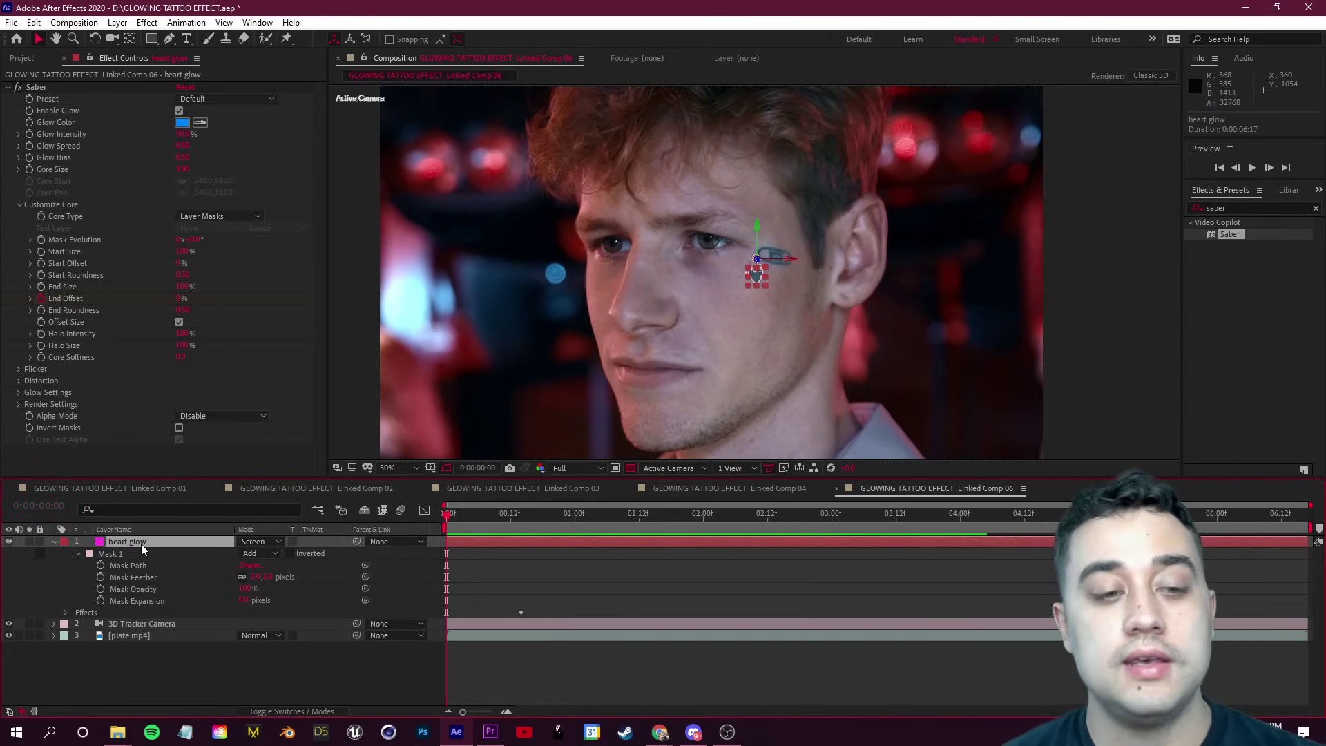
- Draw a second closed mask with the Pen tool around the iris nearest the tattoos on the heart glow layer
key(g)
scroll(755, 273, up, 4)
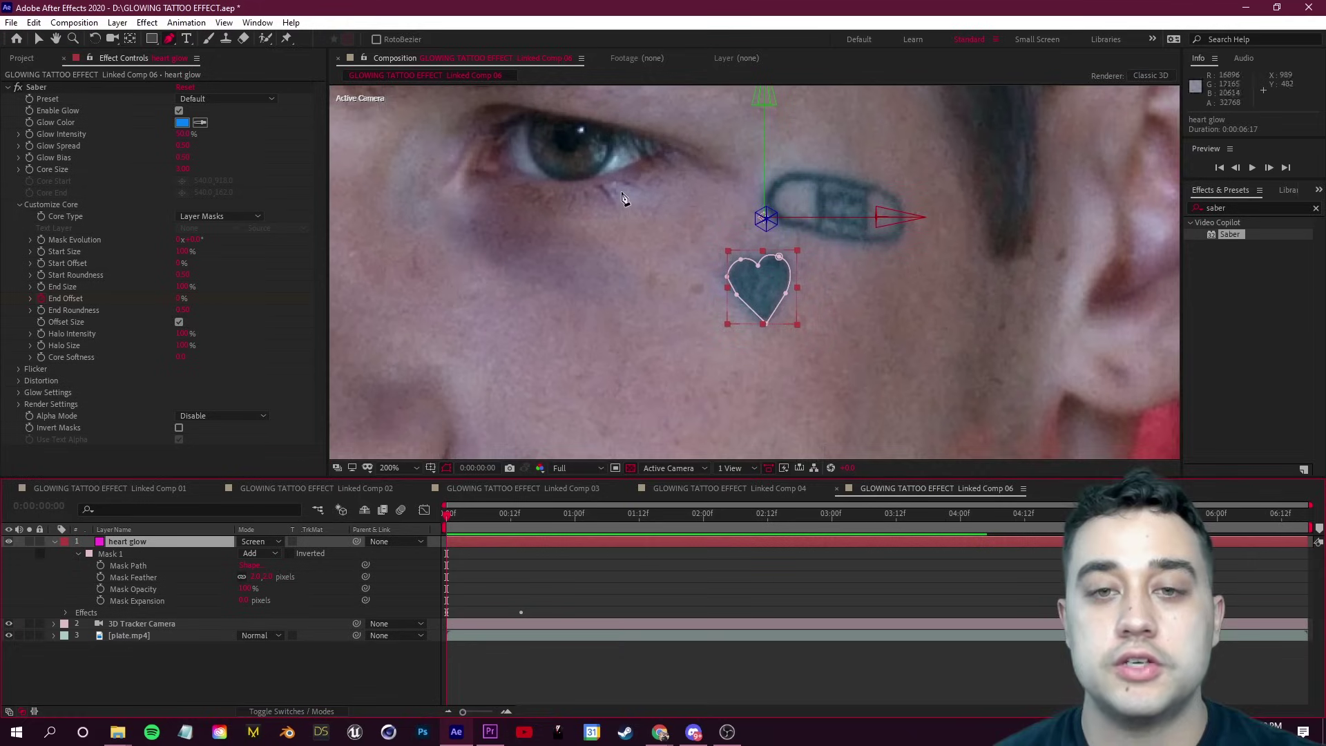
drag(622, 199, 702, 282)
click(620, 204)
click(604, 226)
click(614, 240)
click(627, 257)
click(642, 266)
click(655, 267)
click(669, 267)
click(692, 248)
click(692, 219)
click(662, 203)
click(649, 203)
click(635, 204)
click(620, 204)
- Play back the glow around the eye and heart, and return to the first frame
key(comma)
key(comma)
key(comma)
key(comma)
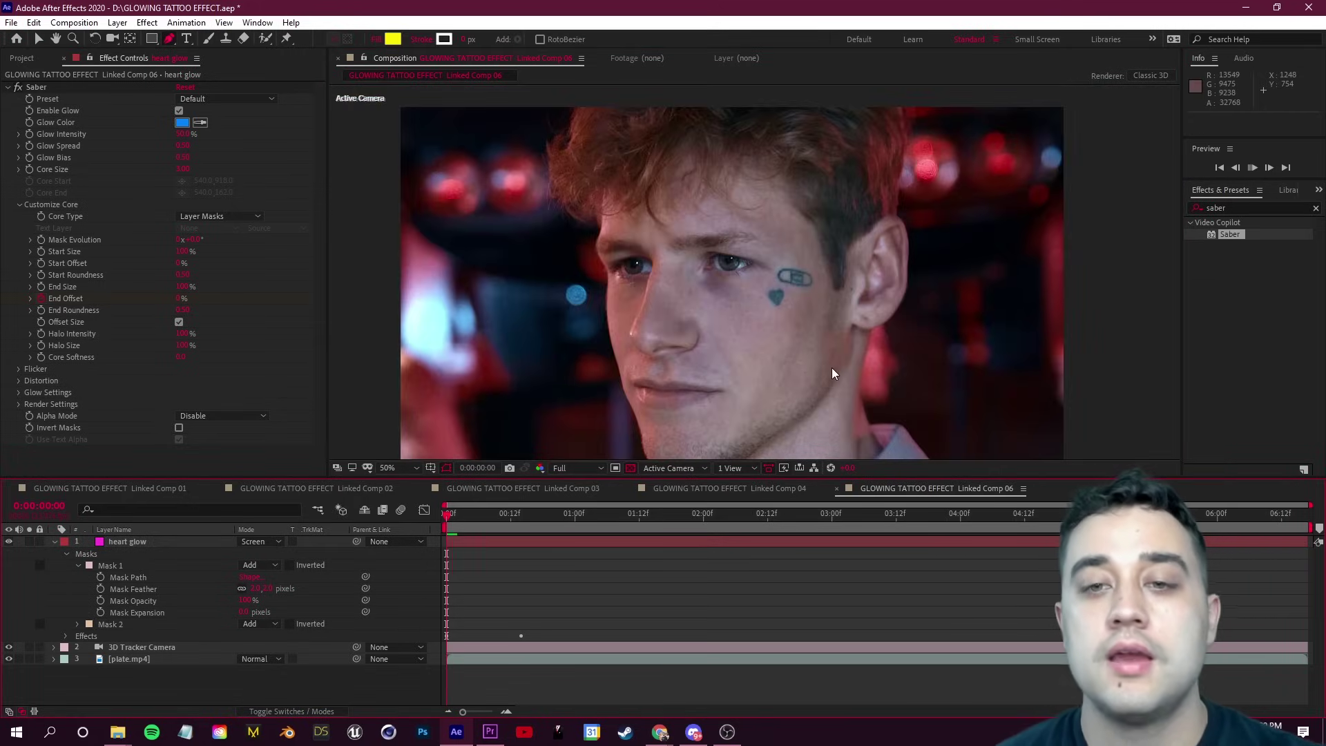
key(space)
key(space)
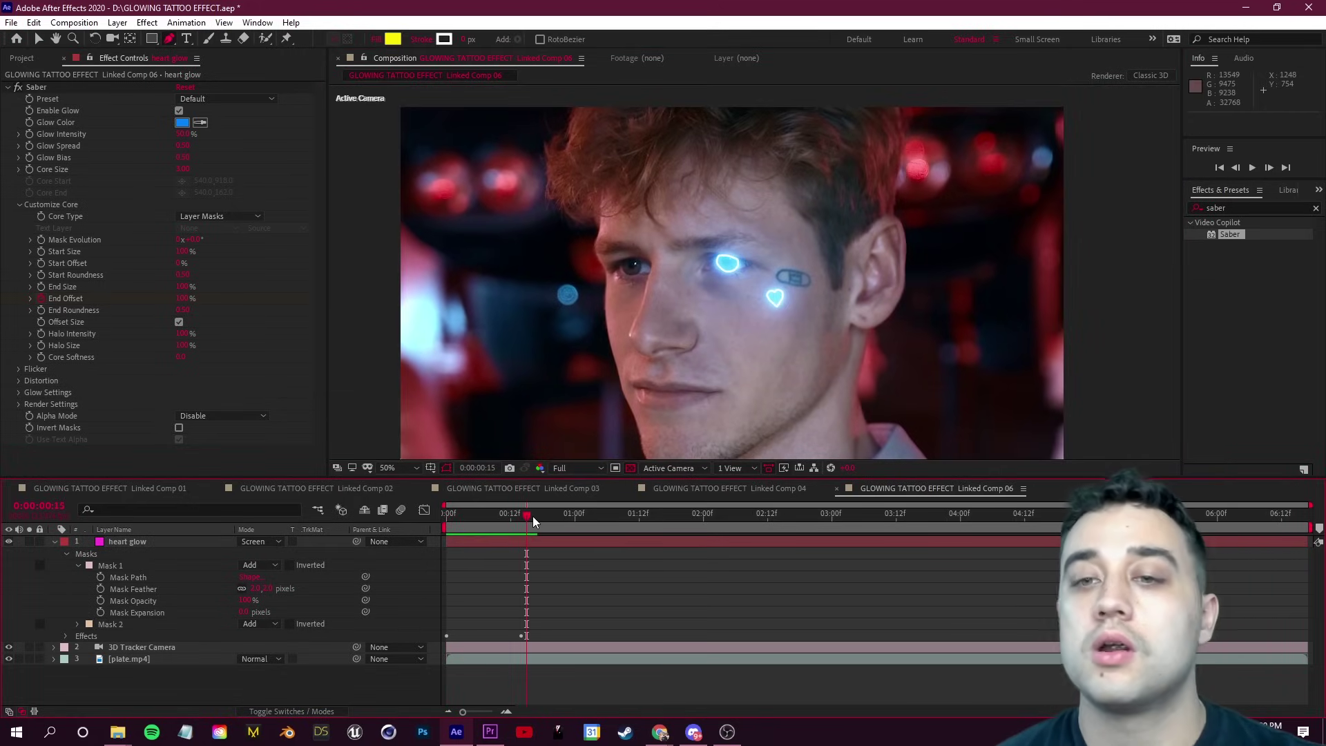
key(Home)
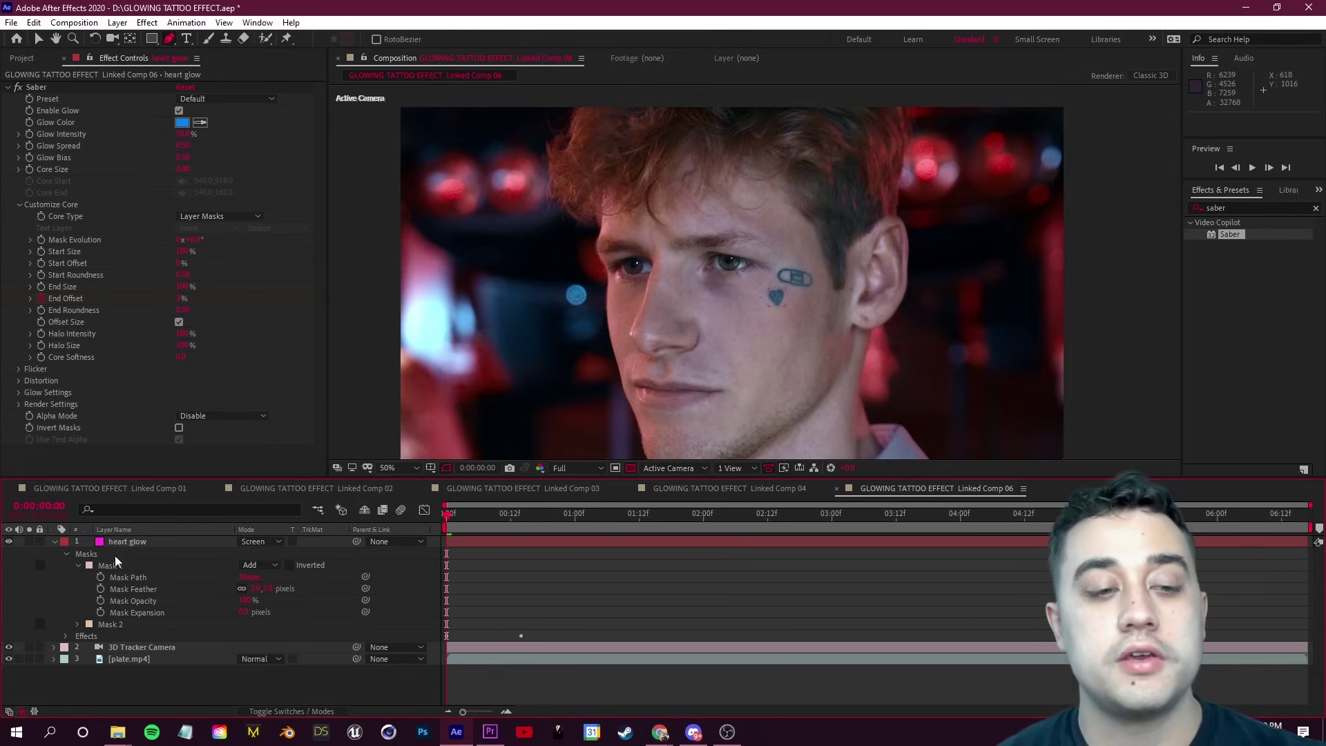
- Duplicate the heart glow layer and rename the copy as bandage
click(131, 542)
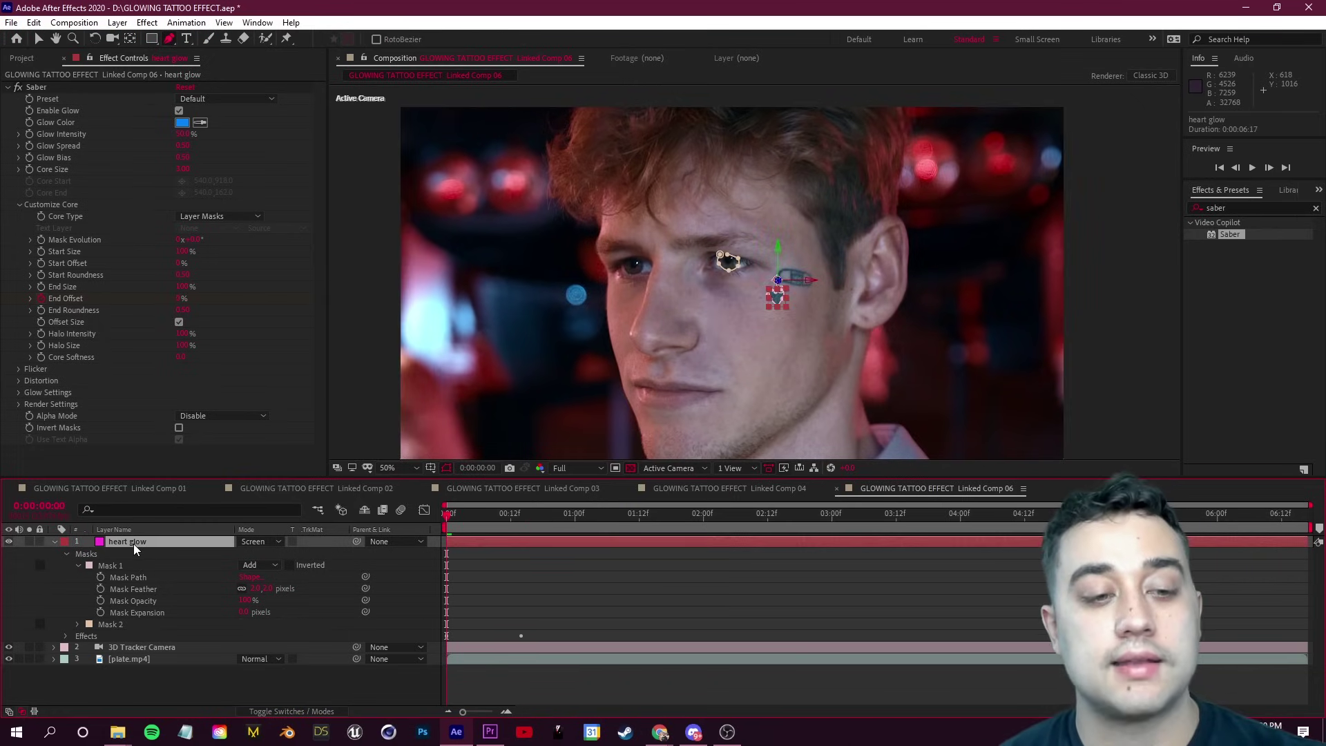
key(ctrl+d)
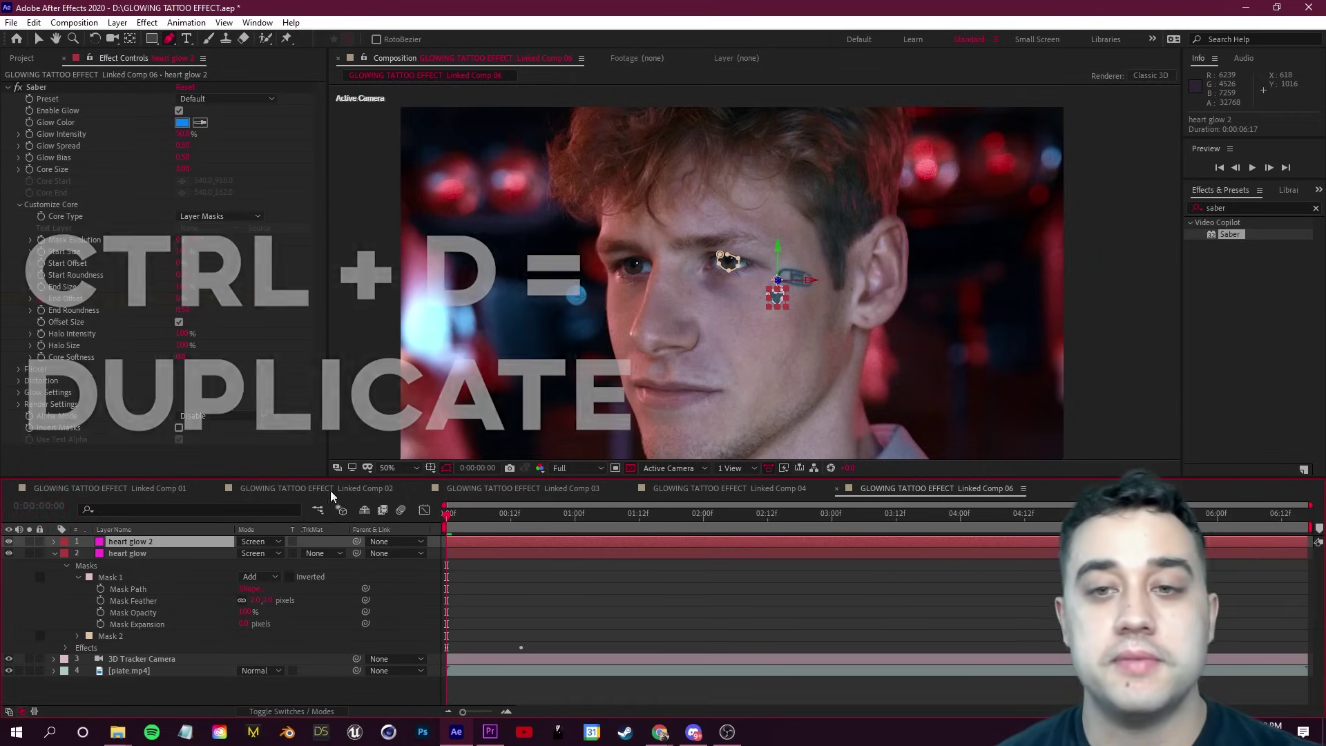
key(period)
key(period)
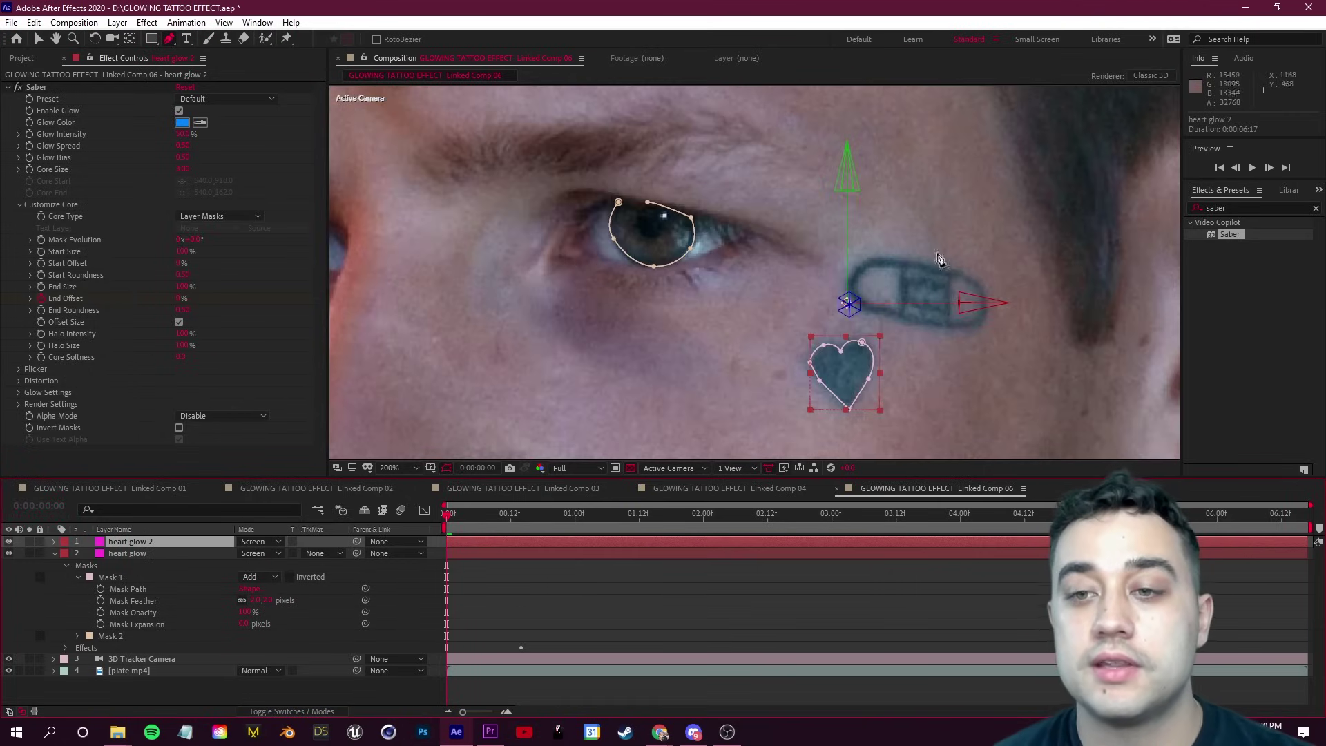
key(comma)
key(comma)
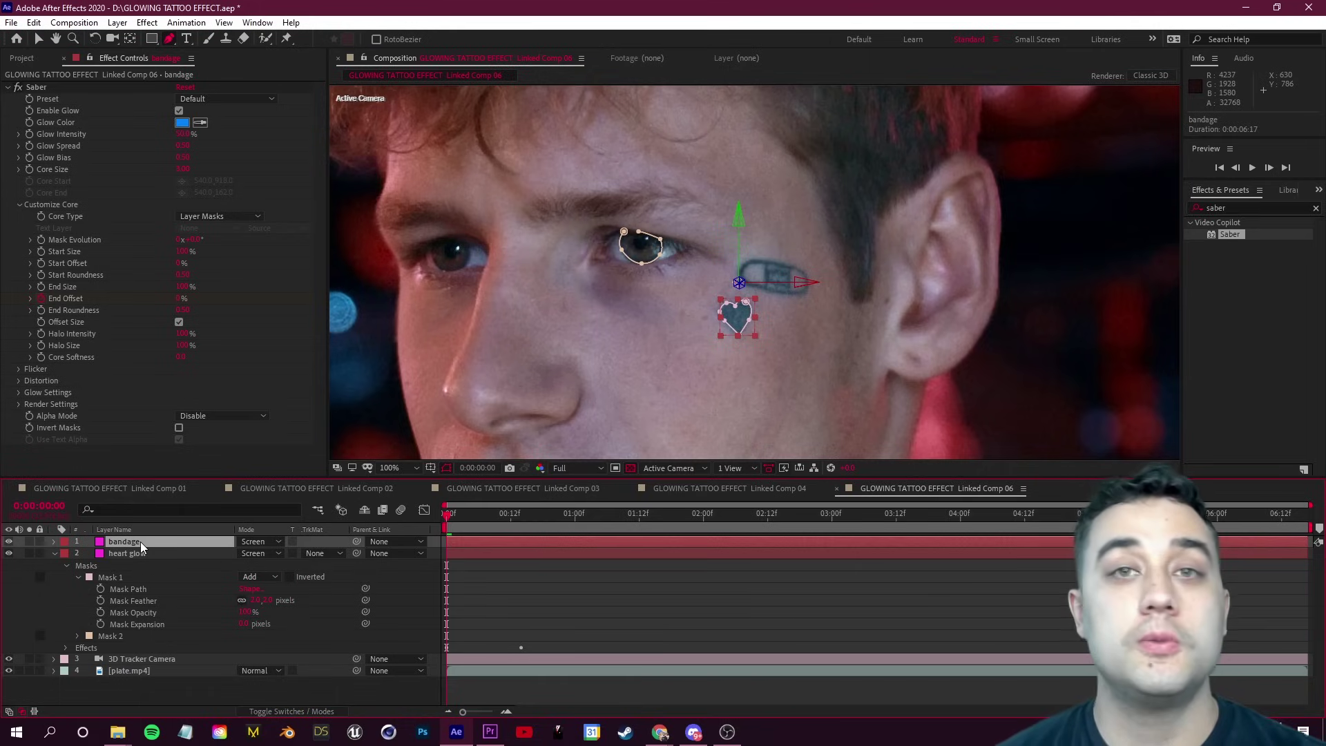
- Delete both masks from the bandage layer and the eye mask from the heart glow layer
key(m)
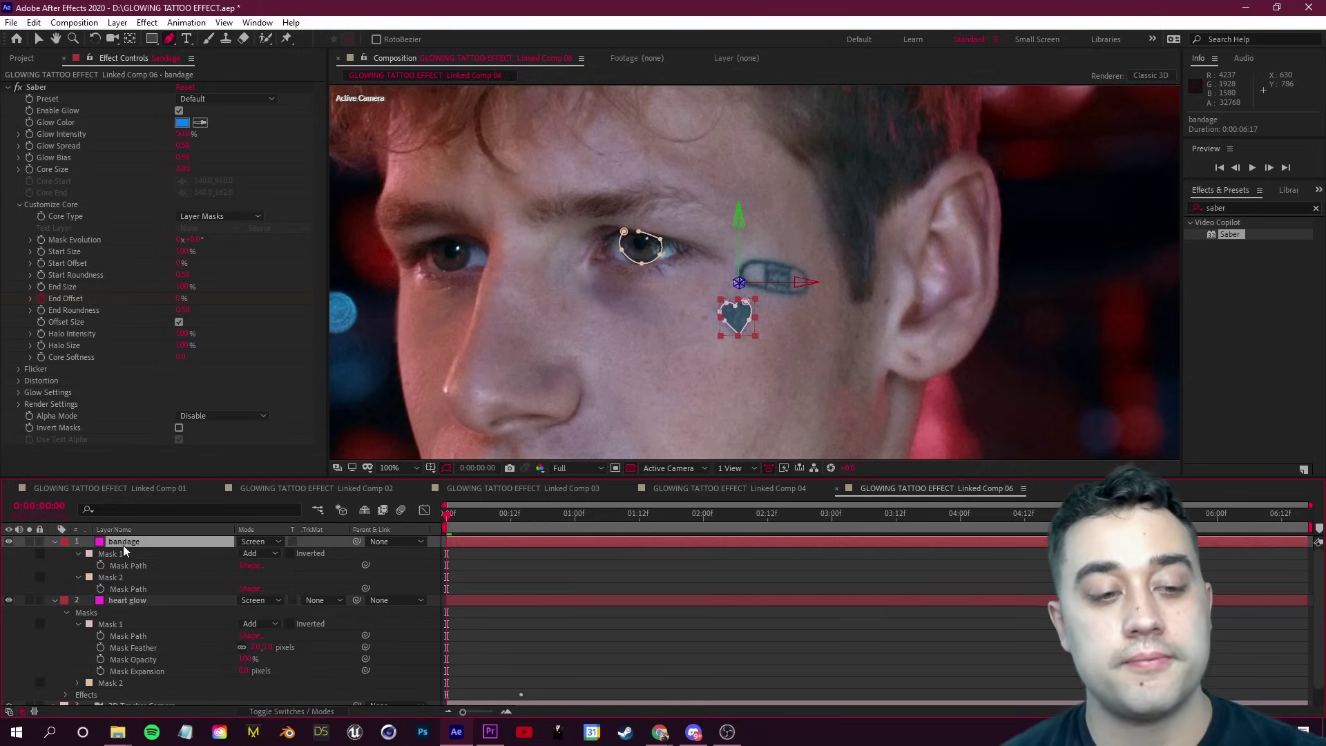
click(111, 552)
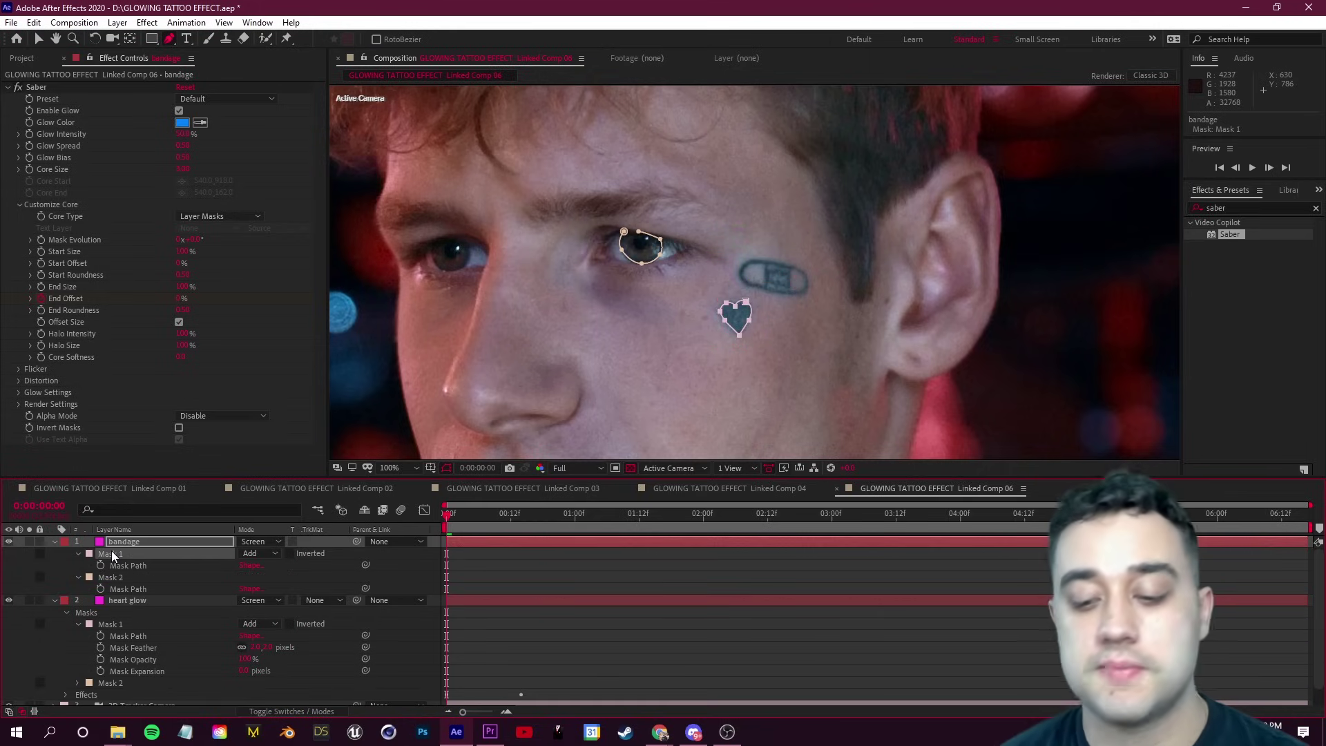
key(m)
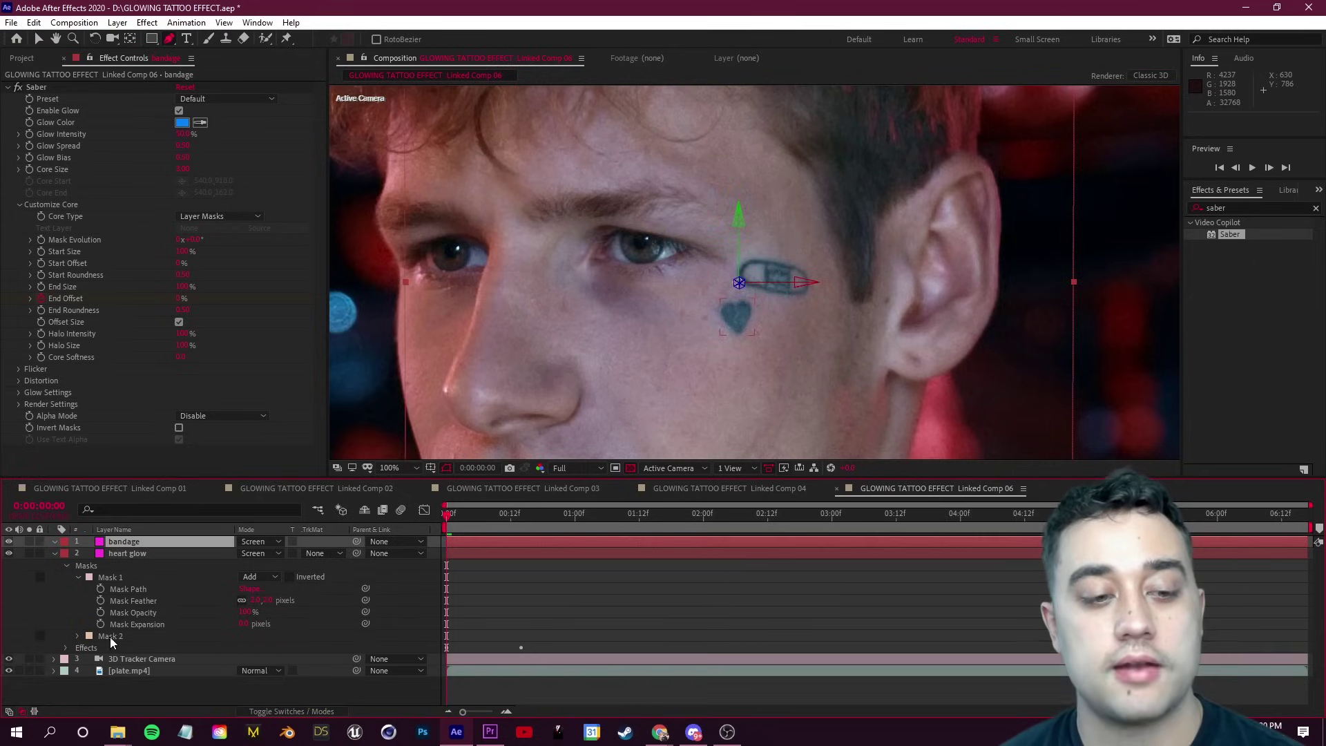
key(Delete)
click(151, 540)
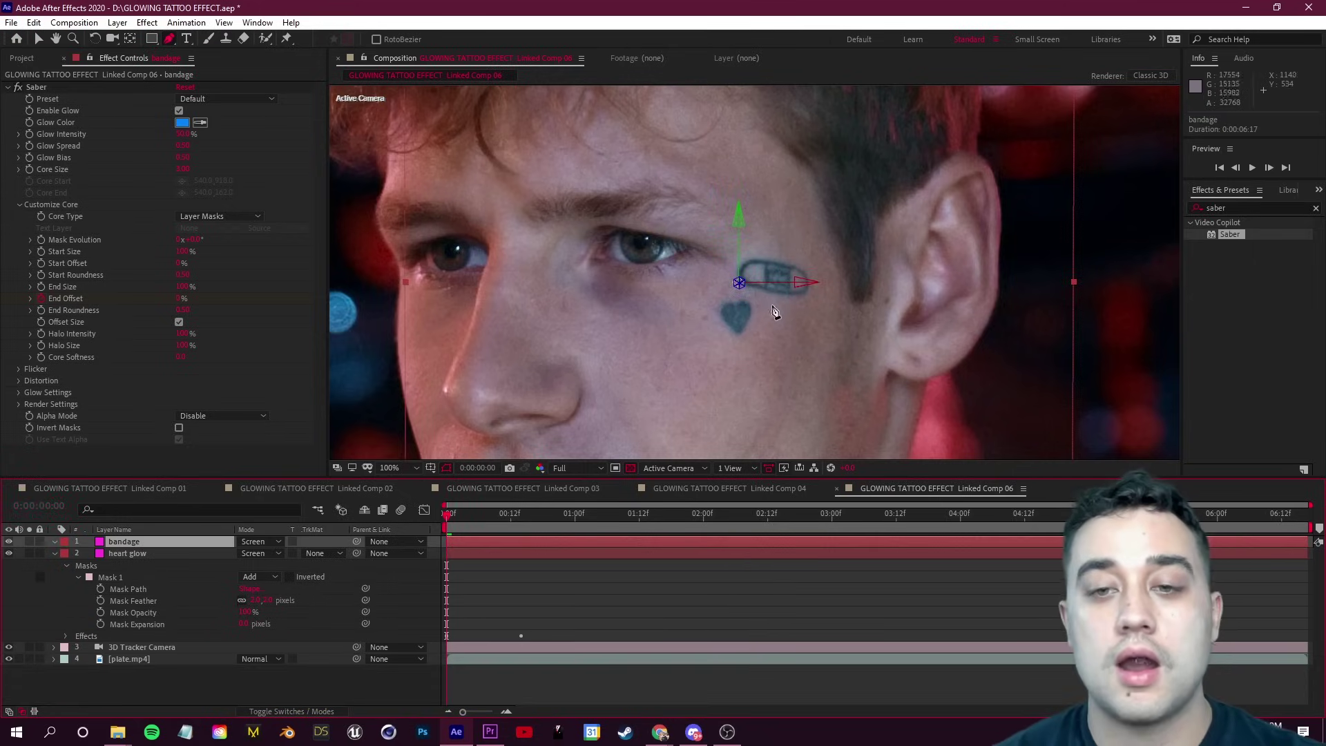
- Draw a closed mask around the outline of the bandage tattoo on the bandage layer
scroll(780, 290, up, 4)
click(844, 321)
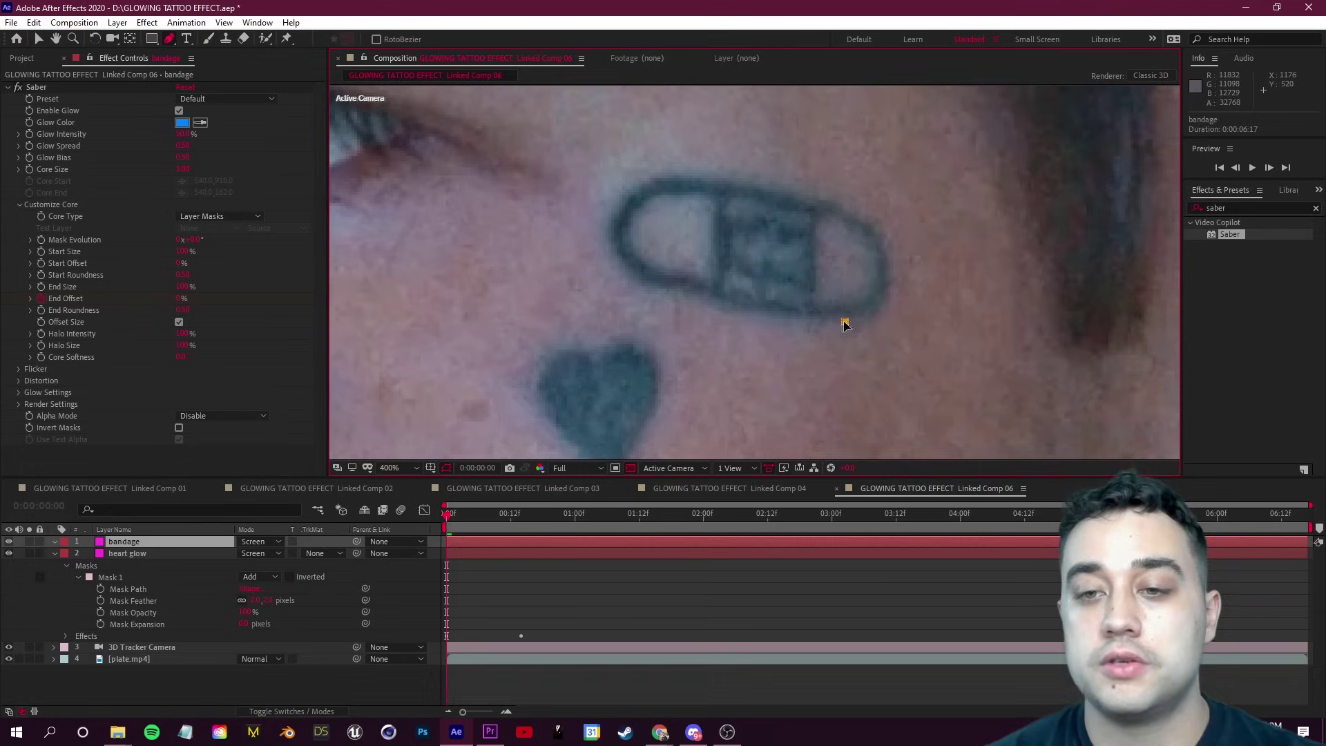
click(642, 283)
drag(612, 228, 612, 222)
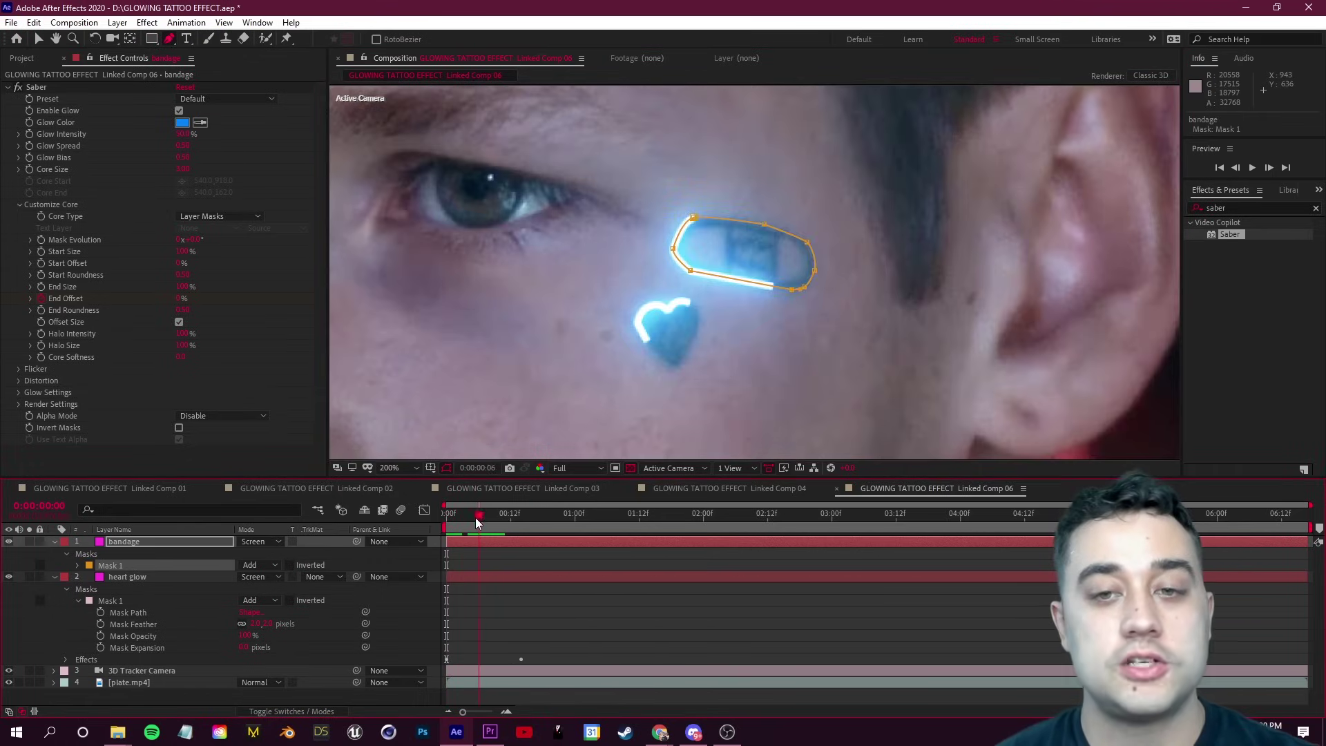
- Shift the bandage layer's two End Offset keyframes later so the second one sits at 0:00:00:21
drag(476, 519, 473, 519)
click(55, 541)
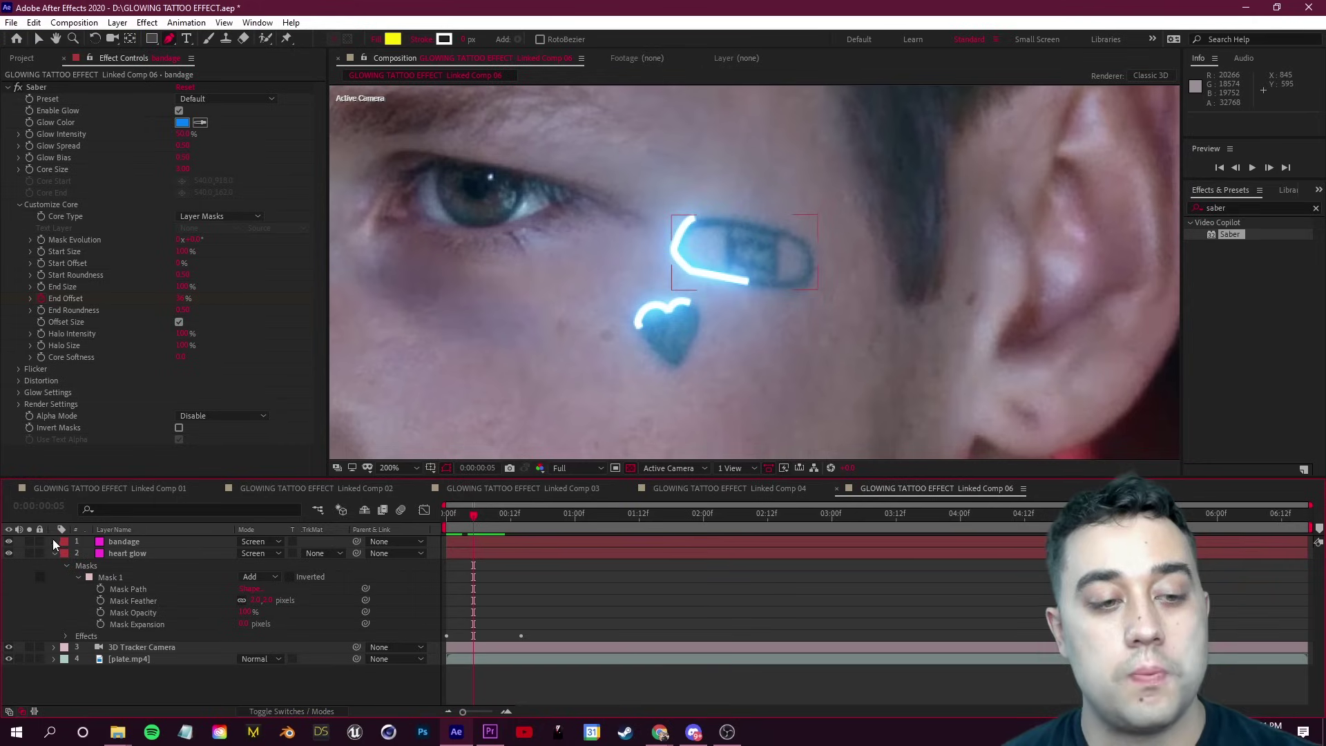
click(67, 624)
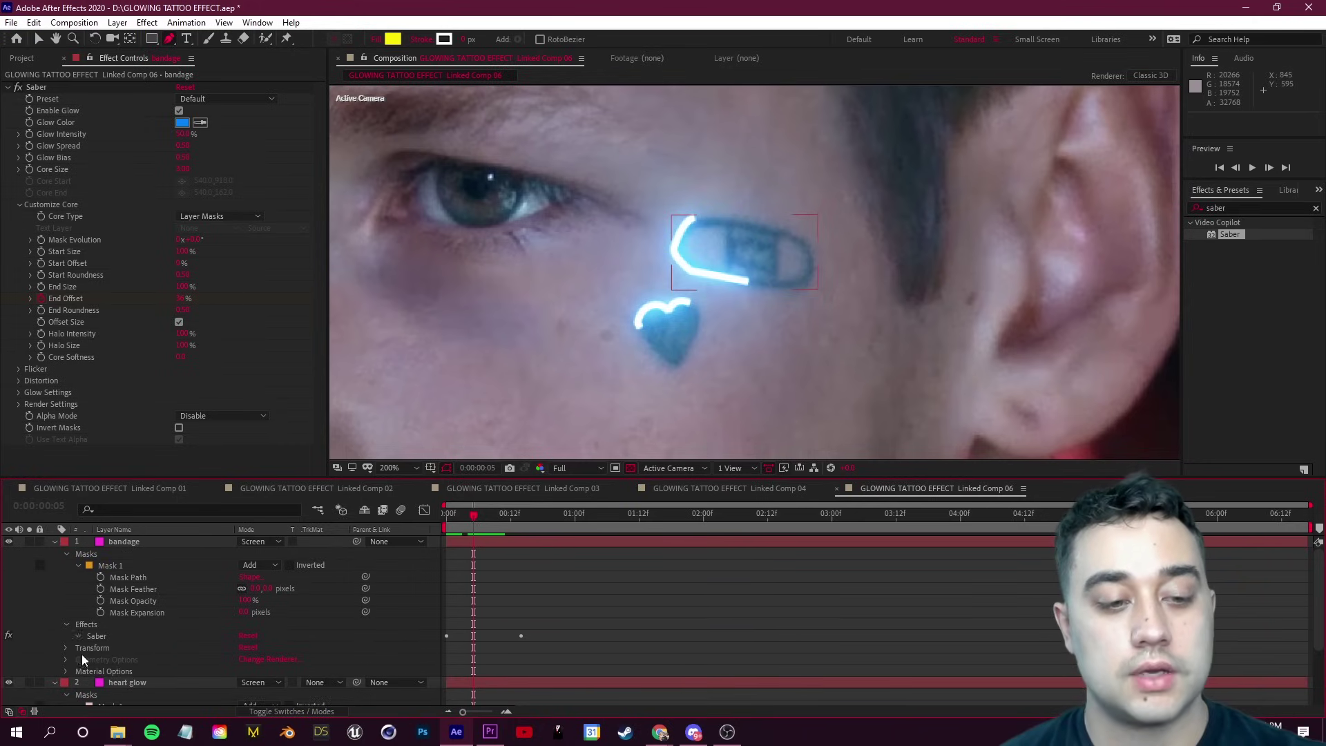
click(78, 636)
scroll(89, 661, down, 5)
drag(587, 665, 482, 641)
key(space)
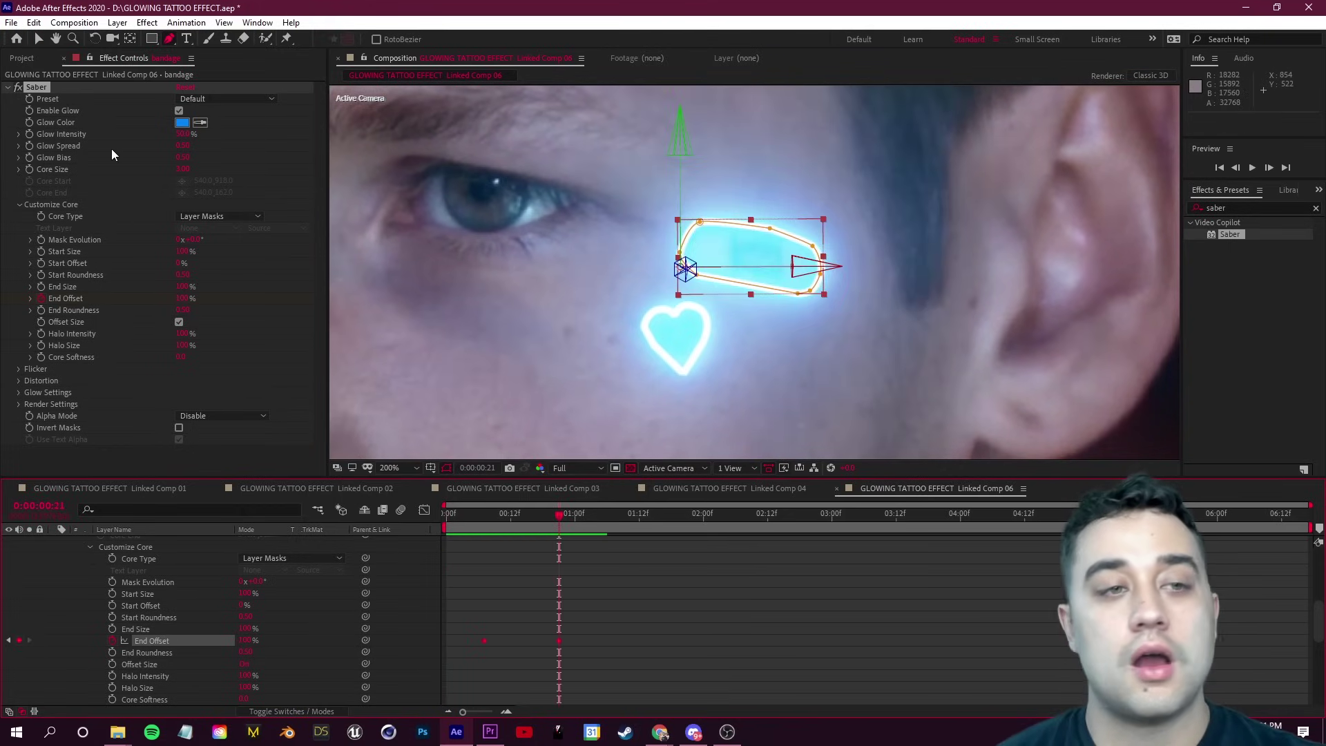
- Set the bandage layer's Saber glow color to red FF0000 and lower its glow intensity
click(181, 122)
drag(284, 264, 290, 235)
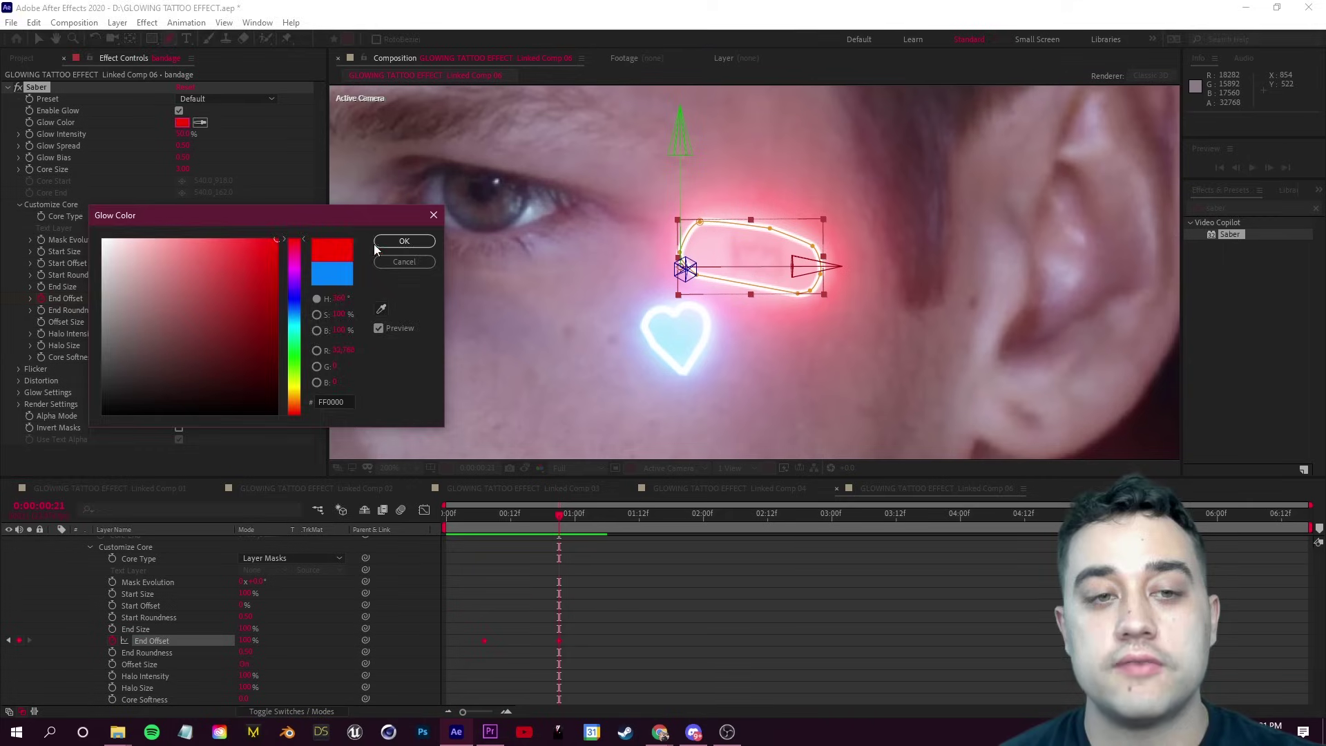
click(423, 241)
drag(177, 136, 152, 134)
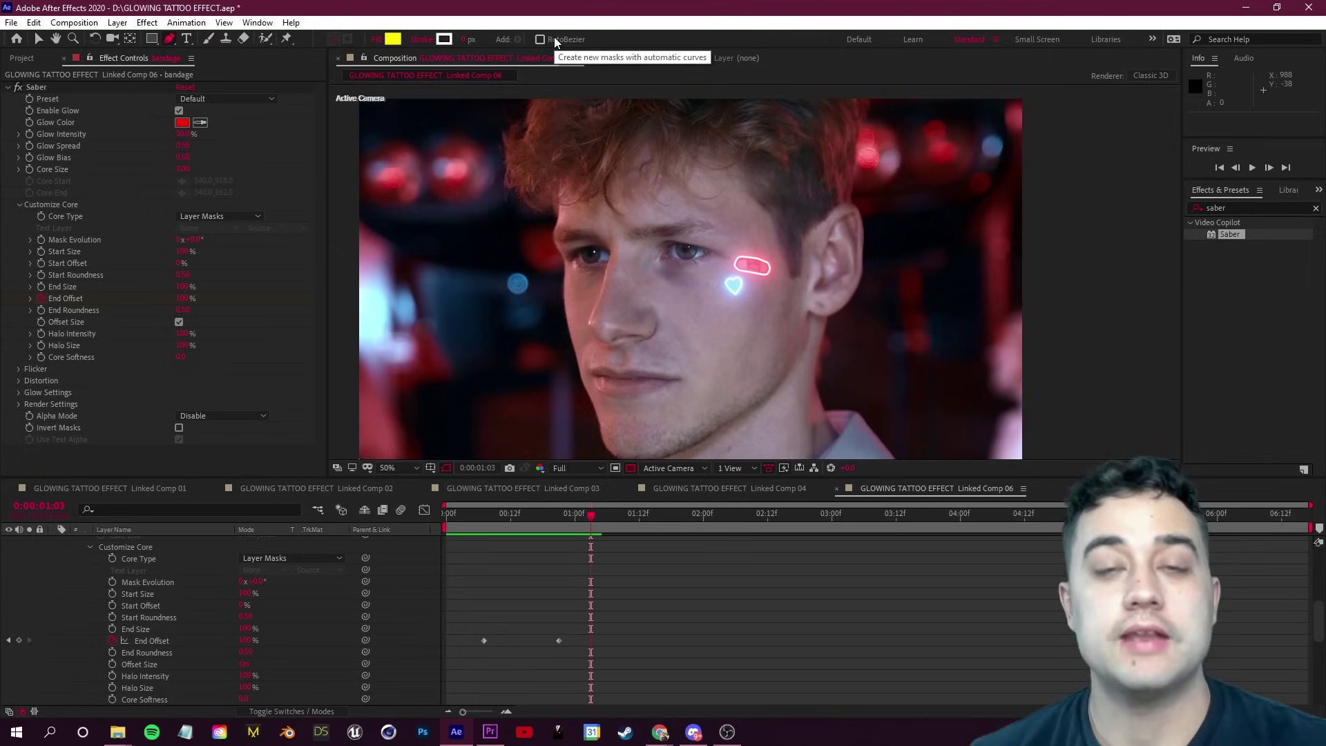
- Hide the bandage and heart glow layers and open Auto-trace for the plate.mp4 layer
scroll(595, 617, up, 5)
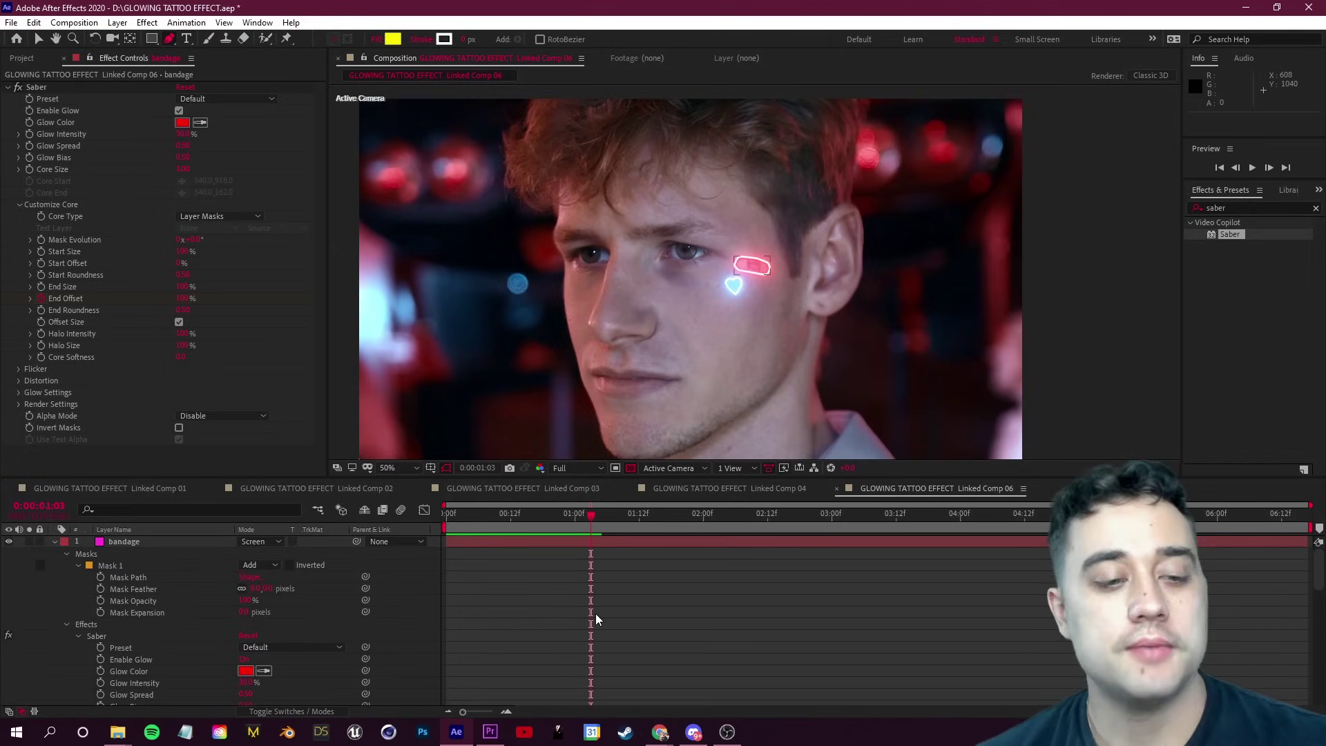
click(54, 543)
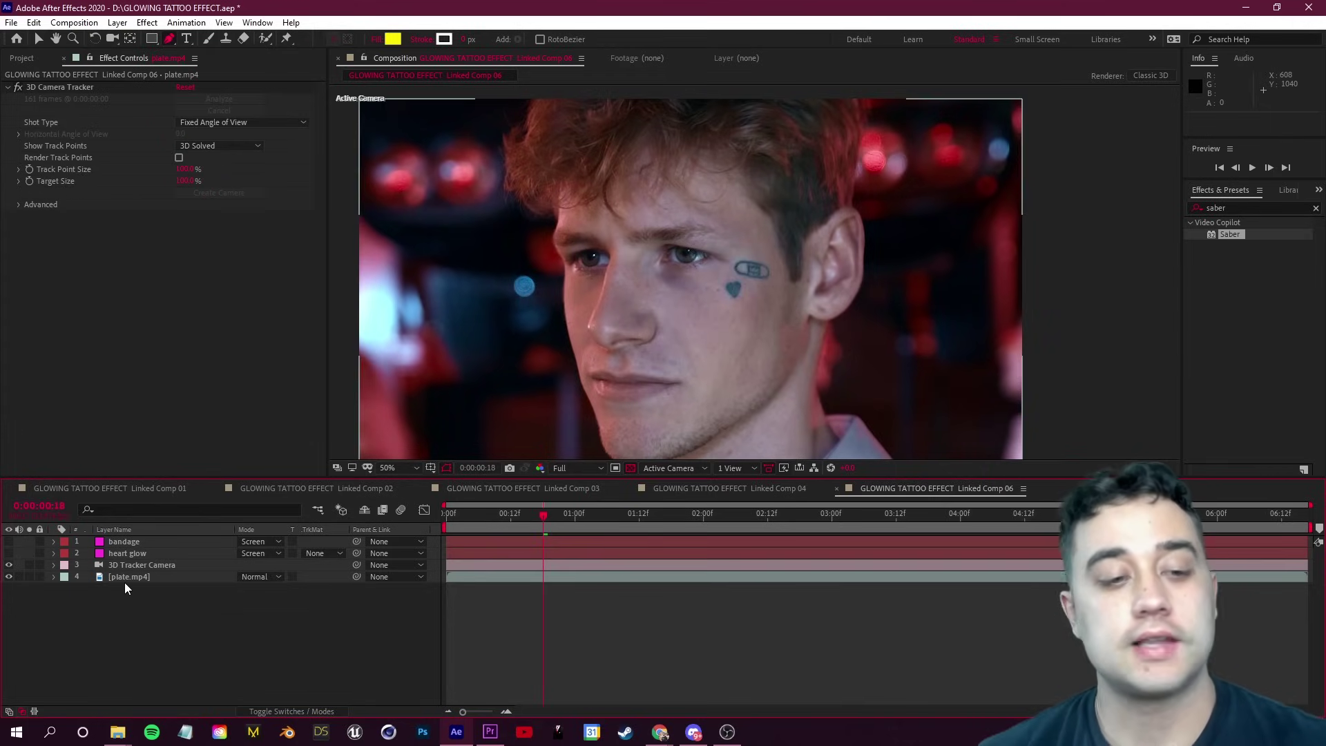
click(124, 579)
click(117, 22)
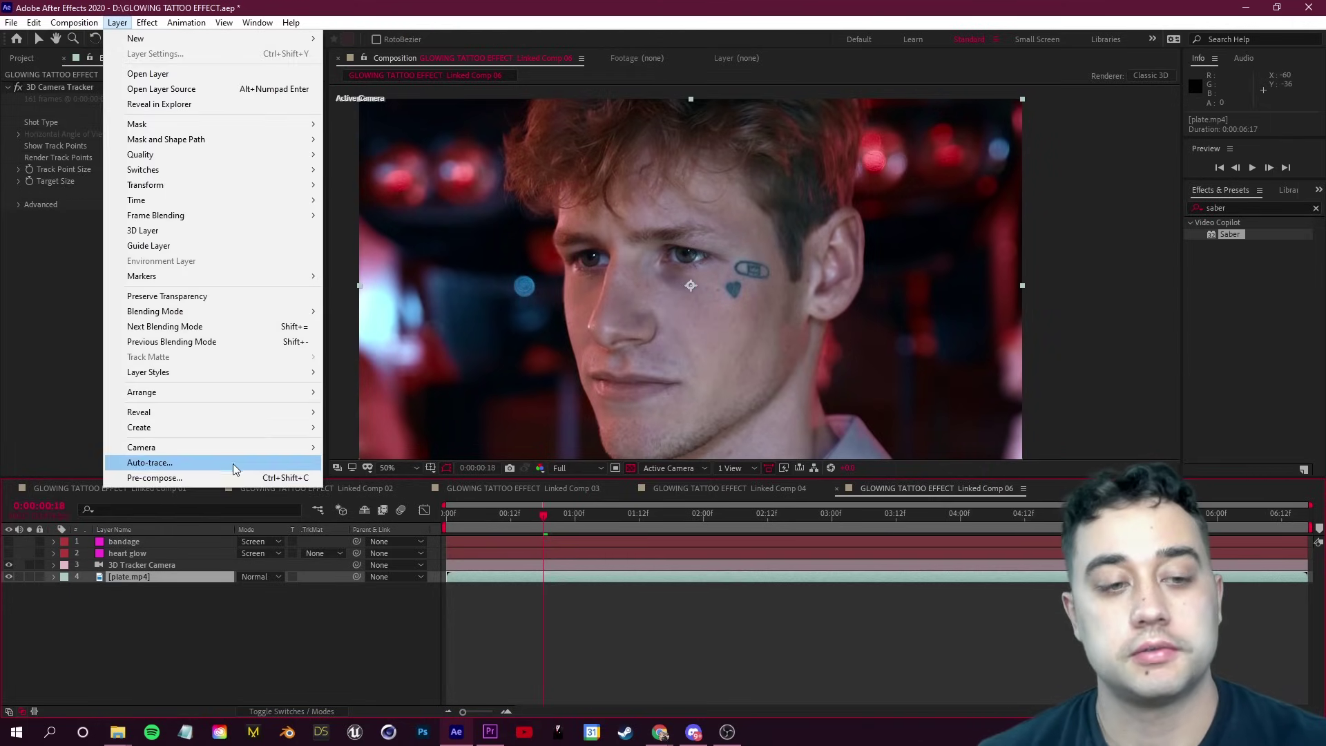
click(229, 462)
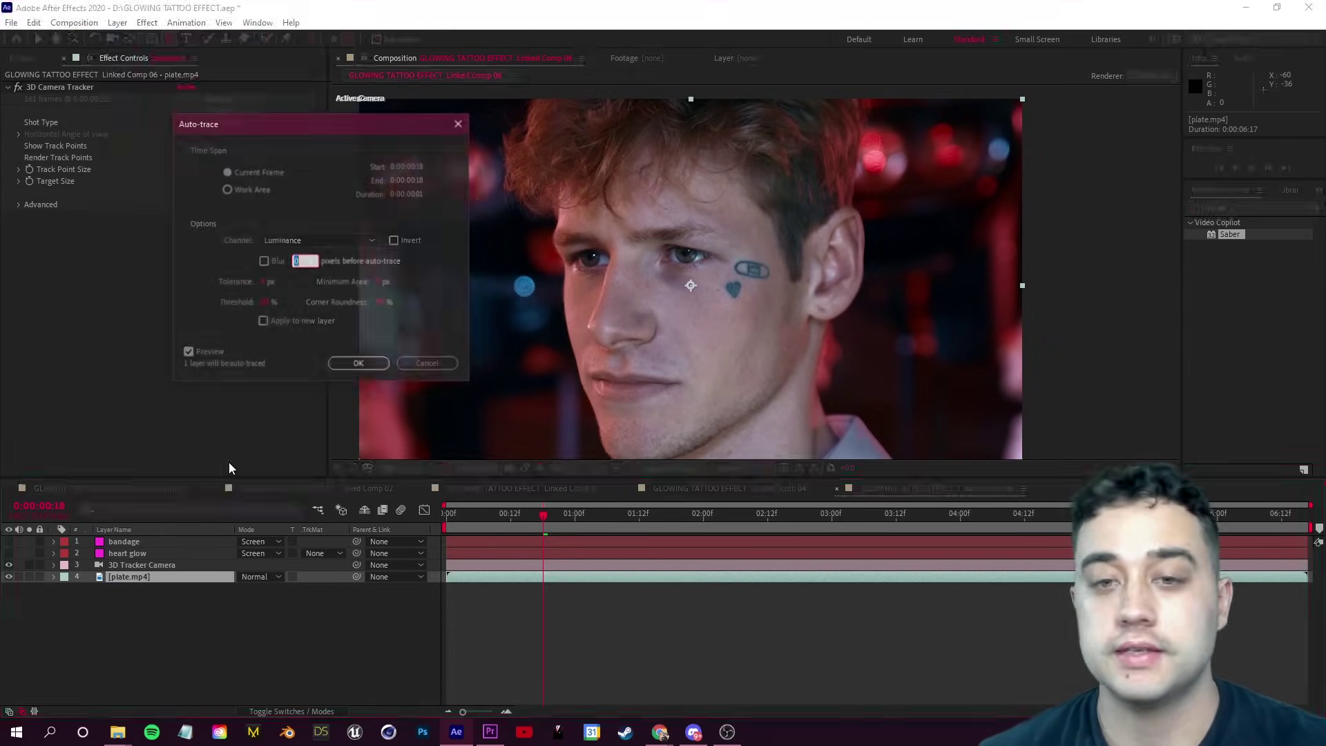
- Preview the Auto-trace of plate.mp4 with the Red, Green and Blue channels
click(318, 240)
click(307, 272)
click(326, 240)
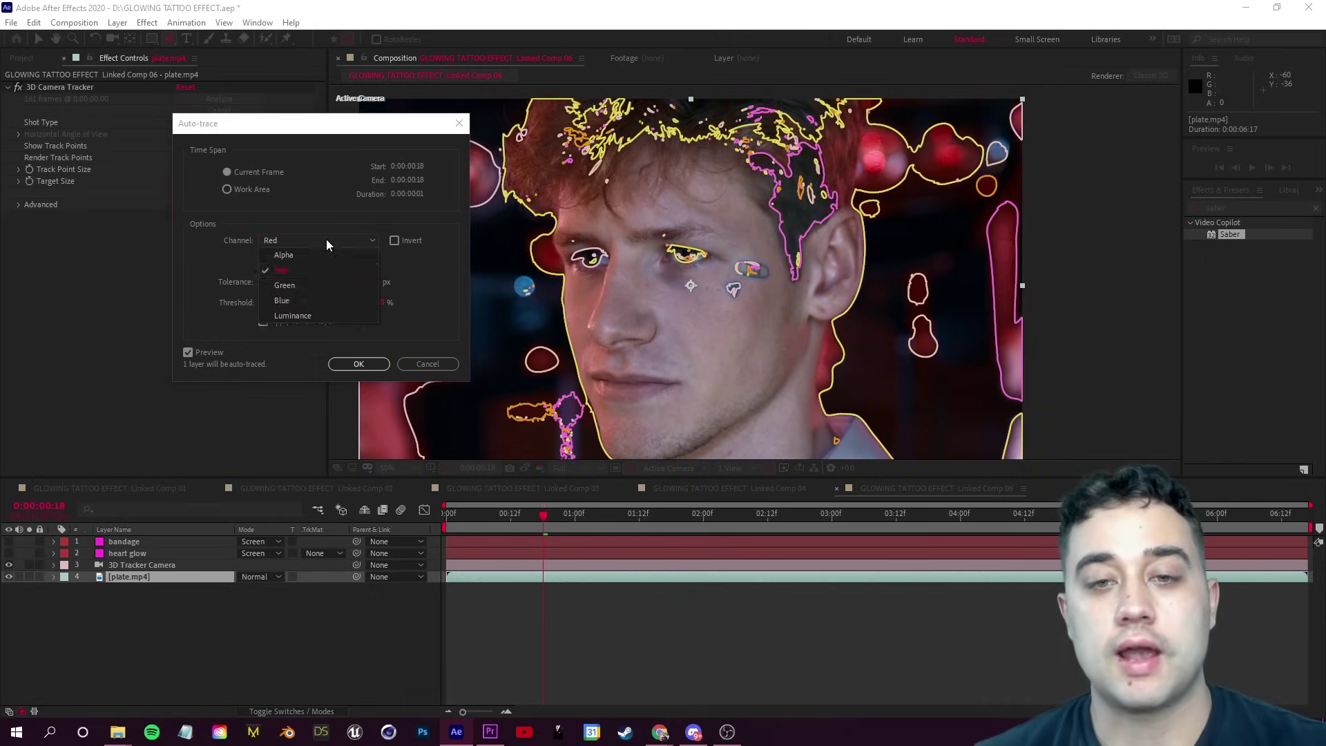
click(326, 294)
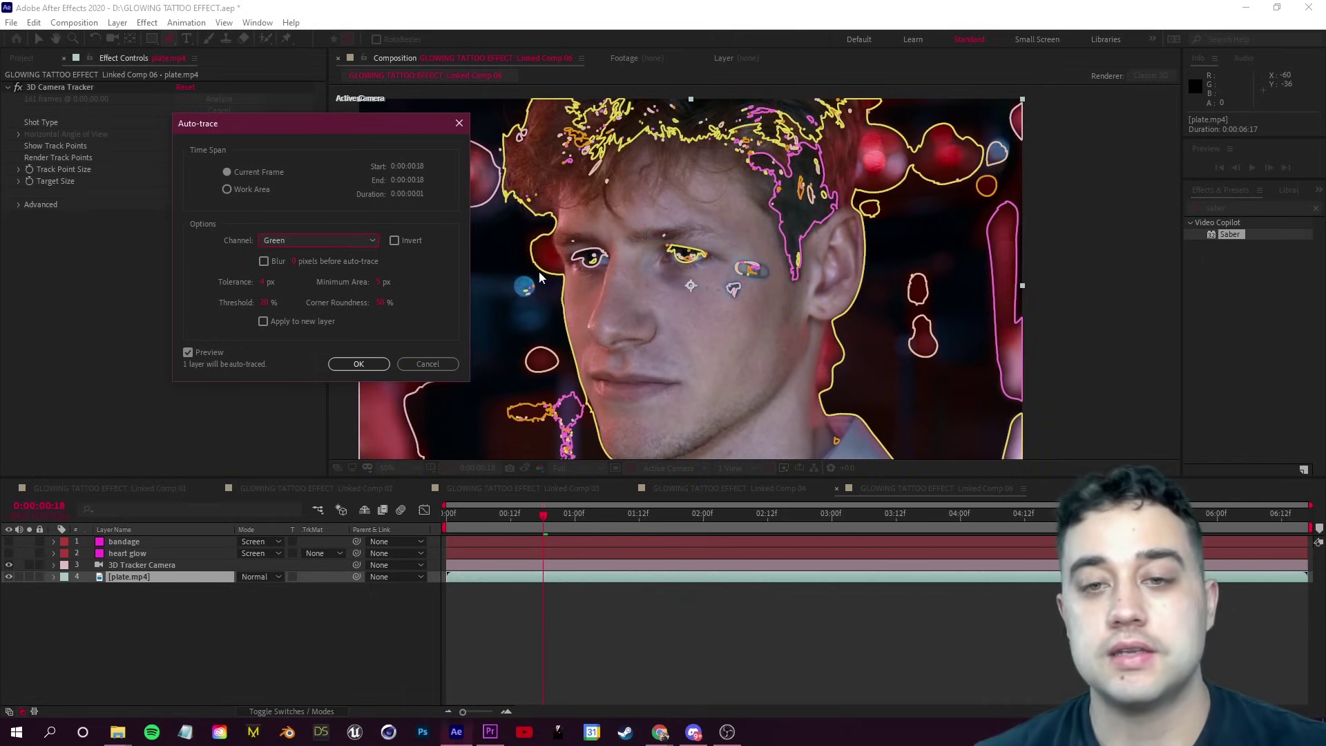
click(321, 243)
click(321, 294)
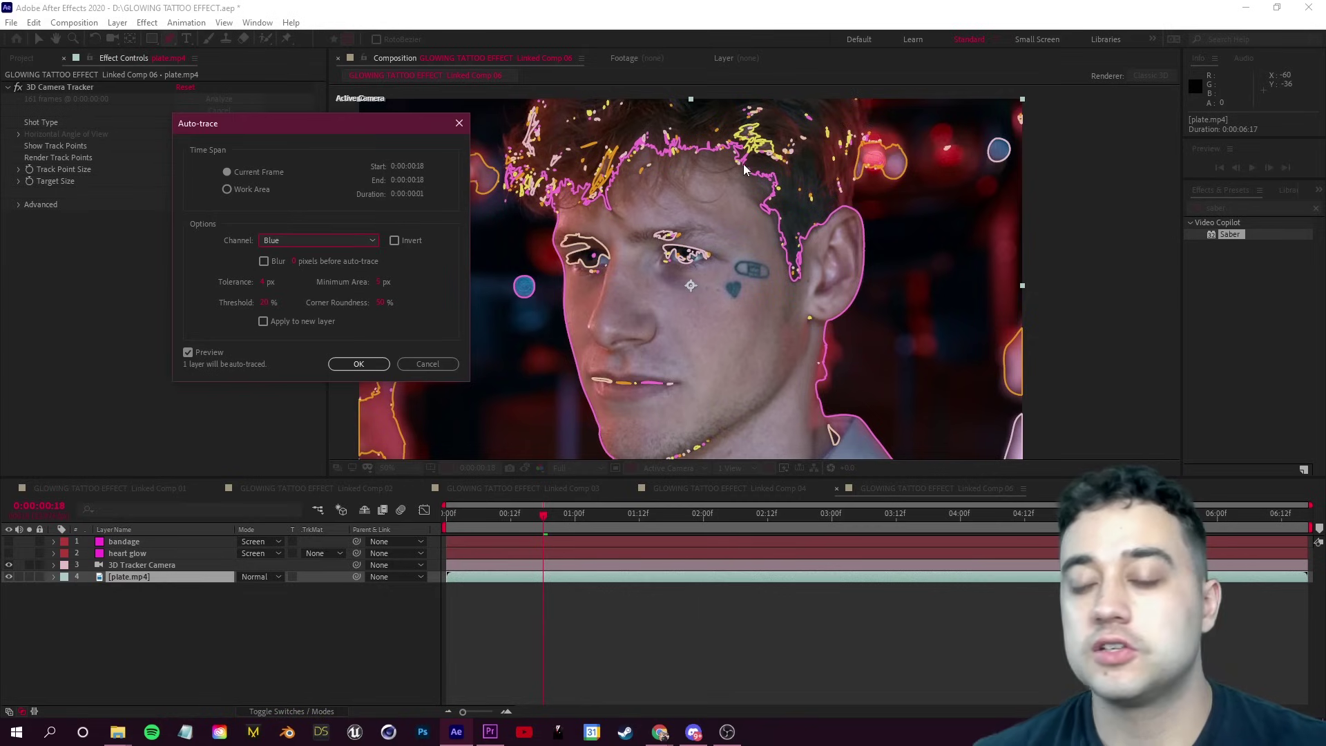
- Preview the Auto-trace with the Luminance channel, cancel it, and make the heart glow layer visible again
click(337, 243)
click(326, 316)
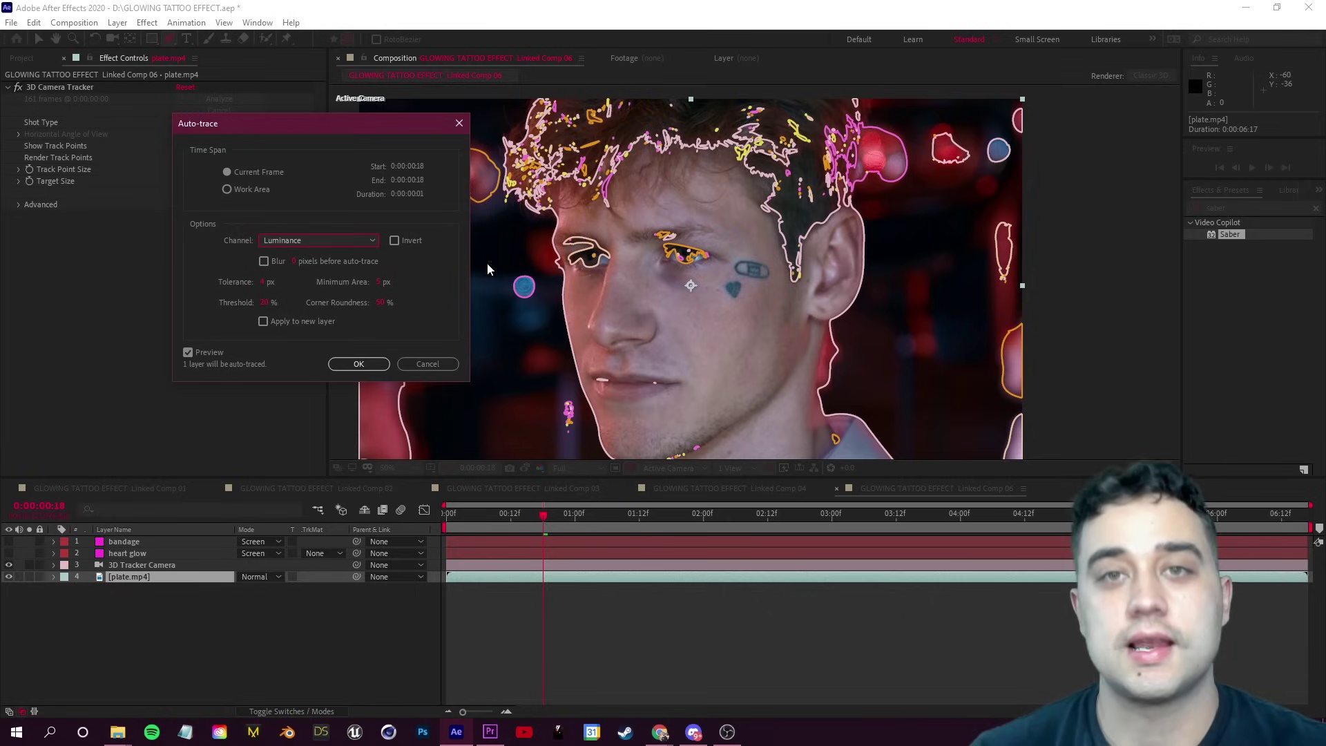
click(427, 364)
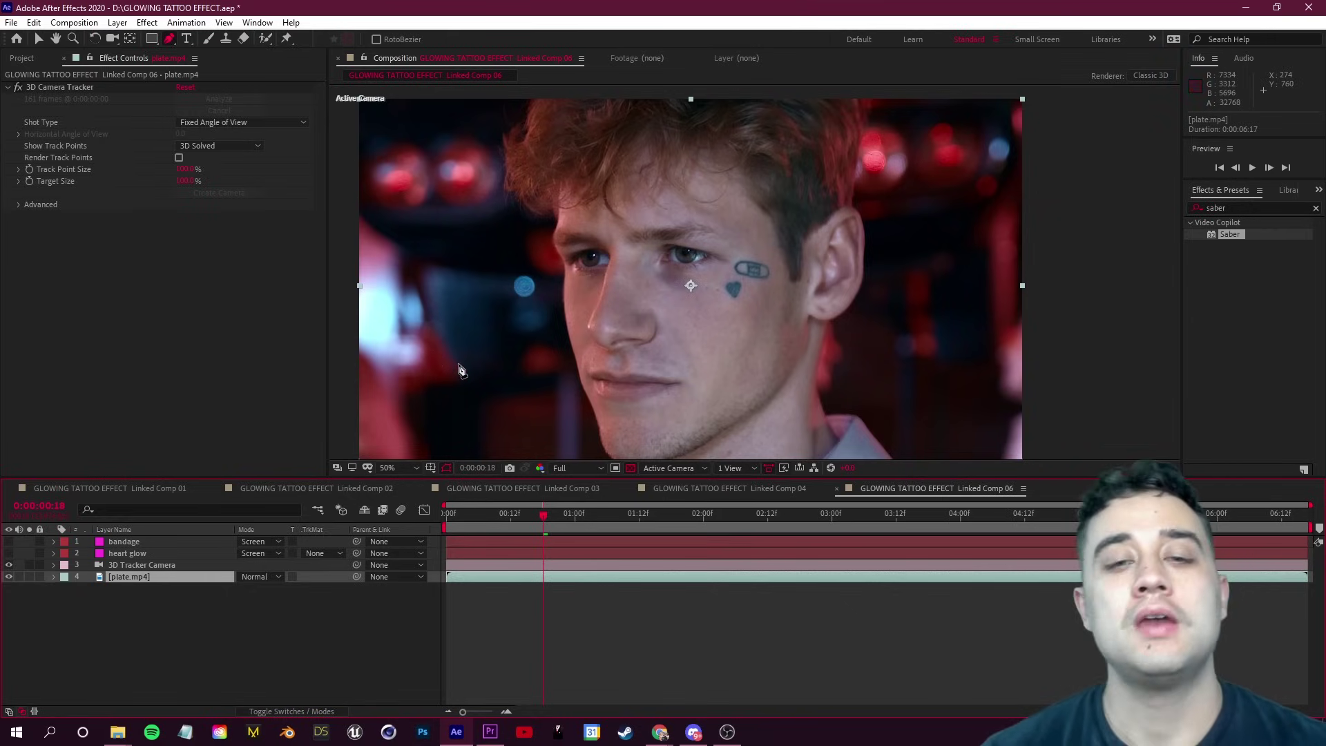
click(9, 553)
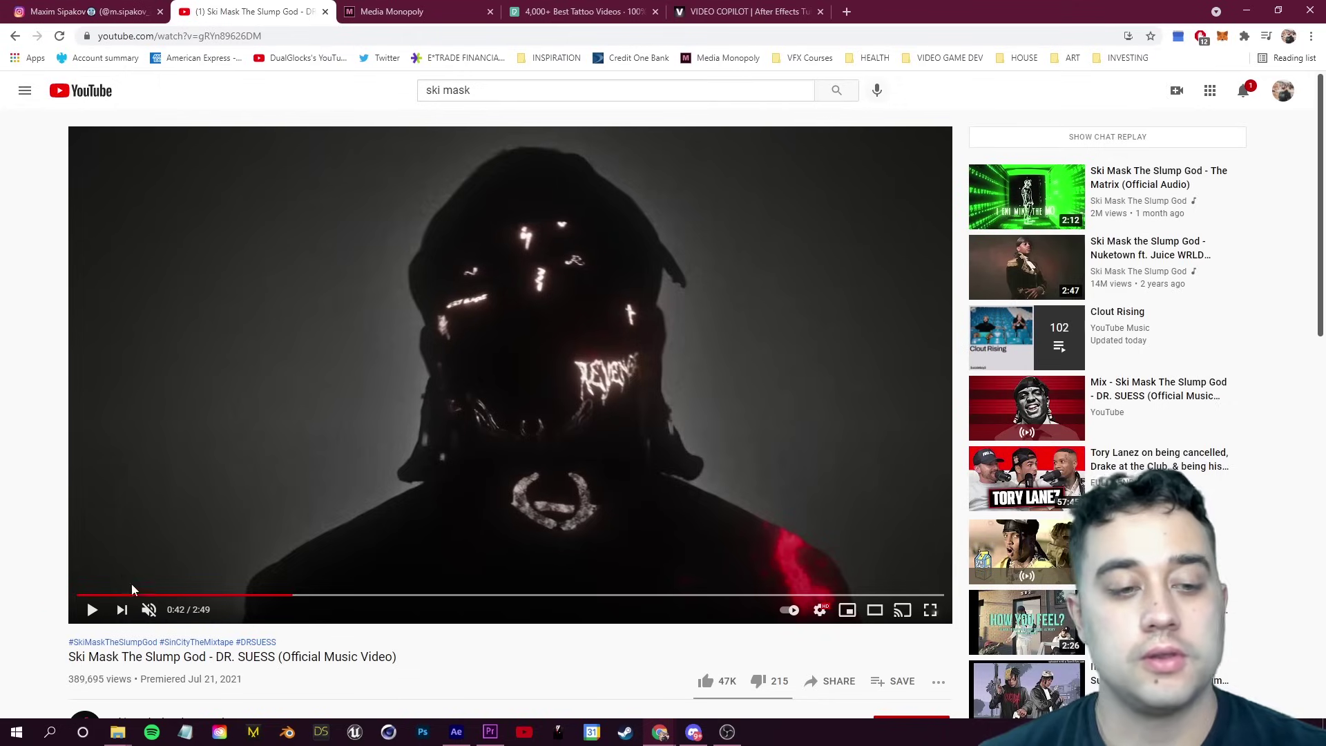
- Switch to the YouTube reference music video and review its glowing tattoo shots around 0:41 and 1:21
click(285, 595)
click(93, 611)
key(k)
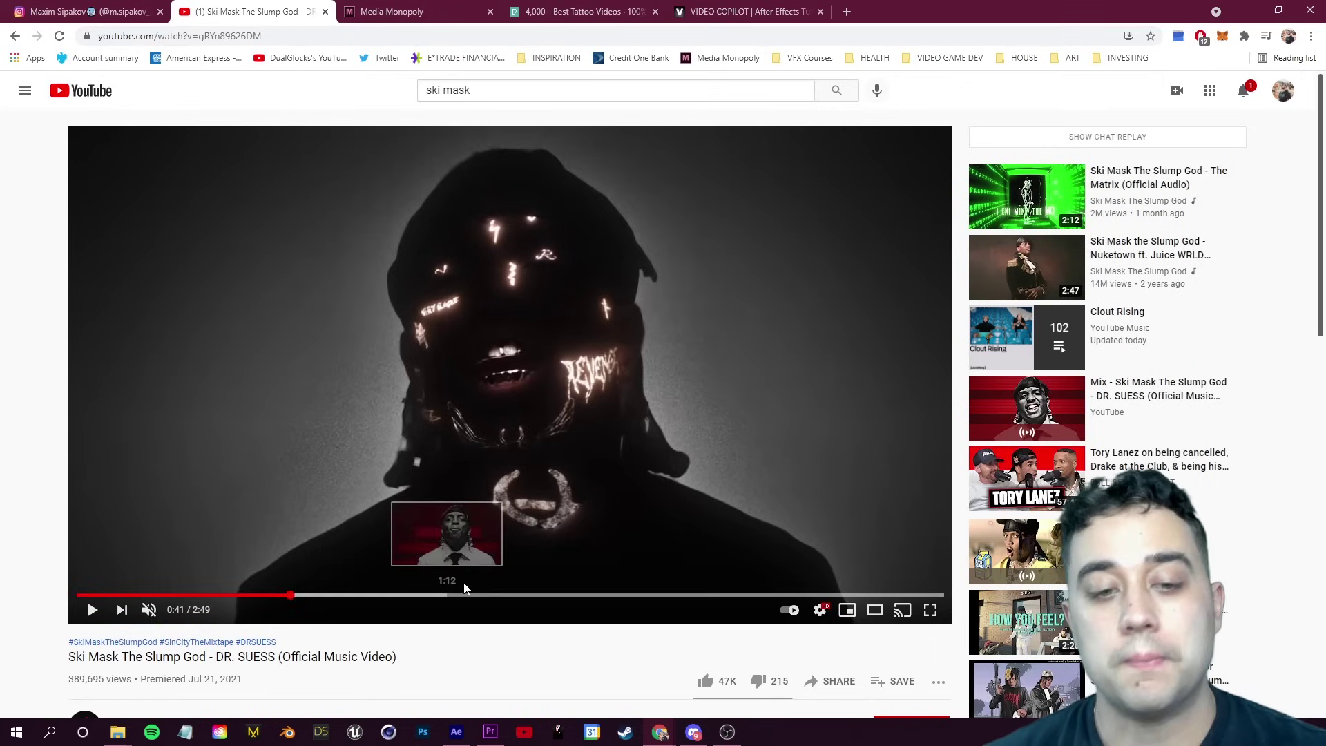
click(491, 595)
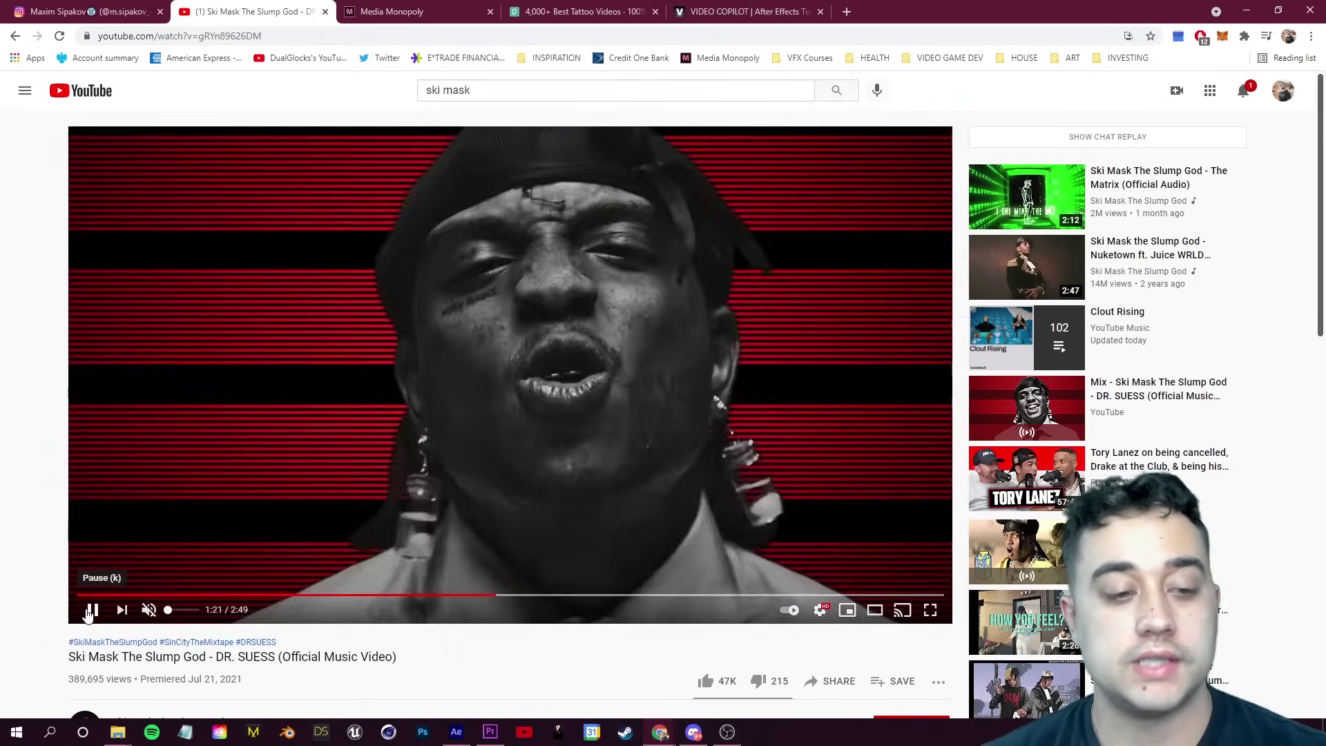
click(91, 610)
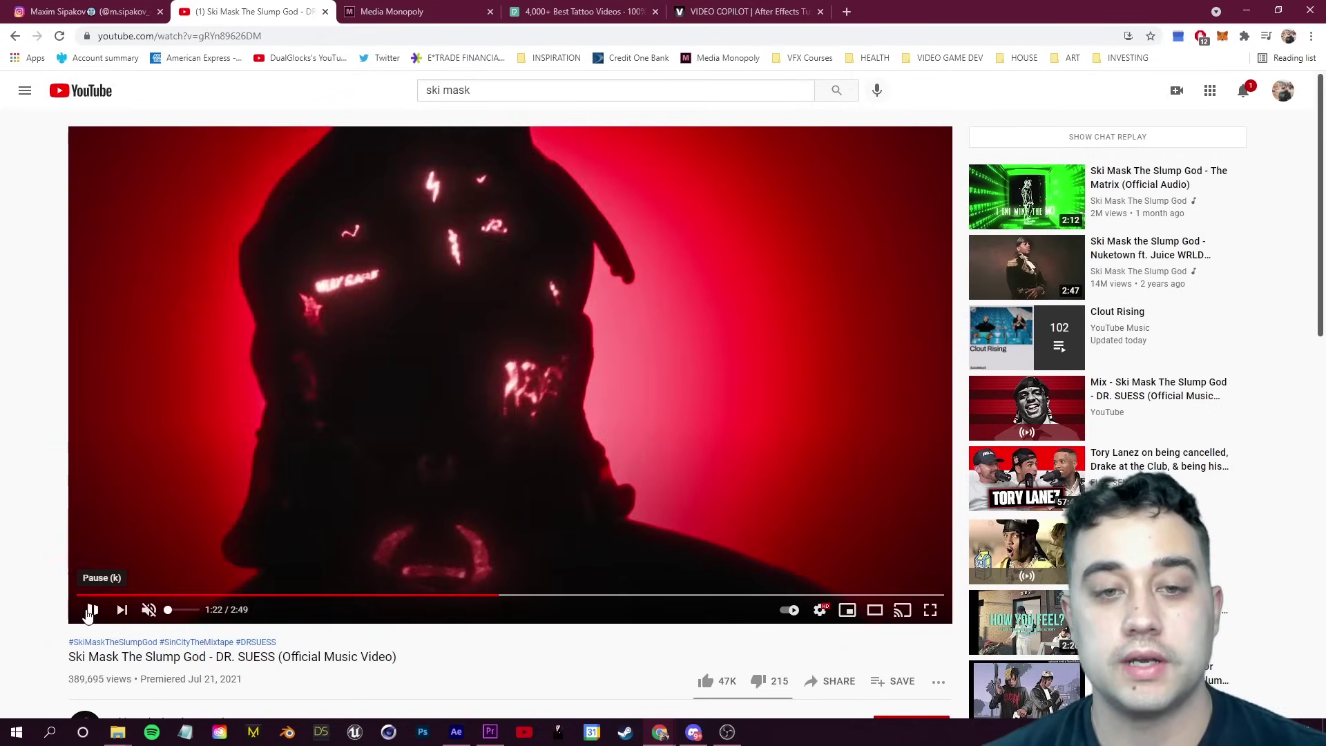
- Switch back to After Effects and move the current time to the first frame of the composition
click(456, 732)
scroll(627, 363, down, 2)
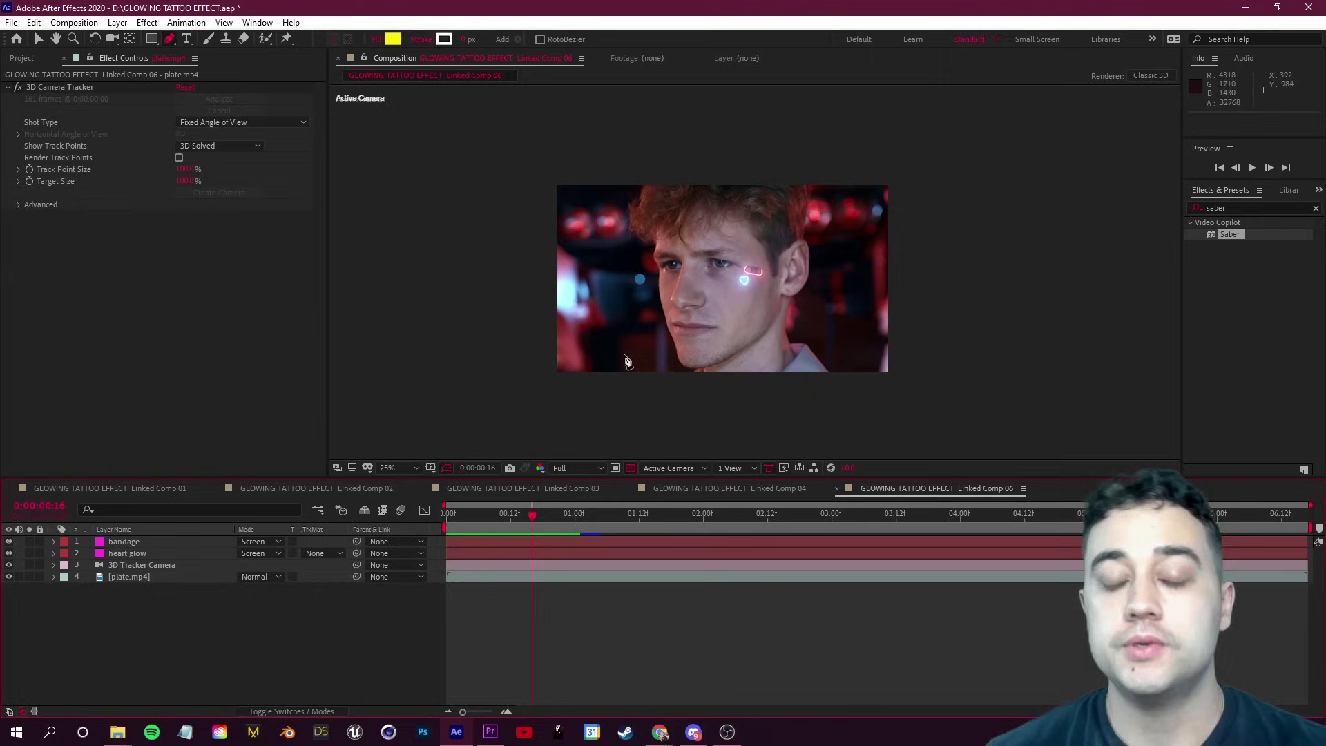
drag(522, 514, 441, 521)
key(v)
click(585, 279)
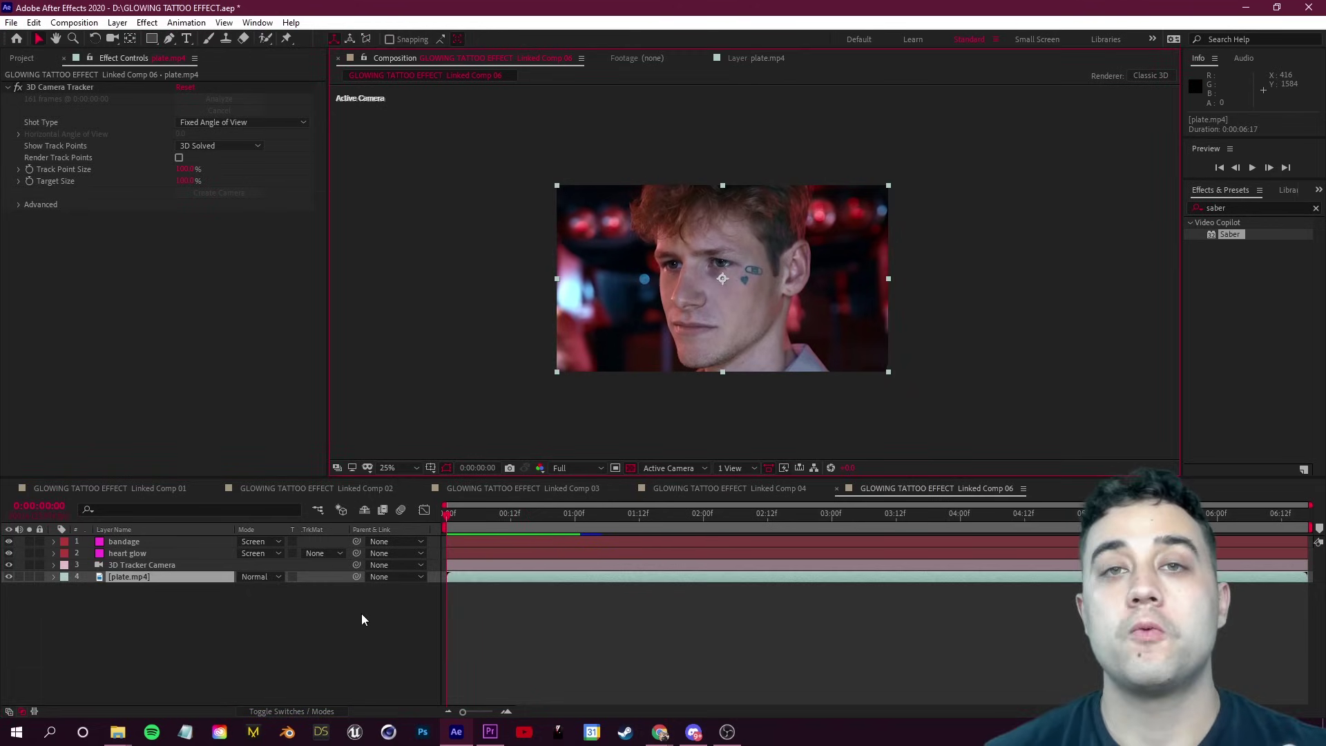
click(349, 614)
- Duplicate the plate.mp4 layer and rename the upper copy ROTOSCOPE
click(147, 579)
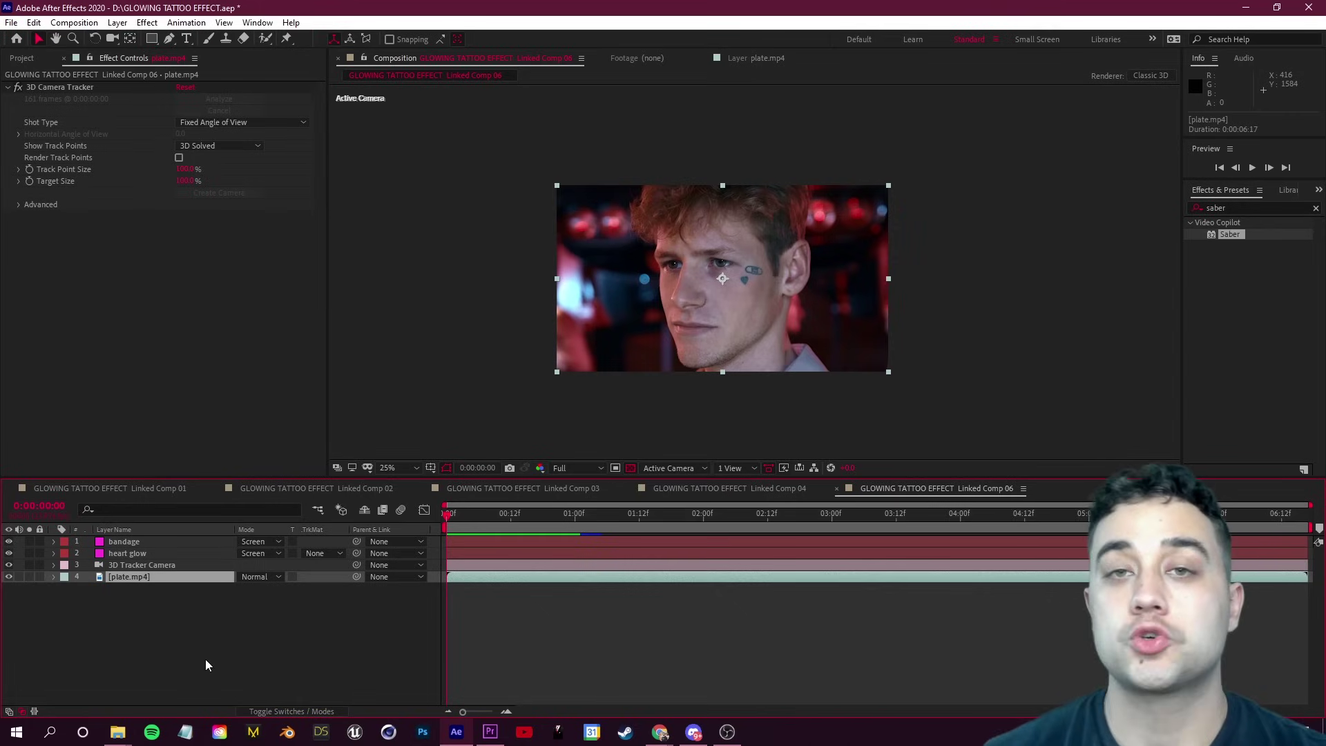
key(ctrl+d)
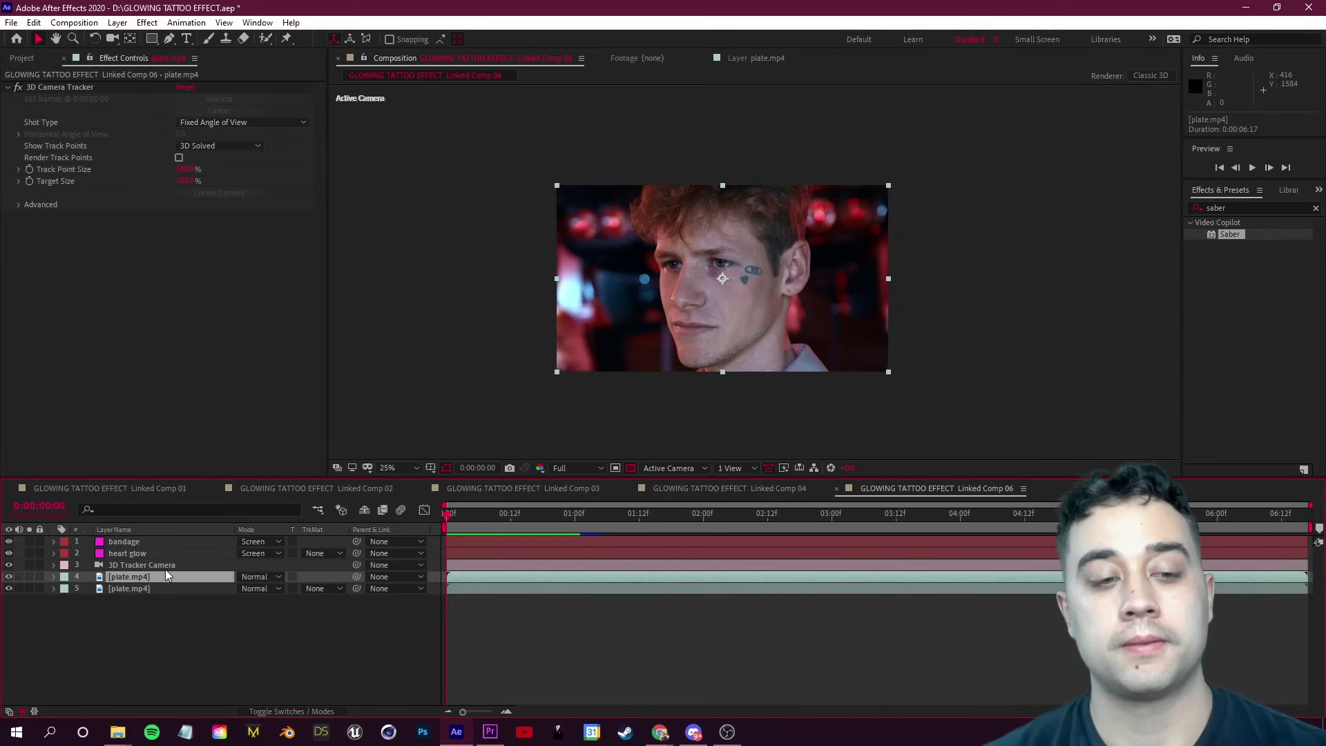
right_click(147, 576)
click(190, 548)
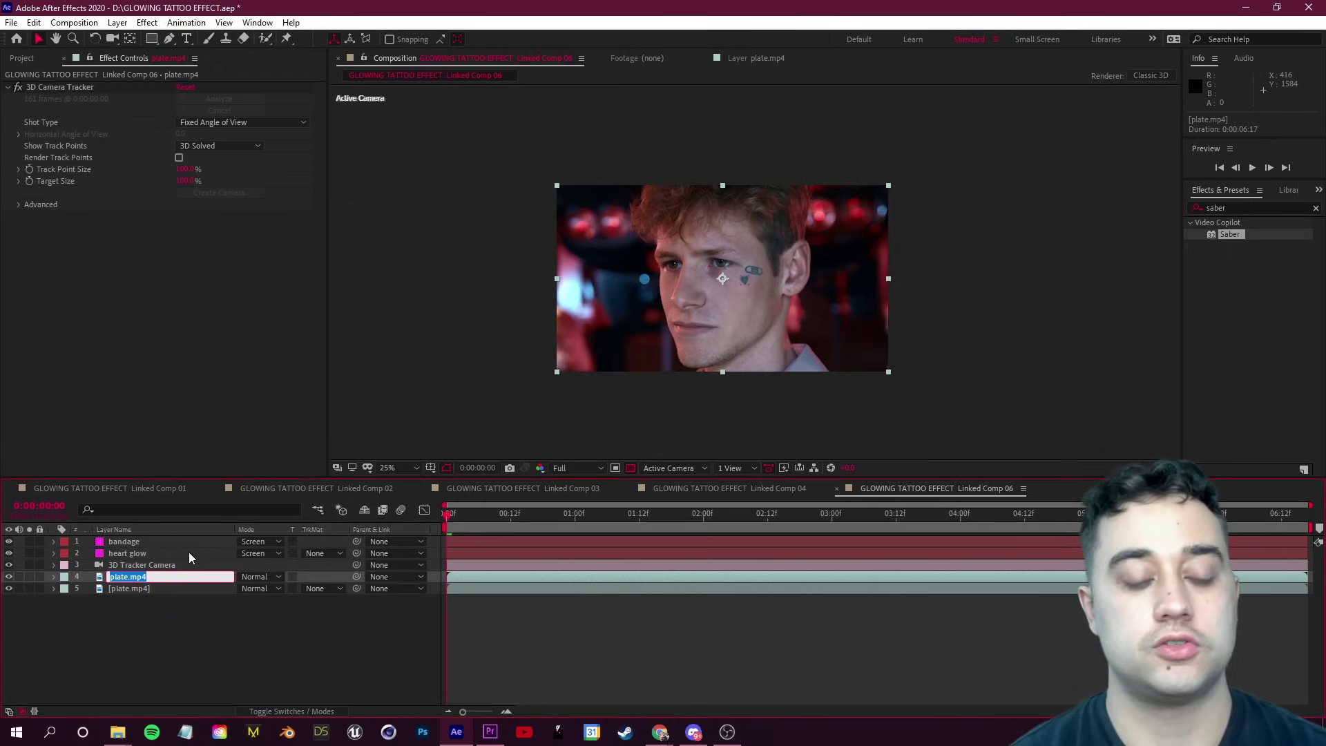
text(ROTOSCOPE)
key(Return)
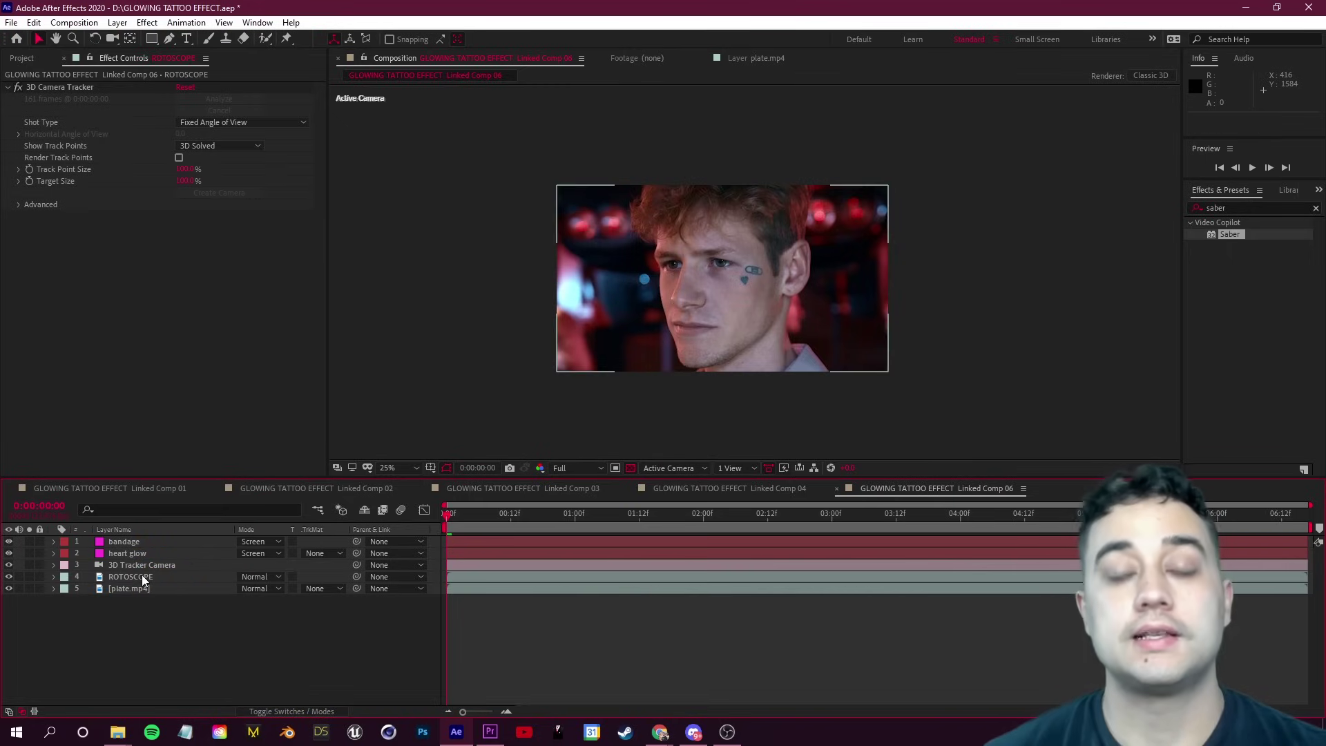
- Open the ROTOSCOPE layer in its own viewer and paint a Roto Brush foreground stroke over the man
click(142, 577)
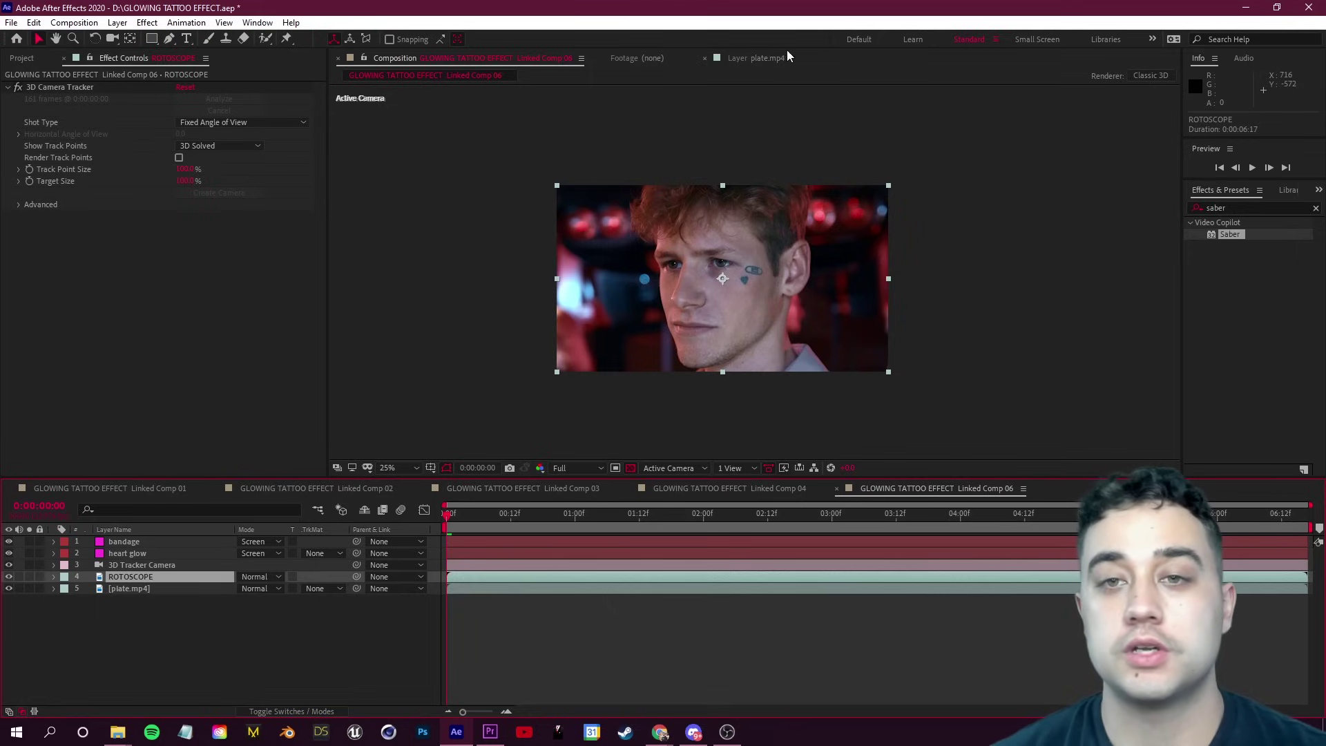
double_click(144, 579)
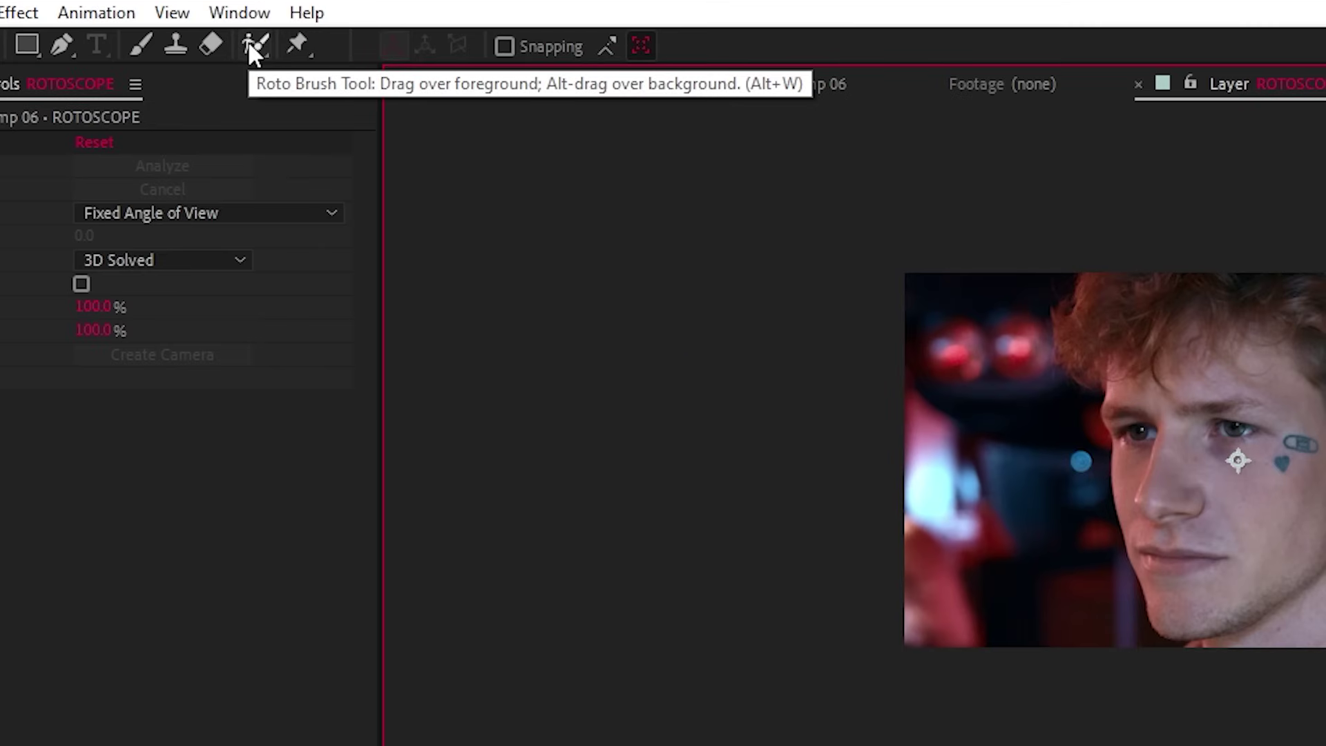
click(253, 46)
mouse_move(732, 333)
mouse_down()
mouse_move(700, 276)
mouse_move(680, 176)
mouse_move(784, 199)
mouse_move(794, 283)
mouse_move(854, 356)
mouse_up()
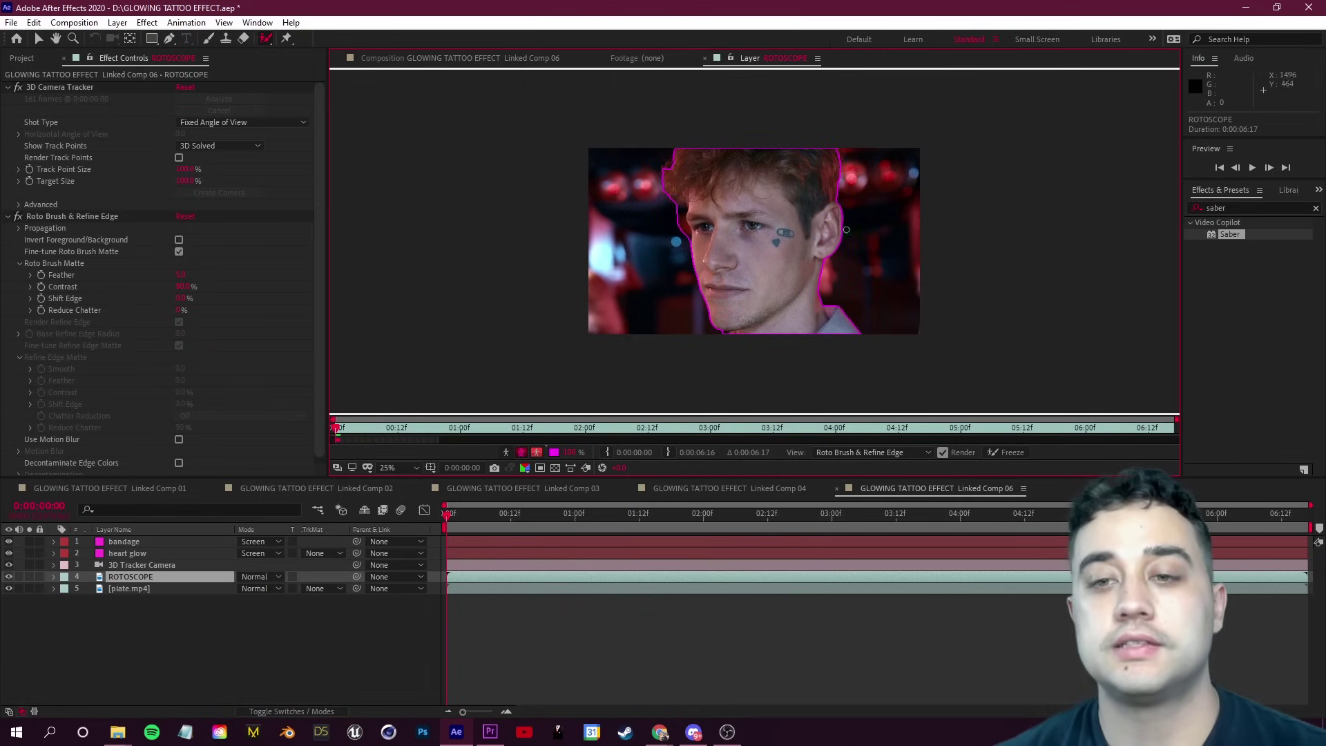
- Subtract the background beside the man's forehead and nose from the Roto Brush selection
key(period)
key(period)
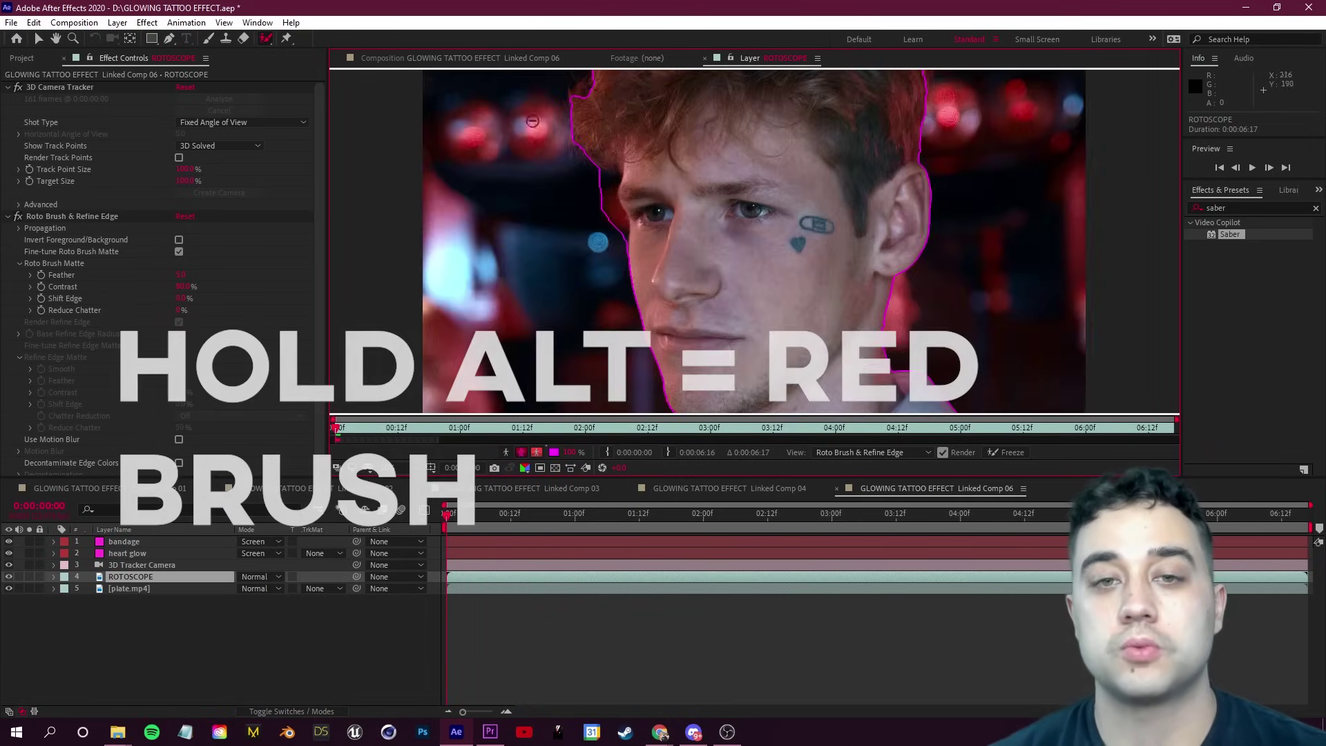
drag(598, 178, 611, 263)
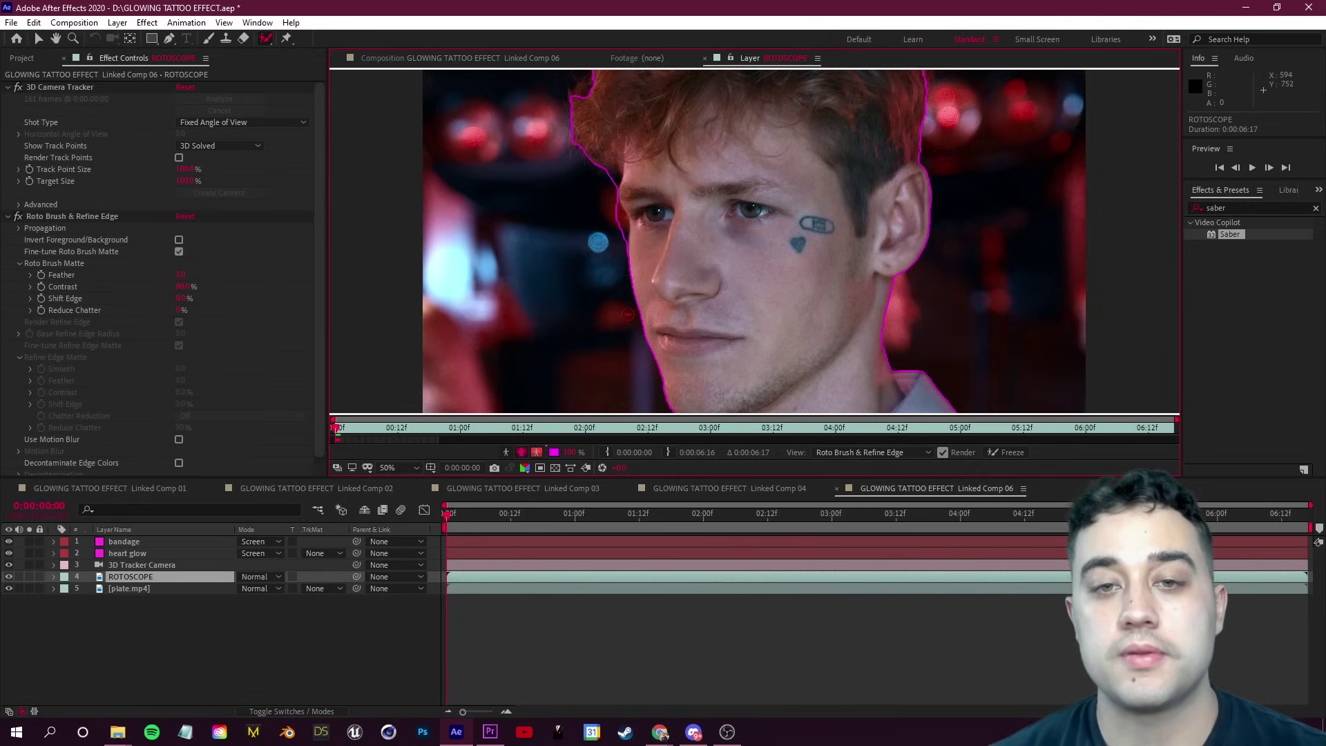
- Increase the Feather of the Roto Brush matte on the ROTOSCOPE layer
mouse_move(693, 411)
mouse_down()
mouse_move(682, 313)
mouse_move(701, 420)
mouse_up()
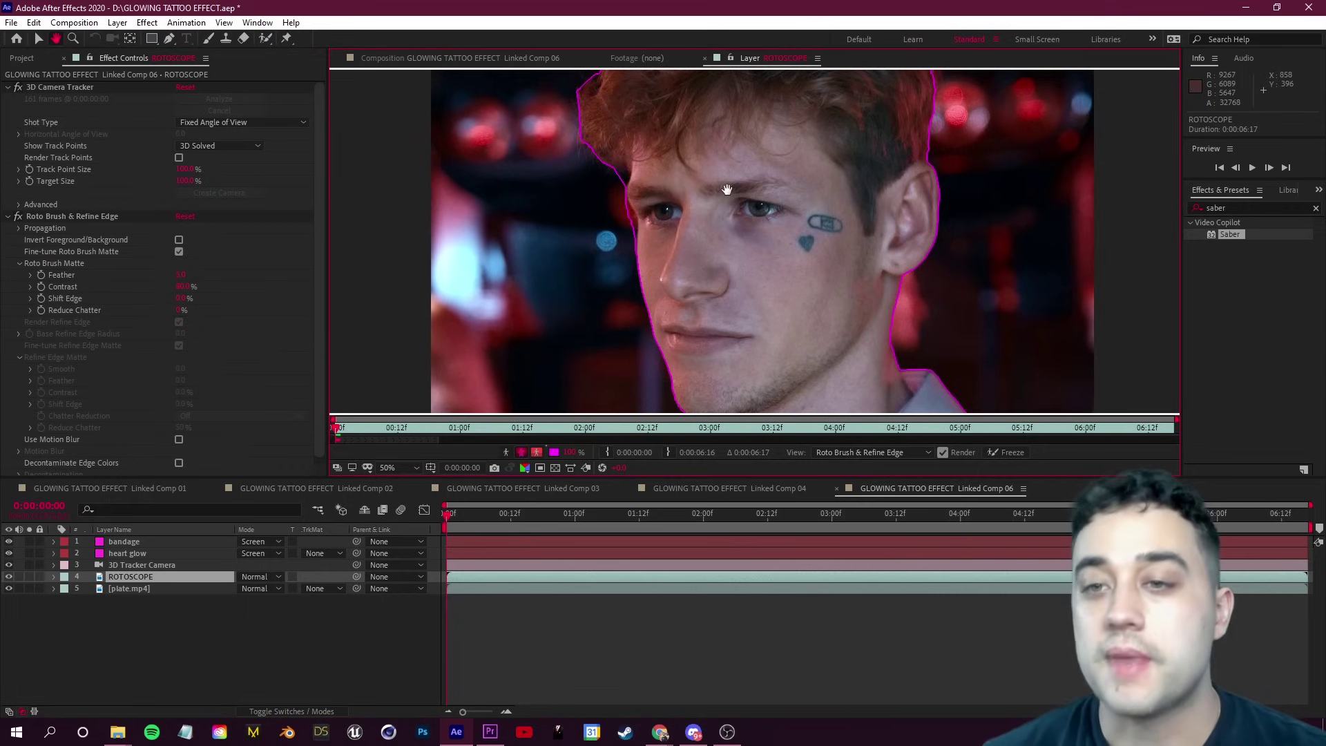
scroll(577, 190, up, 2)
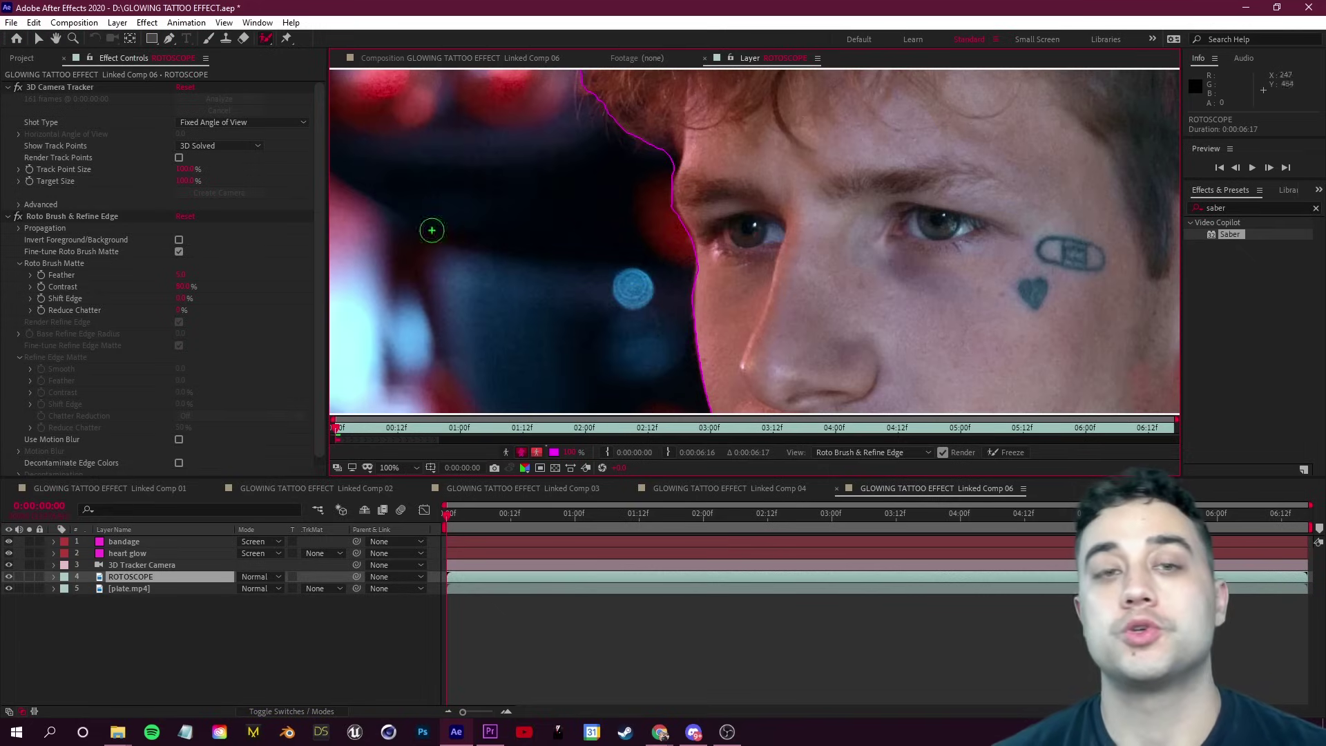
click(191, 274)
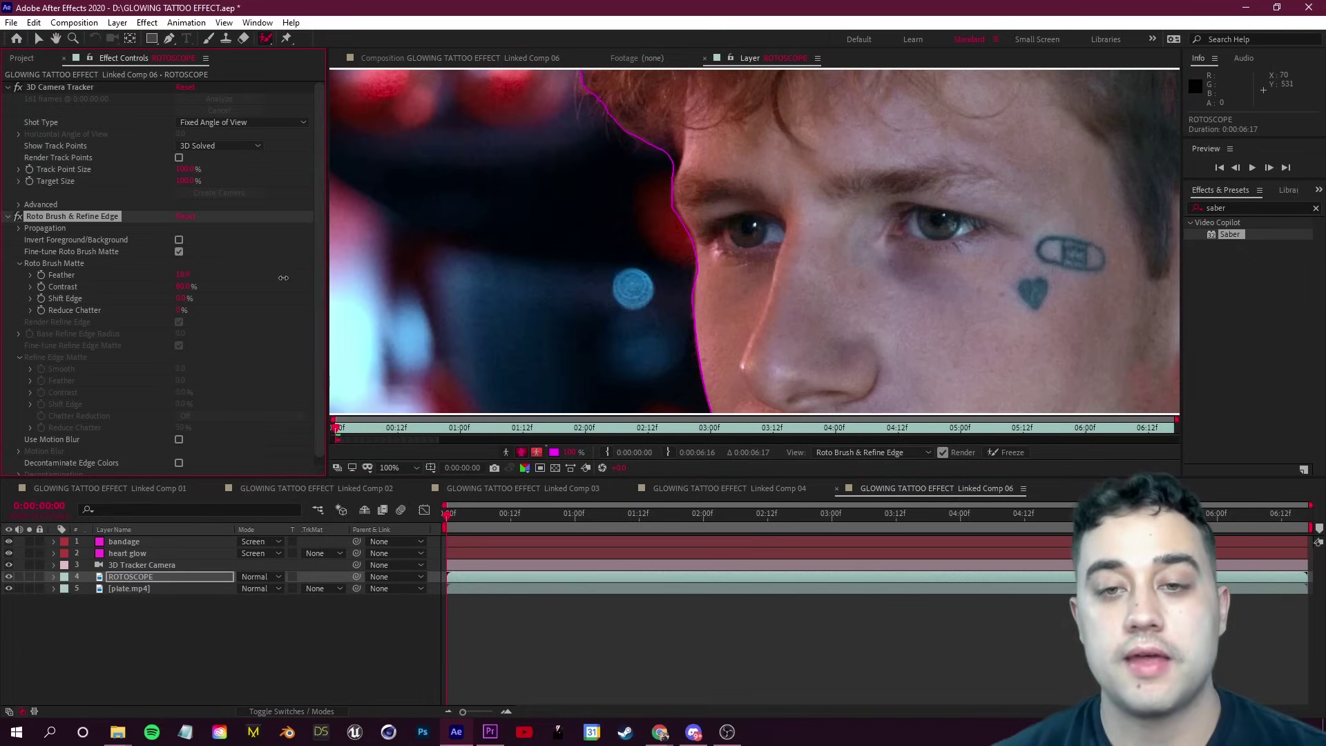
scroll(683, 236, down, 4)
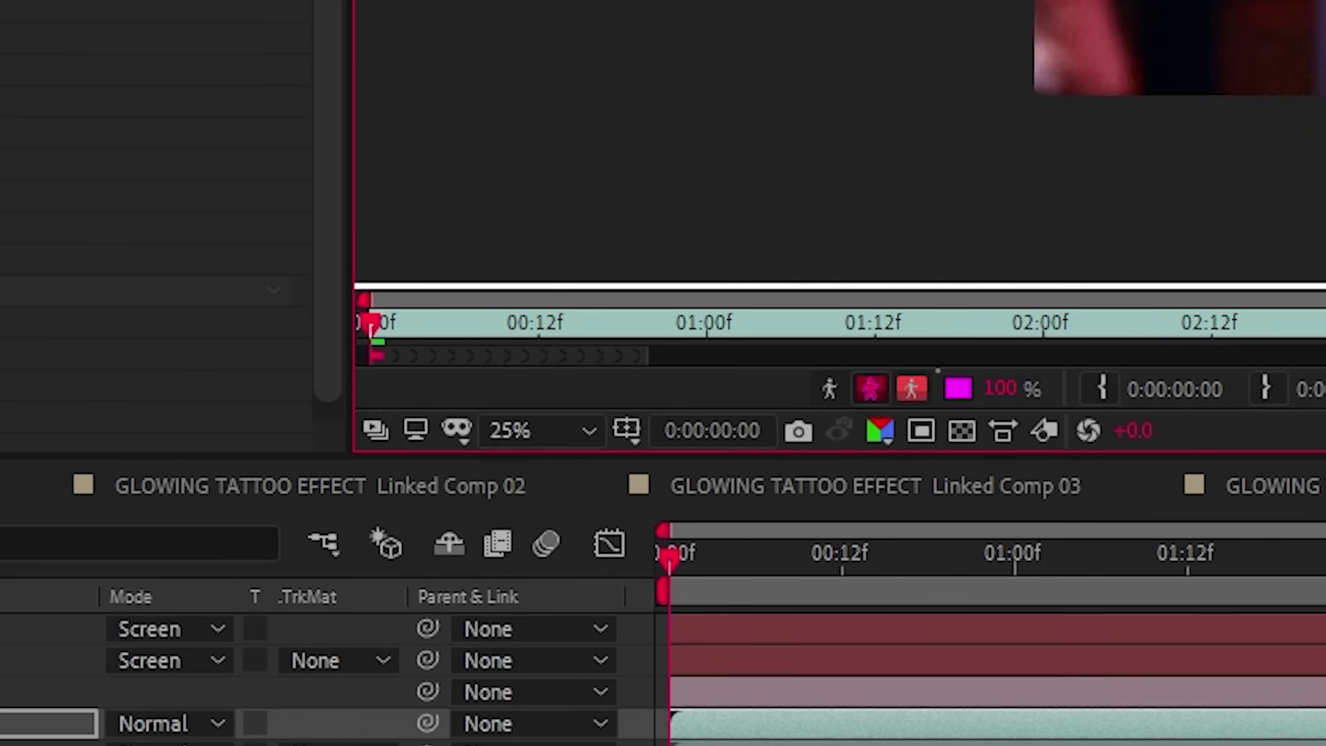
- Advance frame by frame from the clip's start to propagate the Roto Brush selection, checking the outline on each frame
key(Page_Down)
key(Page_Down)
key(Page_Down)
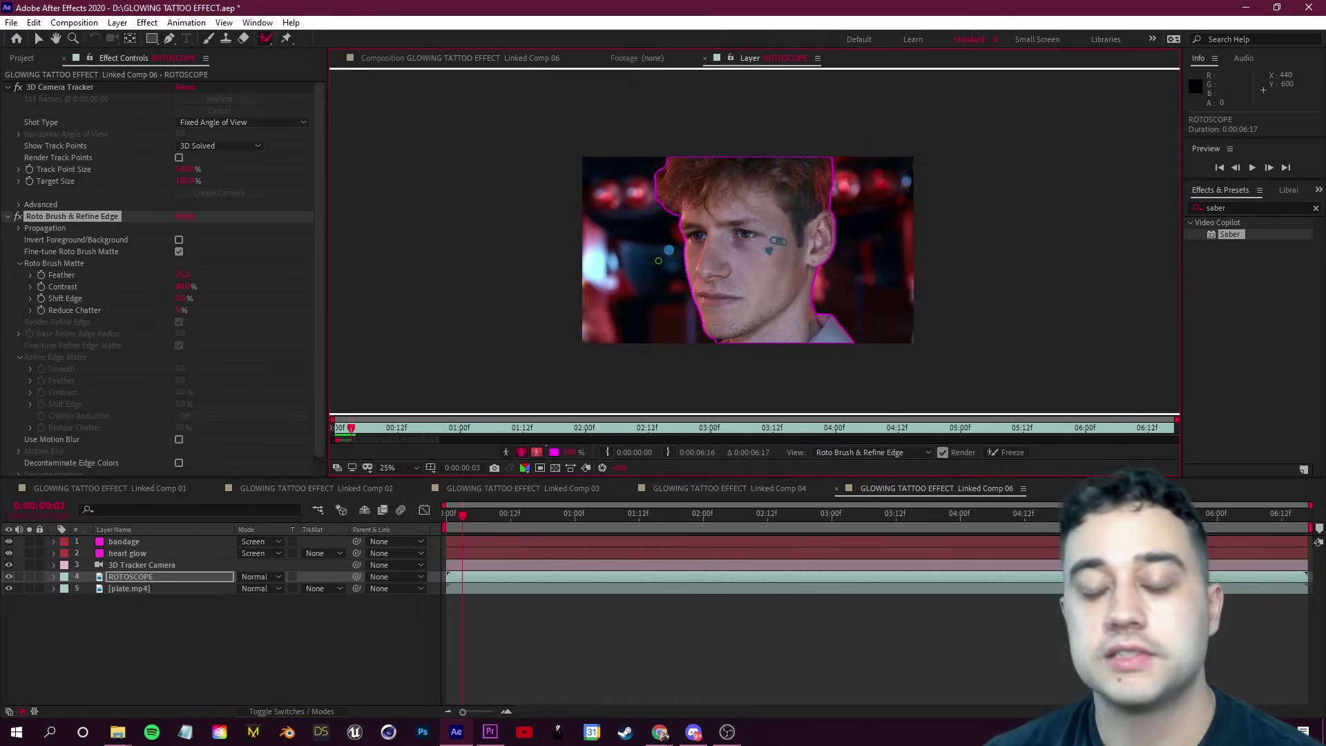
key(Page_Down)
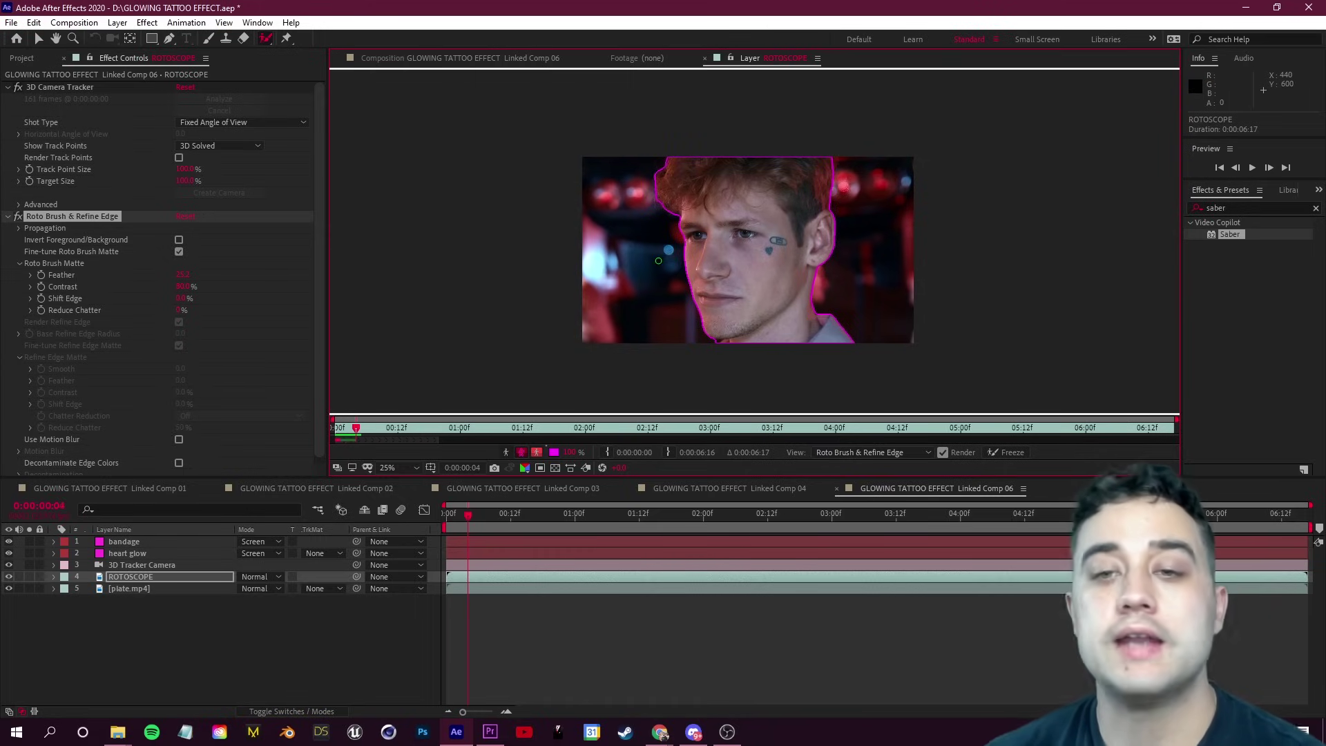
key(Page_Down)
key(Page_Down)
key(Page_Down)
key(Page_Down)
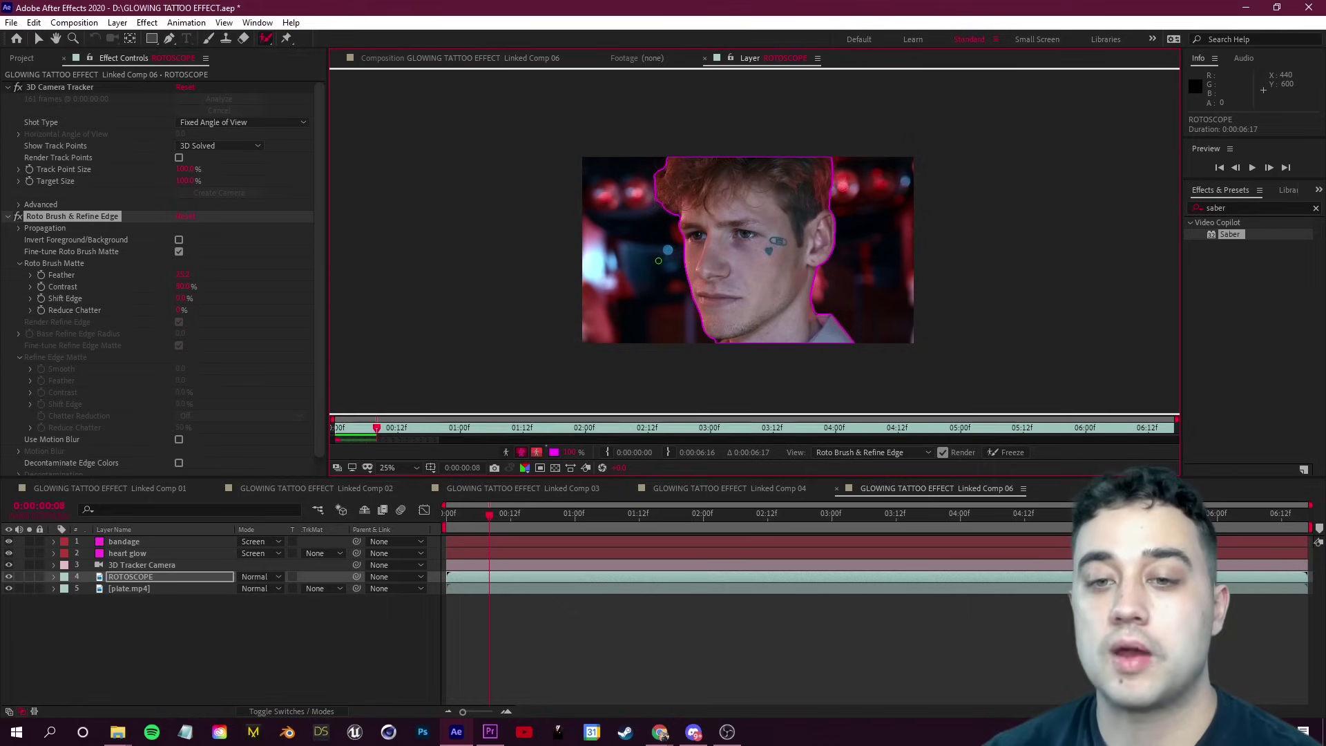
key(Page_Down)
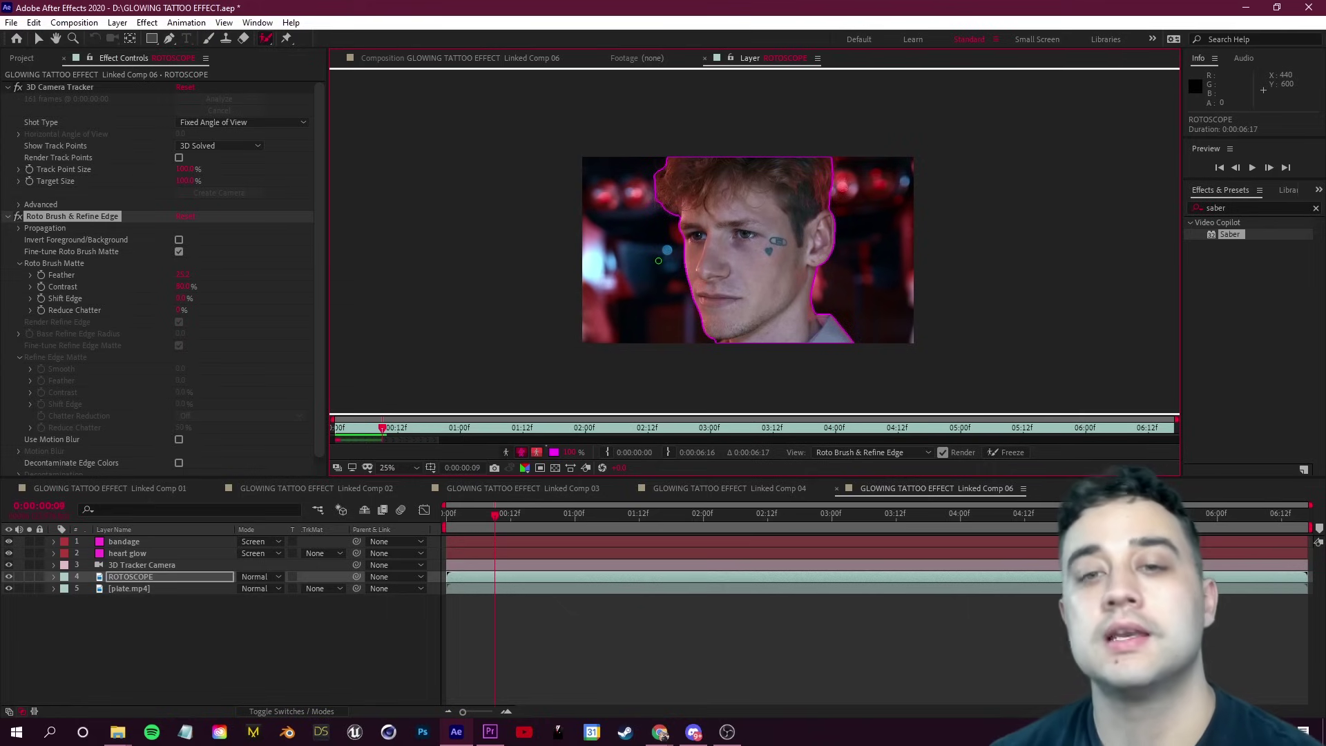
key(Page_Down)
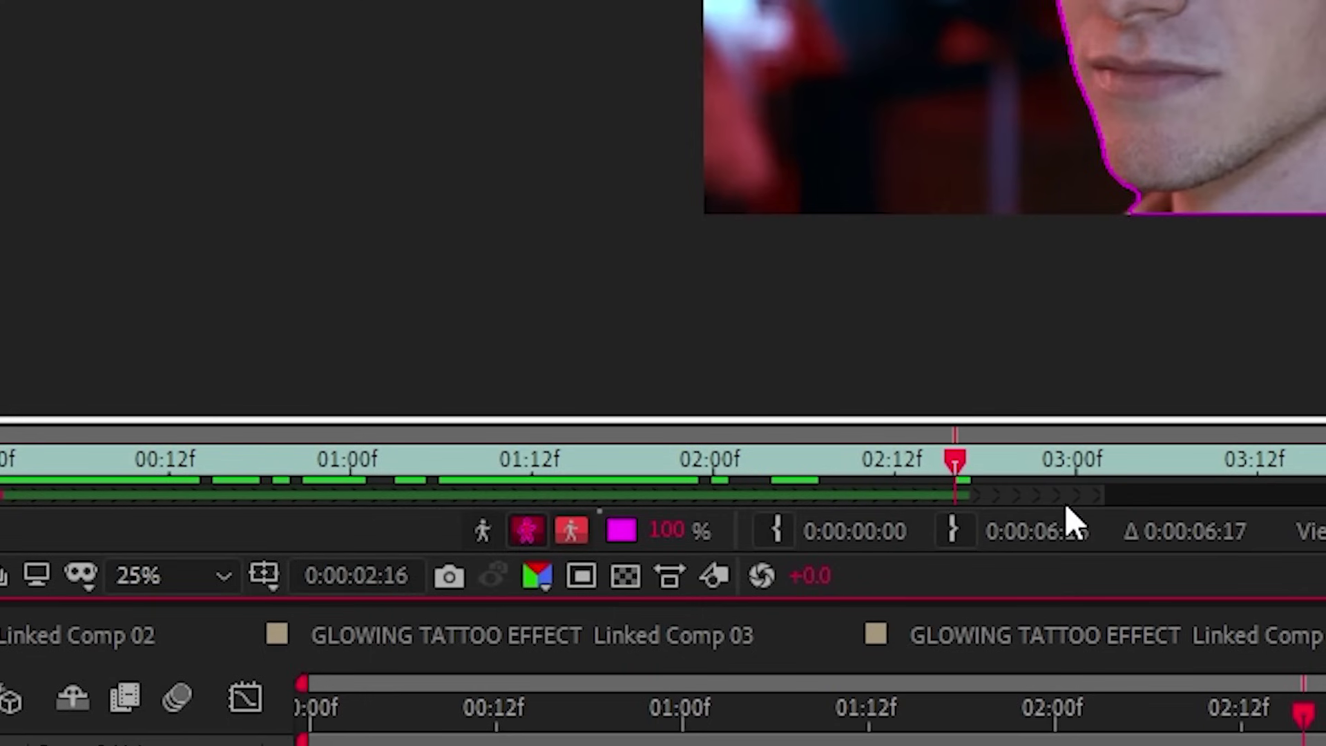
- Shorten the Roto Brush span so it ends at about 0:00:02:16
key(equal)
key(equal)
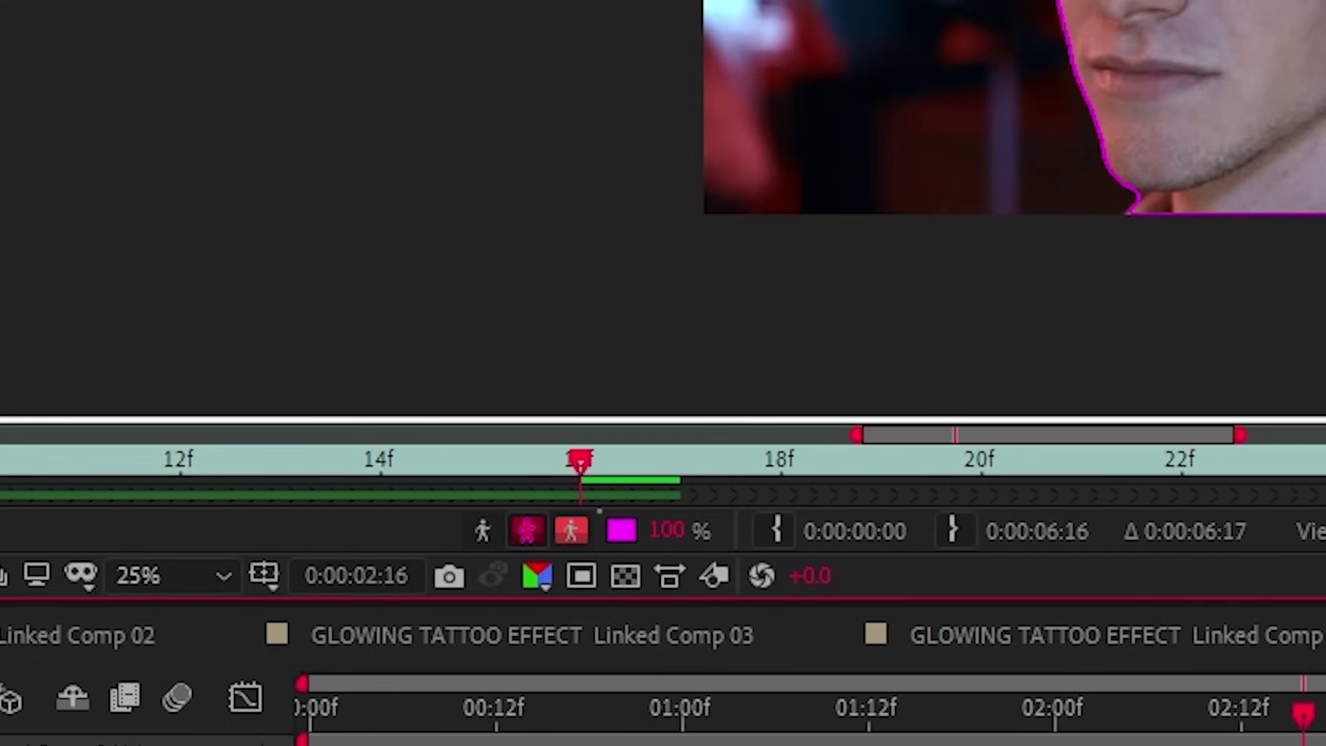
mouse_move(1315, 495)
mouse_down()
mouse_move(905, 509)
mouse_move(607, 497)
mouse_up()
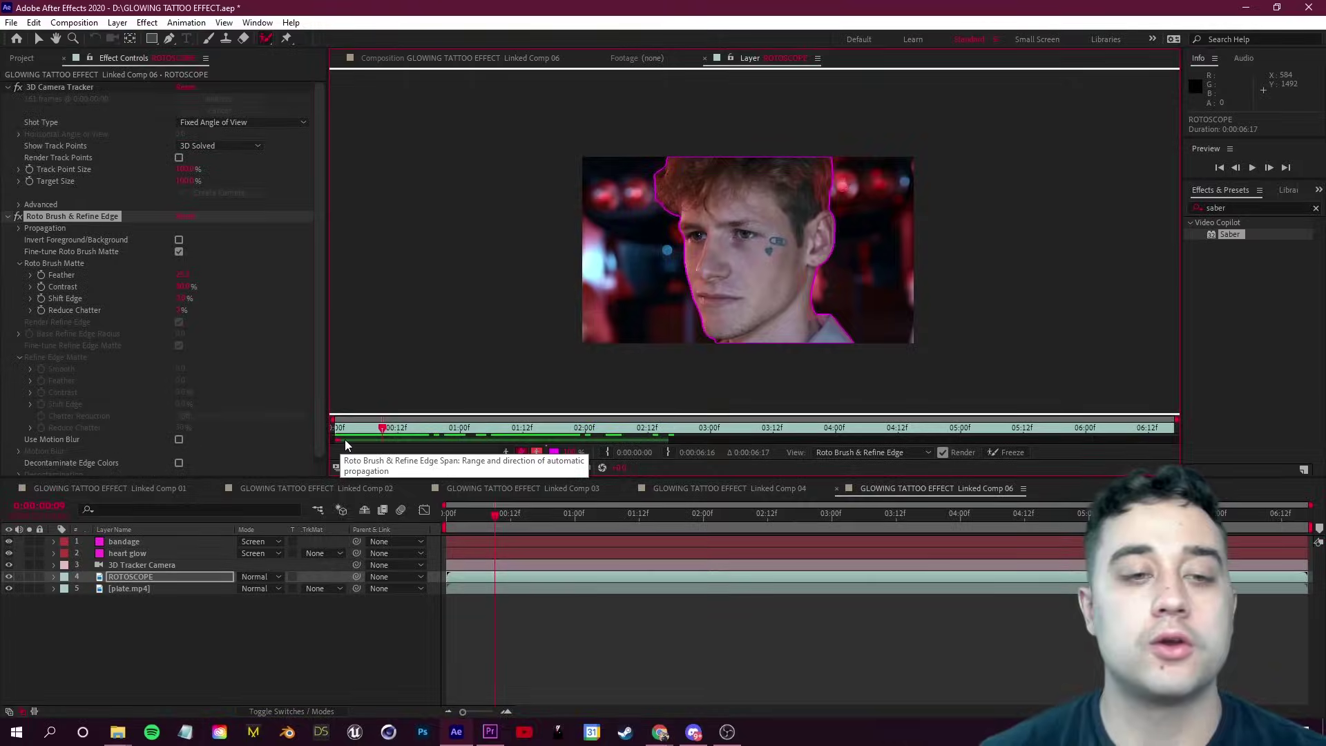
- Freeze the Roto Brush propagation of the ROTOSCOPE layer
key(equal)
key(equal)
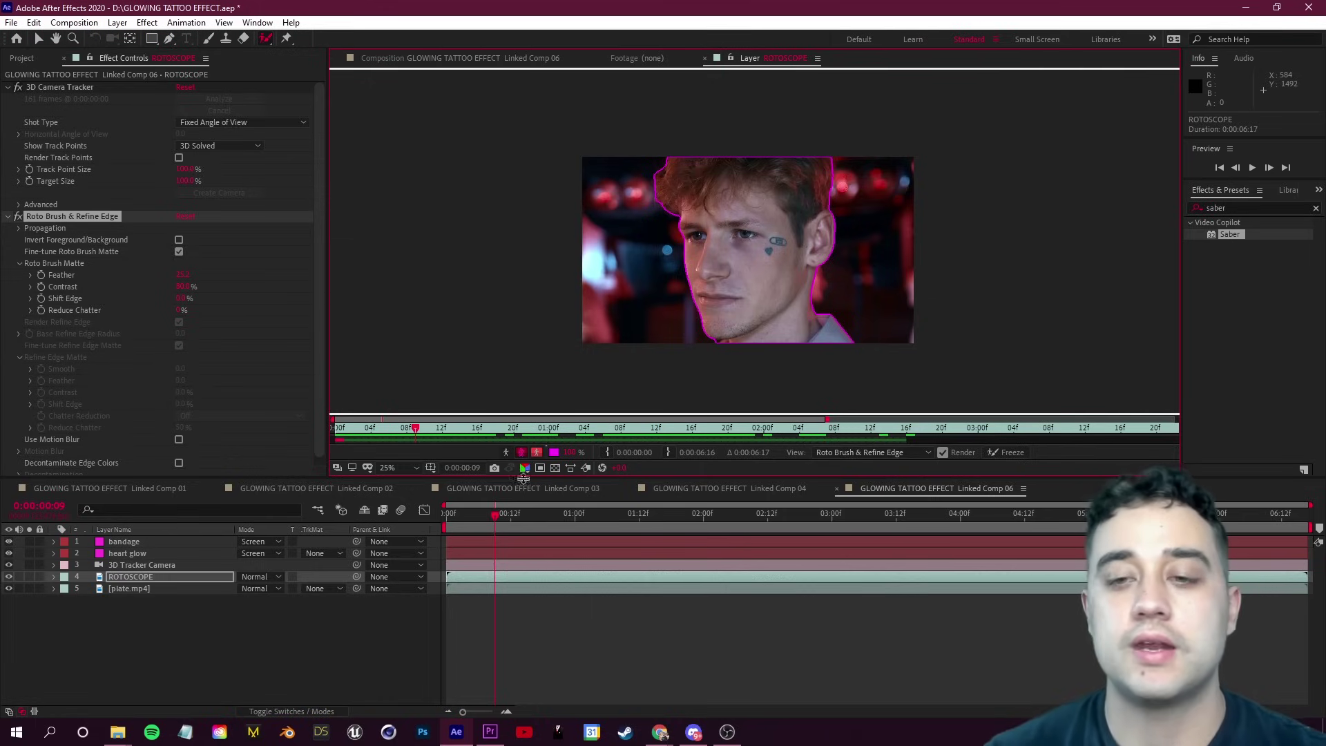
click(1002, 453)
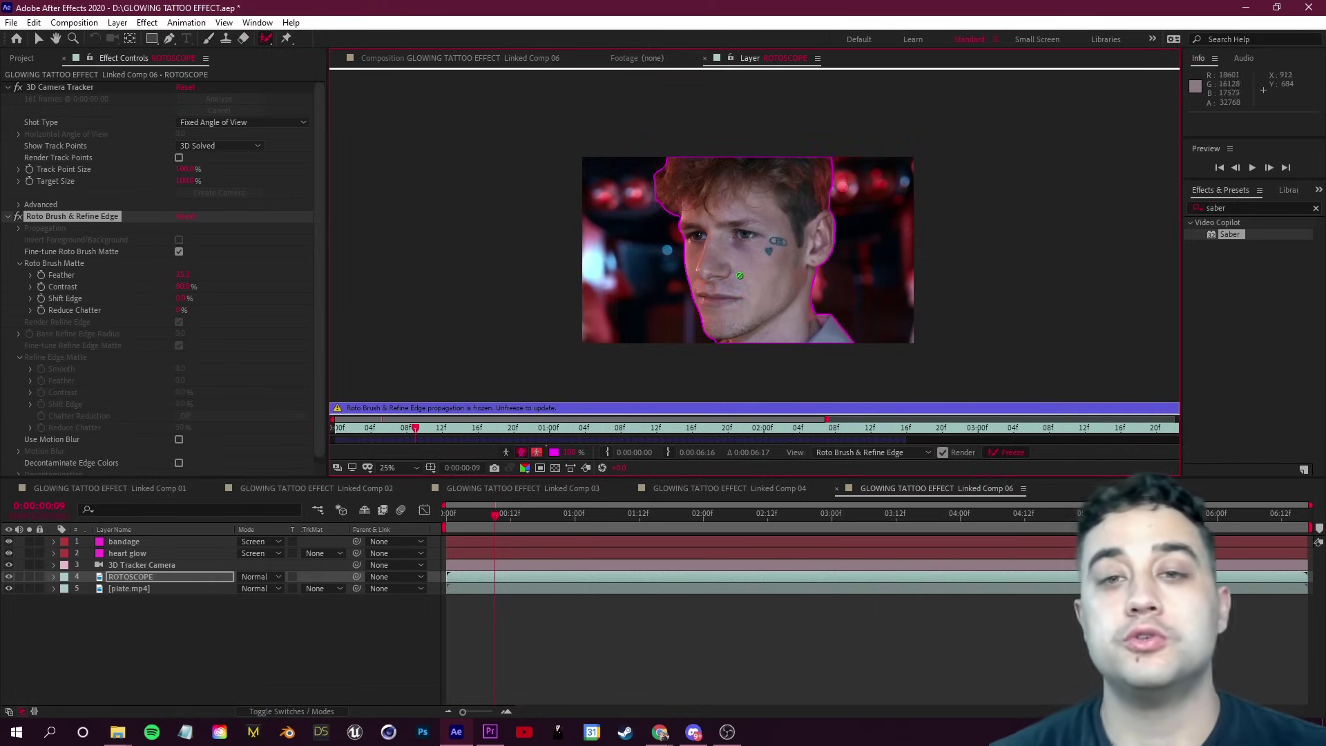
- Return to the composition view and hide the original plate.mp4 layer
click(396, 59)
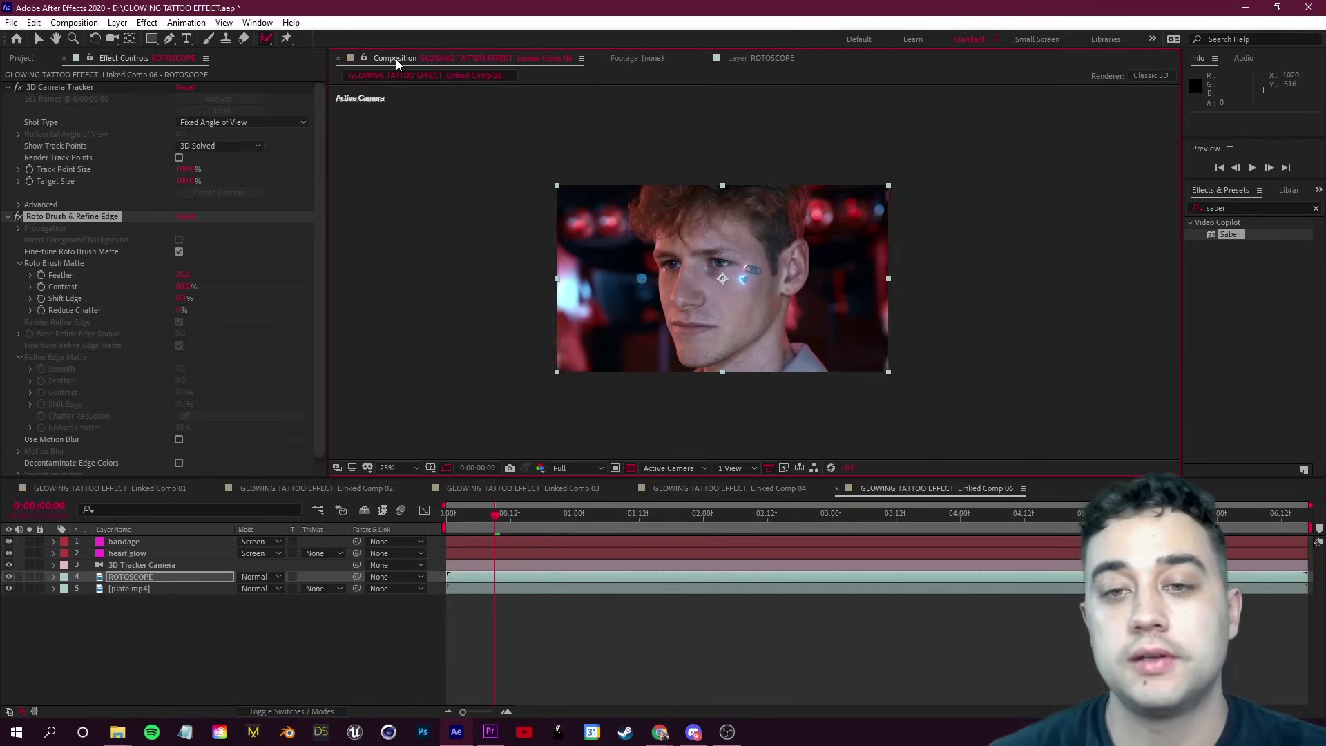
click(152, 588)
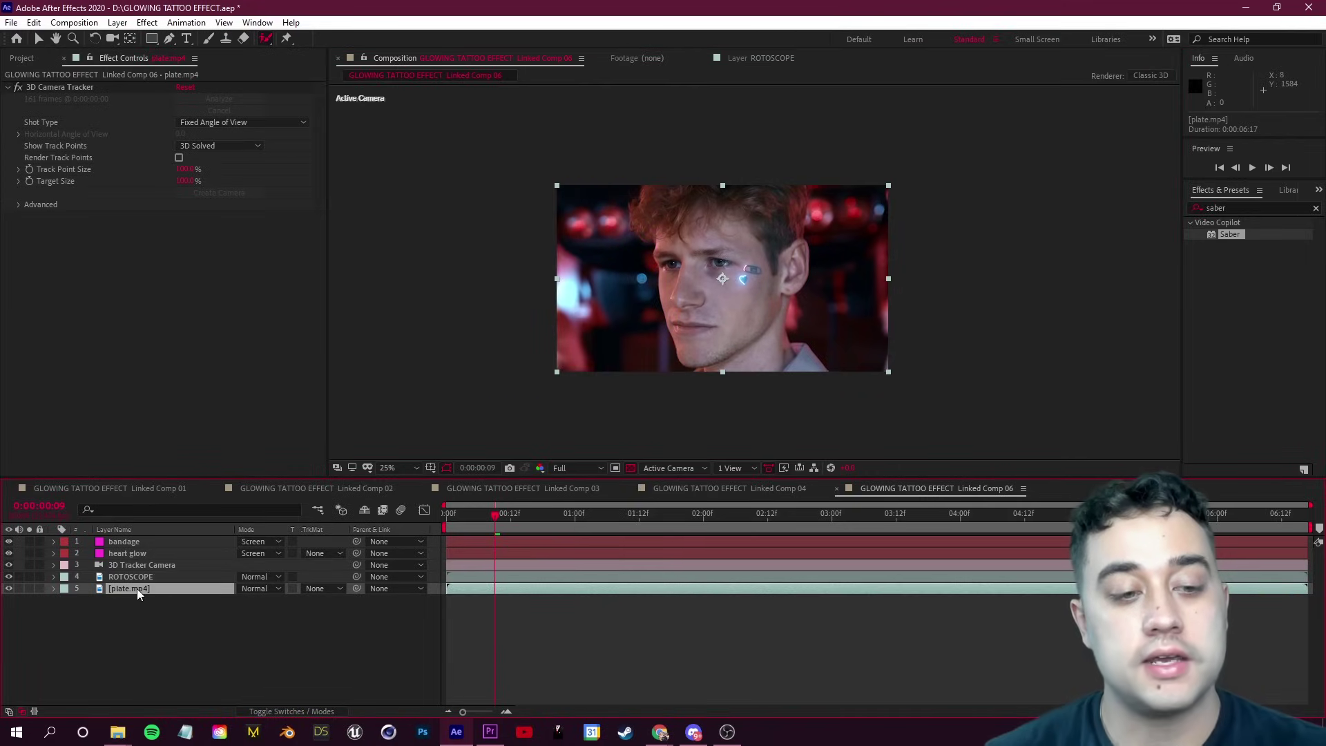
click(9, 588)
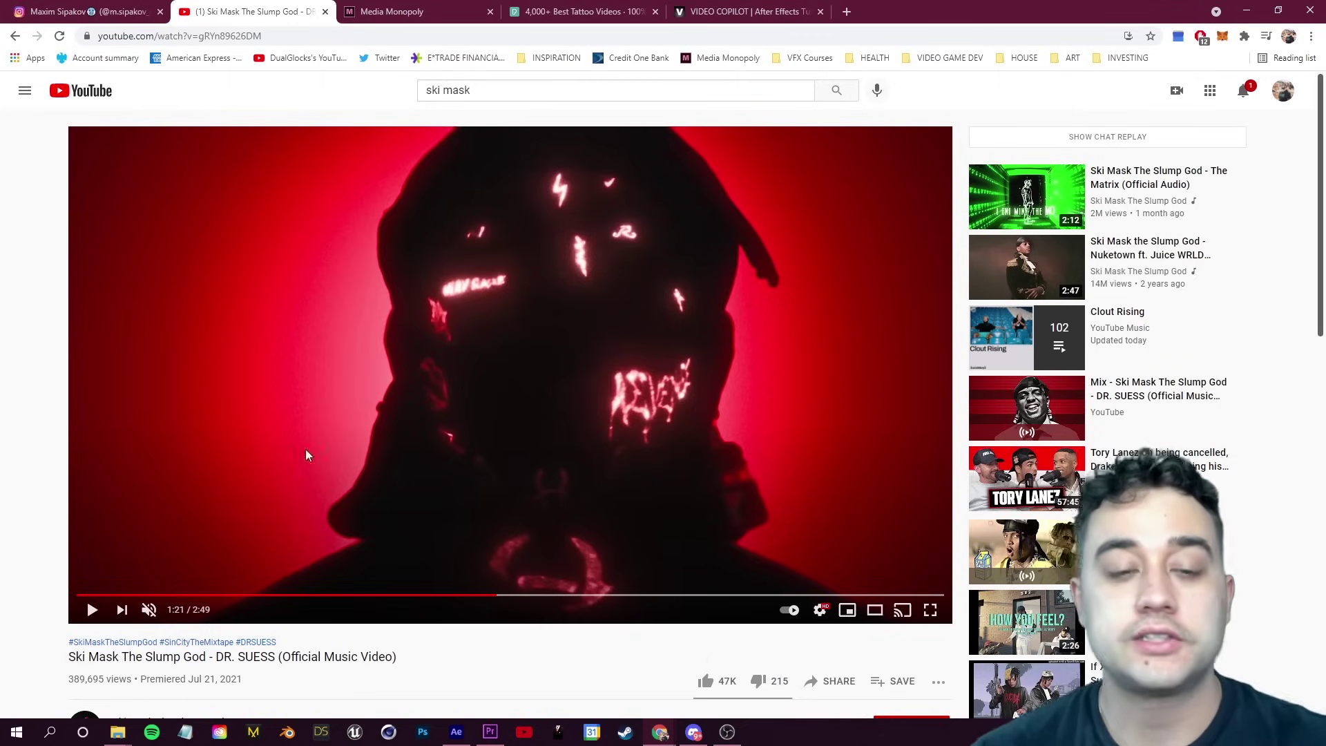
- Switch to the YouTube reference video and review the red-backlit silhouette shot around 1:21
click(492, 596)
click(93, 610)
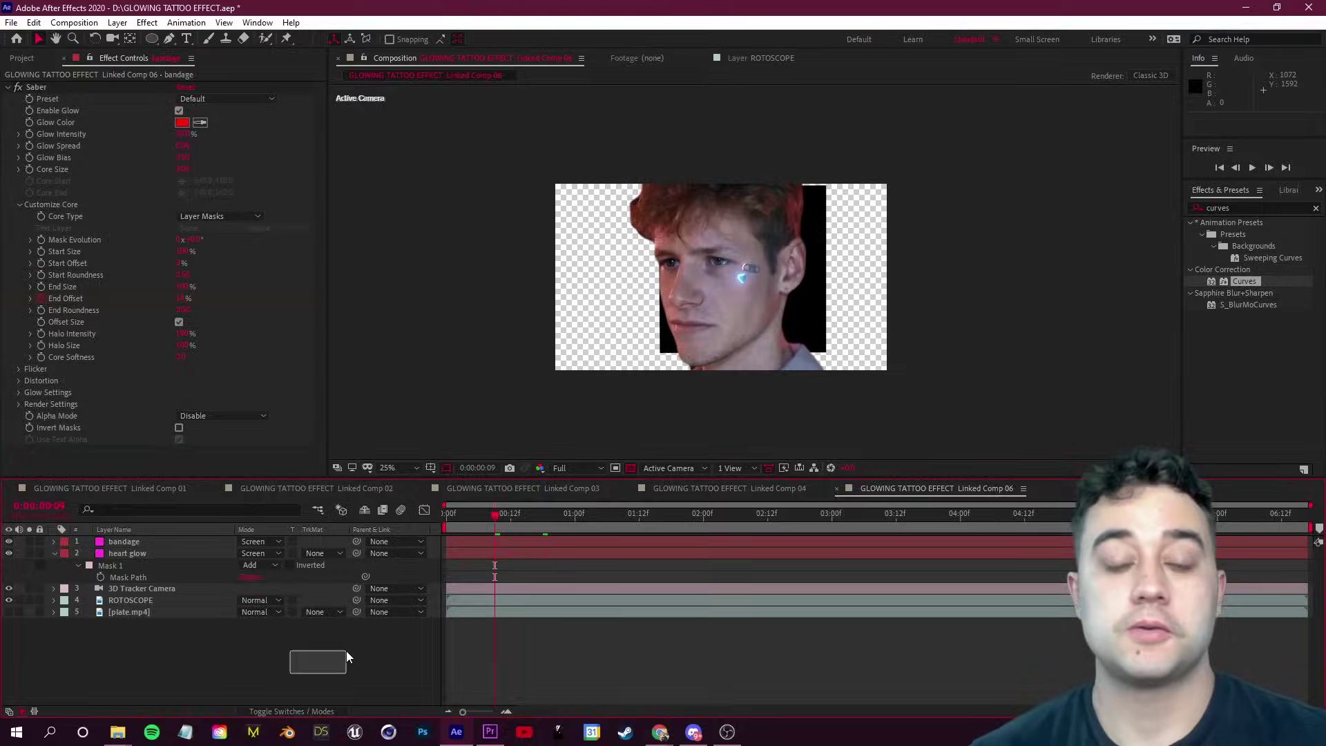
- Create a black solid at composition size and move it to the bottom of the layer stack
click(51, 553)
right_click(151, 632)
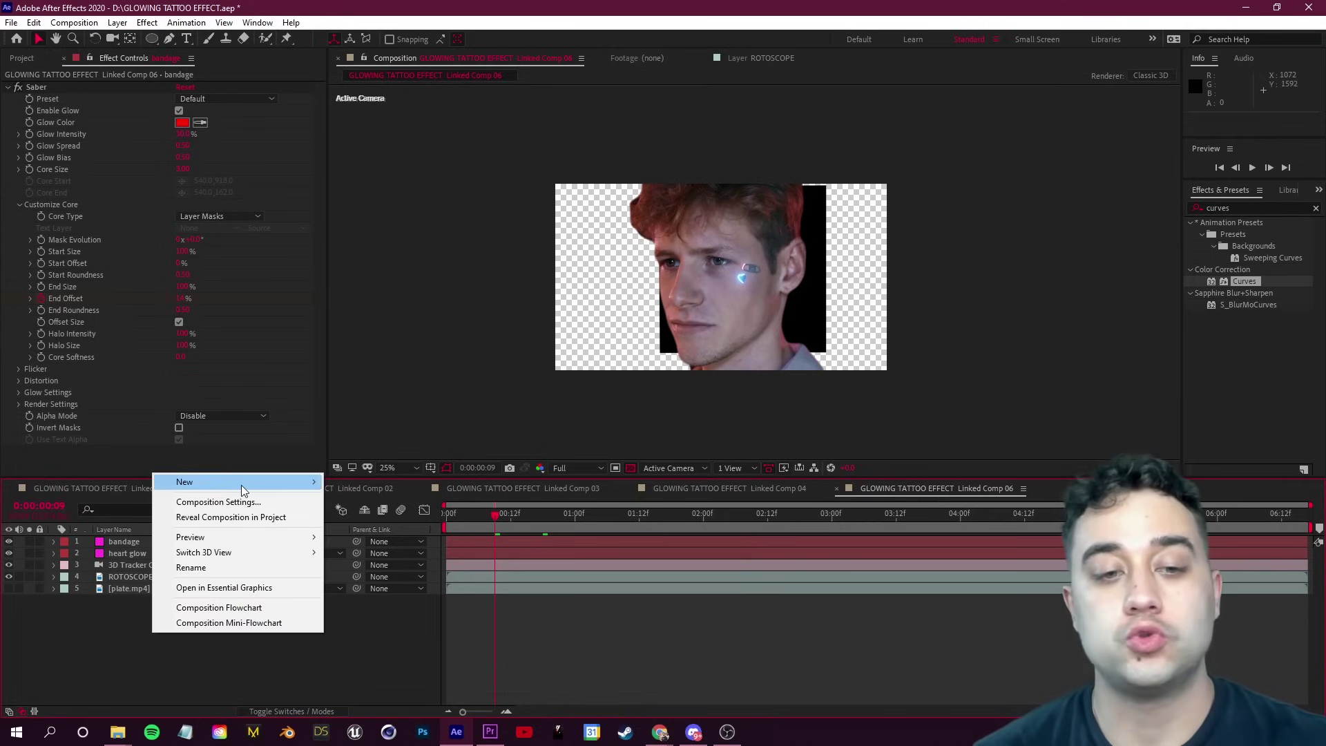
mouse_move(246, 488)
click(383, 518)
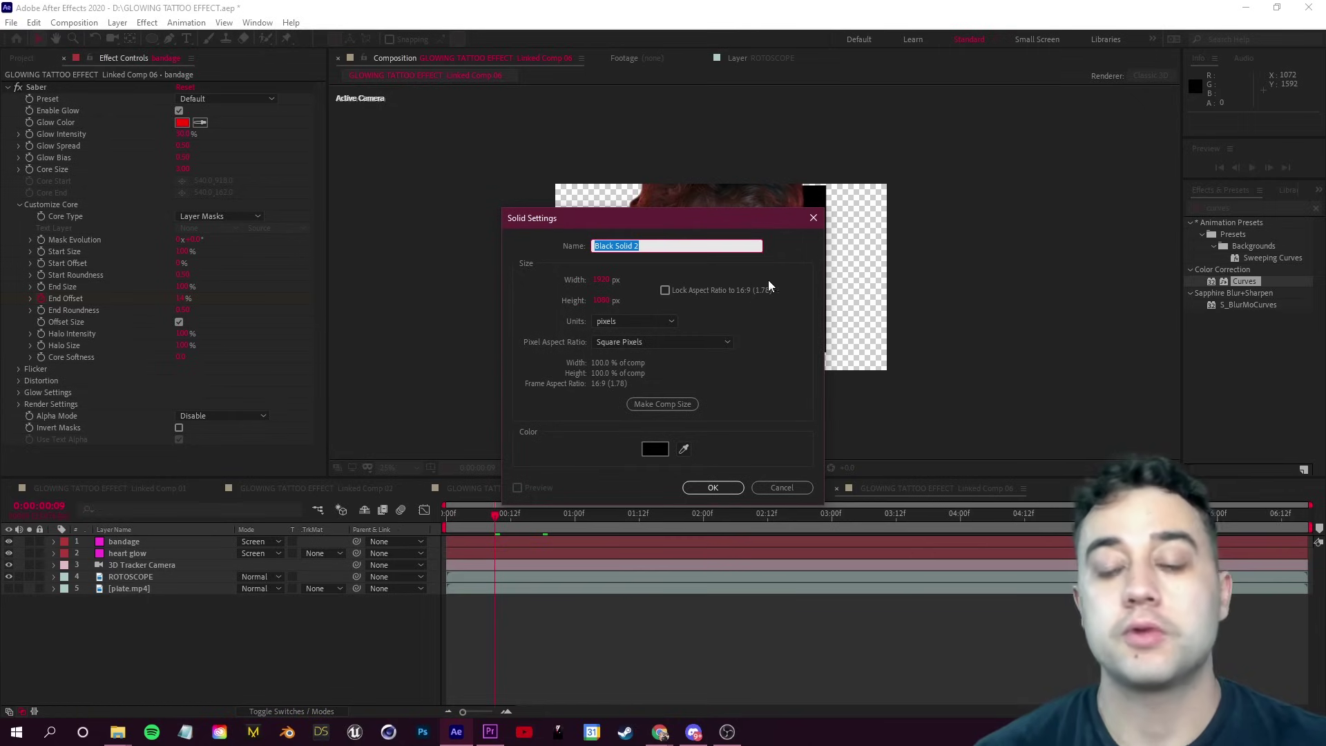
click(711, 488)
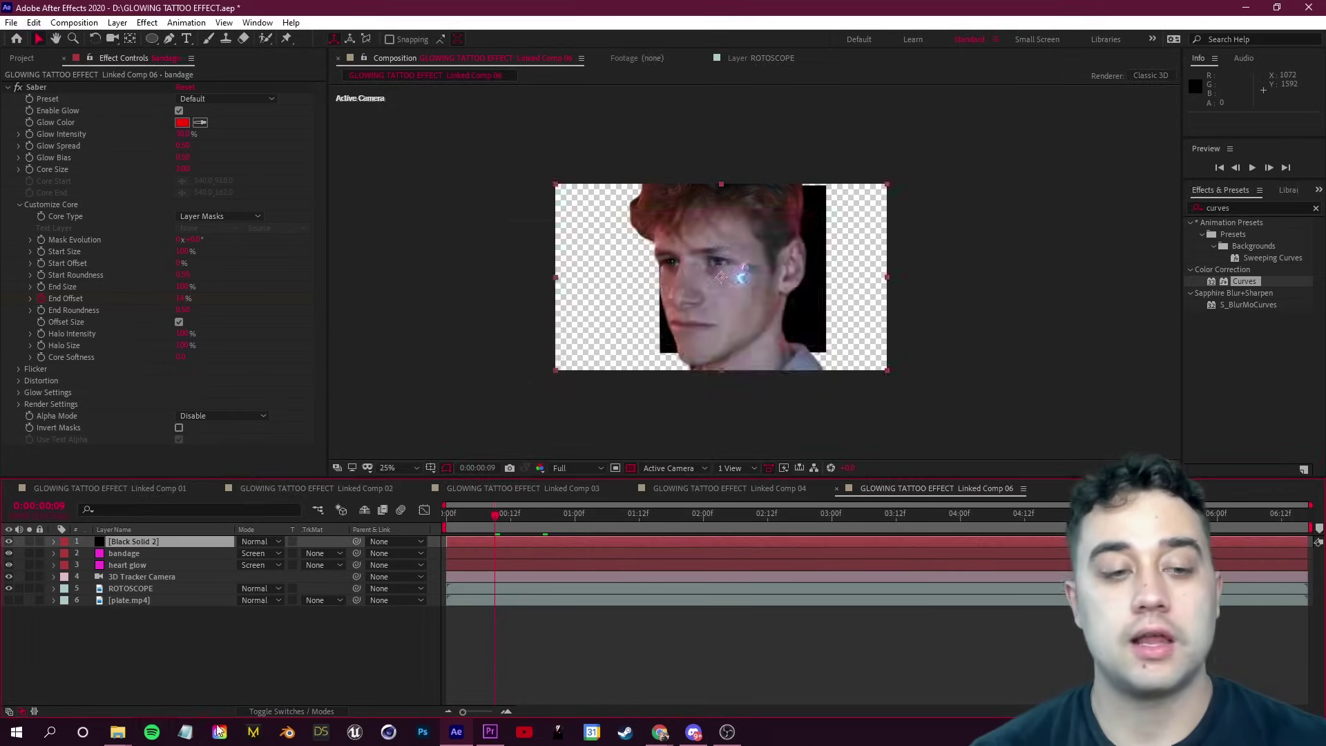
drag(142, 540, 172, 616)
- Create a red solid with color FF0000 directly above the black solid
right_click(144, 653)
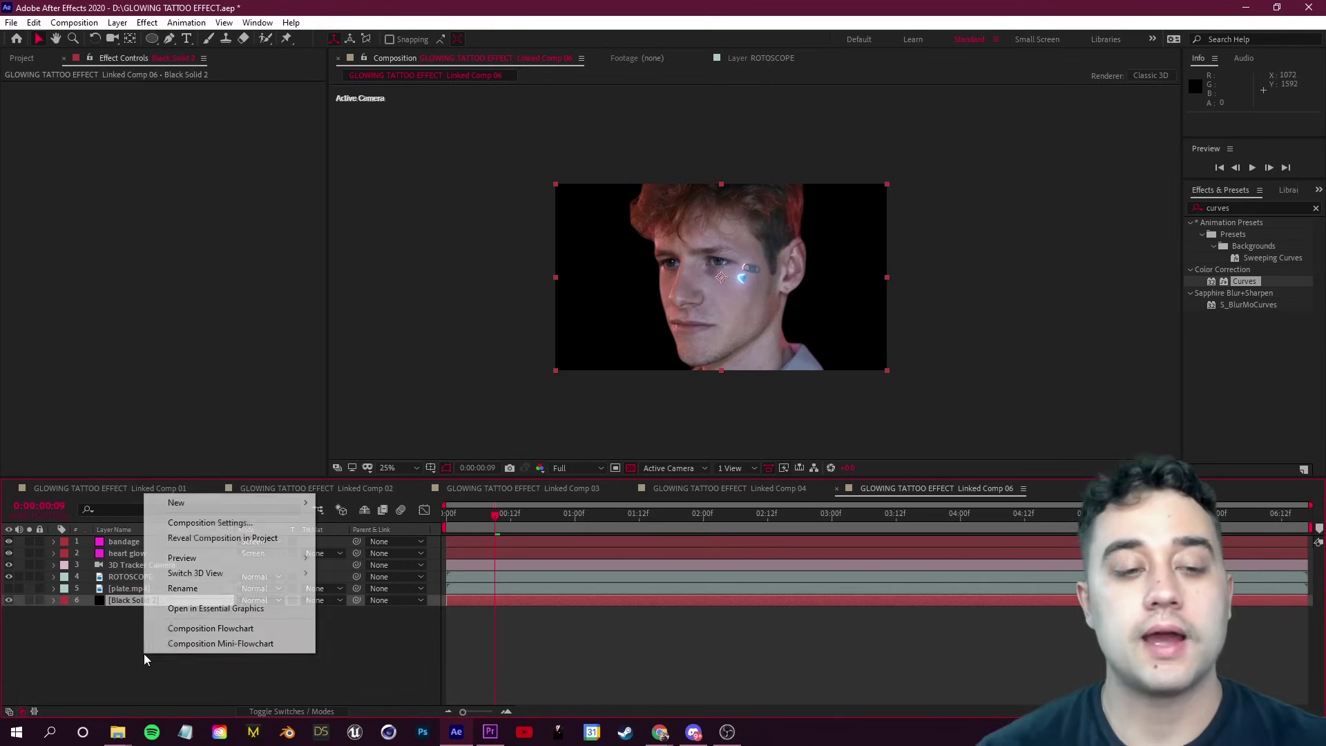
mouse_move(172, 511)
click(359, 539)
click(654, 449)
text(FF0000)
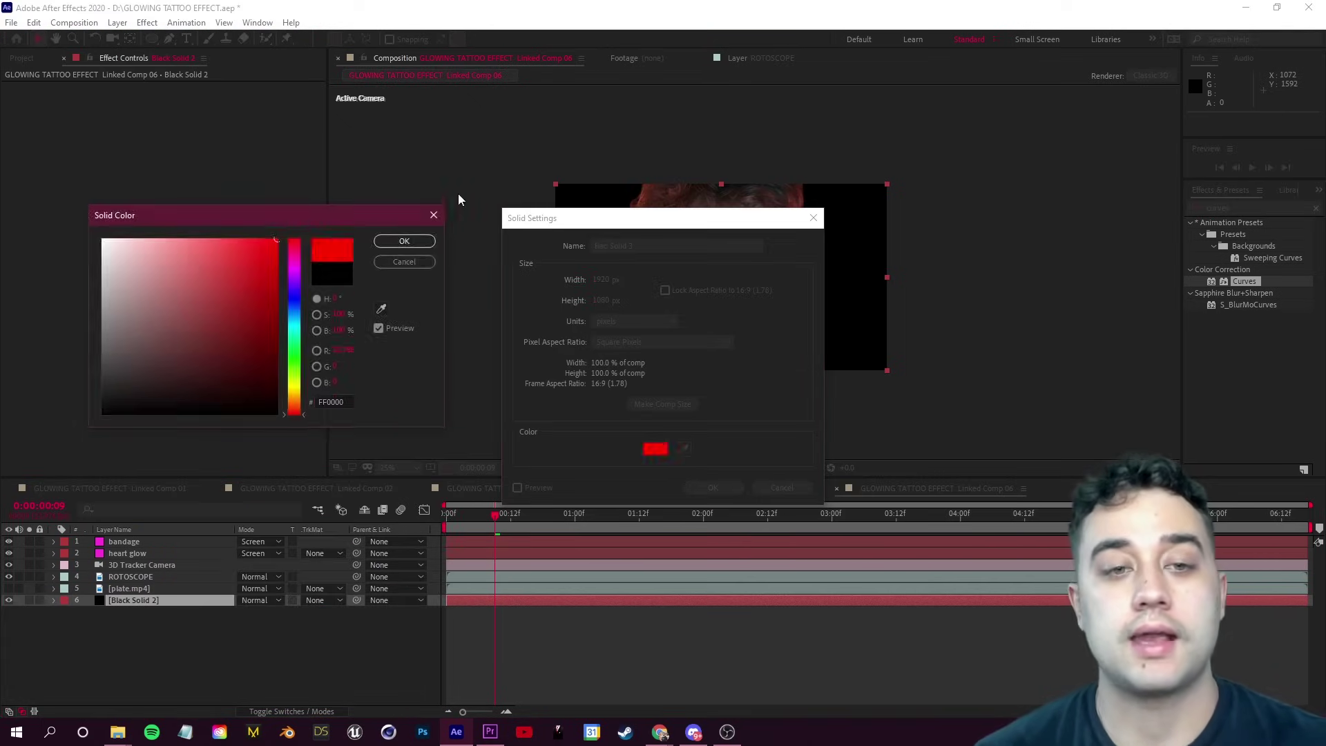
click(409, 245)
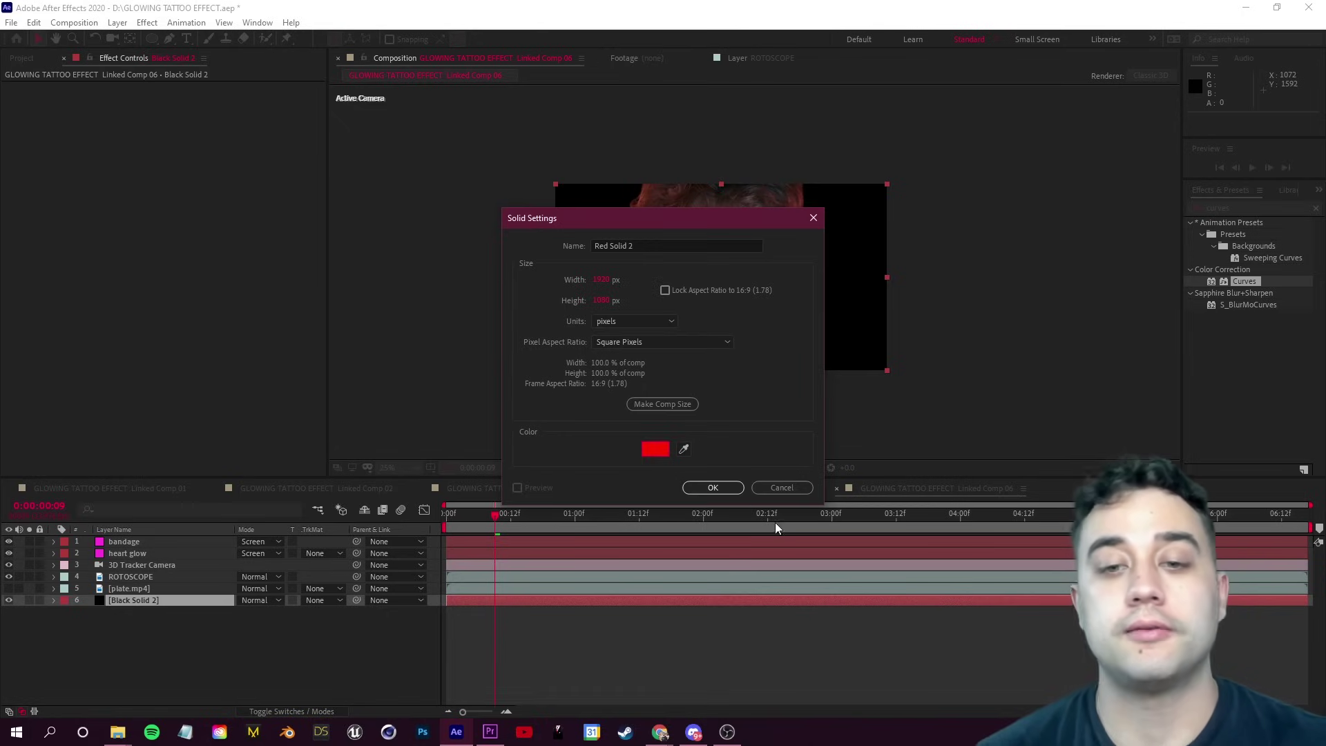
click(711, 487)
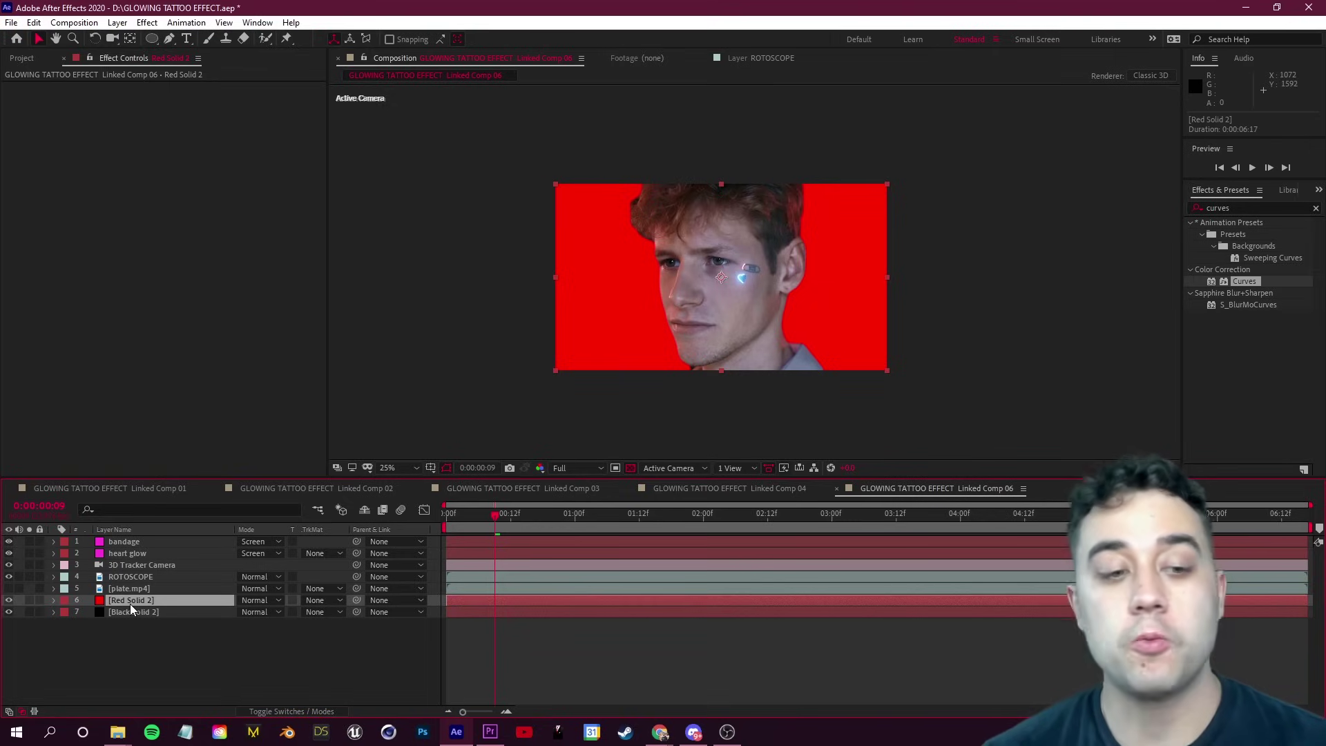
- Draw a large elliptical mask around the man's head on the red solid and reveal its mask properties
click(152, 39)
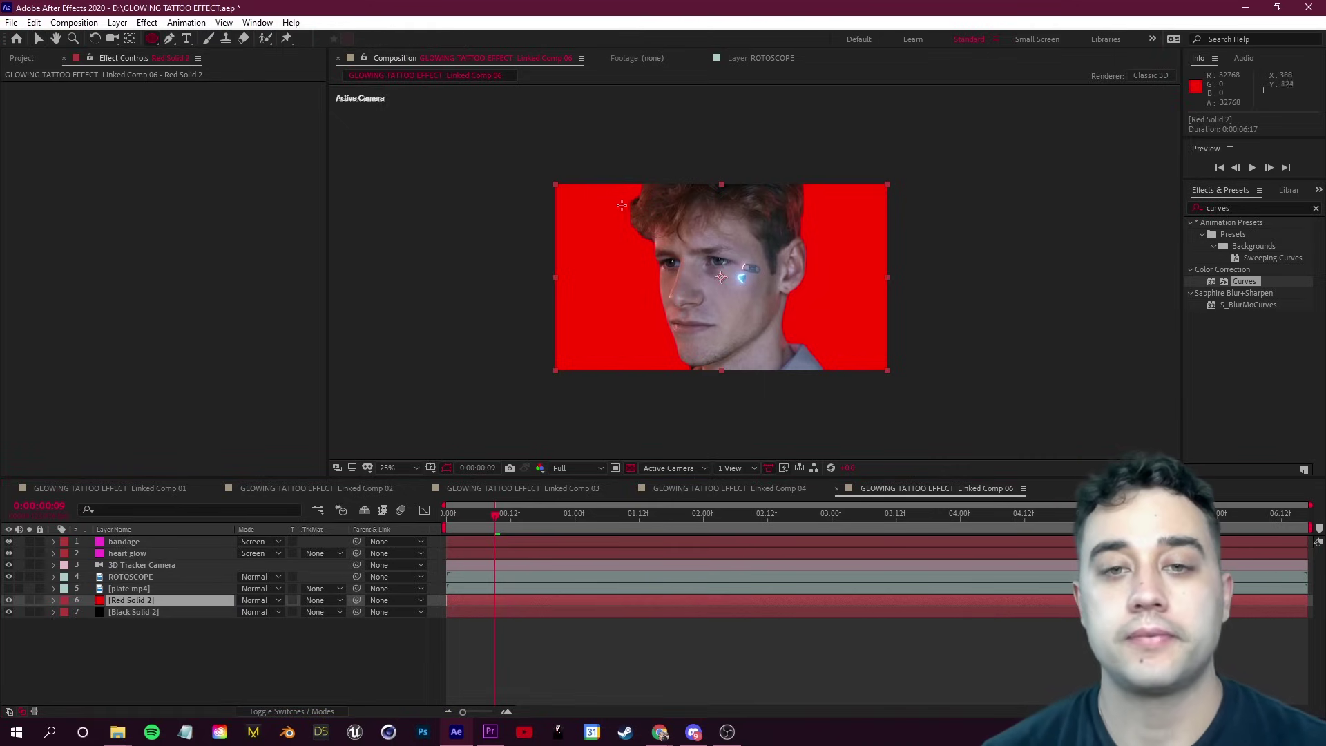
mouse_move(601, 192)
mouse_down()
mouse_move(750, 318)
mouse_move(822, 360)
mouse_move(844, 353)
mouse_up()
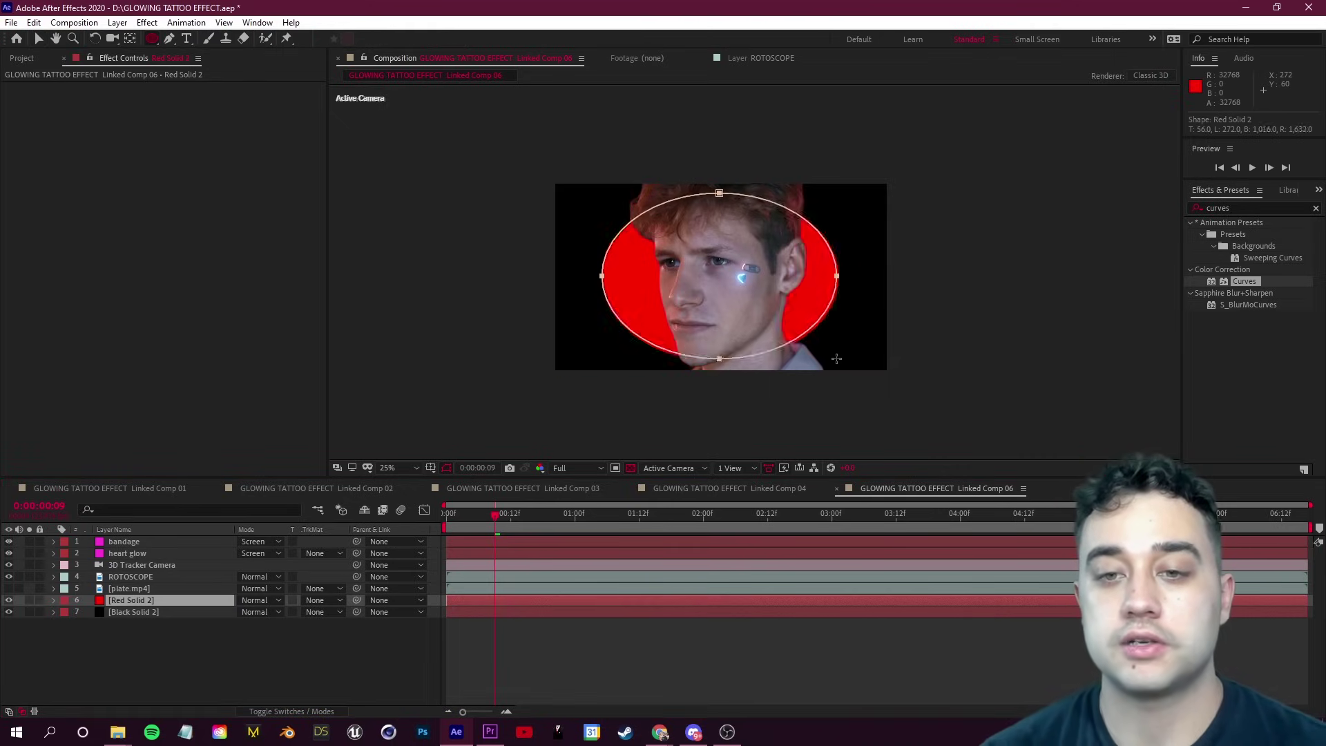
key(m)
key(m)
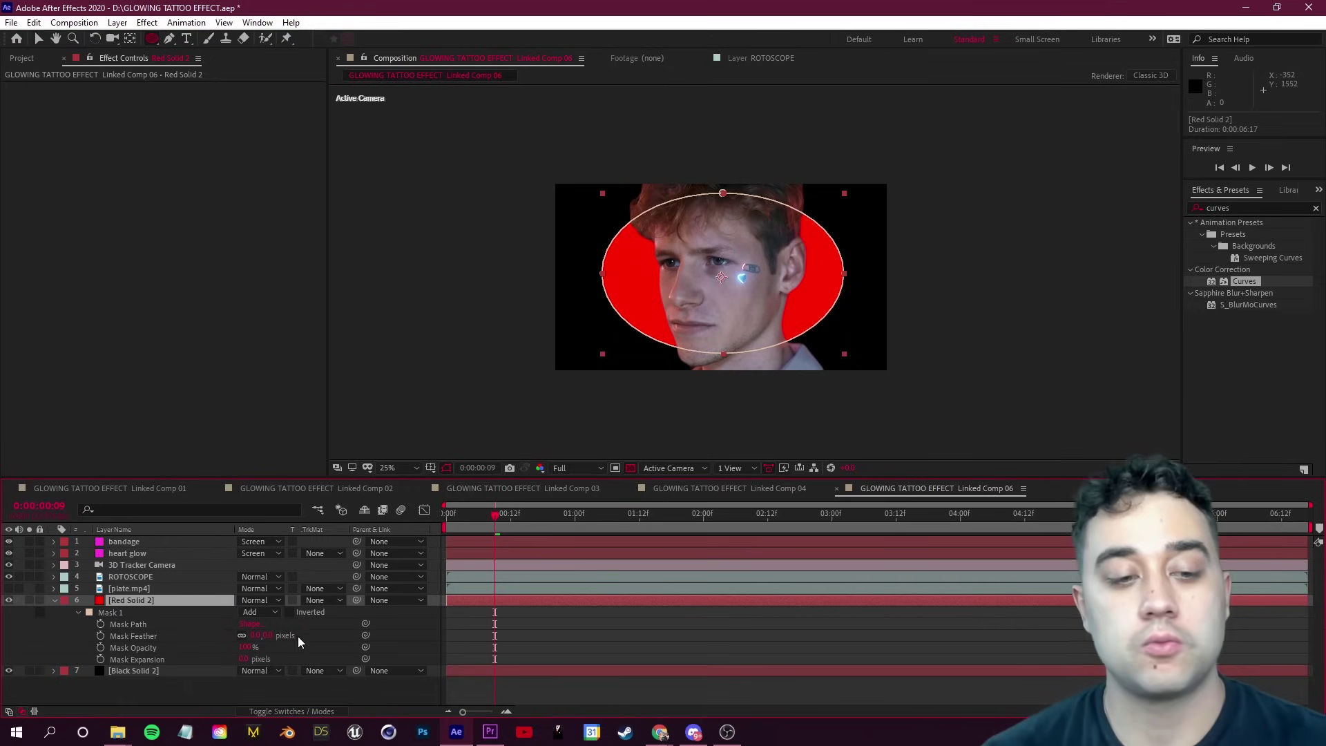
- Soften the red solid's mask with a feather of 301 pixels and an expansion of 232 pixels
drag(265, 636, 374, 638)
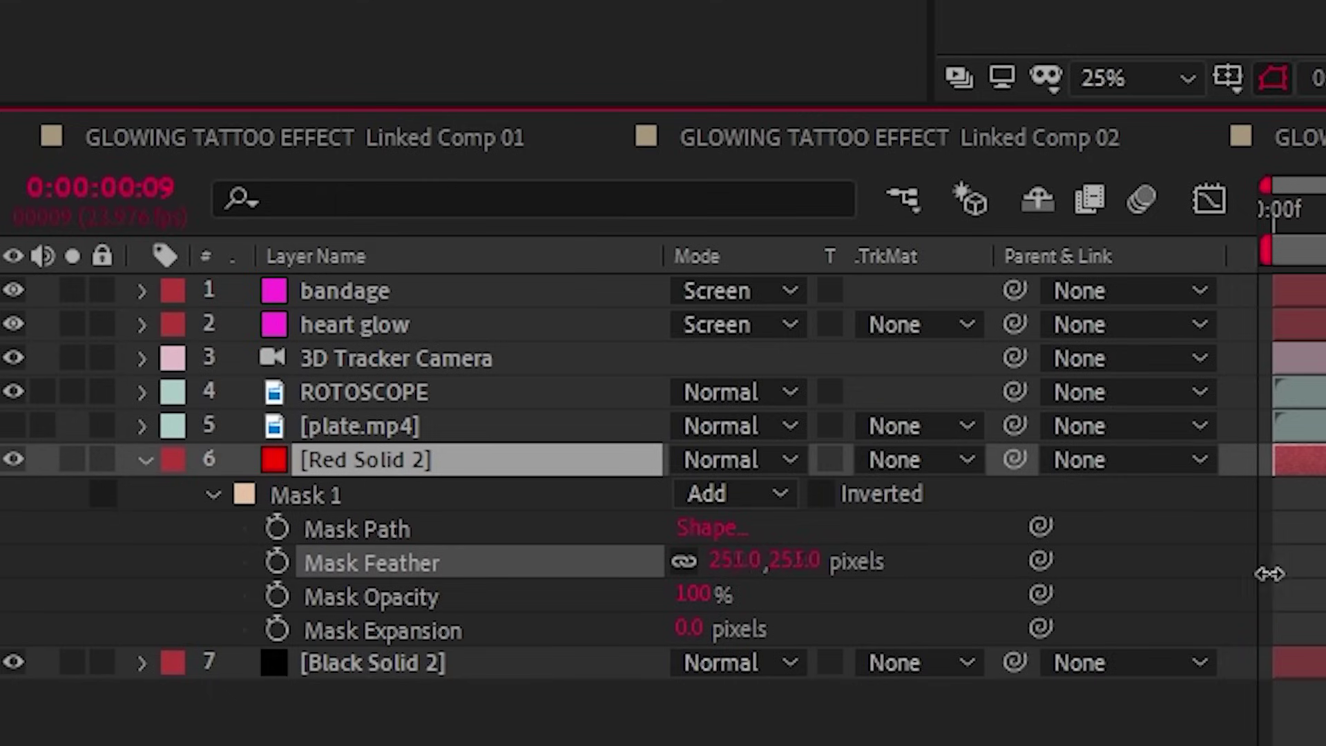
drag(1269, 573, 1323, 573)
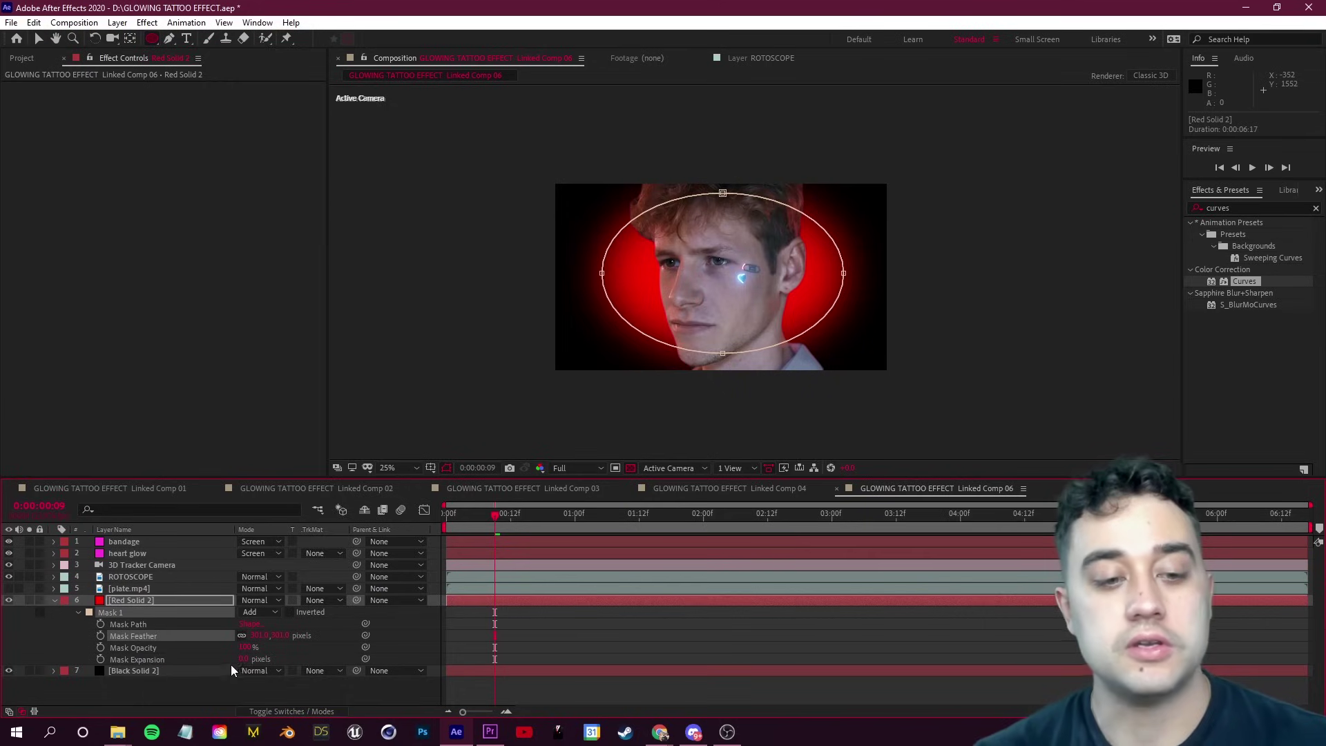
click(268, 659)
drag(269, 659, 339, 655)
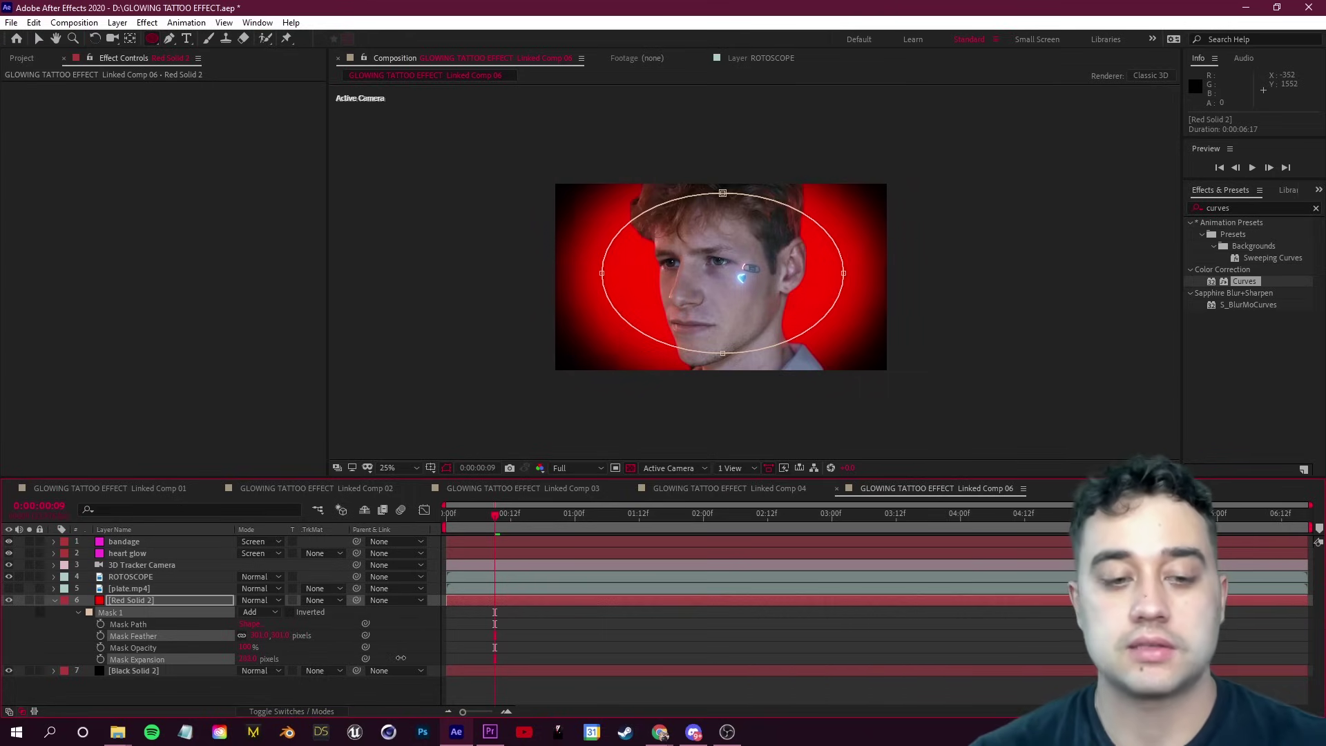
click(400, 658)
key(space)
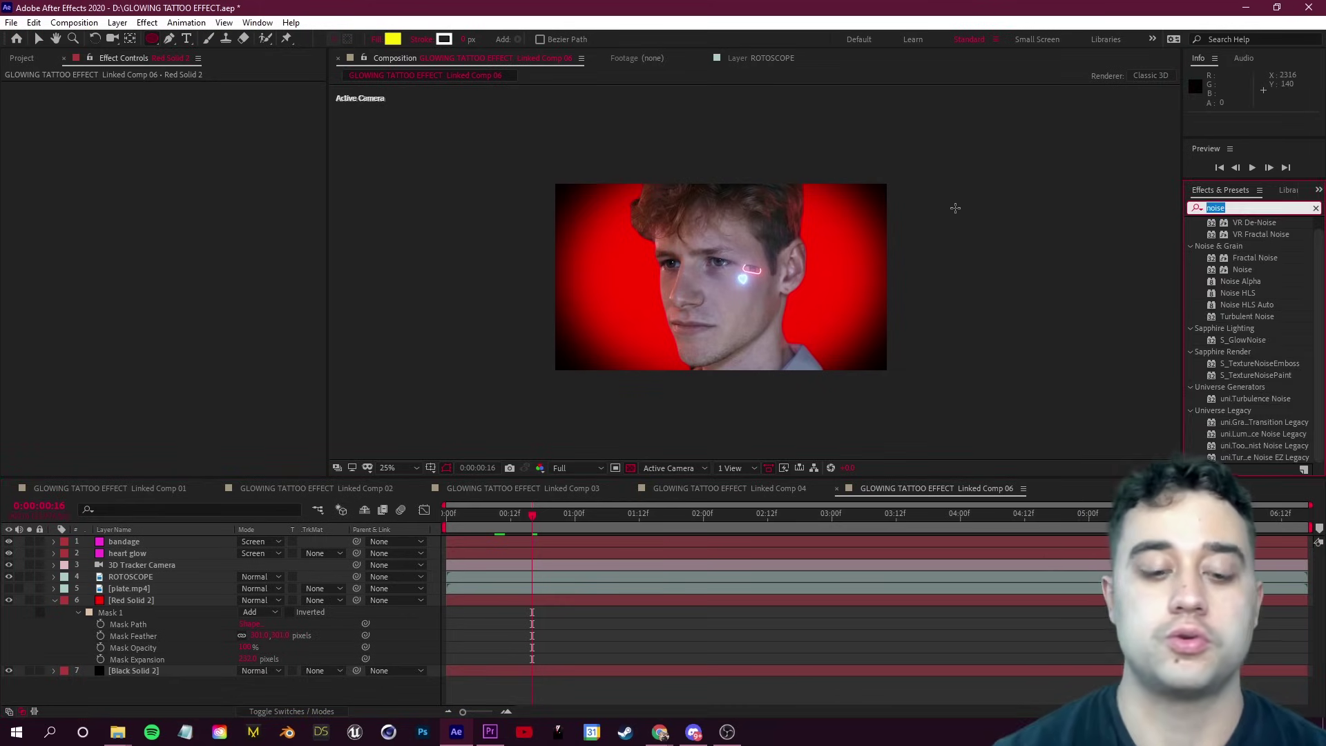
- Duplicate the ROTOSCOPE layer, rename the copy "black and white", and apply the Black & White effect to it
text(black)
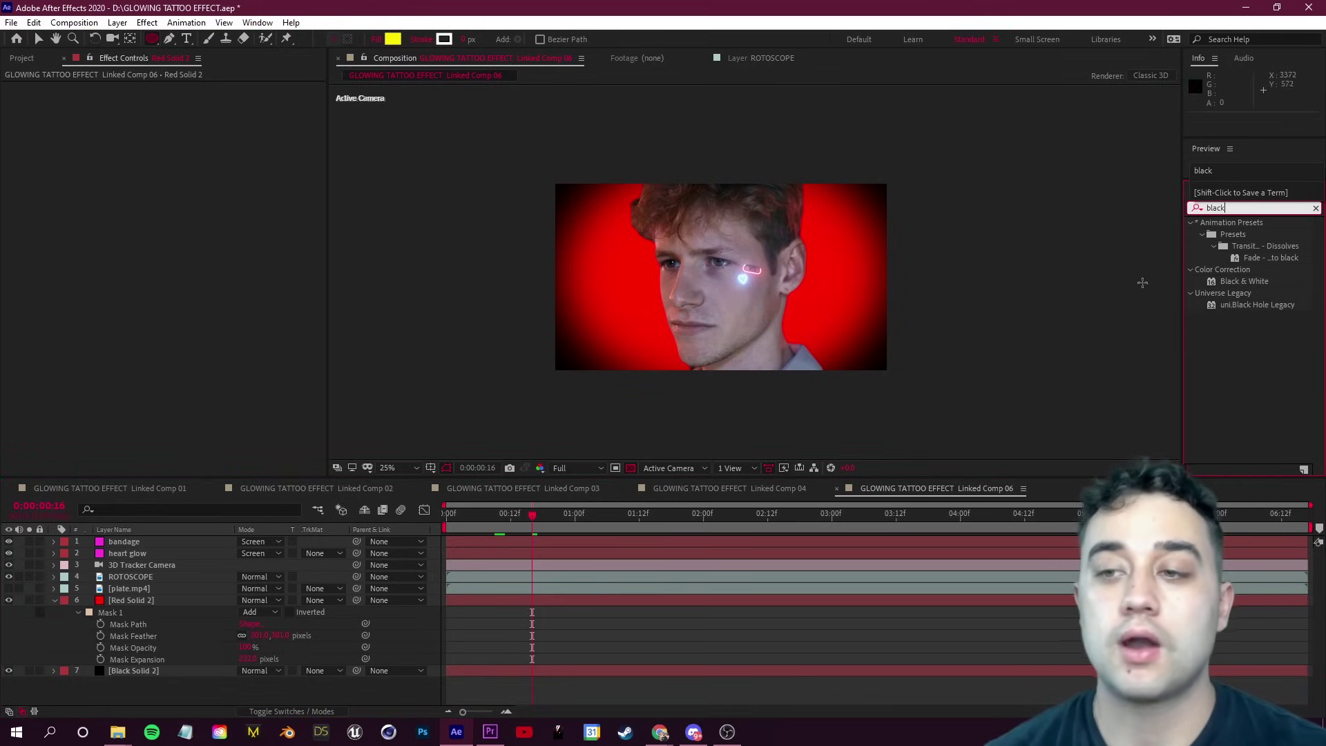
click(1245, 282)
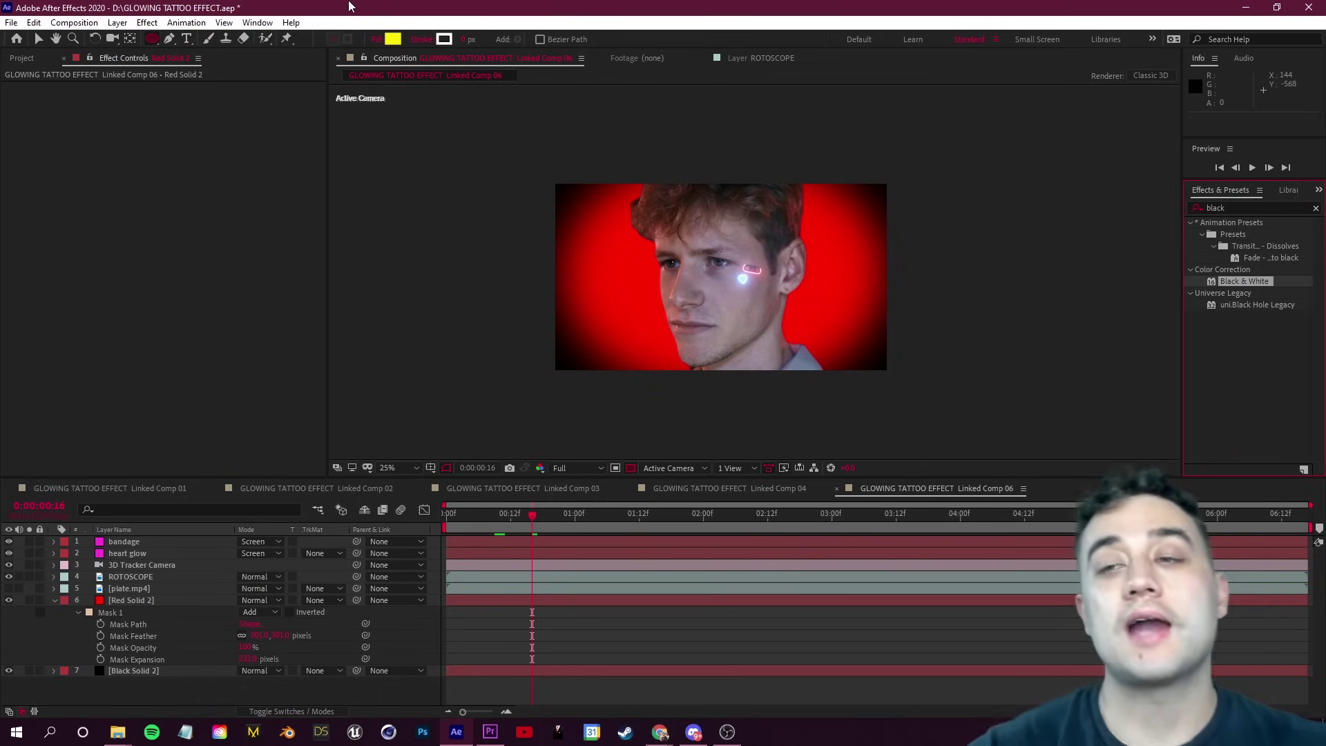
click(143, 577)
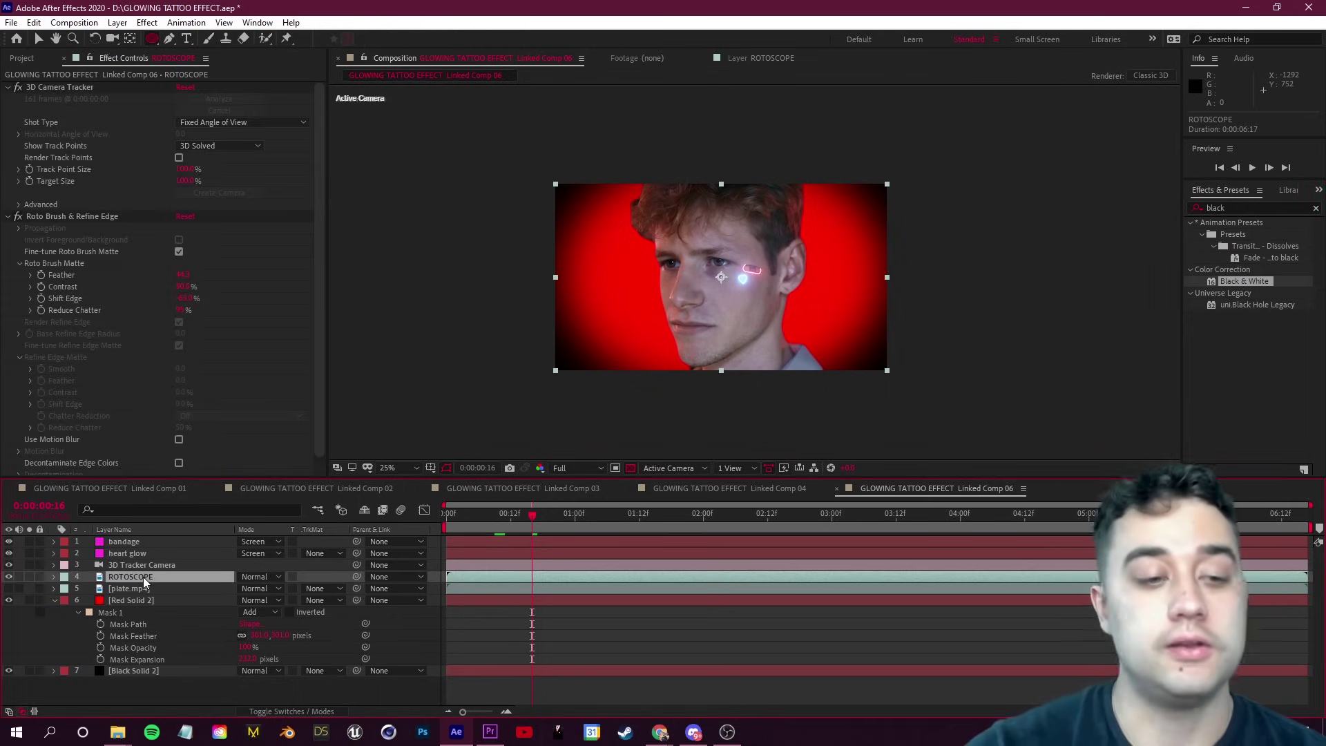
key(ctrl+d)
right_click(143, 577)
click(201, 554)
text(black and white)
key(Return)
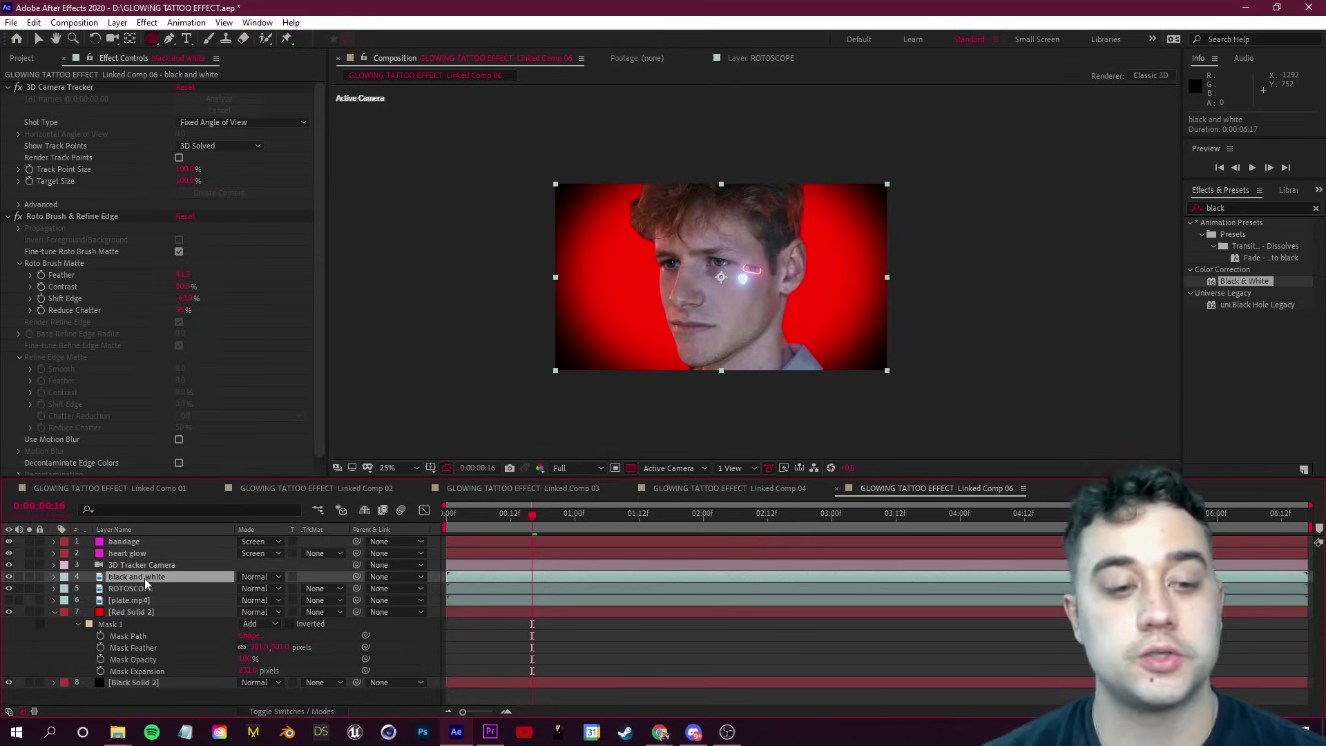
drag(1246, 285, 127, 578)
- Add the Noise effect to the black and white layer, raise its amount, and turn off color noise
key(ctrl+5)
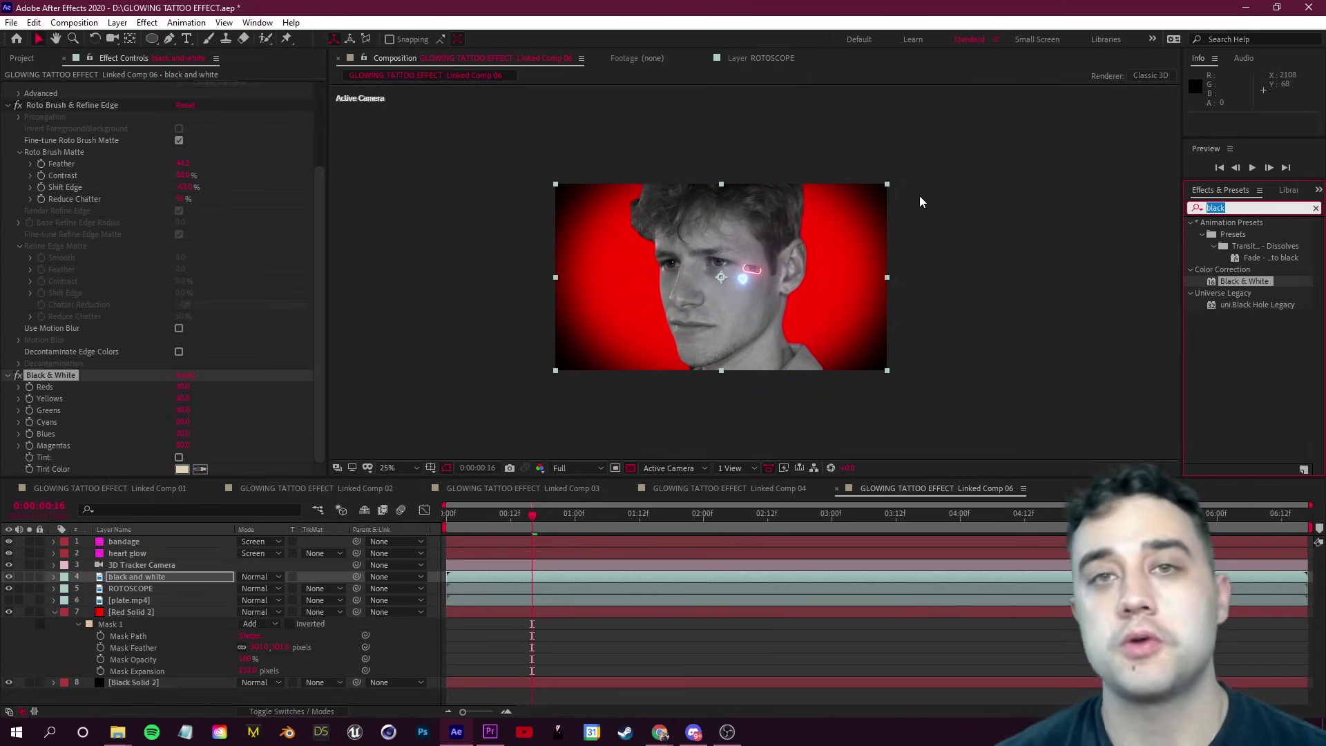
text(noise)
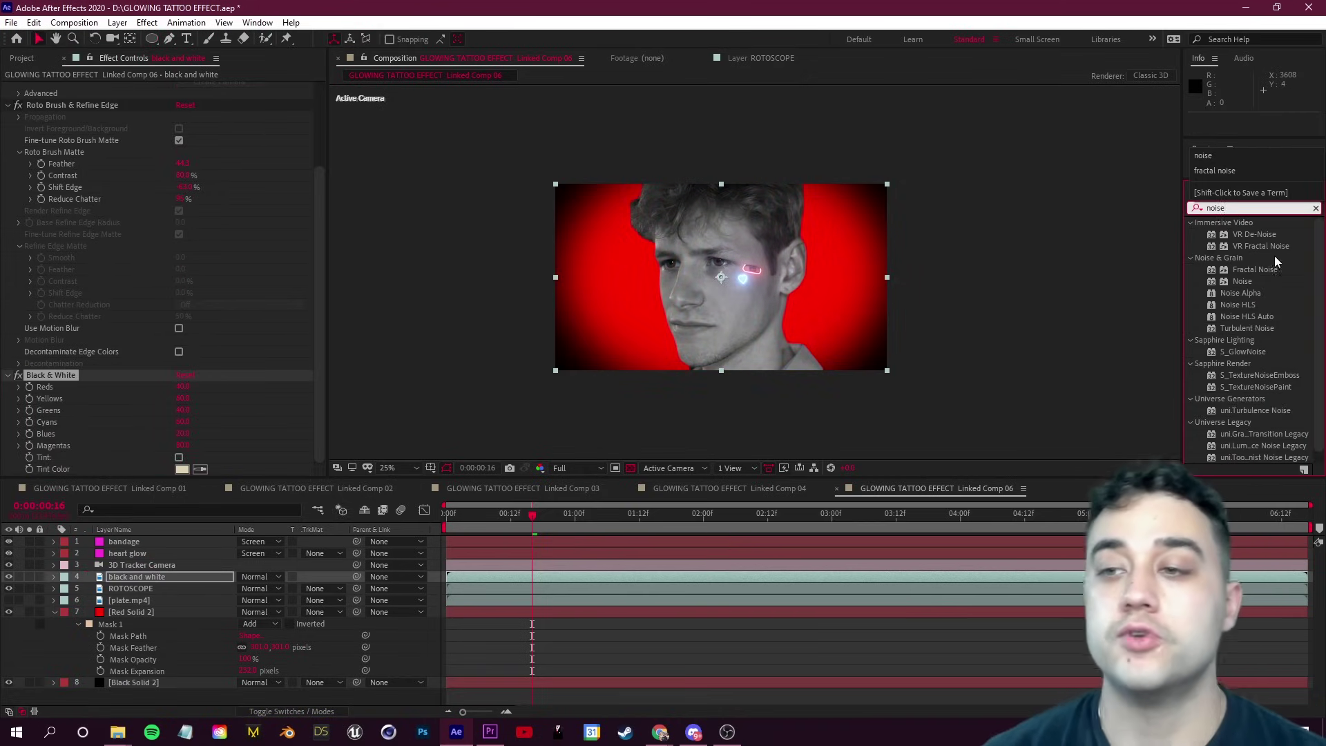
drag(1241, 283, 152, 577)
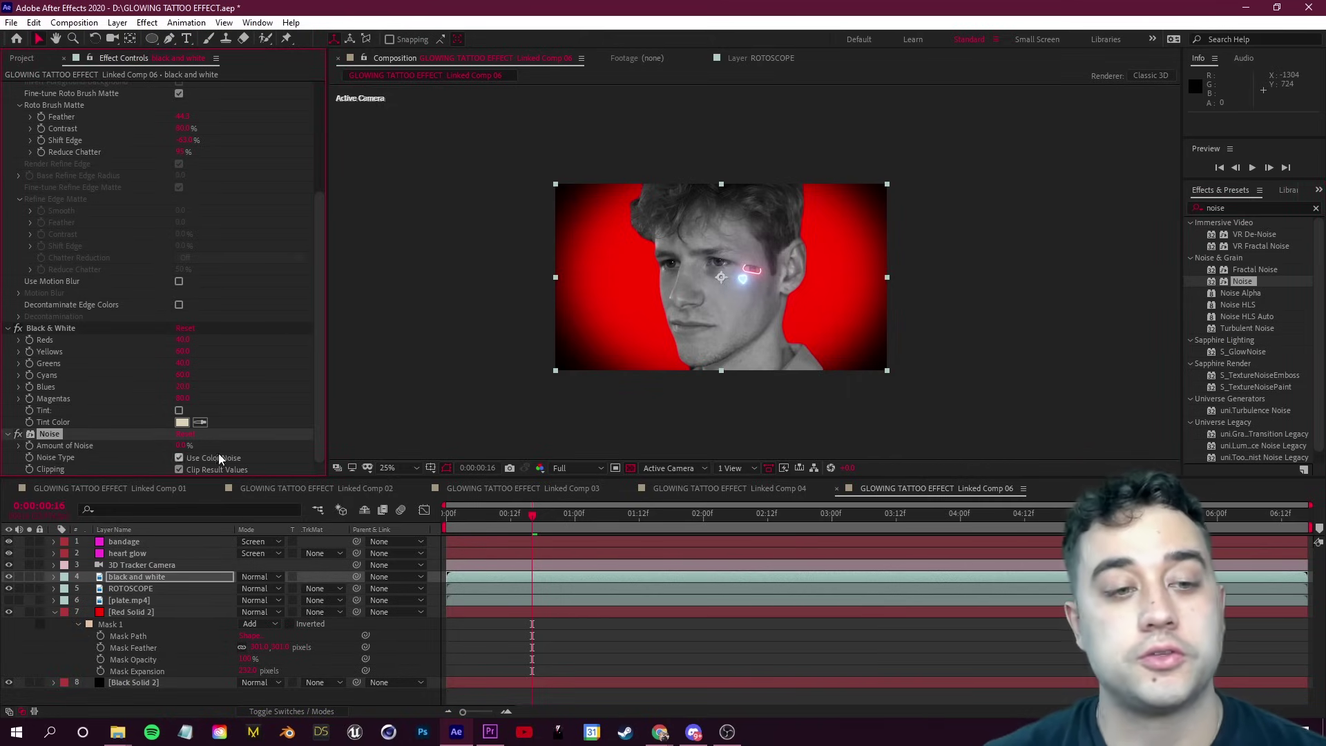
click(180, 470)
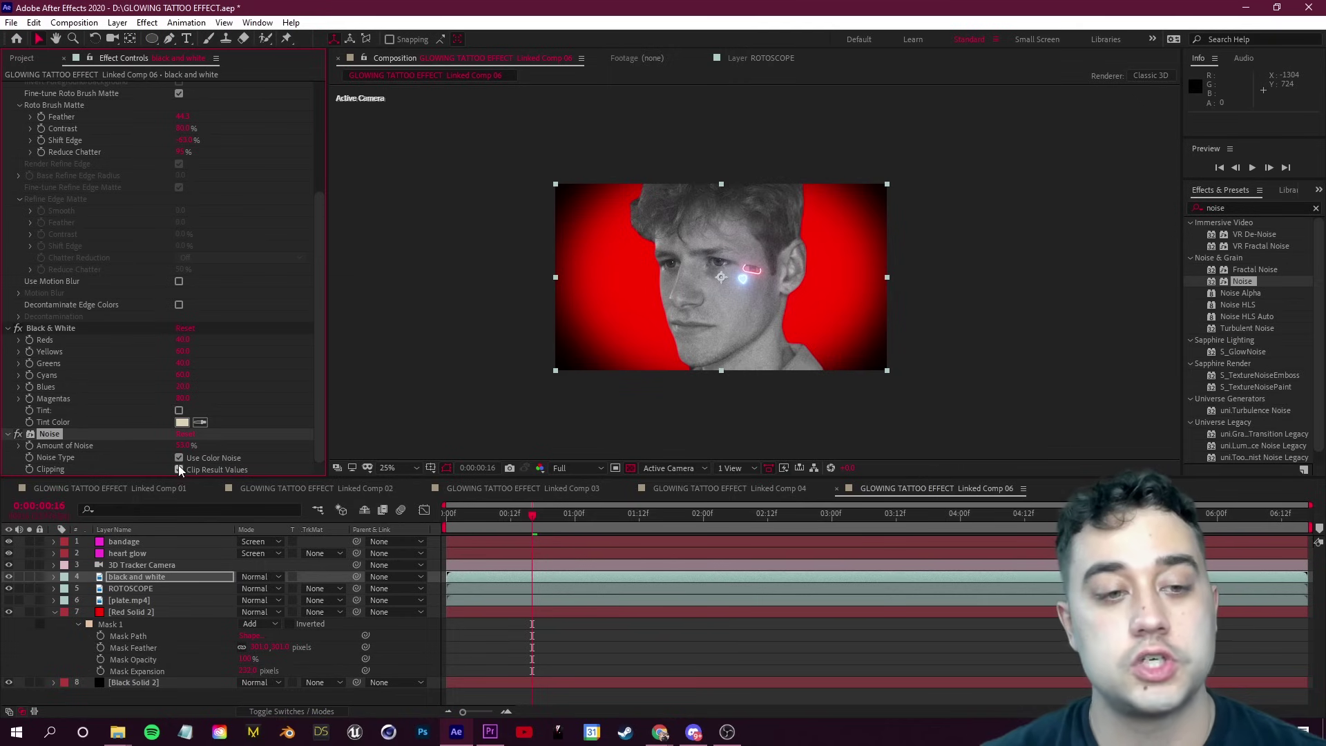
key(period)
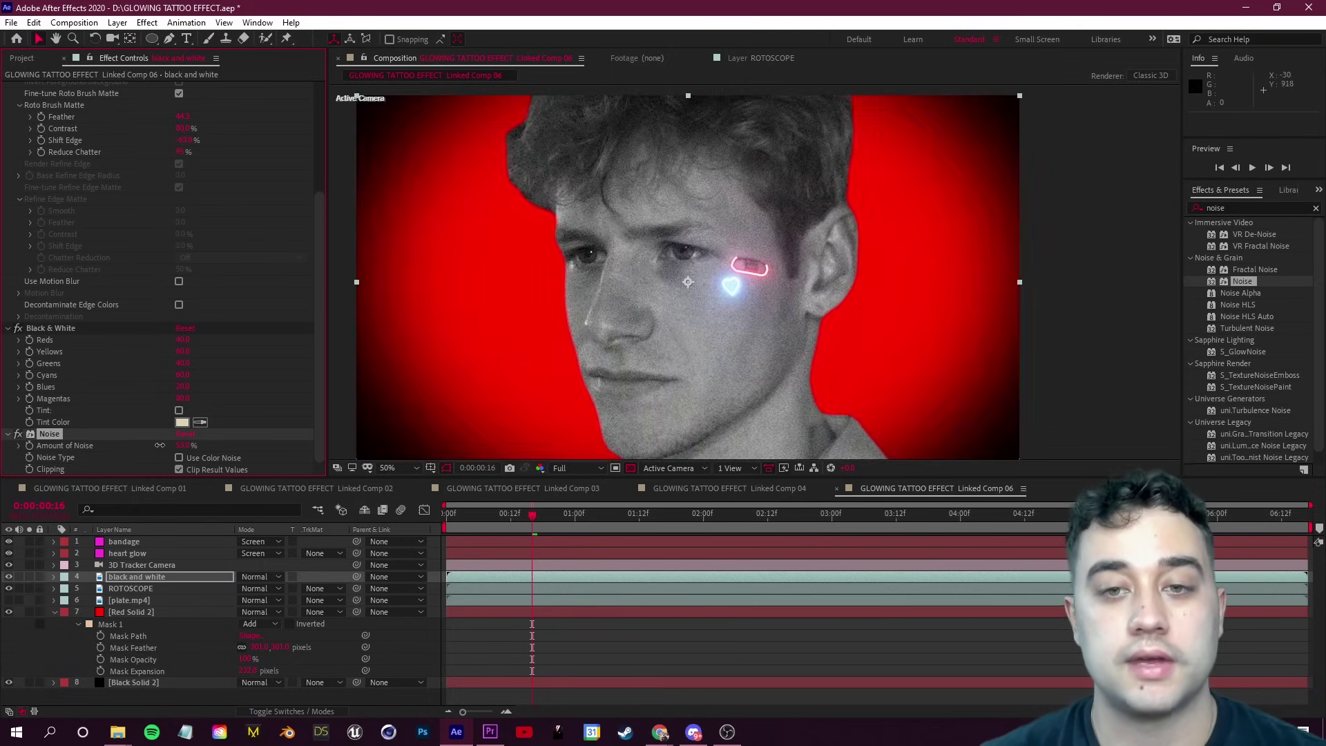
key(comma)
- Add Curves to the black and white layer and shape an S-curve that deepens the shadows and lifts the highlights
key(ctrl+5)
text(curves)
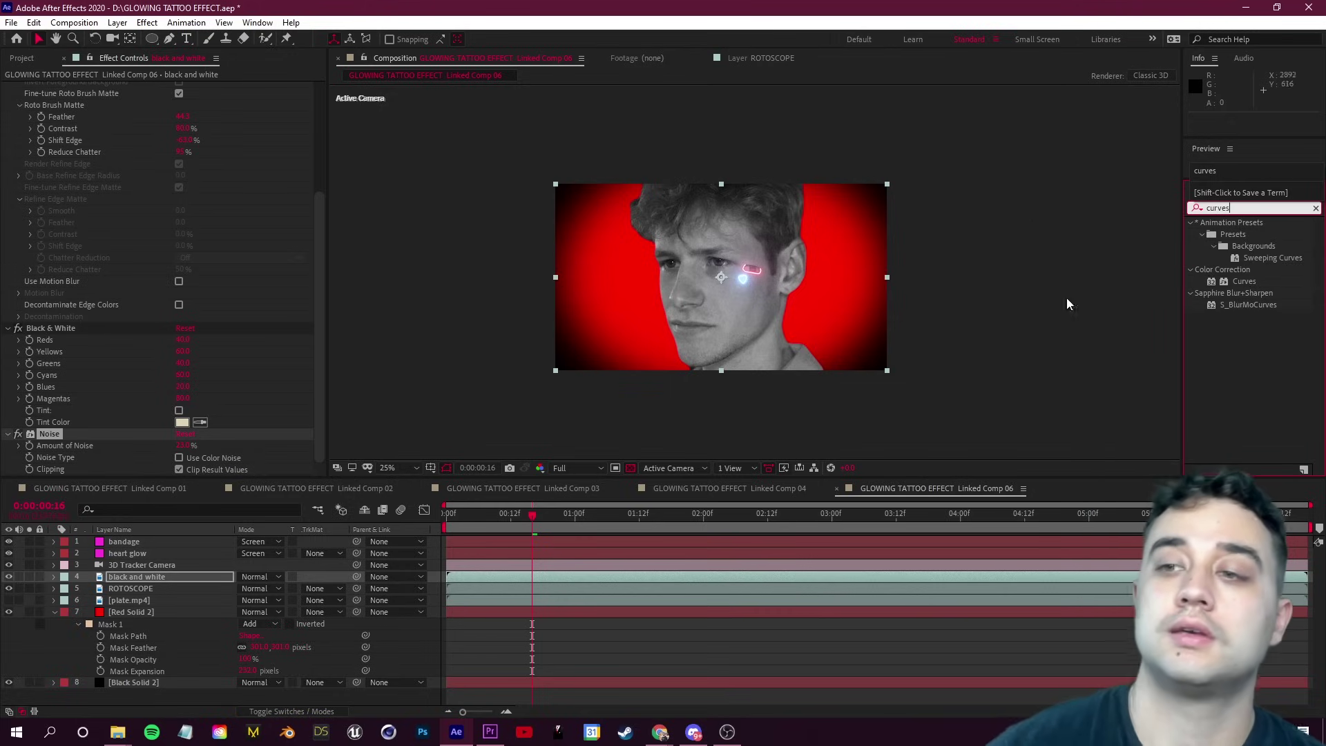
drag(1244, 281, 129, 579)
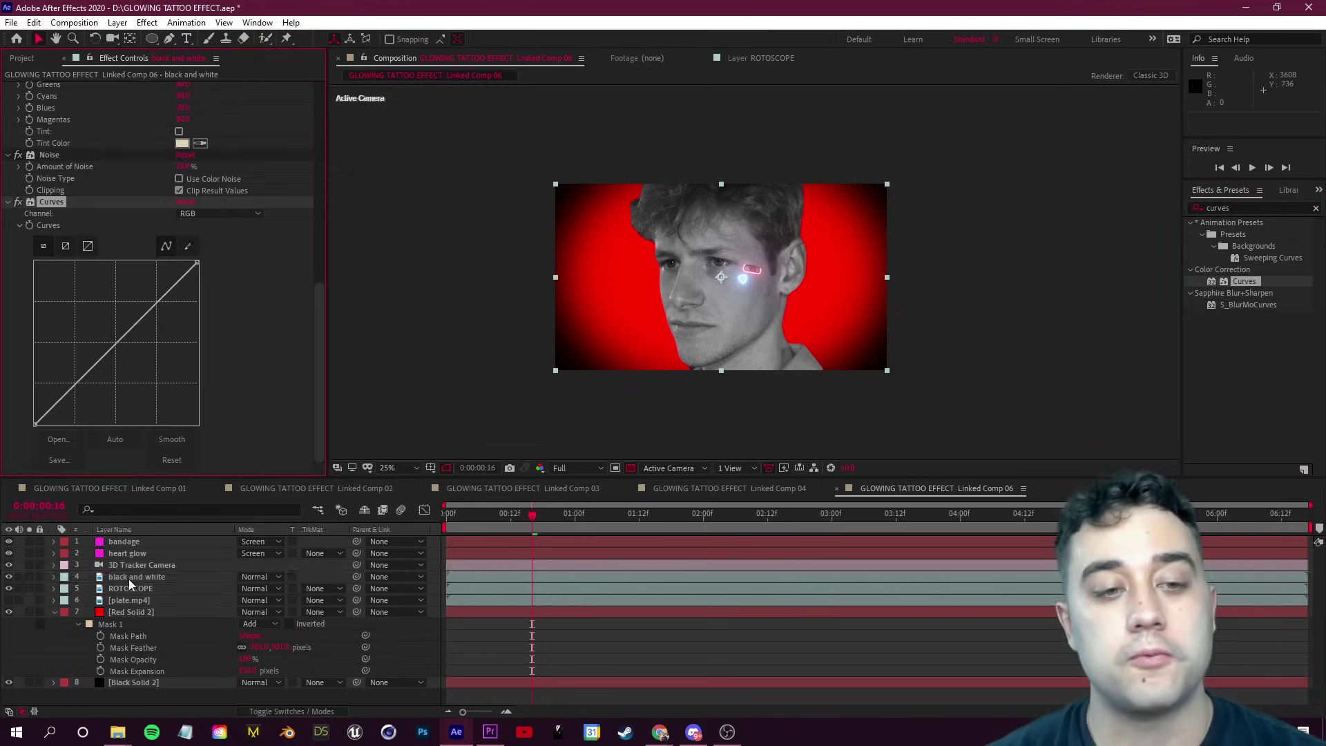
drag(88, 373, 87, 402)
drag(156, 328, 157, 319)
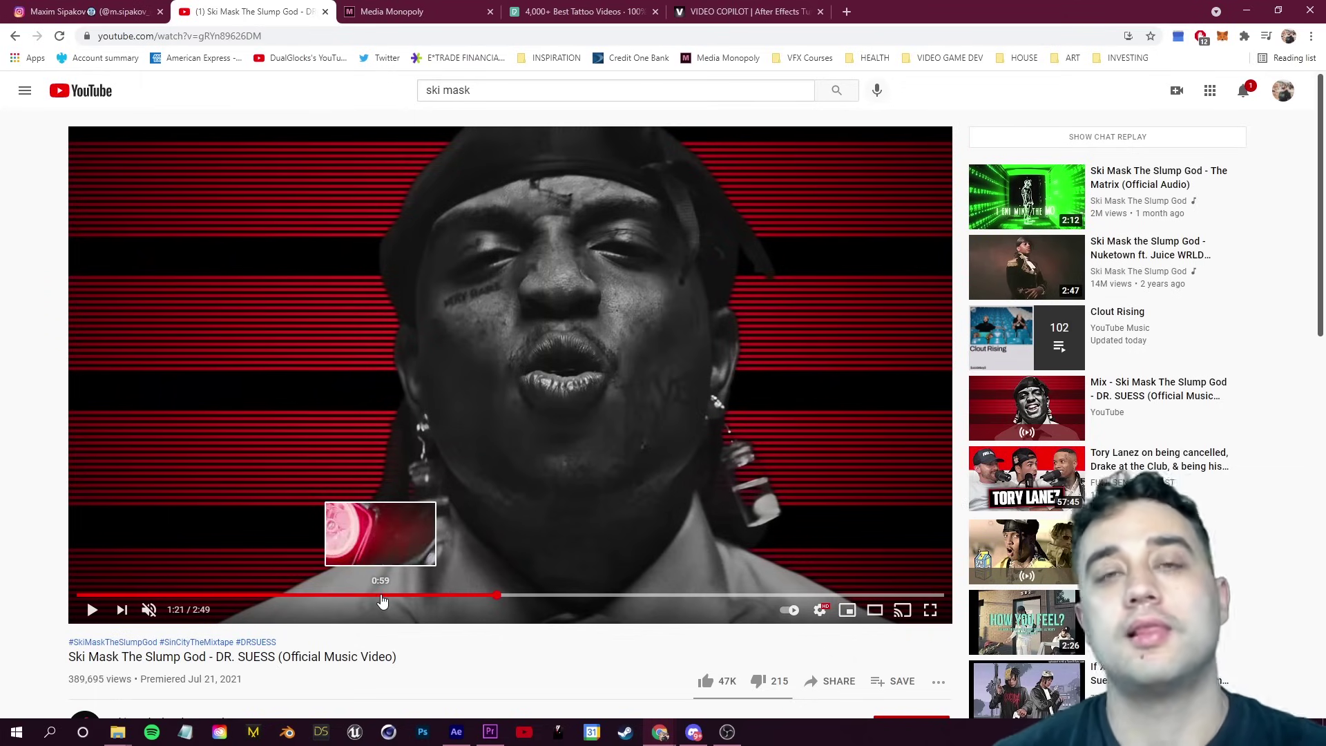
- Check the YouTube reference shot, and back in After Effects duplicate the ROTOSCOPE layer as "ONLY GLOW"
click(500, 595)
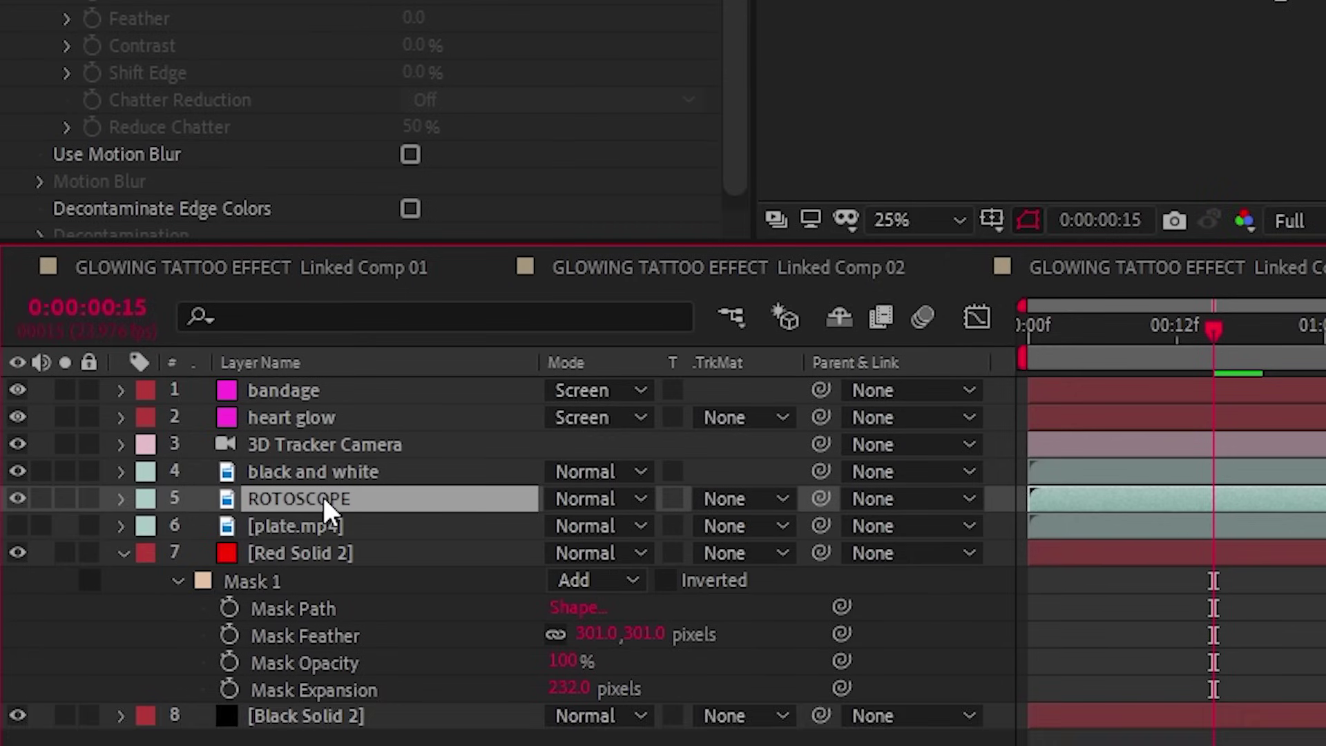
key(ctrl+d)
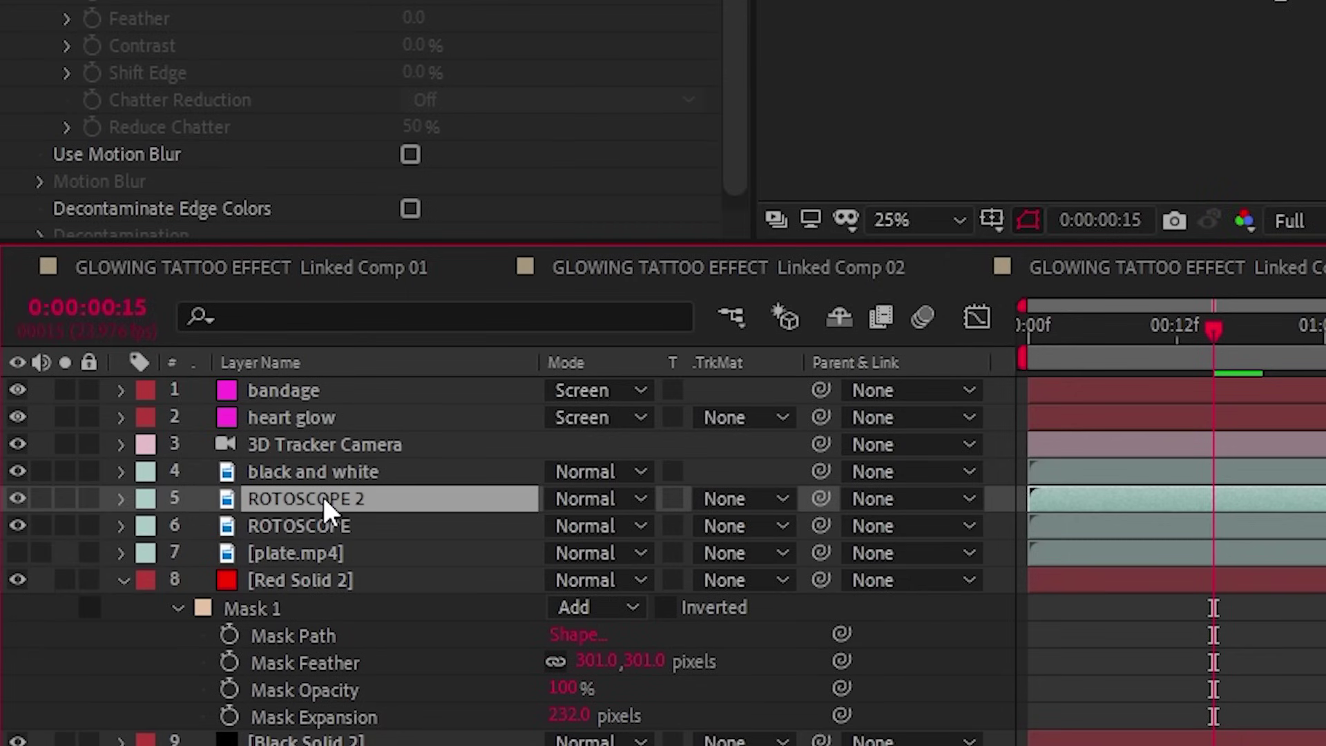
right_click(321, 494)
click(443, 435)
text(ONLY GLOW)
key(Return)
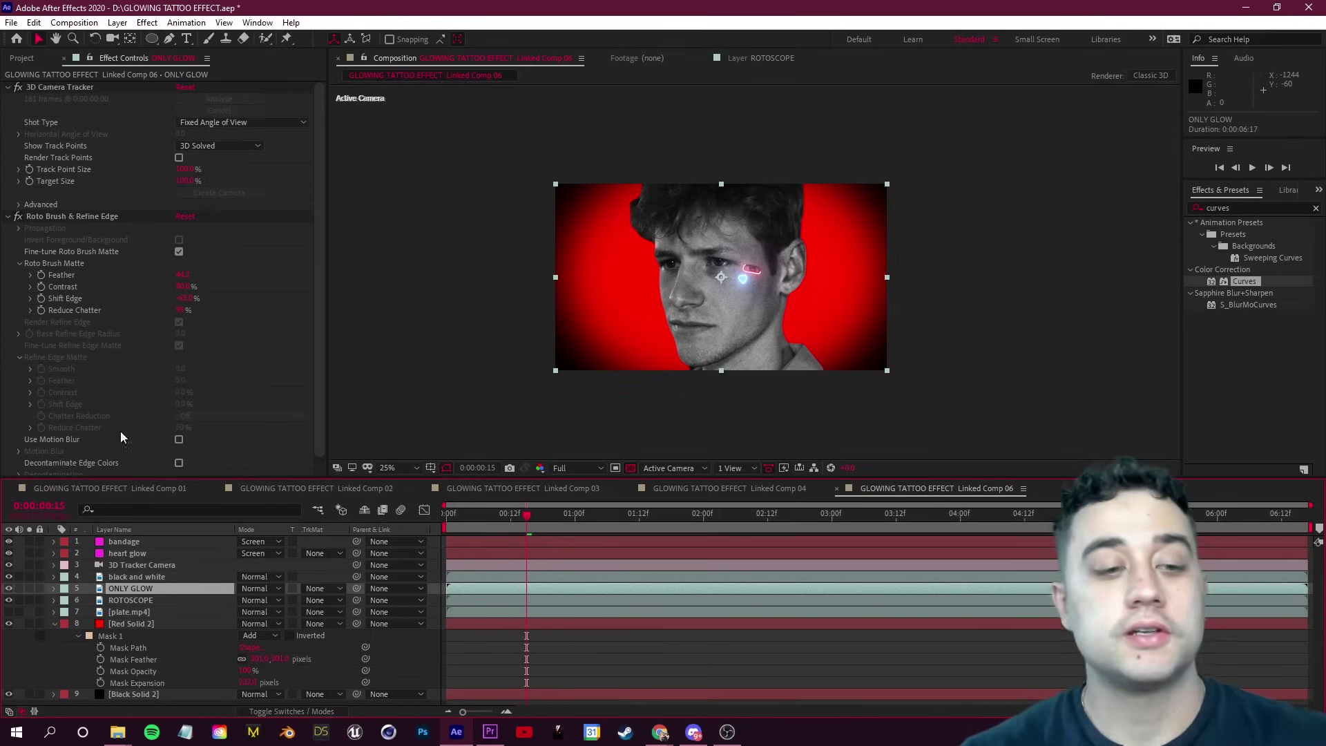
- Hide the black and white layer and darken the ONLY GLOW layer to a near-black silhouette with a Curves effect
click(4, 576)
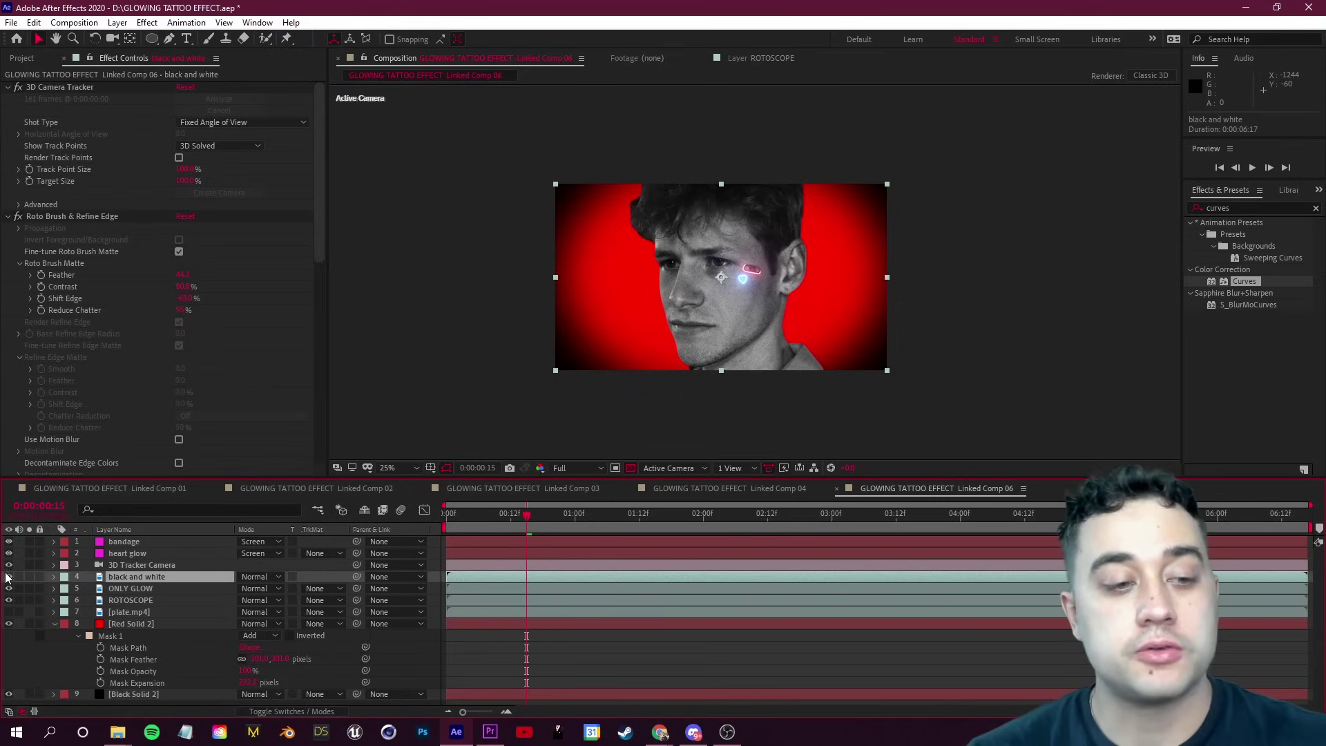
click(9, 579)
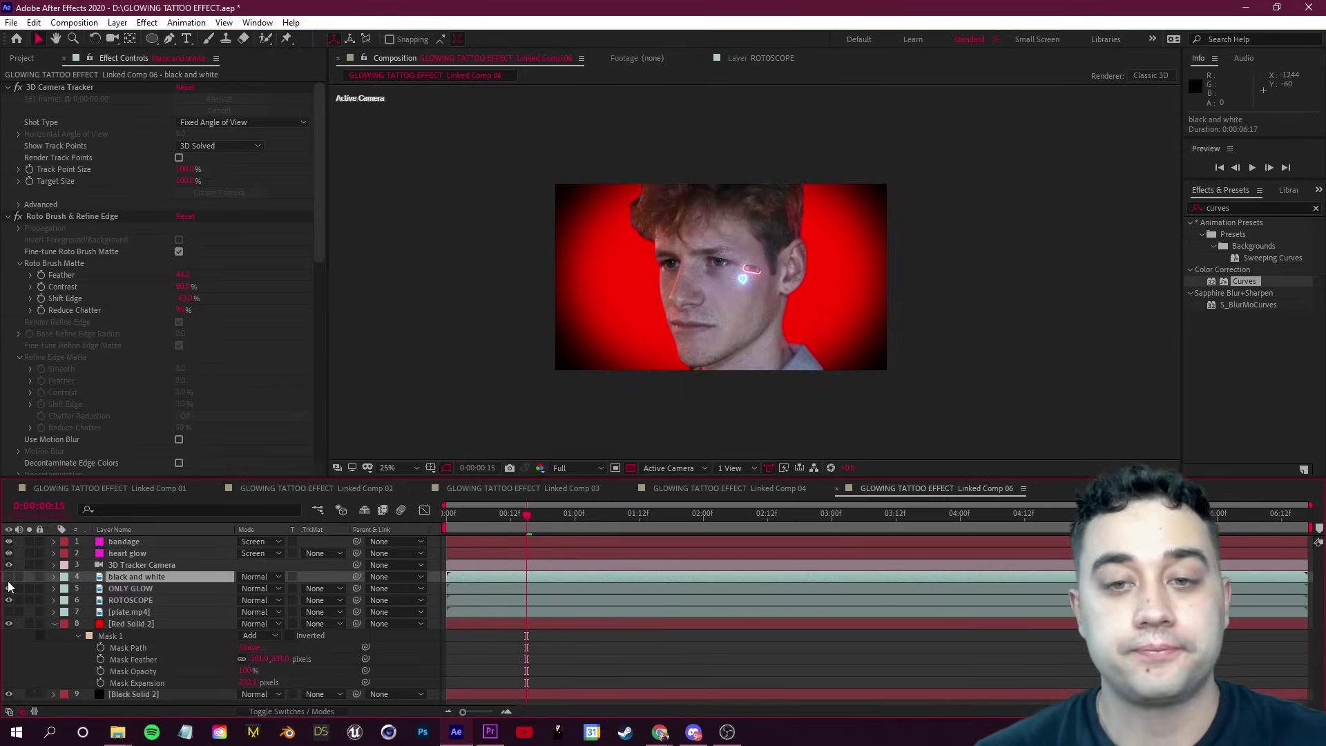
click(130, 589)
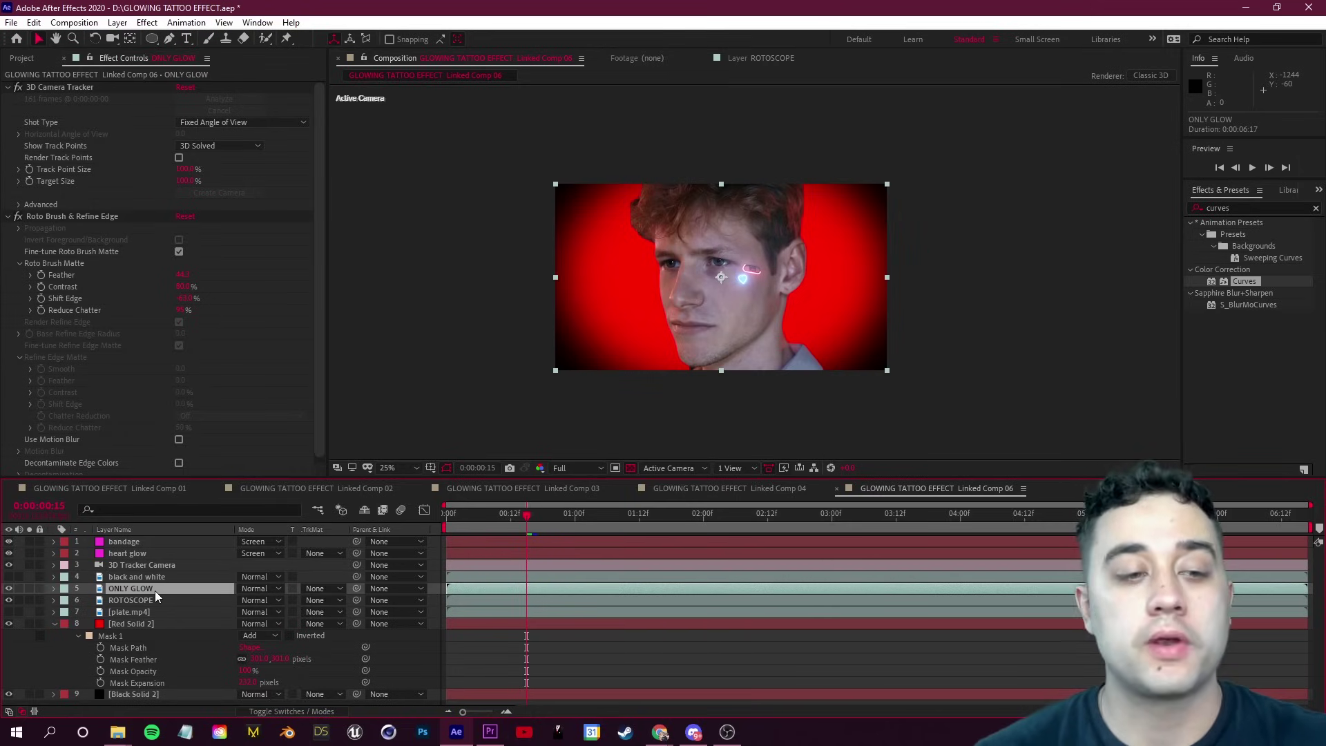
drag(1243, 287, 131, 588)
drag(87, 369, 89, 406)
drag(159, 332, 163, 358)
drag(93, 405, 90, 427)
key(period)
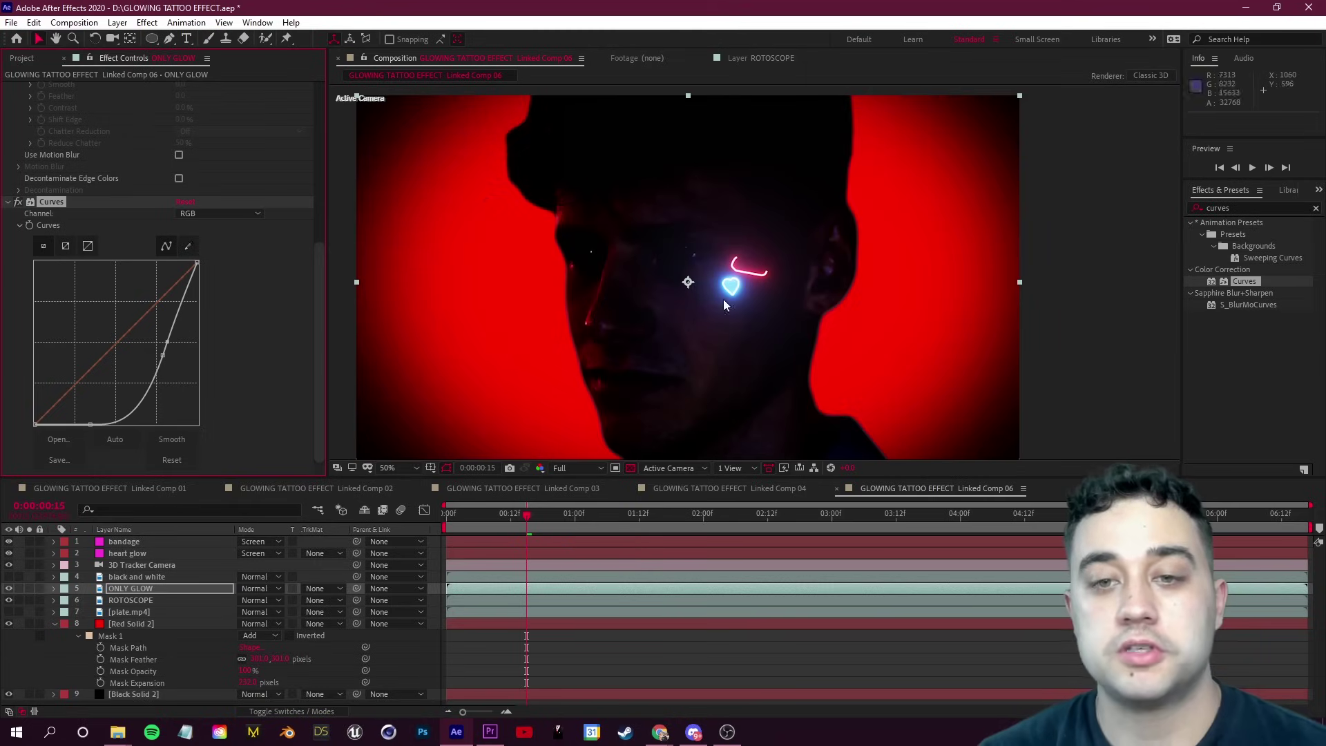
key(comma)
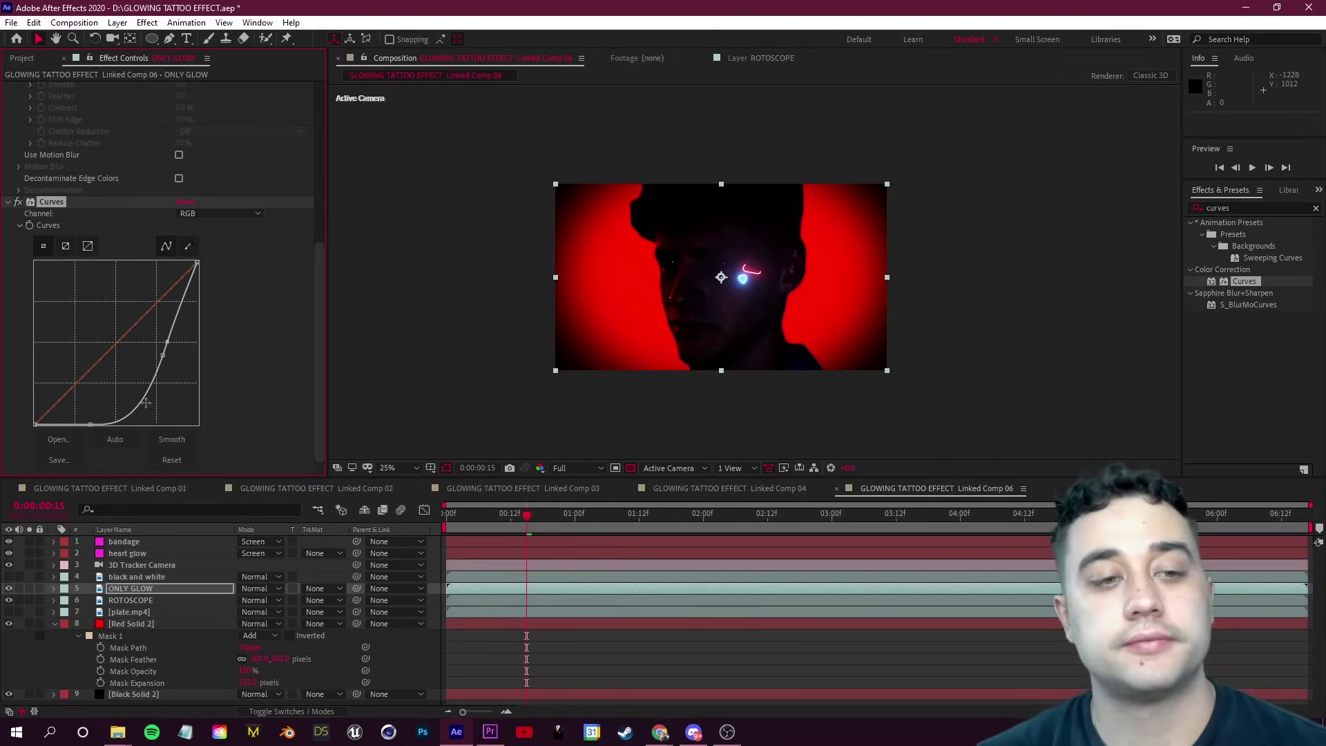
- Add the Noise effect to the ONLY GLOW layer, raise its amount, and turn off color noise
click(148, 579)
click(140, 586)
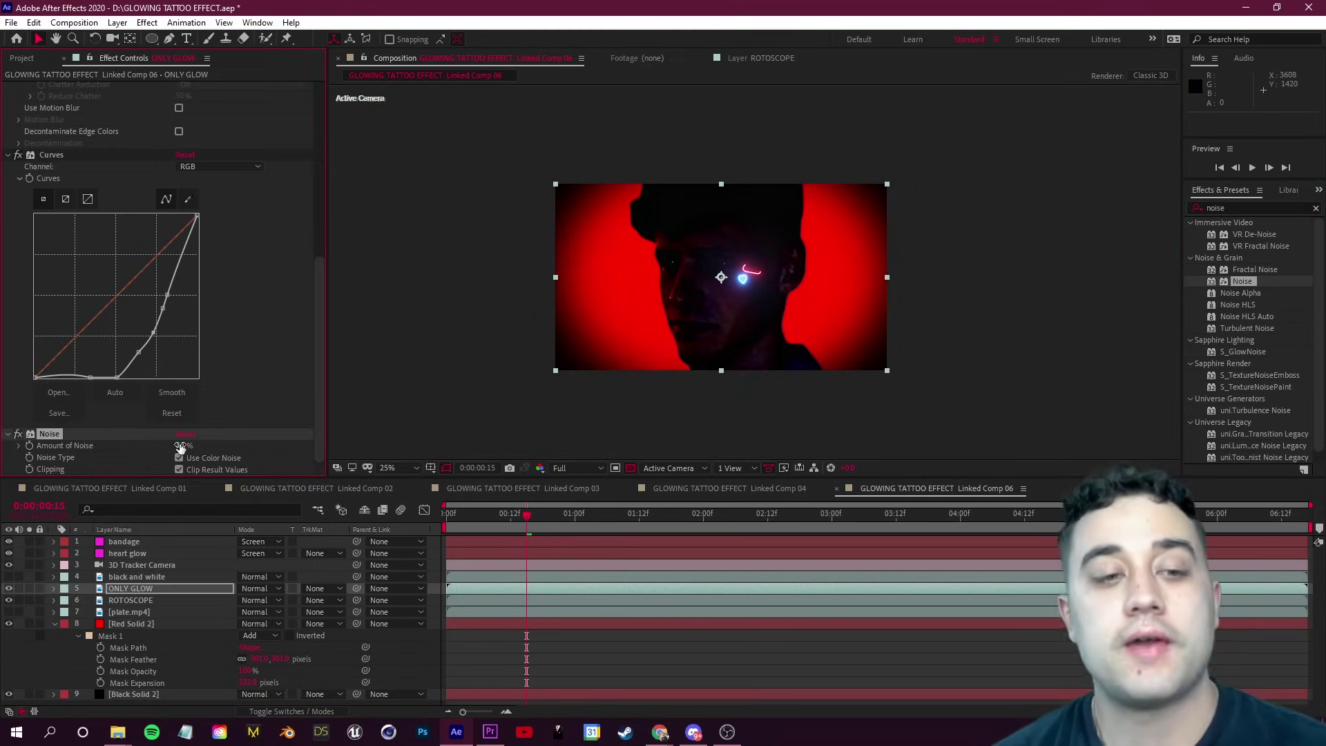
click(178, 458)
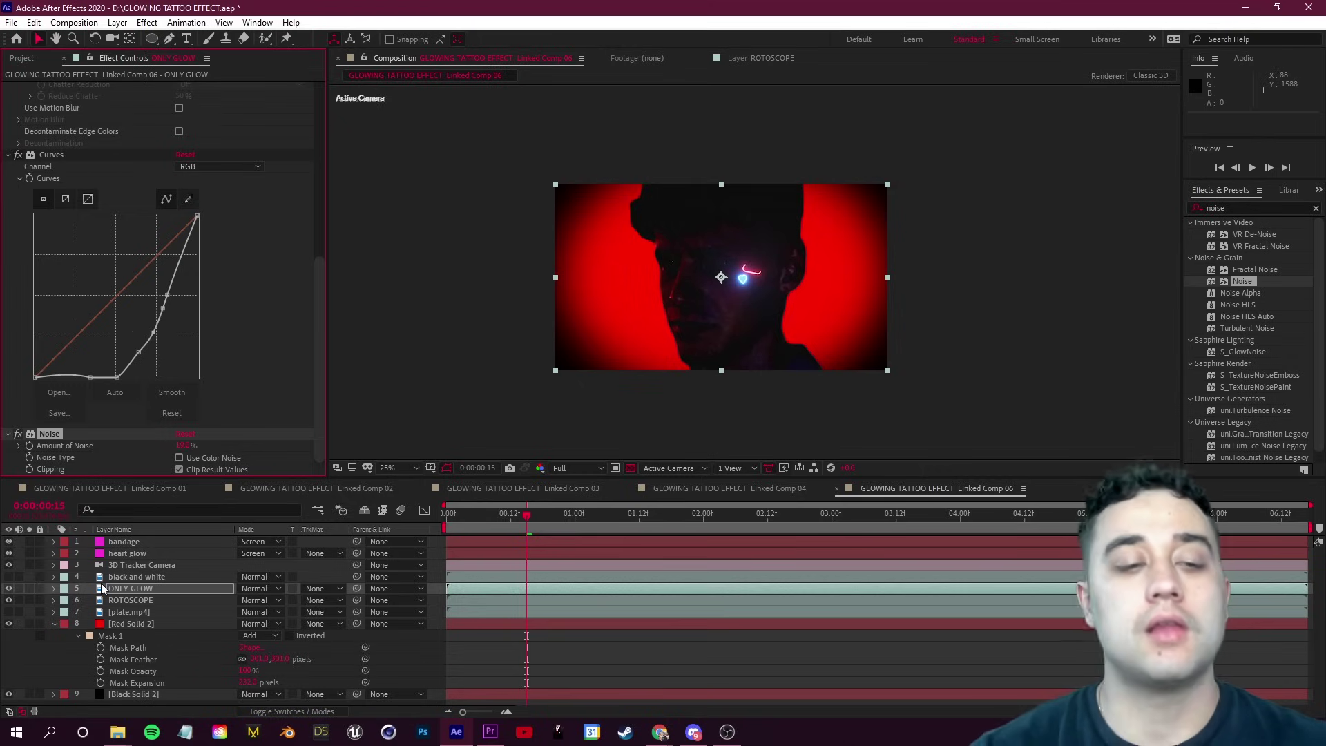
- Show the black and white layer, preview the composite, and hide the bandage and heart glow layers
click(9, 577)
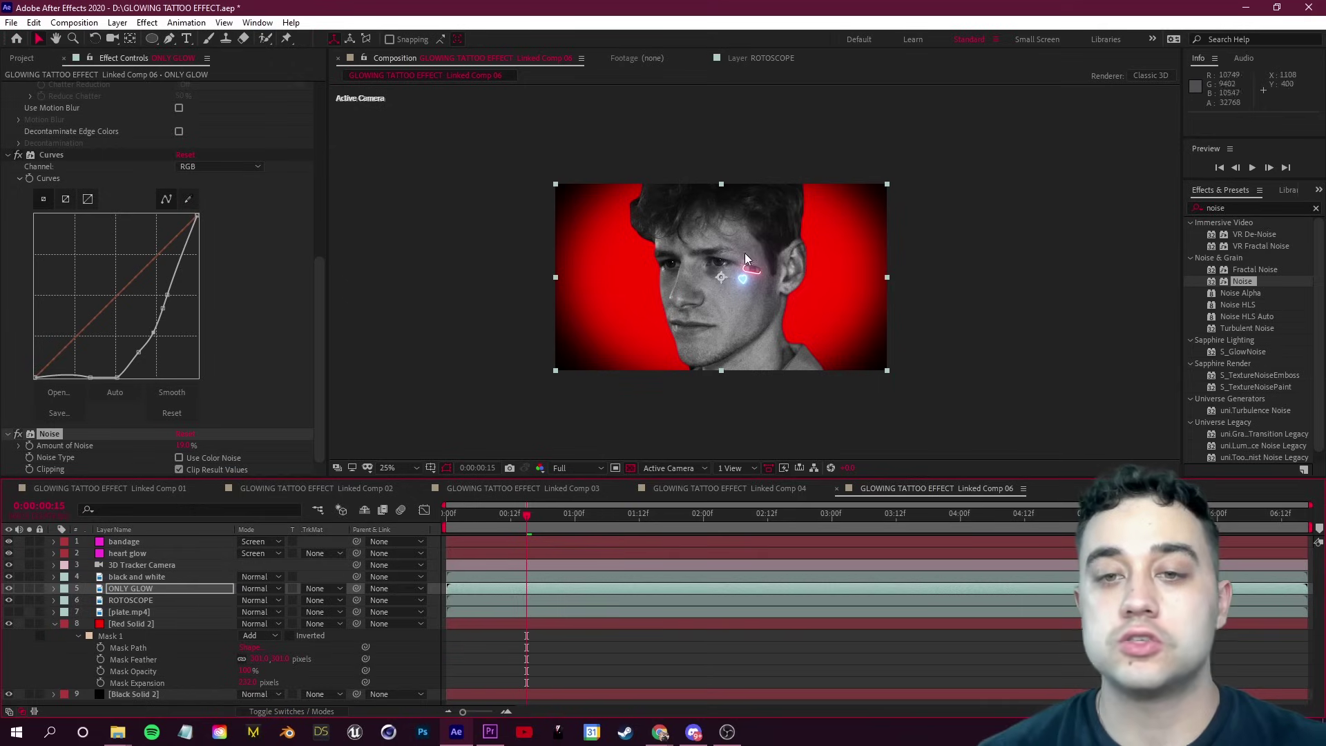
key(space)
click(643, 7)
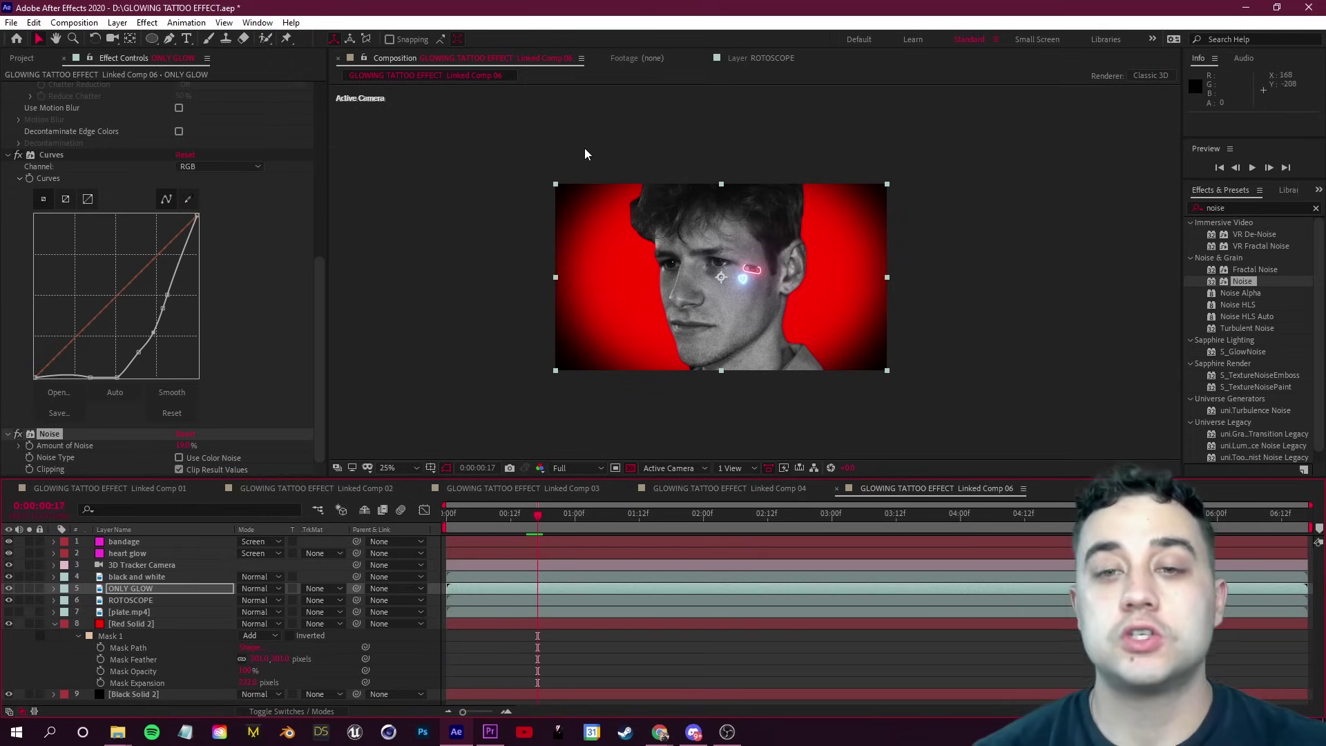
drag(546, 515, 519, 522)
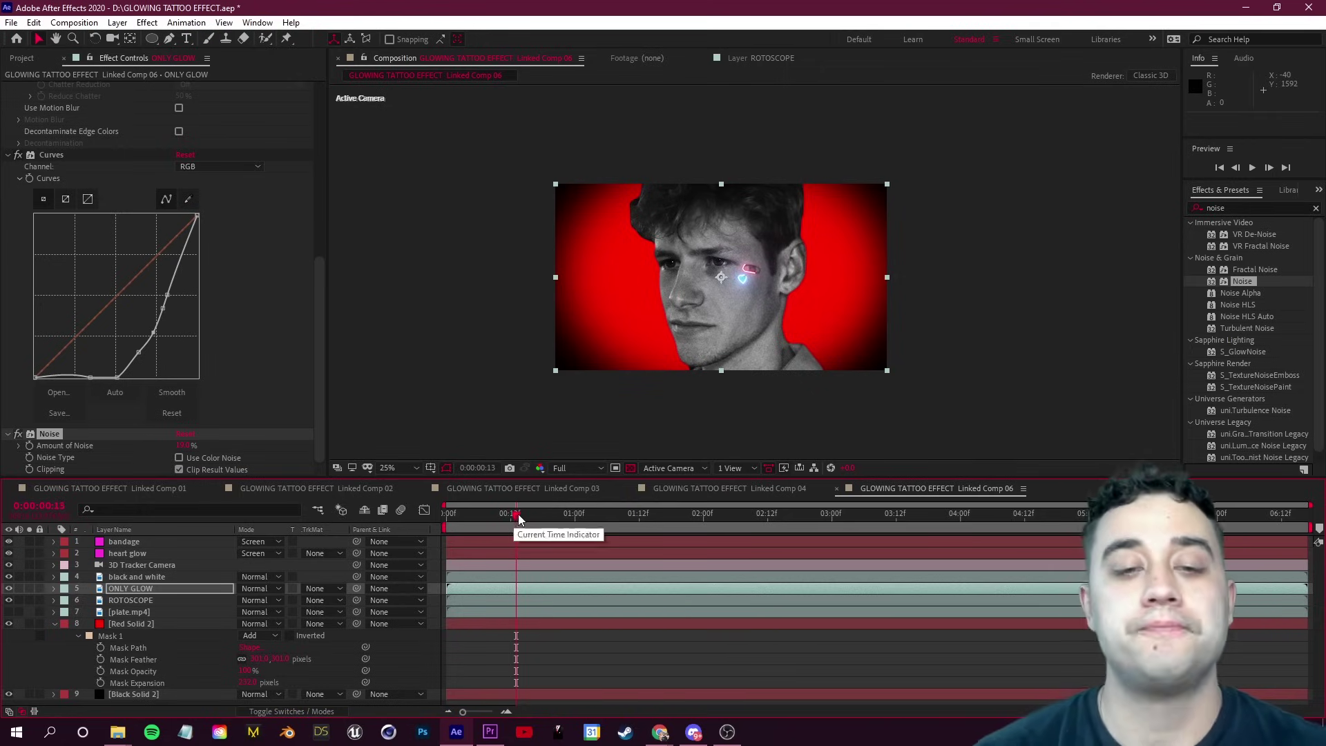
click(8, 542)
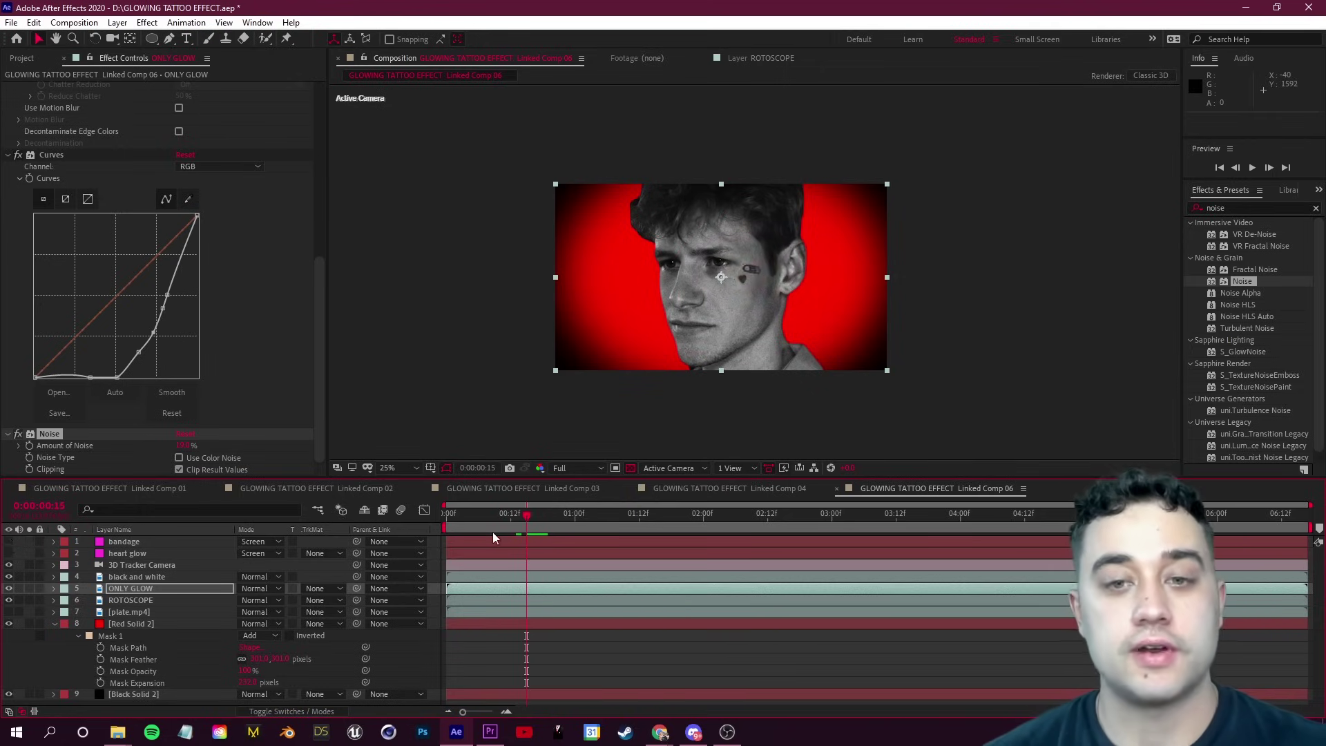
- Split the black and white layer at 0:00:00:21 and 0:00:01:01 and delete the segment between the cuts
drag(526, 523, 543, 526)
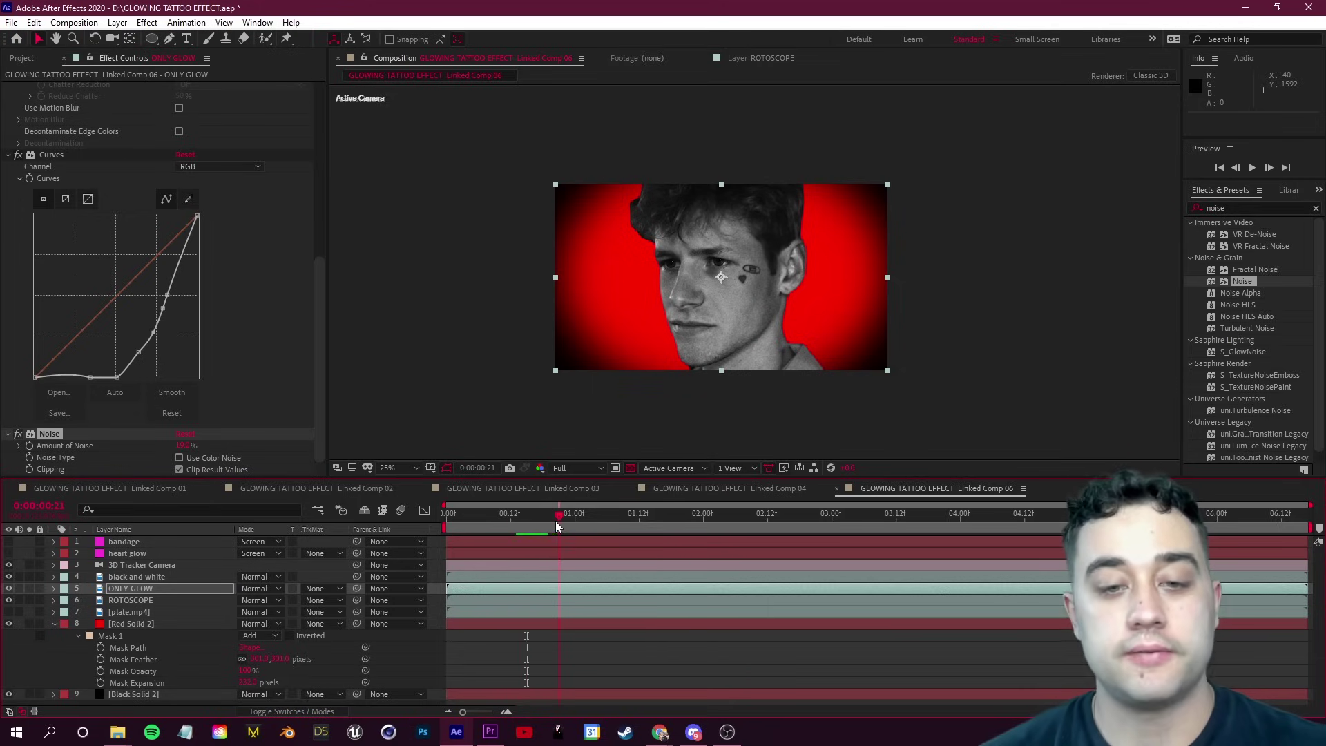
click(151, 585)
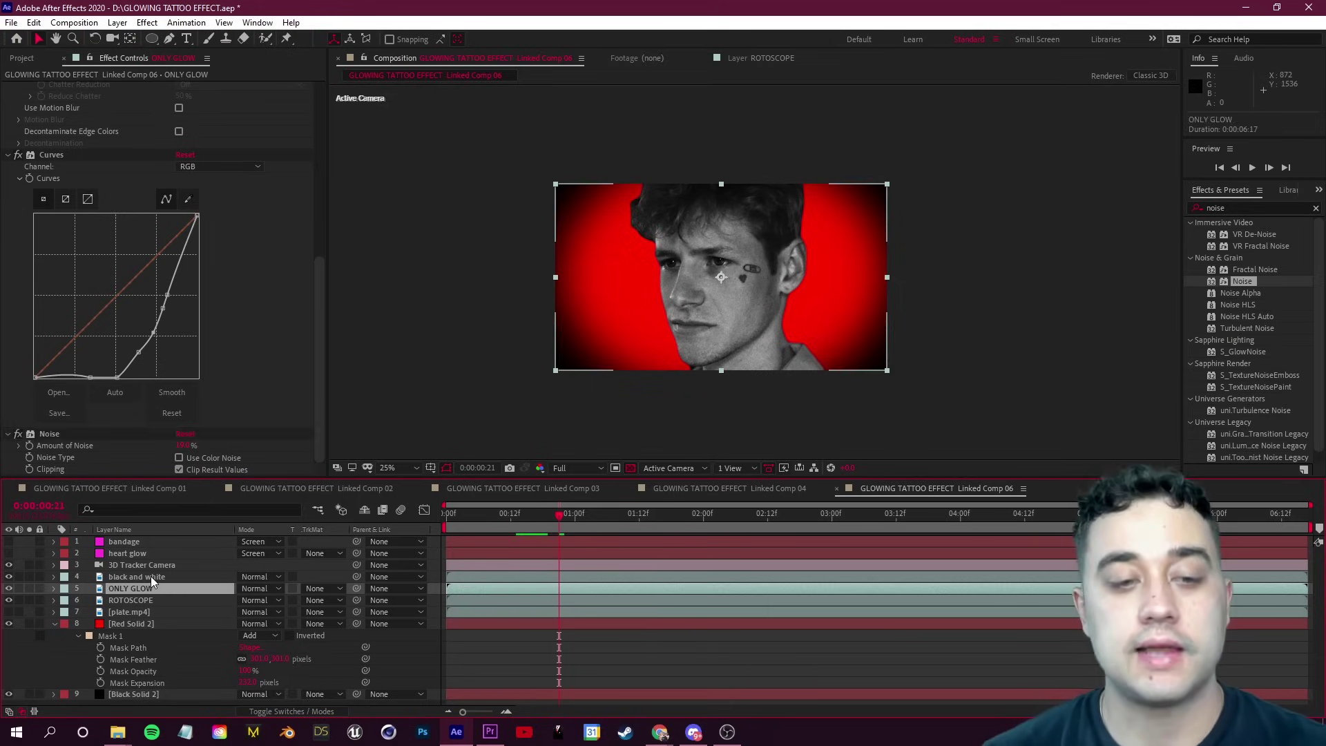
click(151, 578)
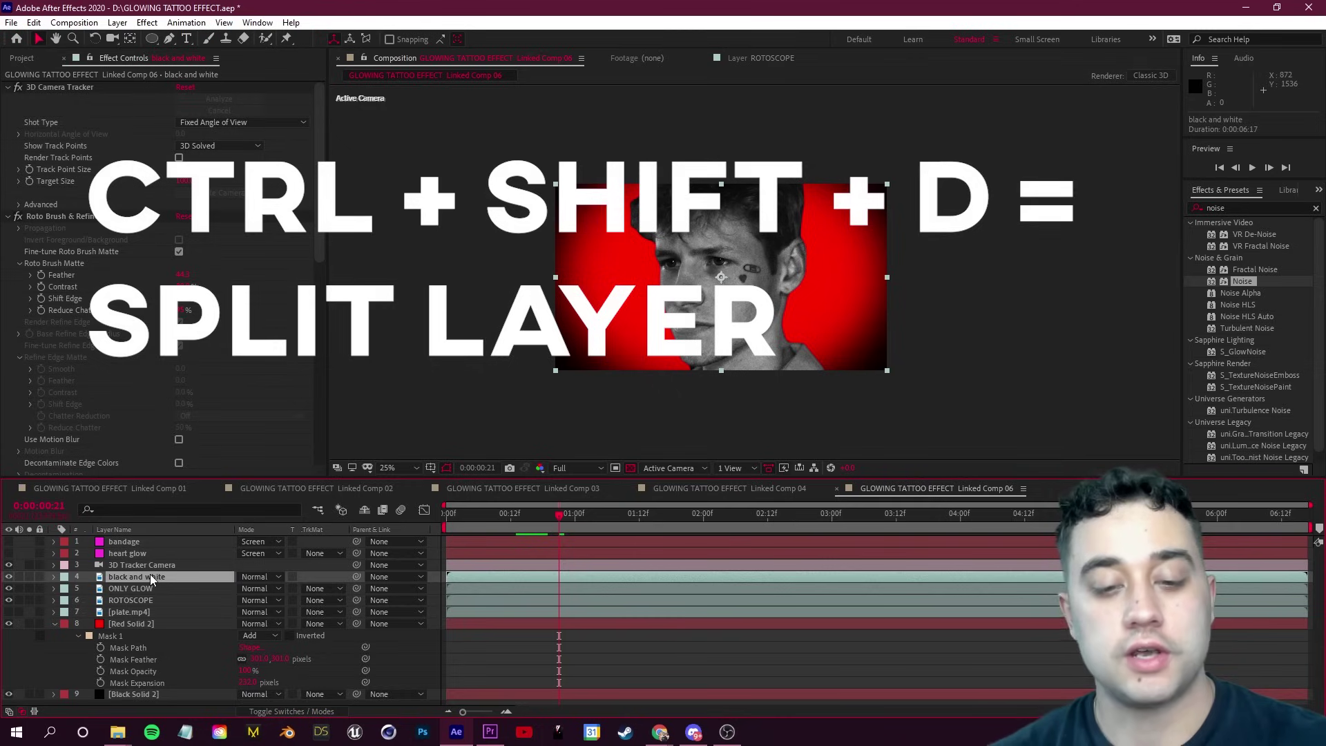
key(ctrl+shift+d)
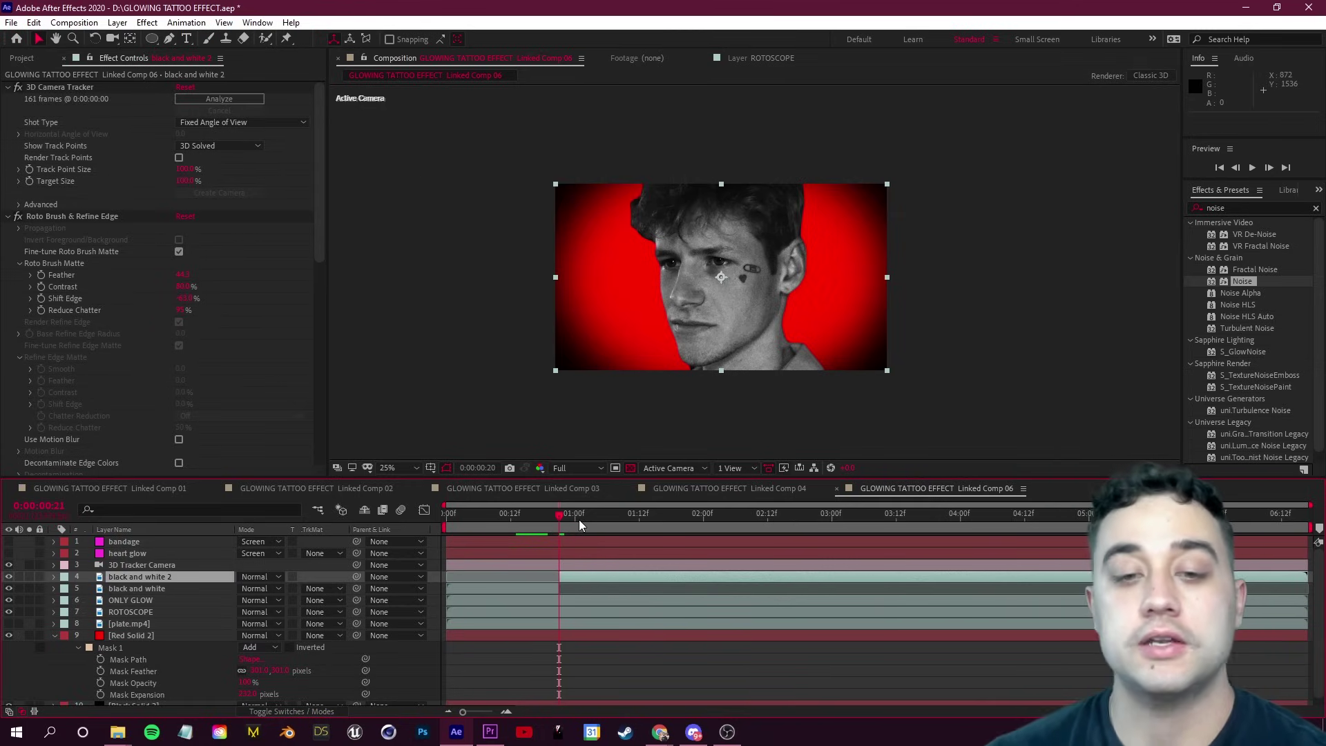
key(Page_Down)
key(Page_Down)
key(Page_Down)
key(Page_Down)
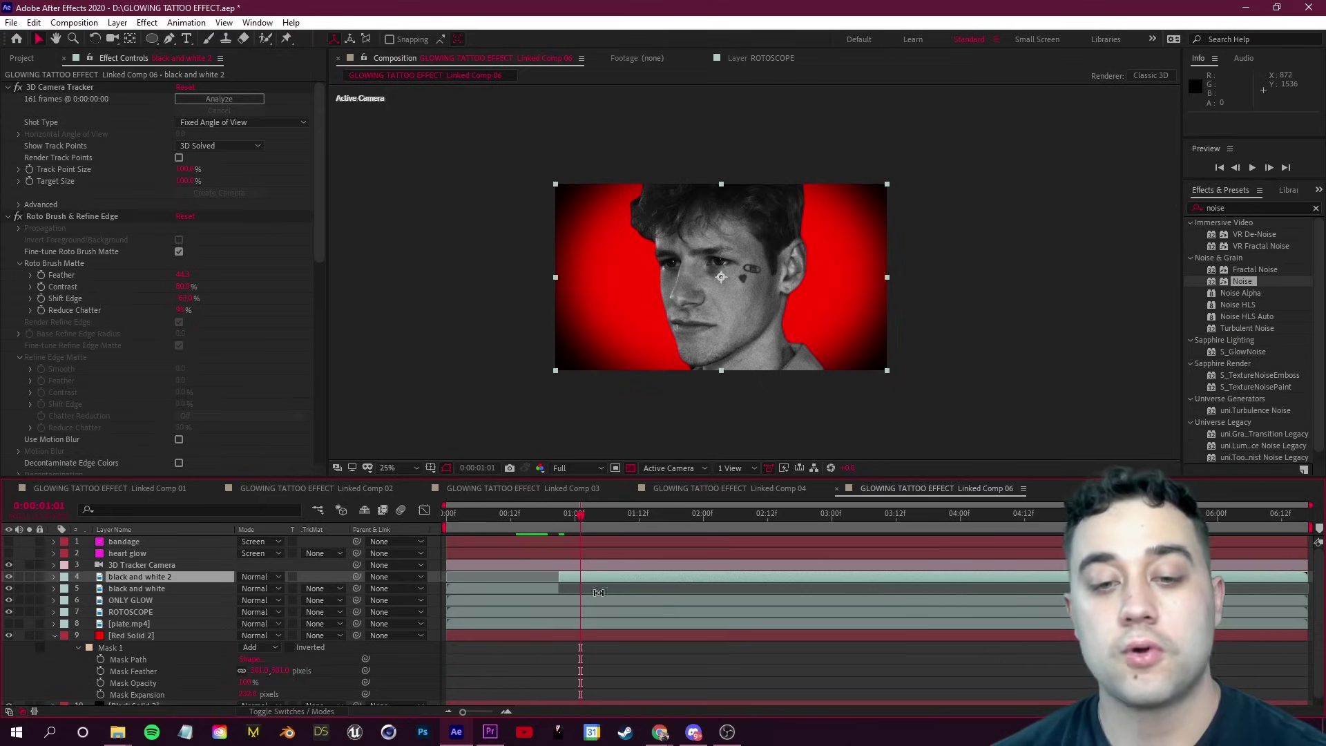
key(ctrl+shift+d)
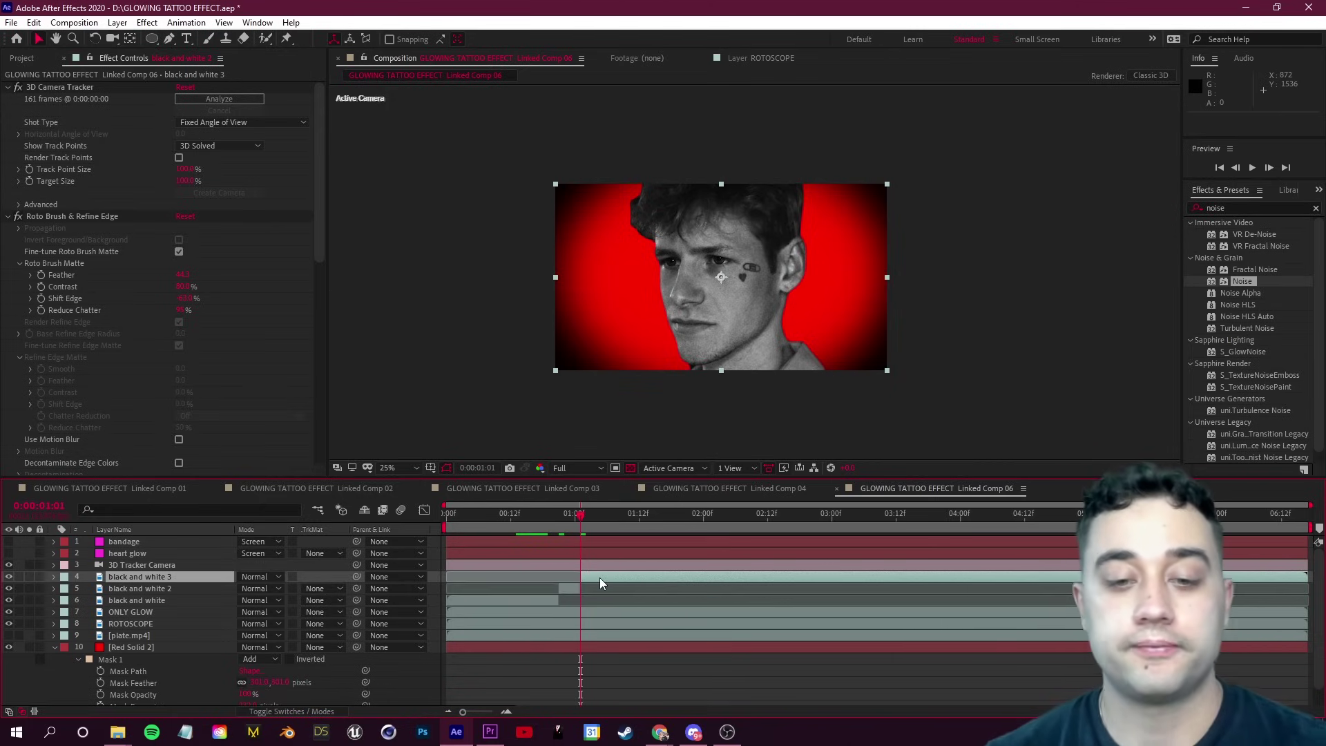
click(566, 589)
key(Delete)
- Split the bandage and heart glow layers at 0:00:00:21 and 0:00:01:01
key(equal)
click(704, 517)
drag(704, 521, 727, 529)
click(746, 600)
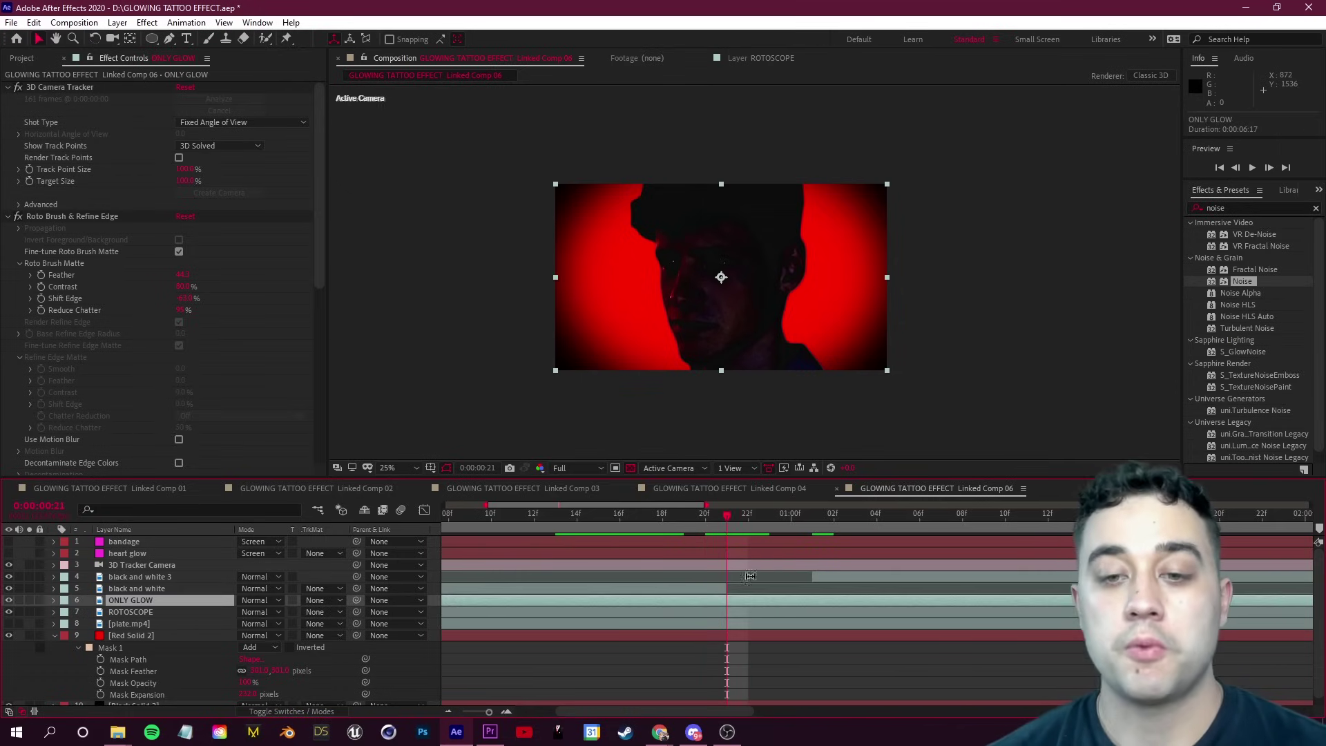
click(755, 553)
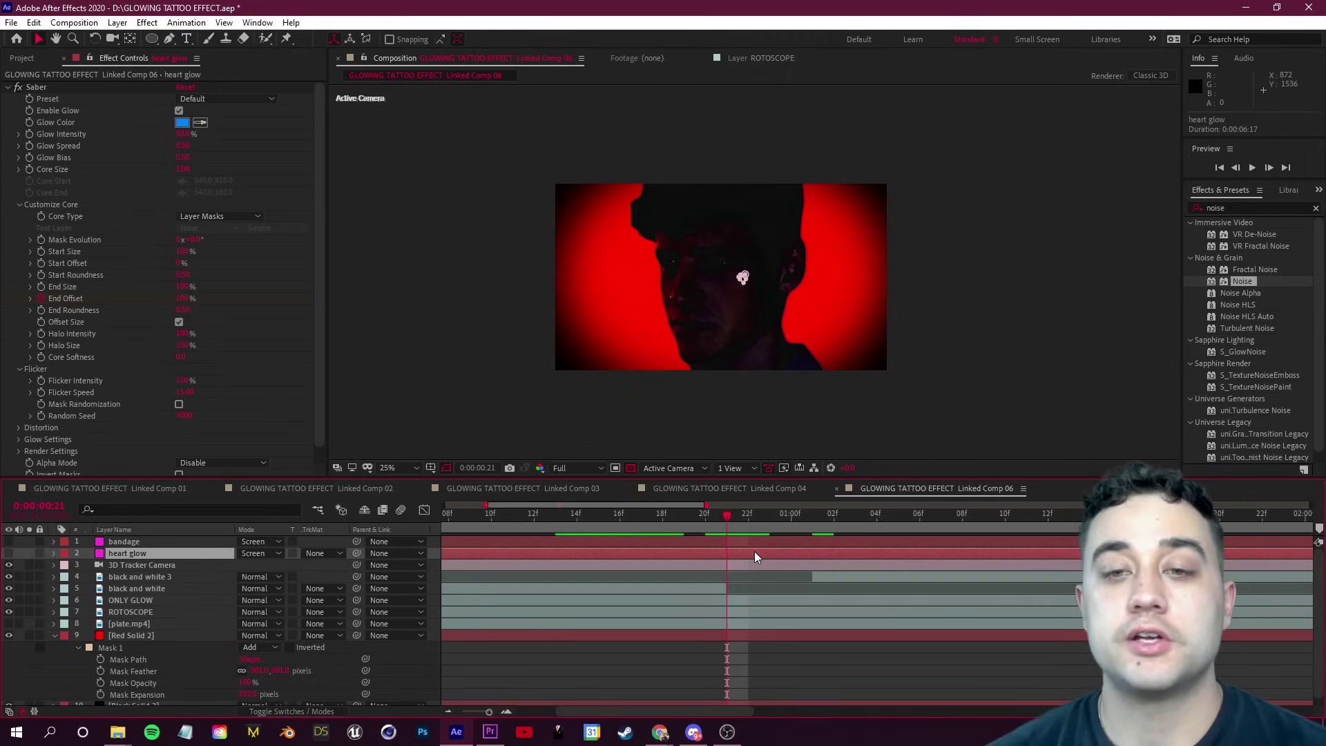
ctrl+click(127, 540)
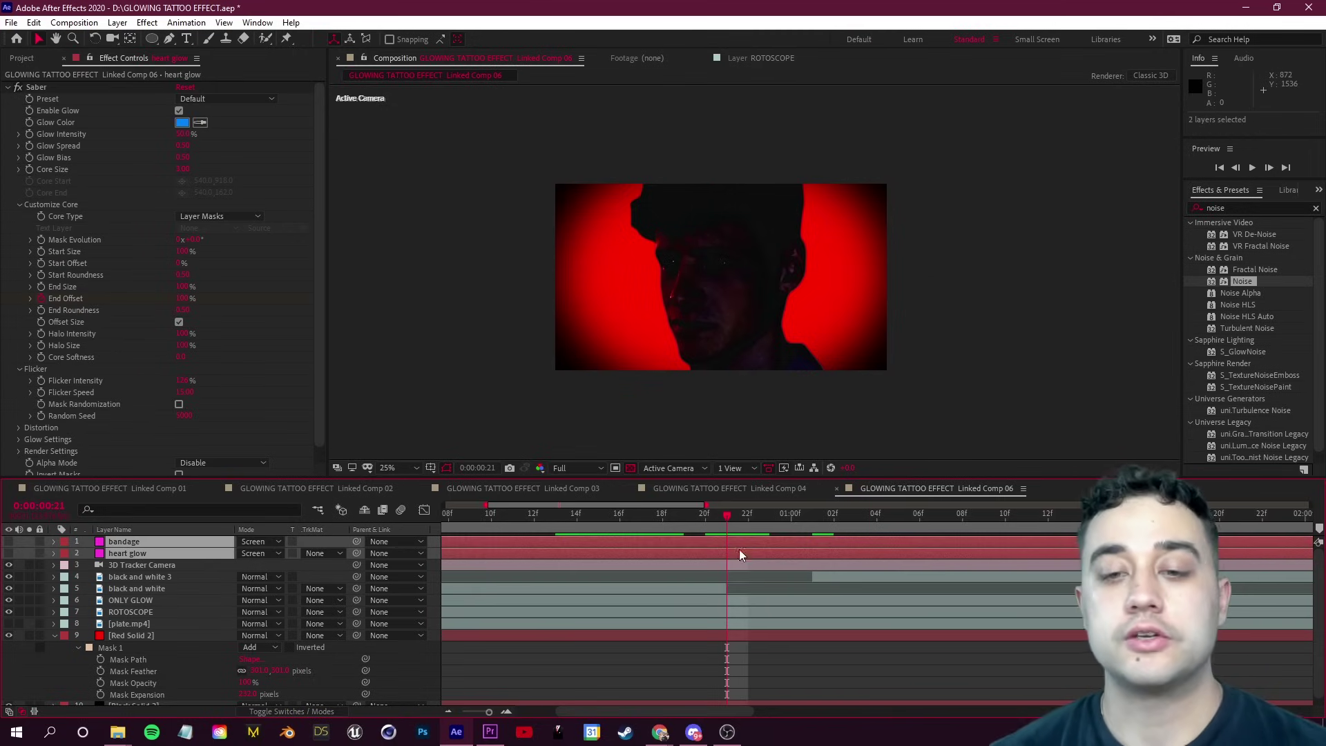
key(ctrl+shift+d)
key(Page_Down)
key(Page_Down)
key(Page_Down)
key(Page_Down)
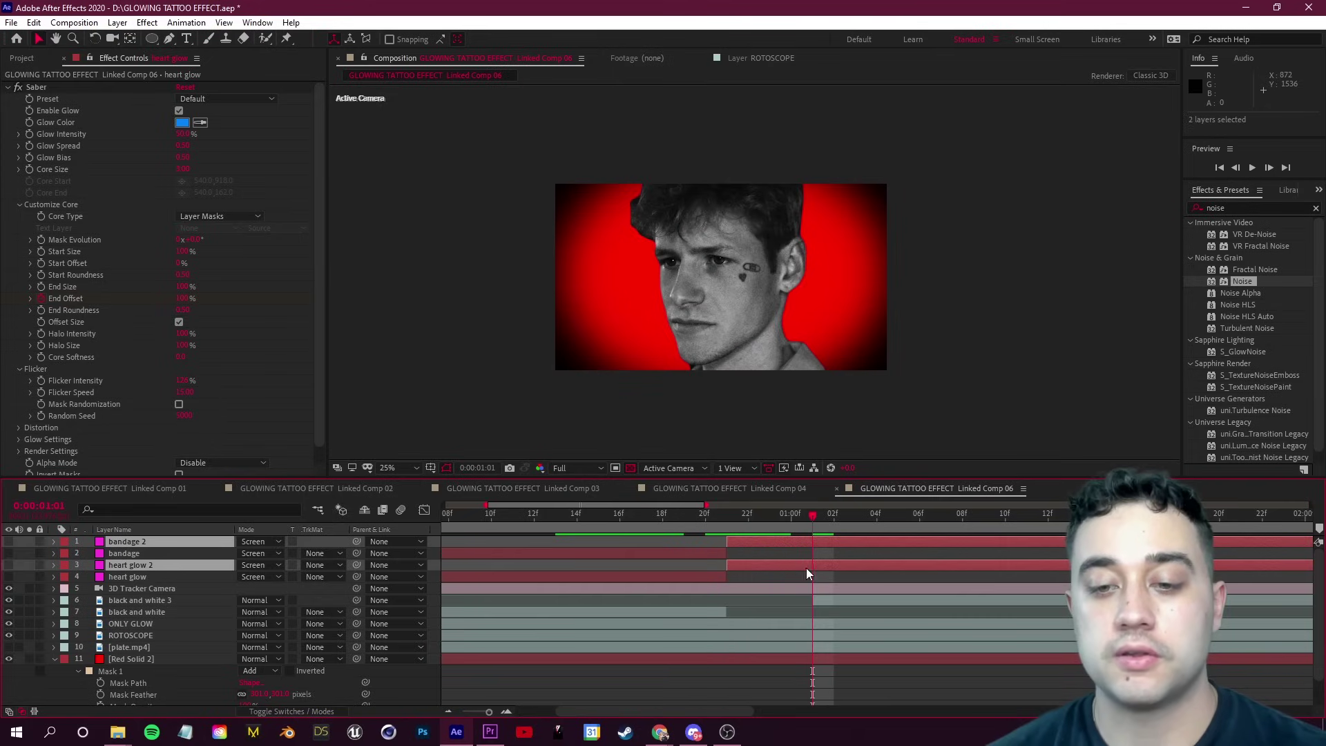
key(ctrl+shift+d)
- Make the short bandage and heart glow segments between 0:00:00:21 and 0:00:01:01 visible
click(8, 552)
key(Page_Up)
key(Page_Up)
key(Page_Up)
key(Page_Up)
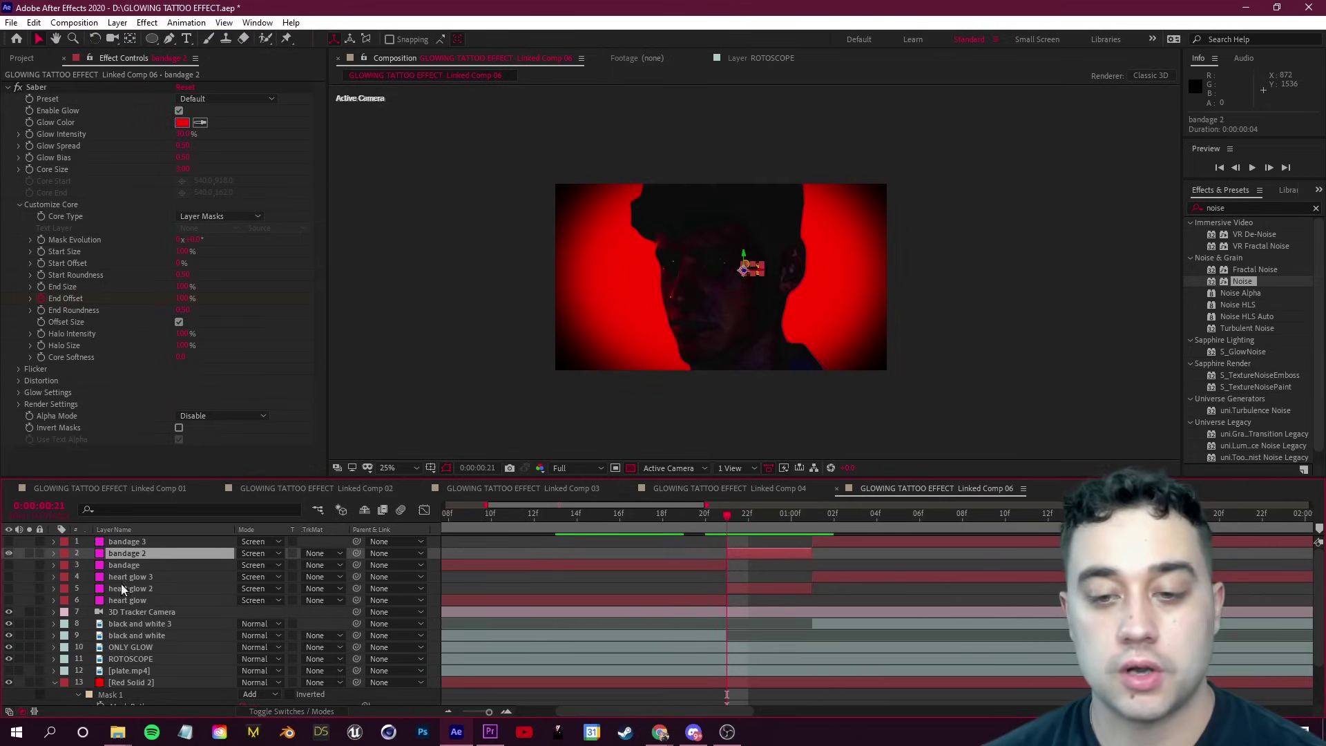
click(45, 589)
click(8, 588)
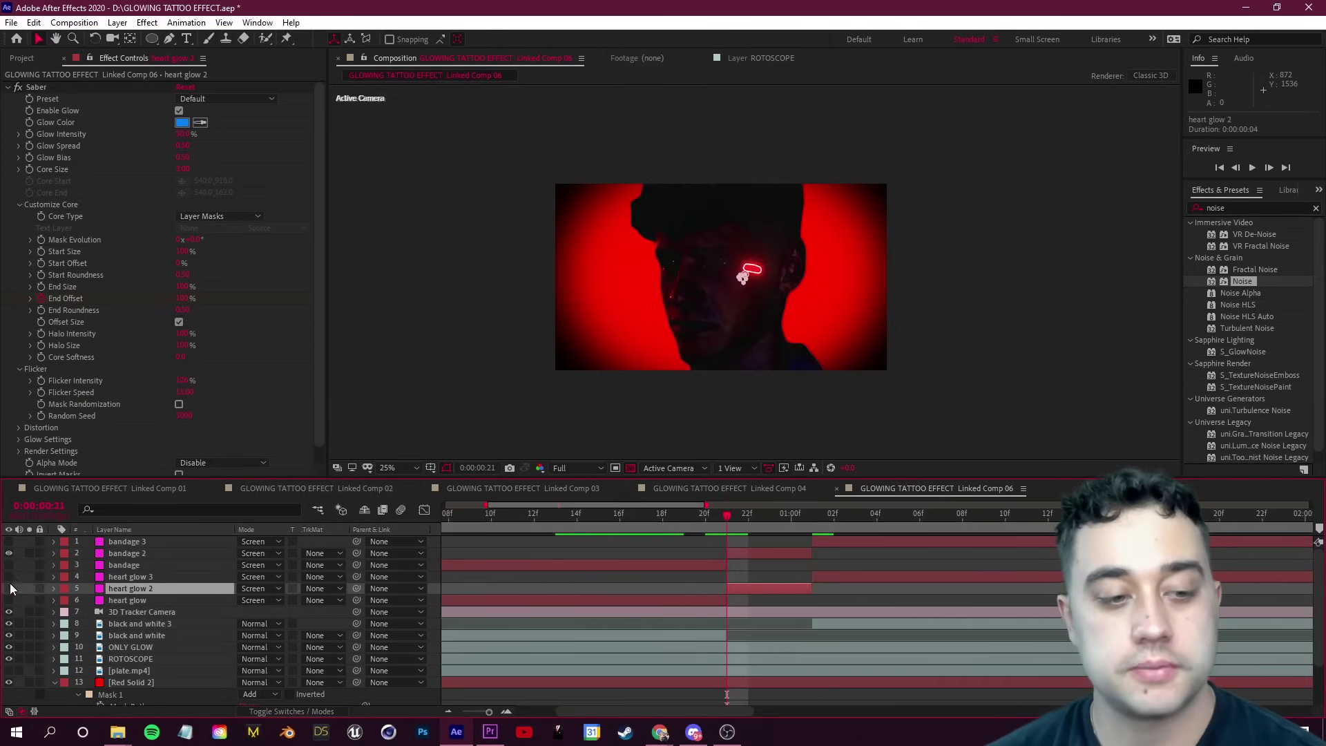
- Play back and scrub the alternation between the black-and-white shot and the glowing silhouette
key(F2)
drag(641, 516, 772, 524)
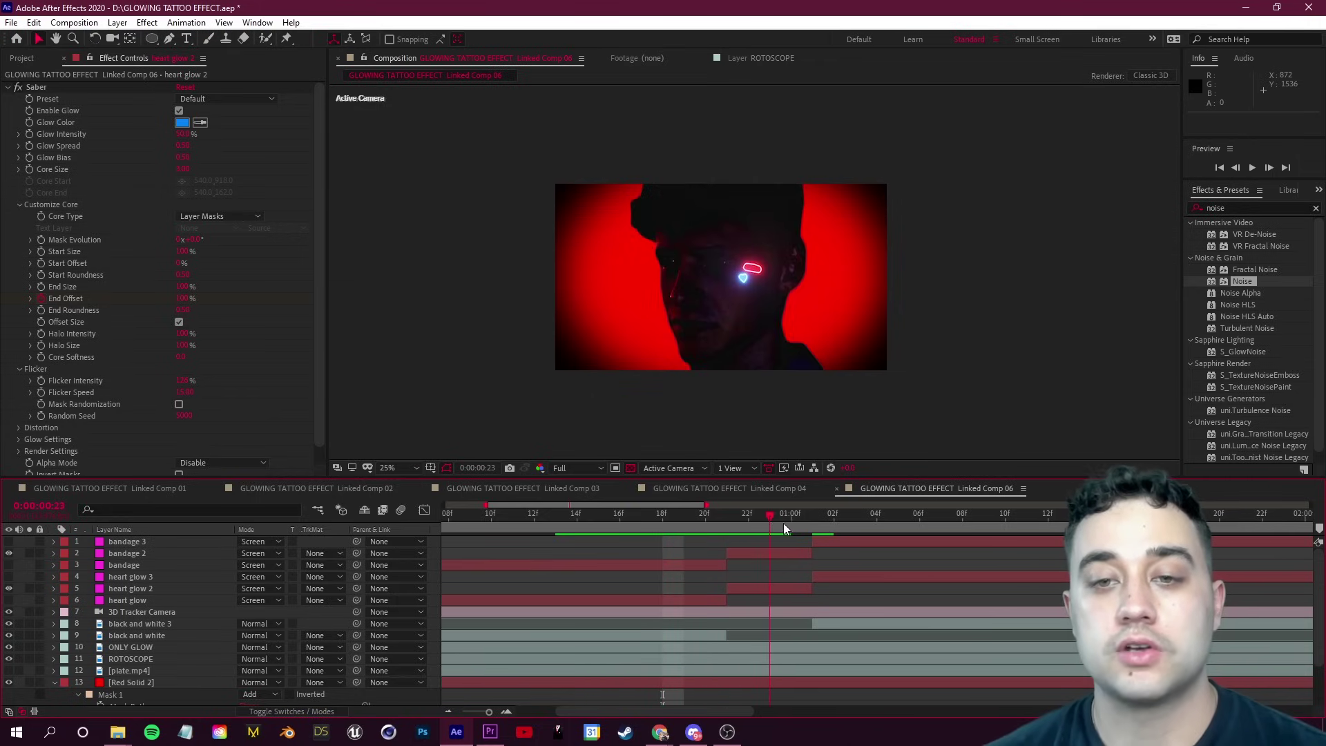
key(space)
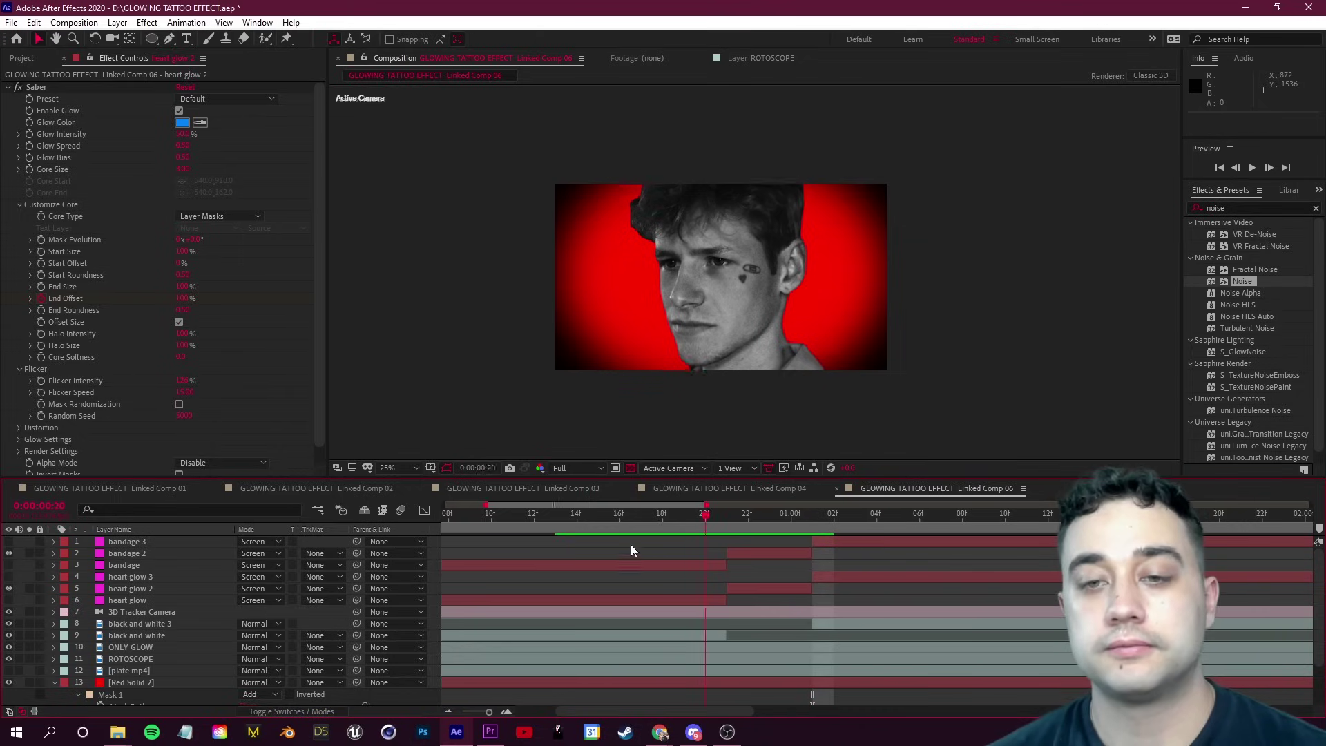
click(814, 516)
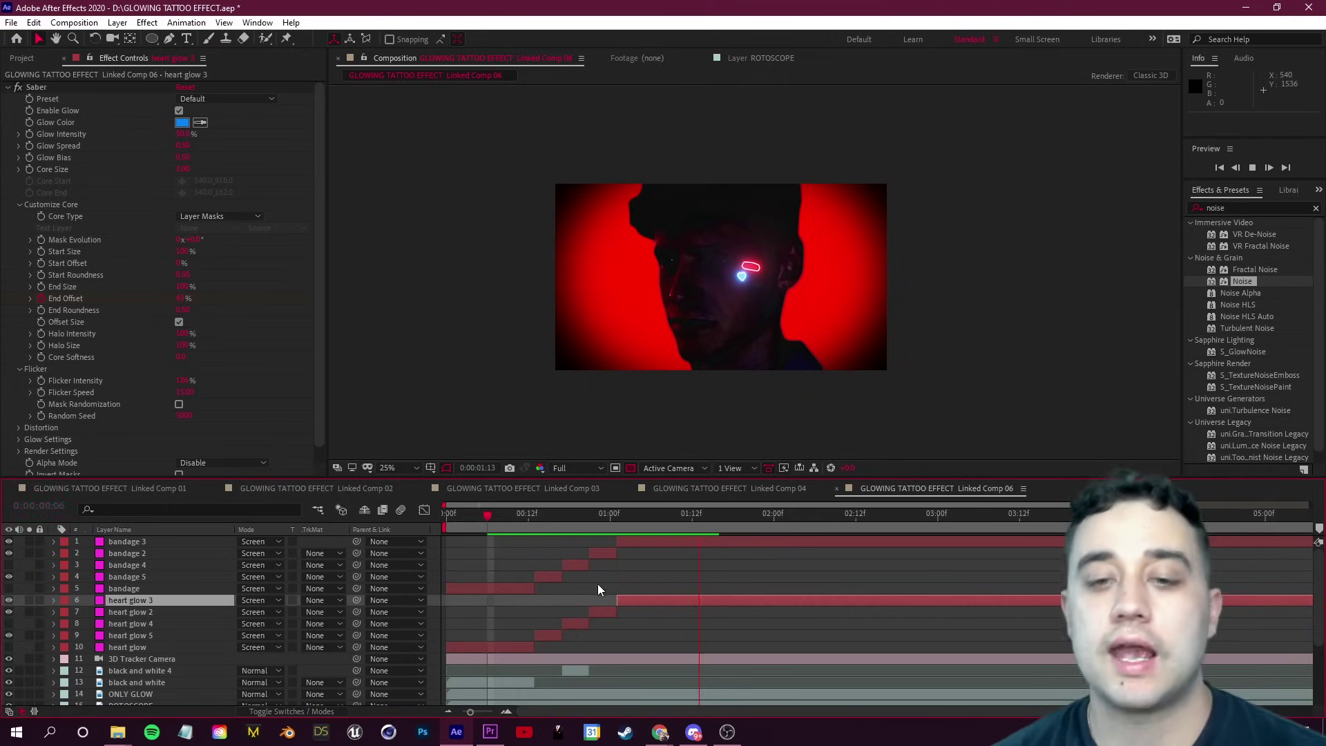
drag(692, 516, 511, 541)
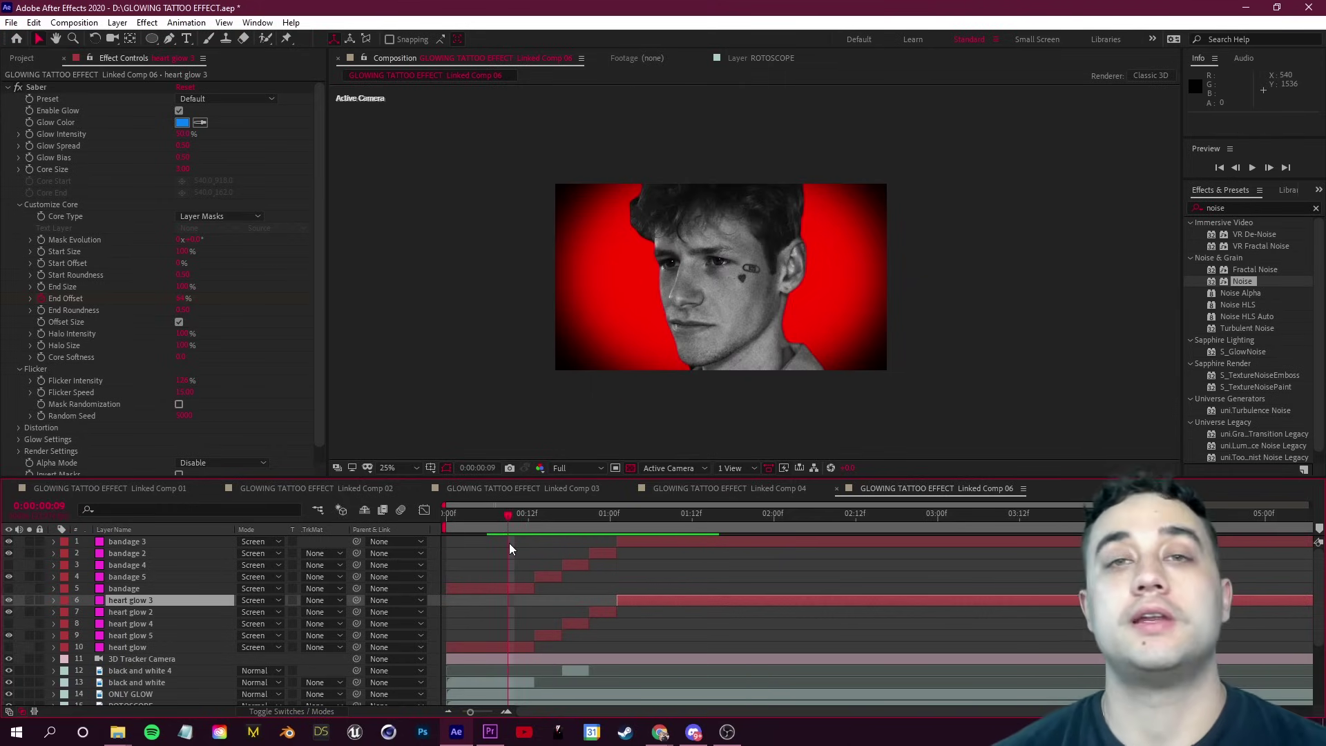
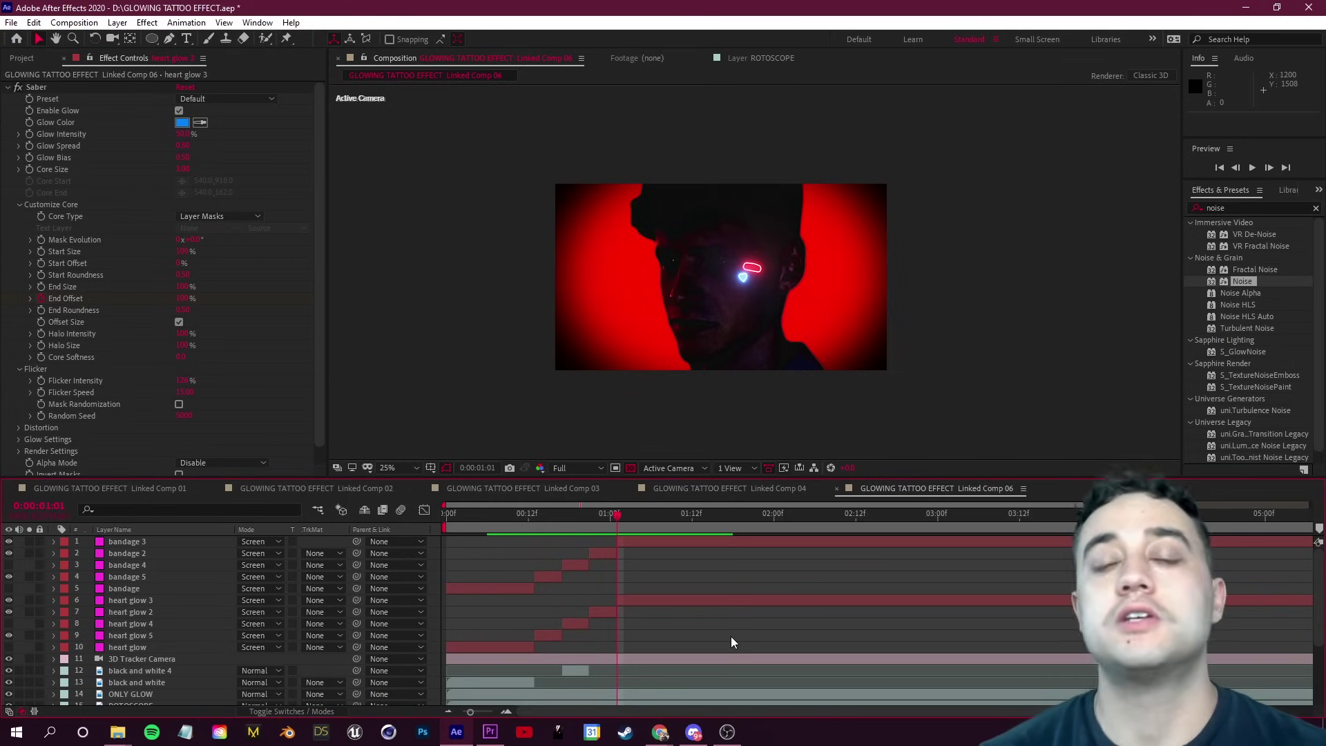
- Add Layered Colored Balls.mov as the top layer of Linked Comp 06, starting at 0:00:01:01
key(alt+Tab)
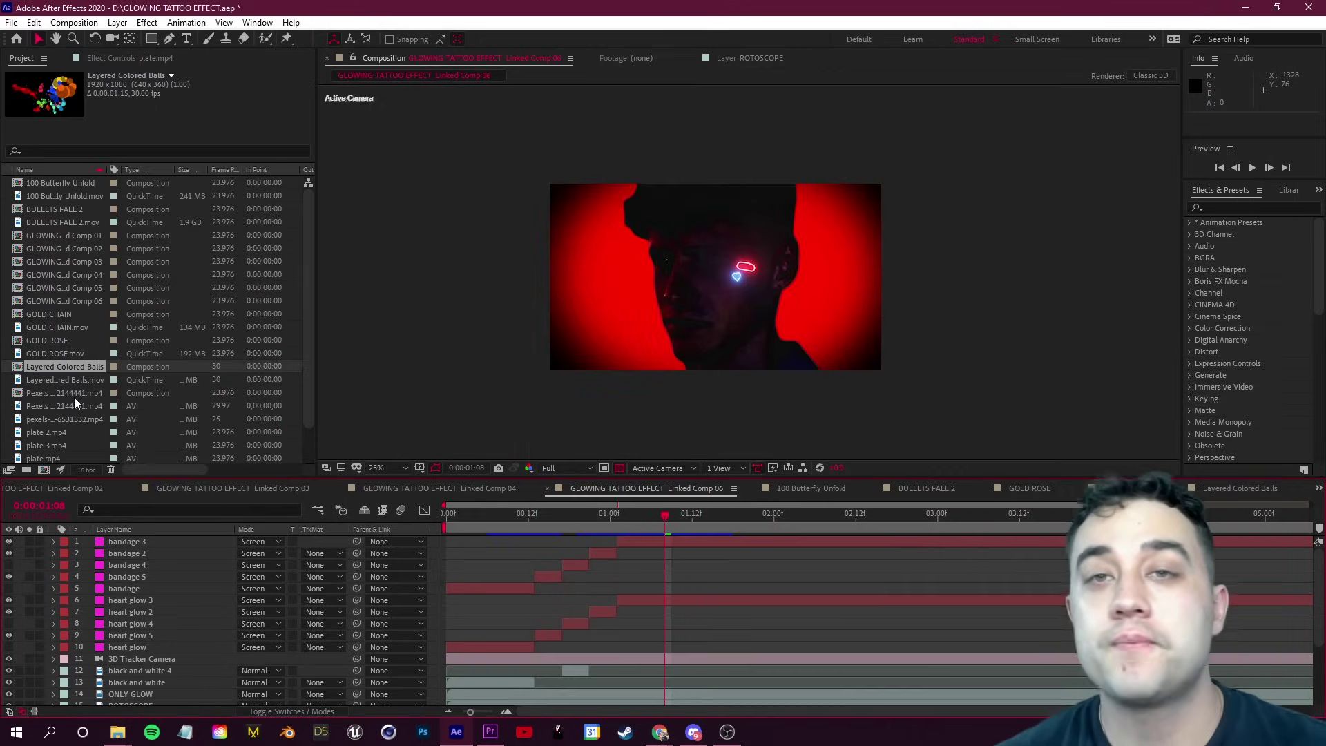
click(55, 380)
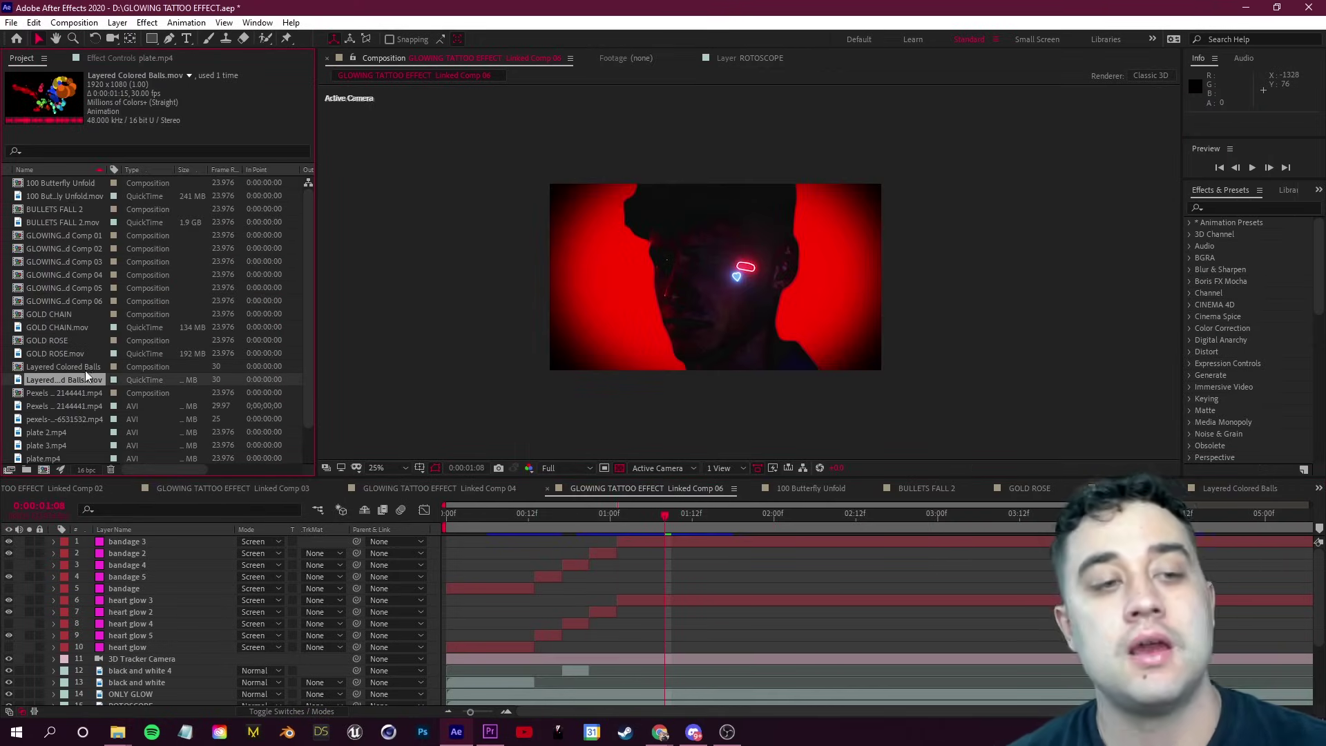
drag(47, 378, 154, 541)
drag(602, 538, 768, 544)
click(685, 522)
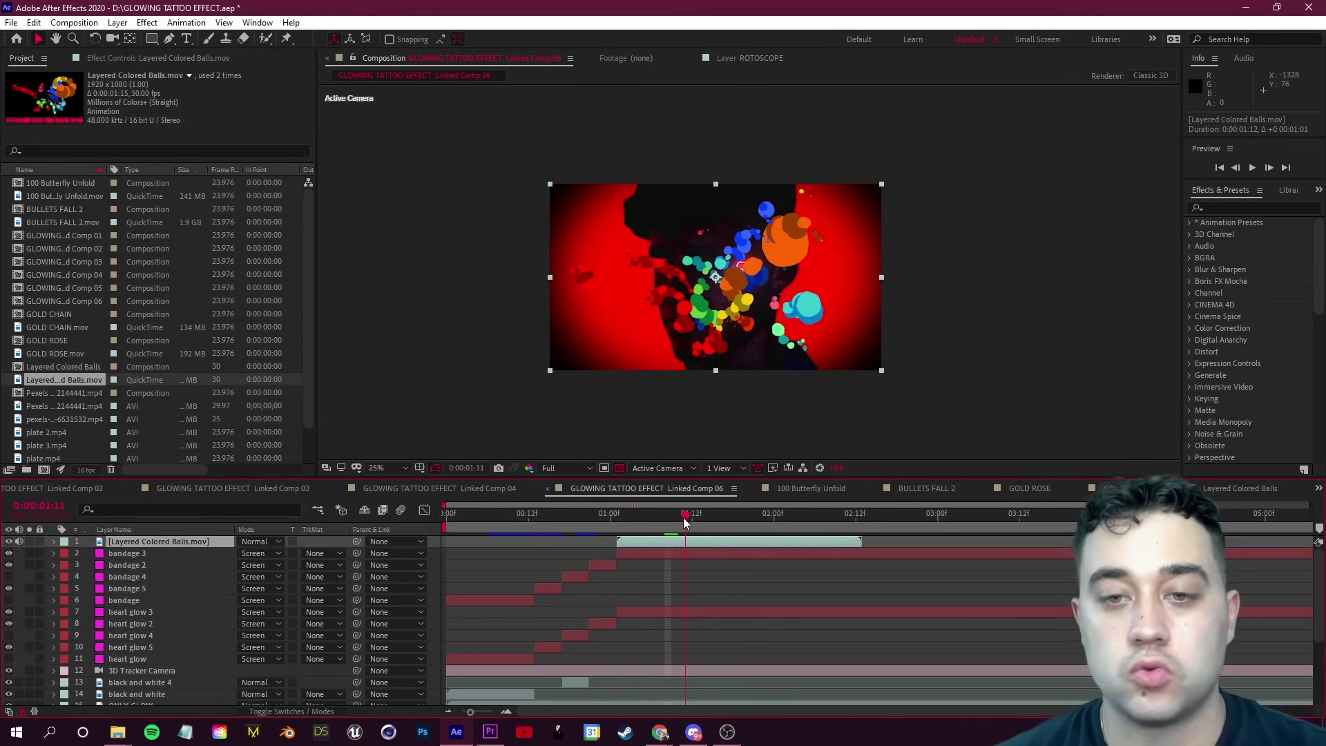
- Add 100 Butterfly Unfold.mov as the top layer and scrub through its animation
drag(83, 196, 152, 541)
click(680, 522)
drag(650, 525, 544, 518)
click(590, 518)
- Add BULLETS FALL 2.mov as the top layer, and try GOLD ROSE.mov above it before deleting it
drag(81, 225, 176, 541)
click(659, 519)
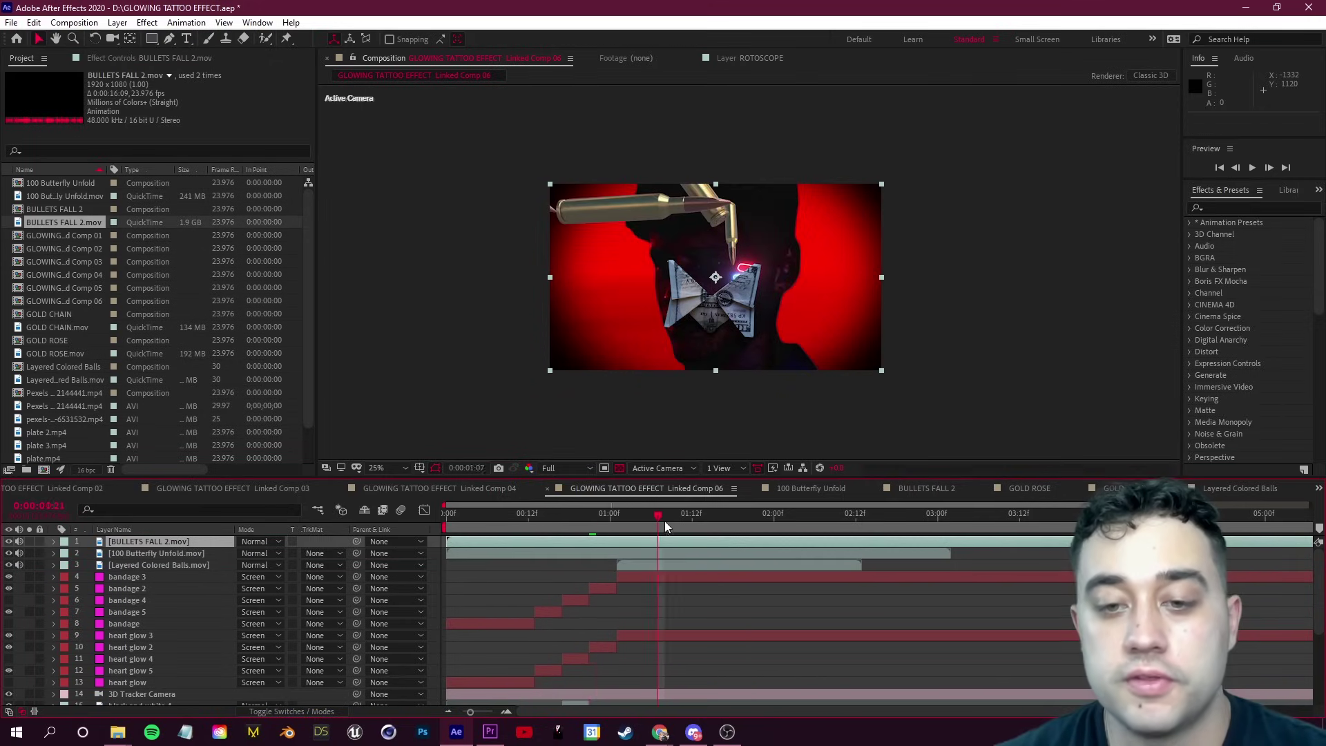
drag(62, 353, 166, 545)
key(Delete)
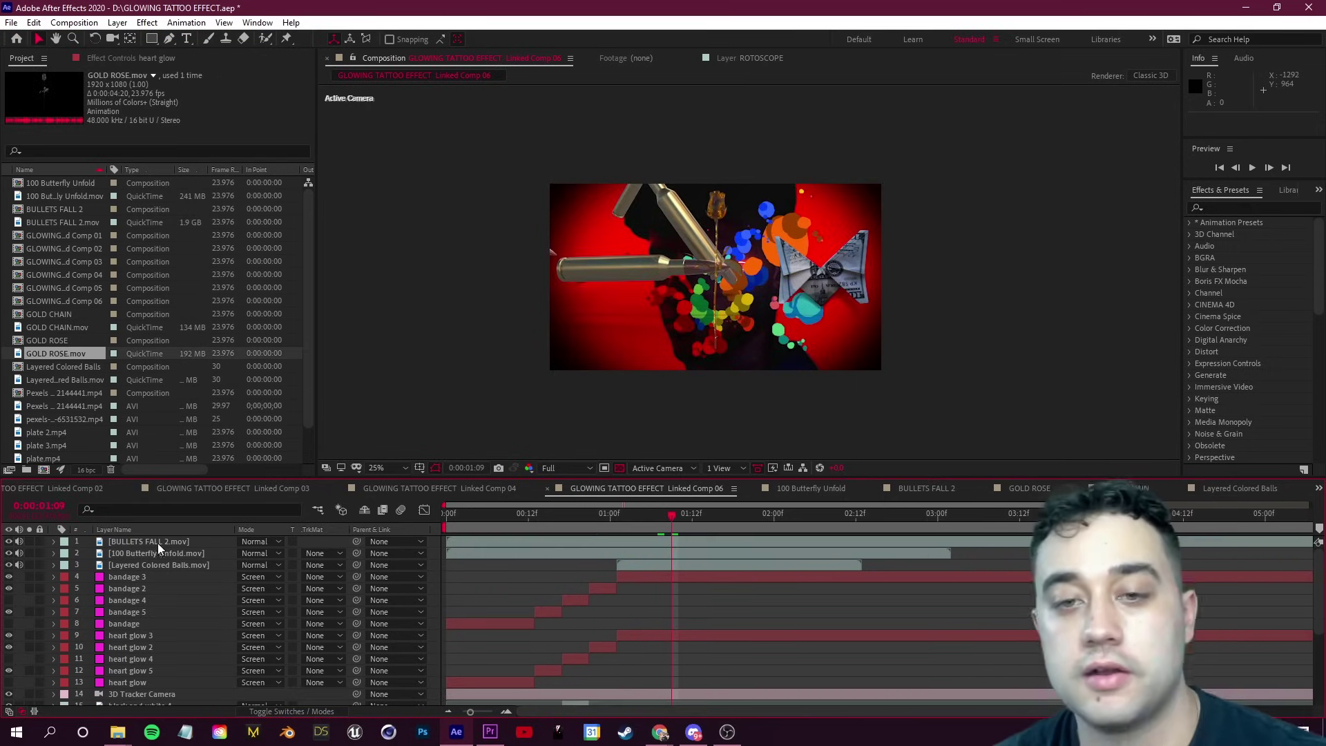
- Move the bullets, butterfly and colored balls layers behind the man, between plate.mp4 and Red Solid 2
click(152, 564)
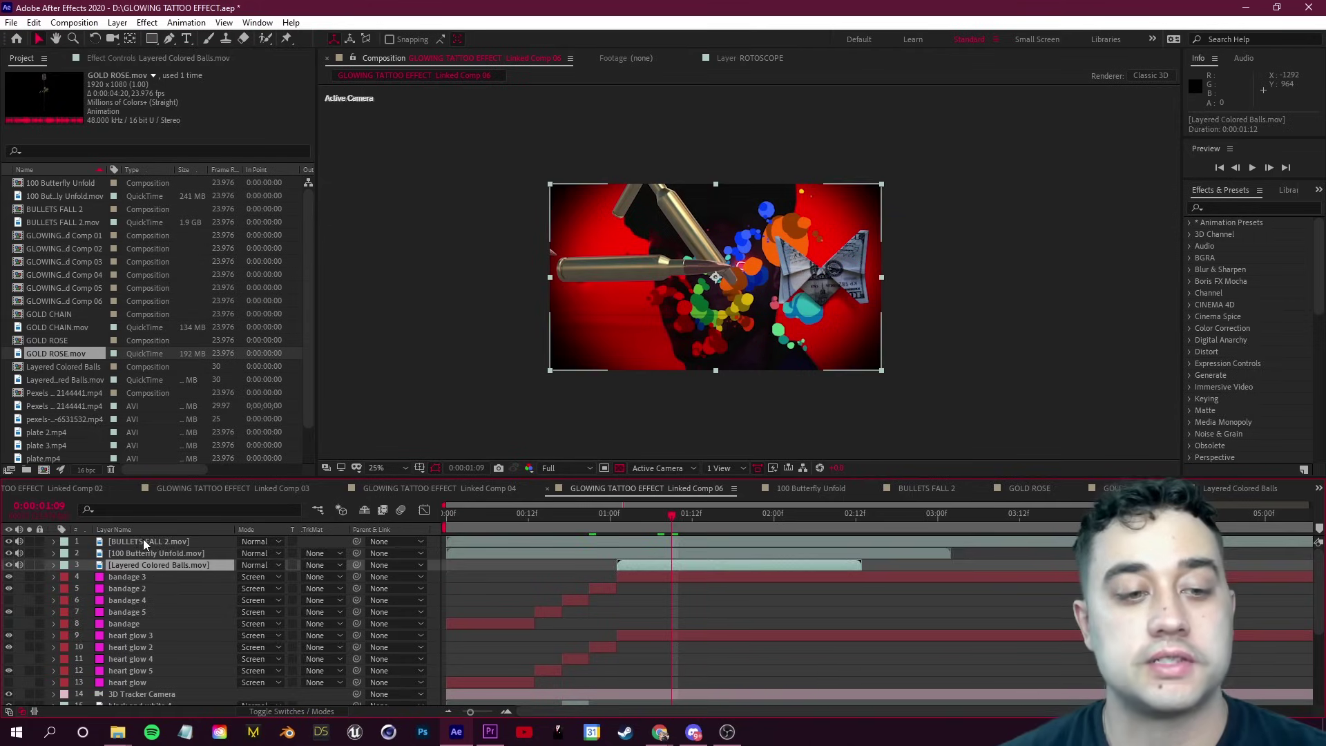
shift+click(143, 539)
drag(158, 565, 169, 623)
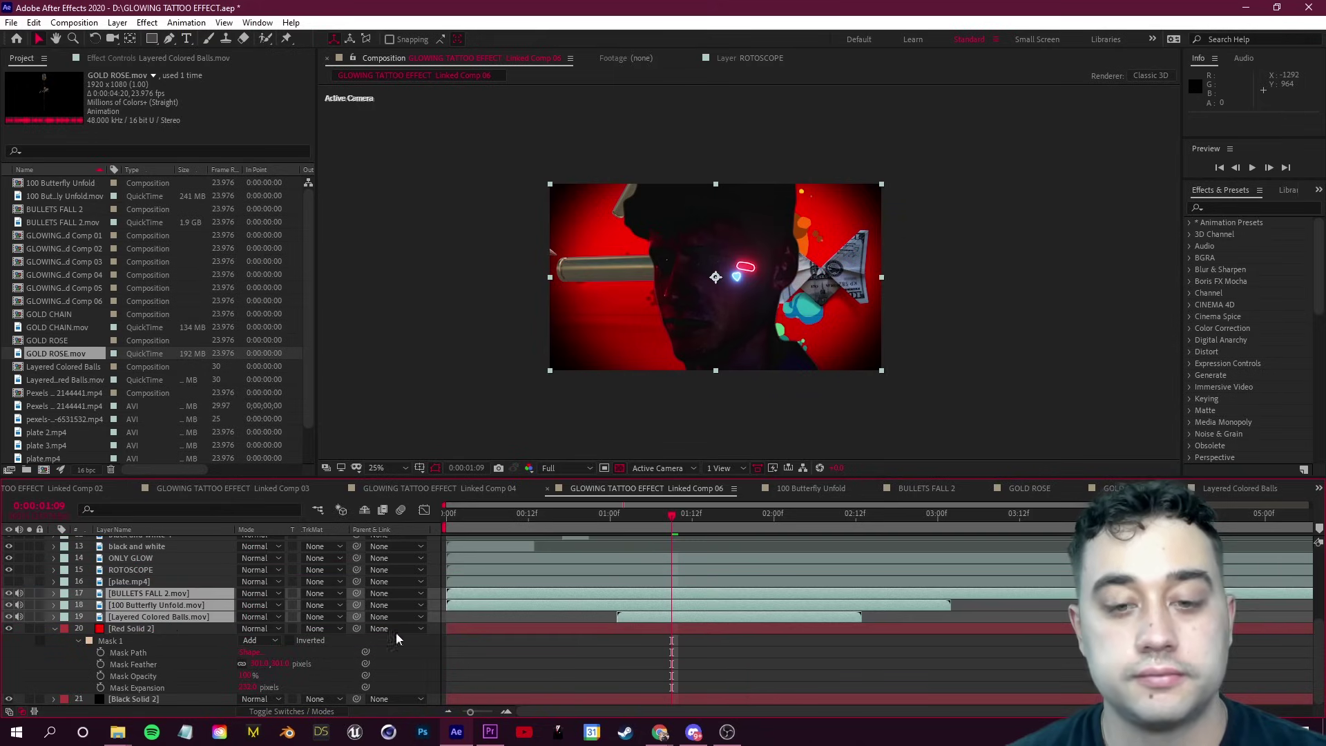
key(space)
- Apply a white FFFFFF Fill effect to the Layered Colored Balls.mov layer and scale it up to about 170%
click(1227, 207)
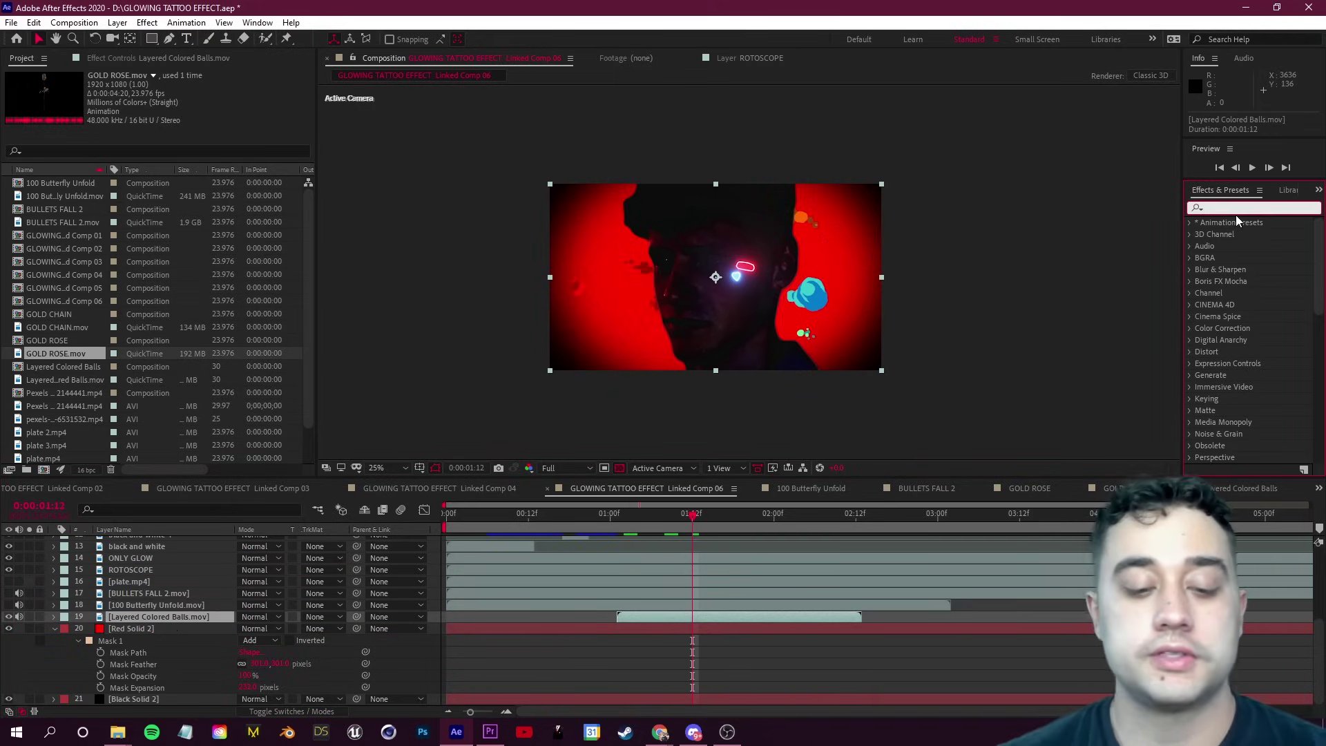
text(fill)
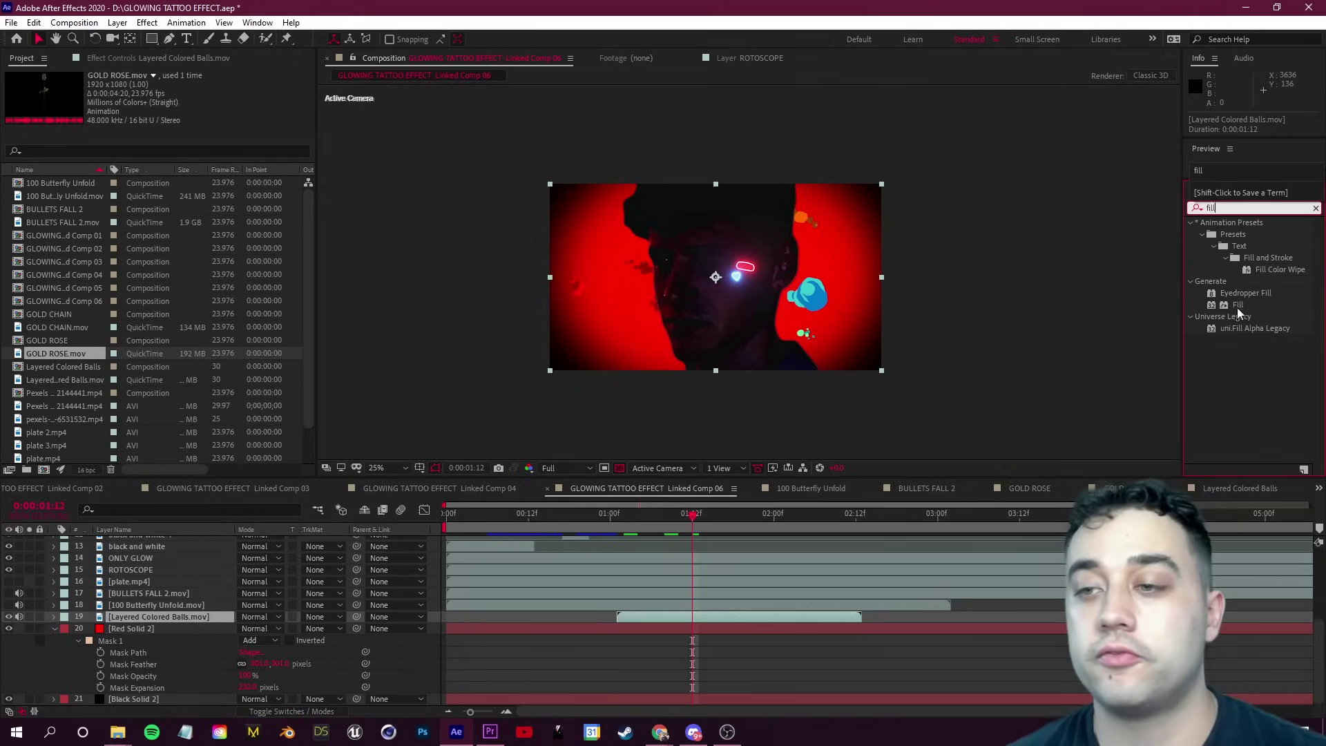
drag(1237, 306, 131, 617)
key(s)
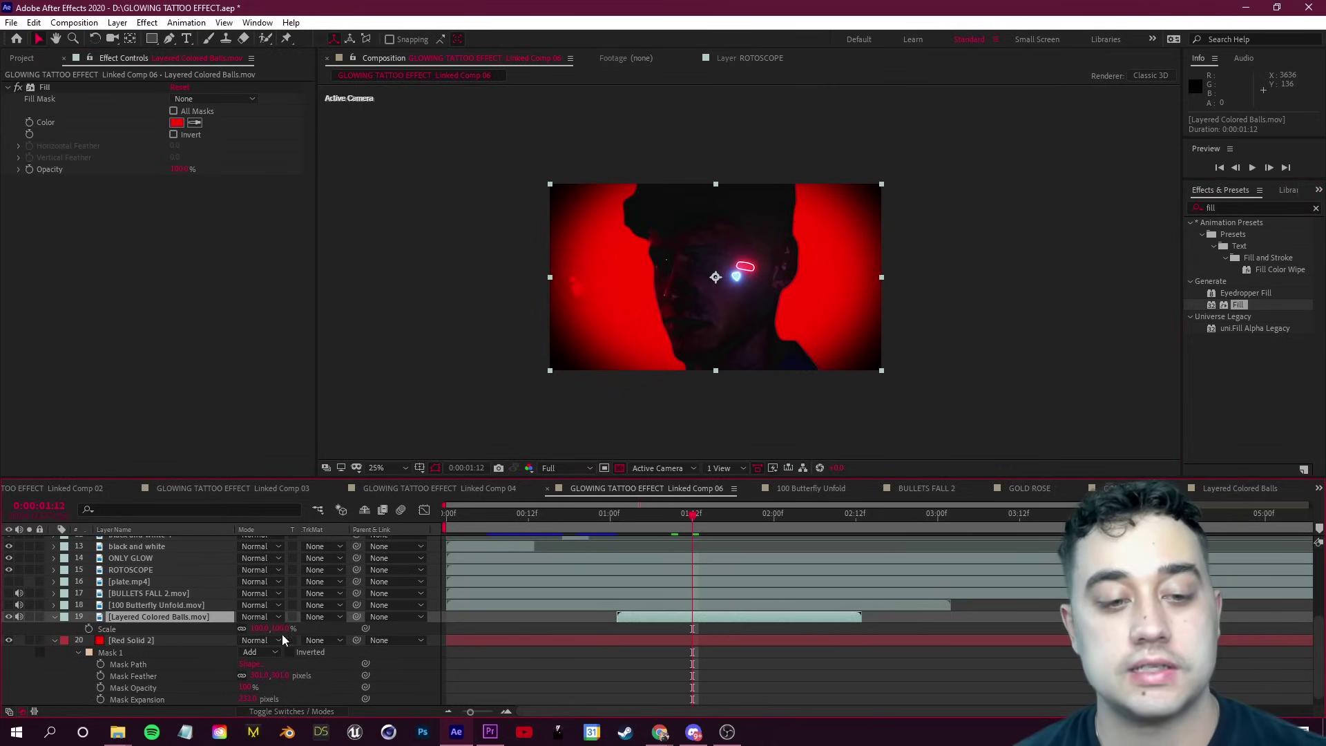
drag(315, 628, 363, 628)
click(176, 122)
click(105, 242)
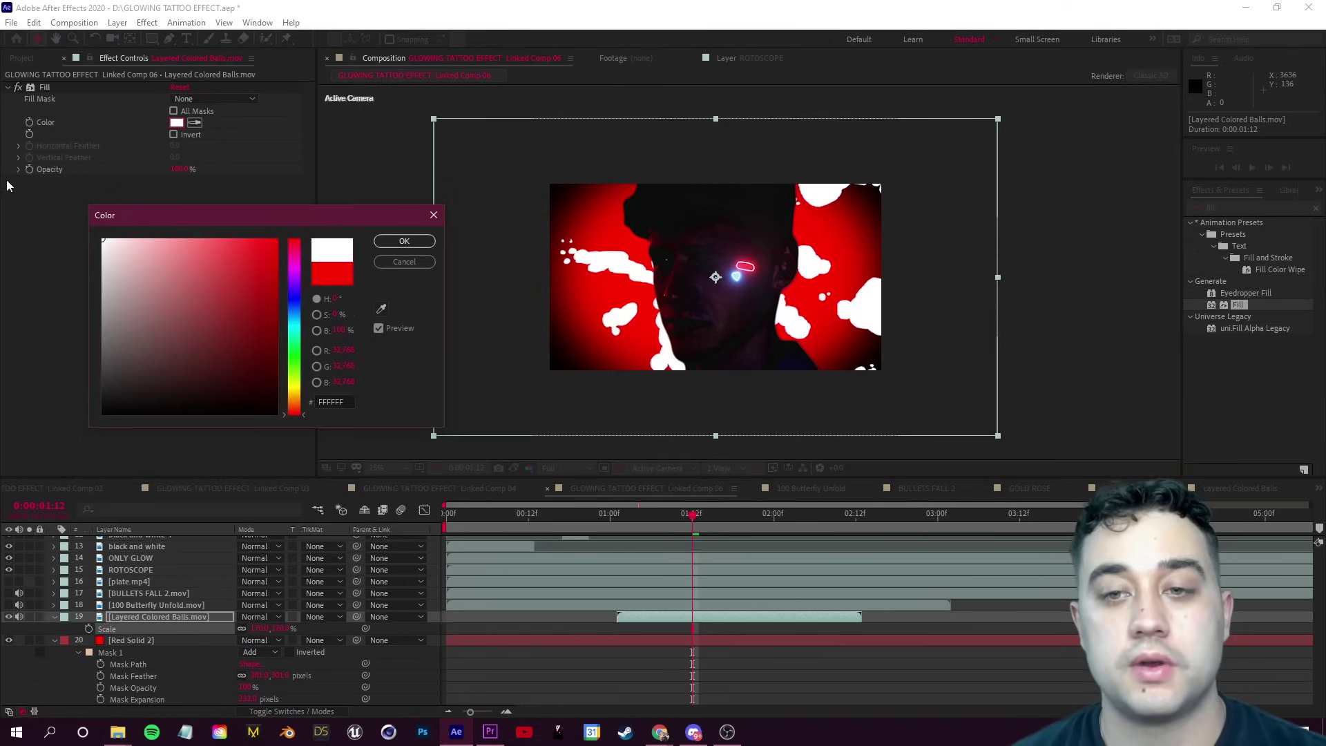
click(404, 242)
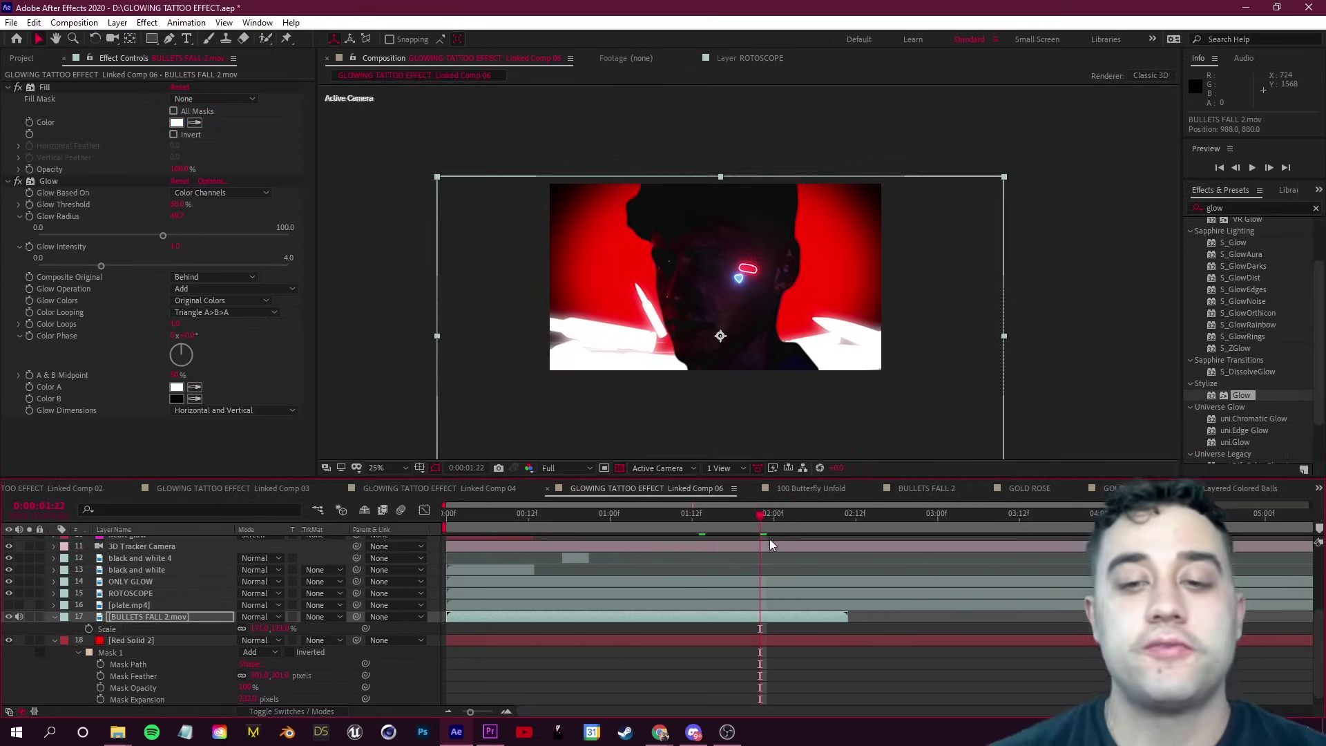
- Scrub and play back the white glowing bullets falling behind the silhouette
drag(769, 539, 714, 529)
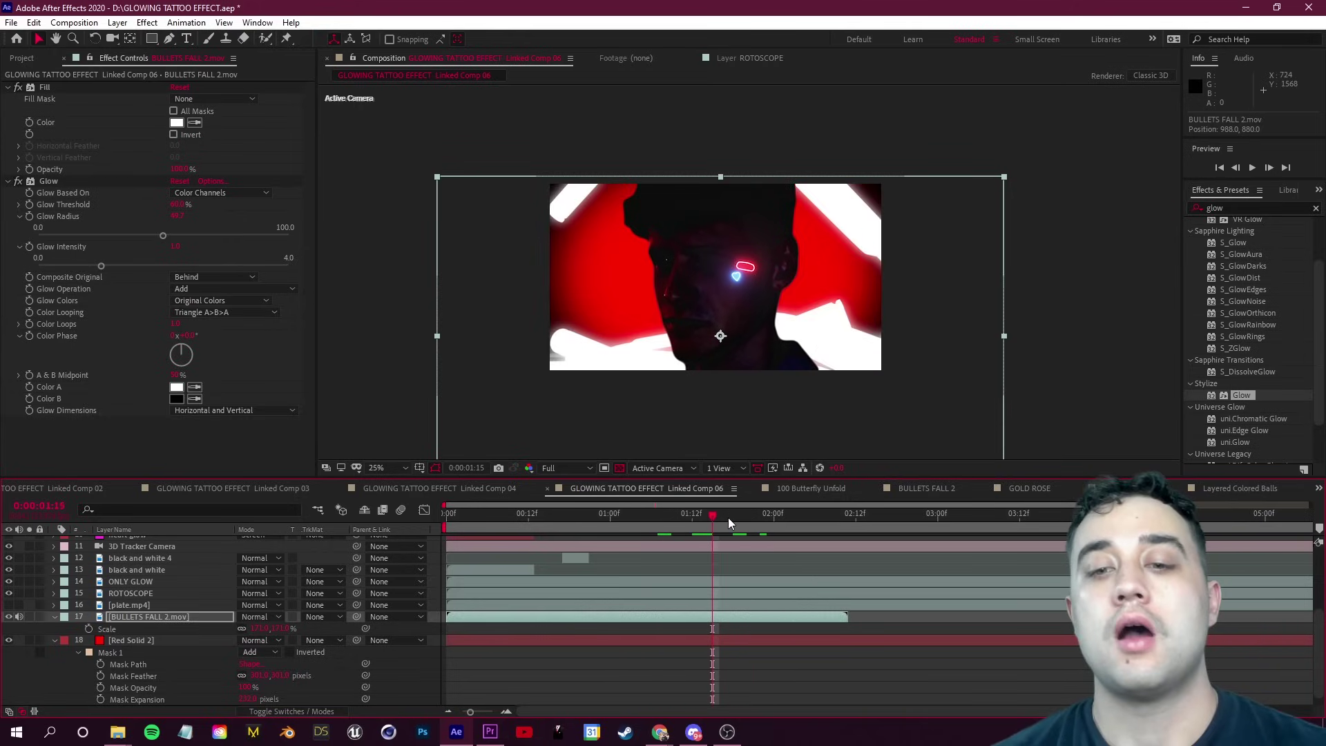
click(736, 526)
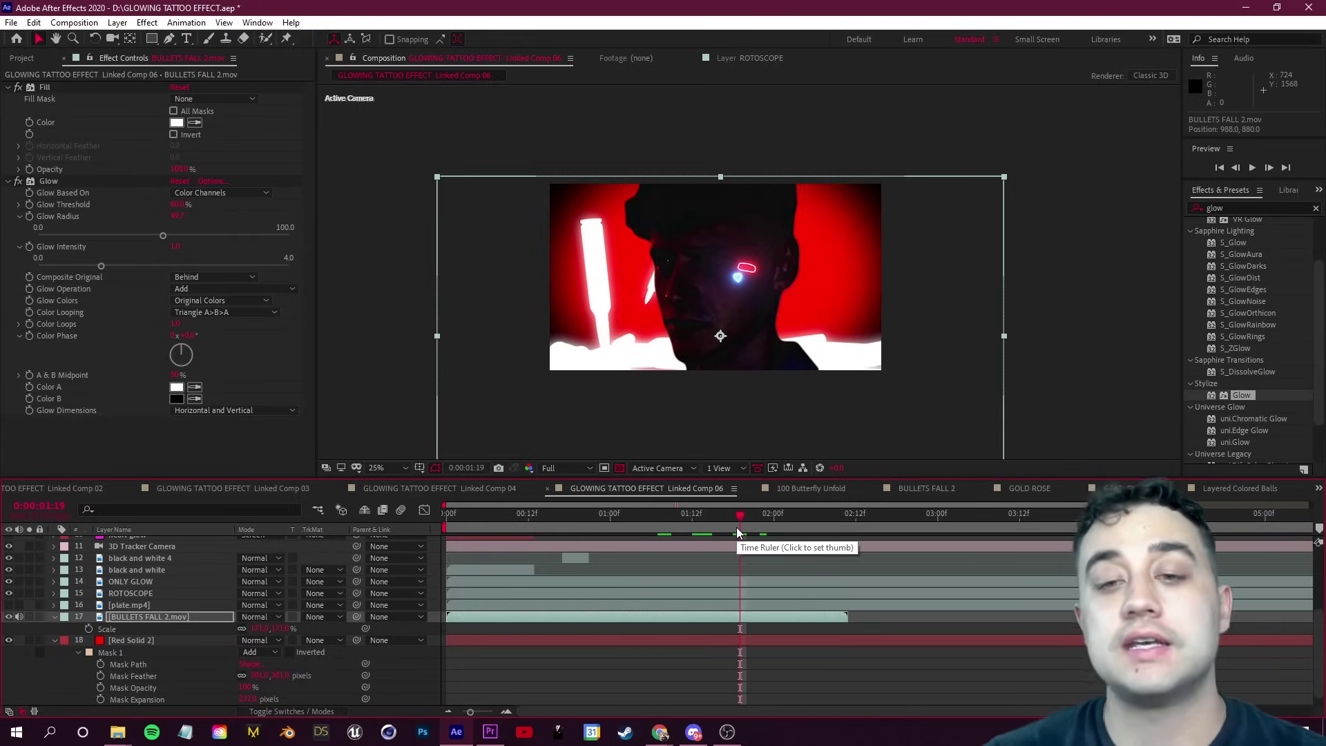
click(771, 516)
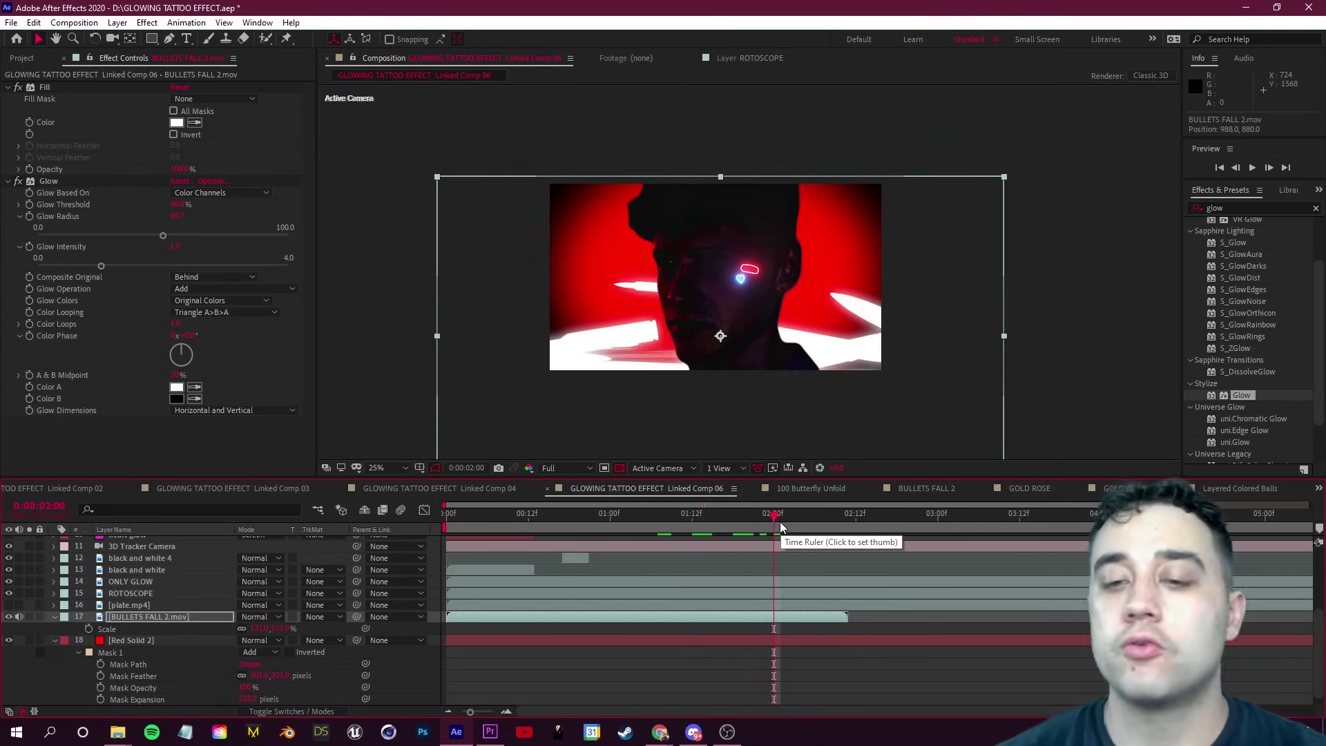
click(780, 526)
key(space)
key(space)
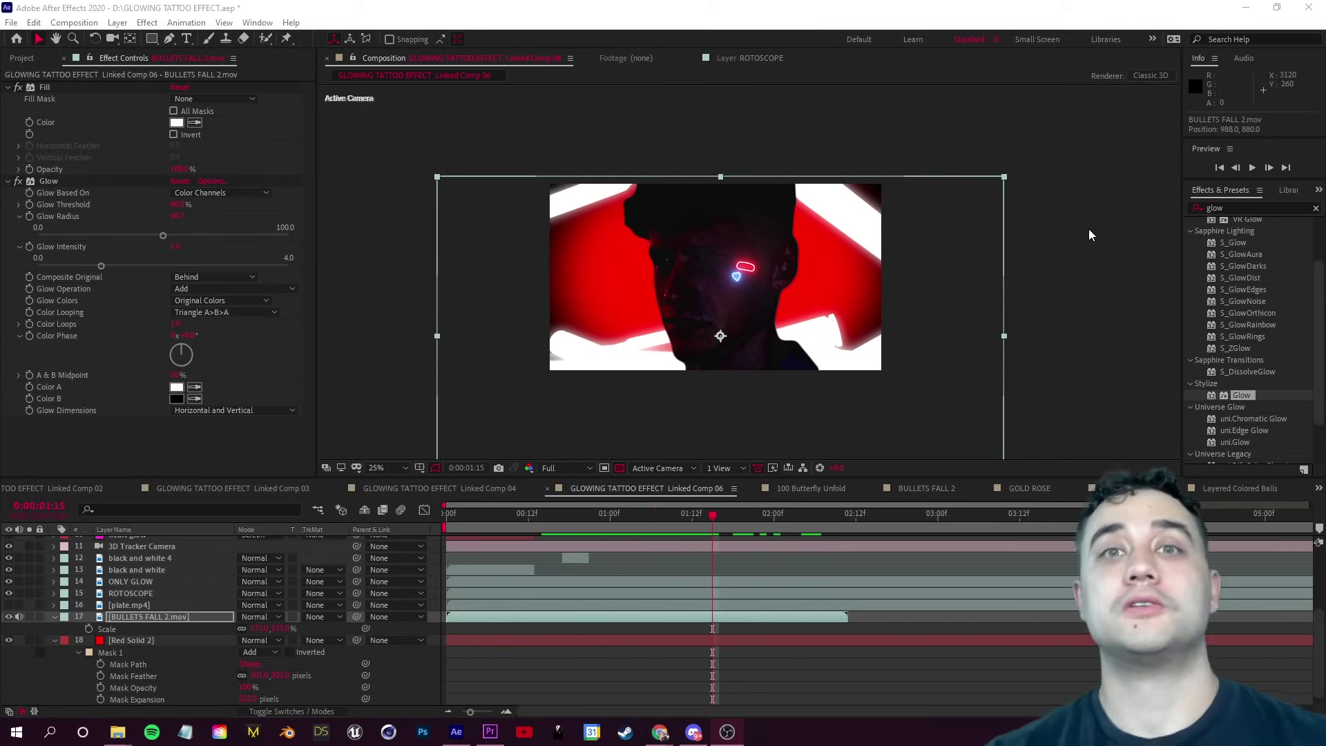